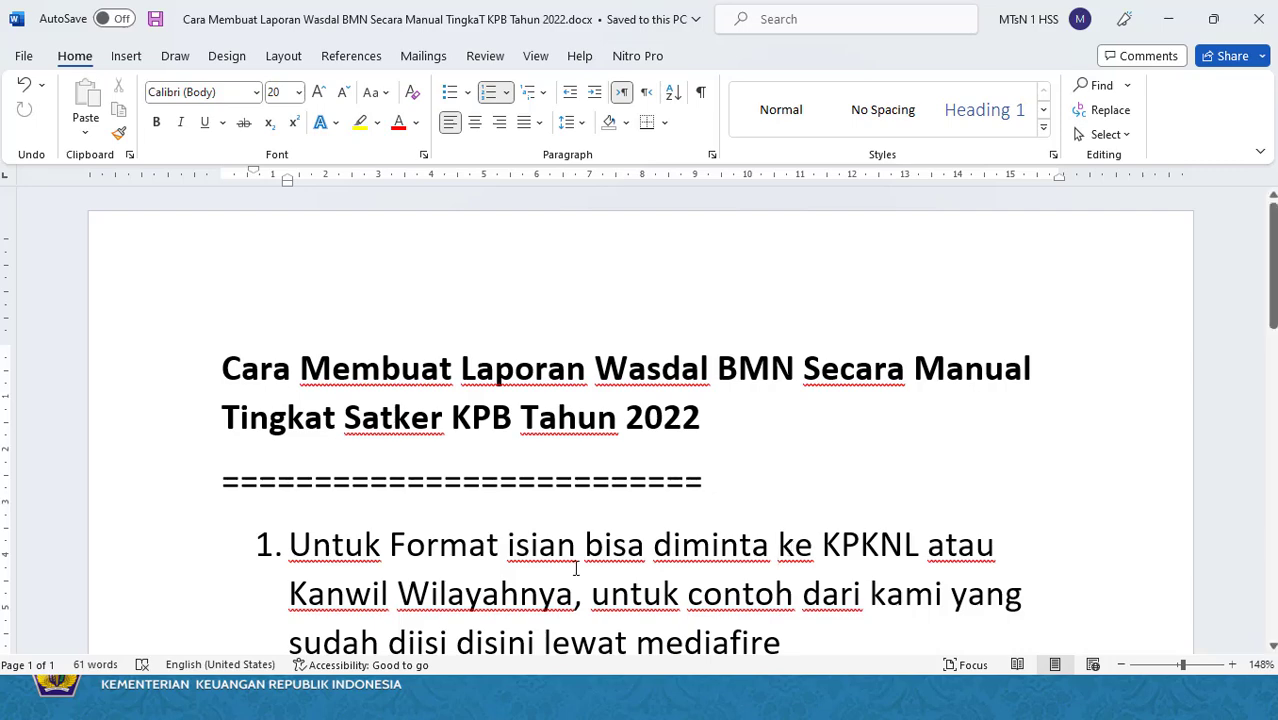
Read through the numbered instructions and download links in the Wasdal BMN guide document.
scroll(575, 568, "down", 3)
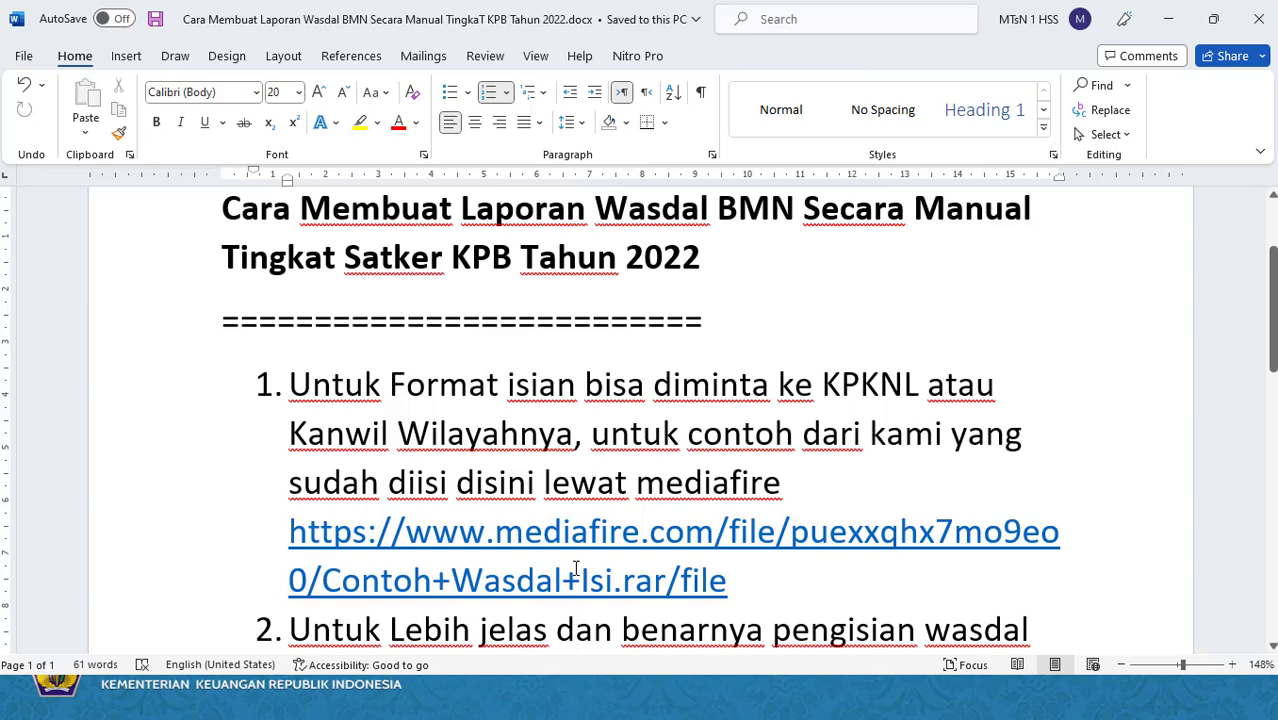
scroll(575, 568, "down", 1)
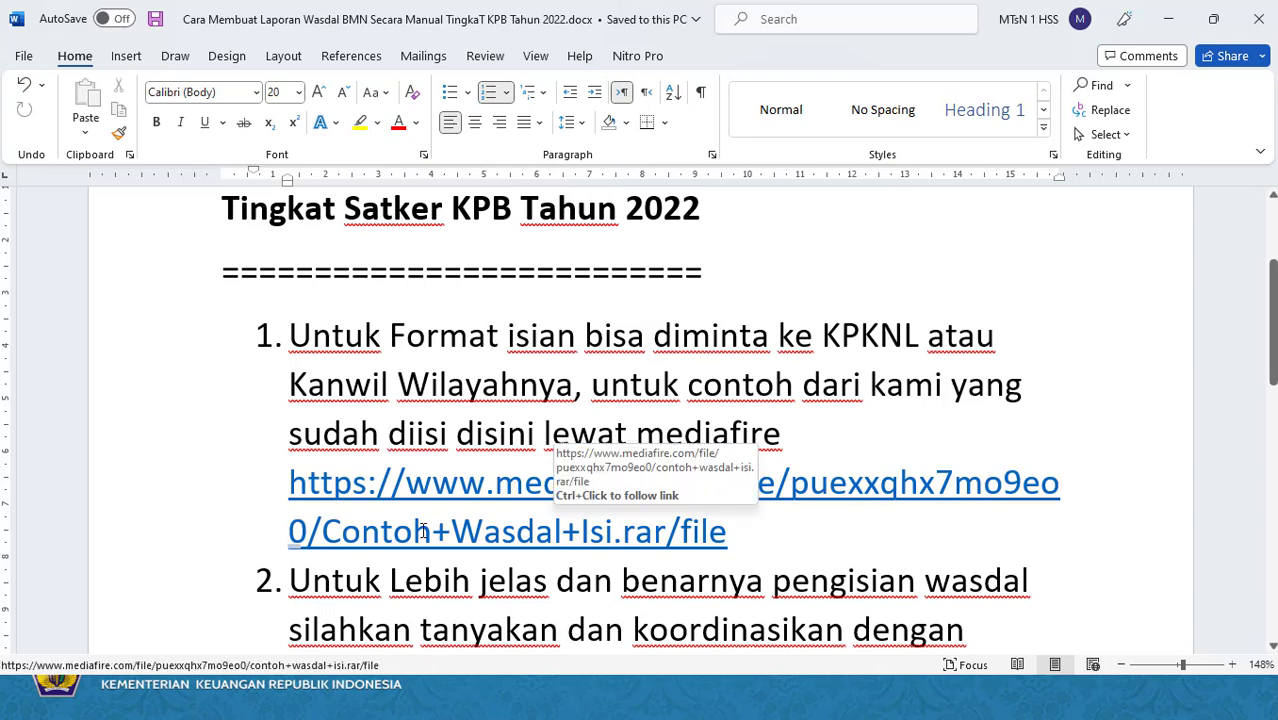
scroll(331, 568, "down", 2)
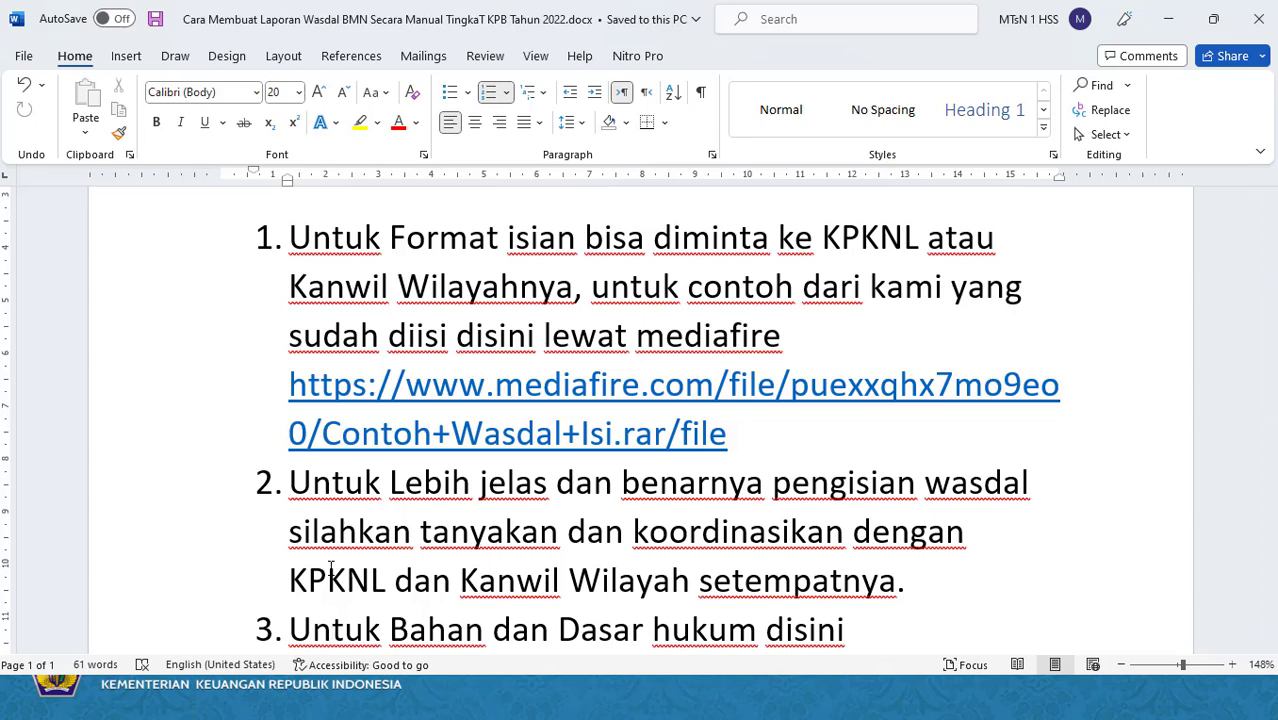
key("Down")
key("Down")
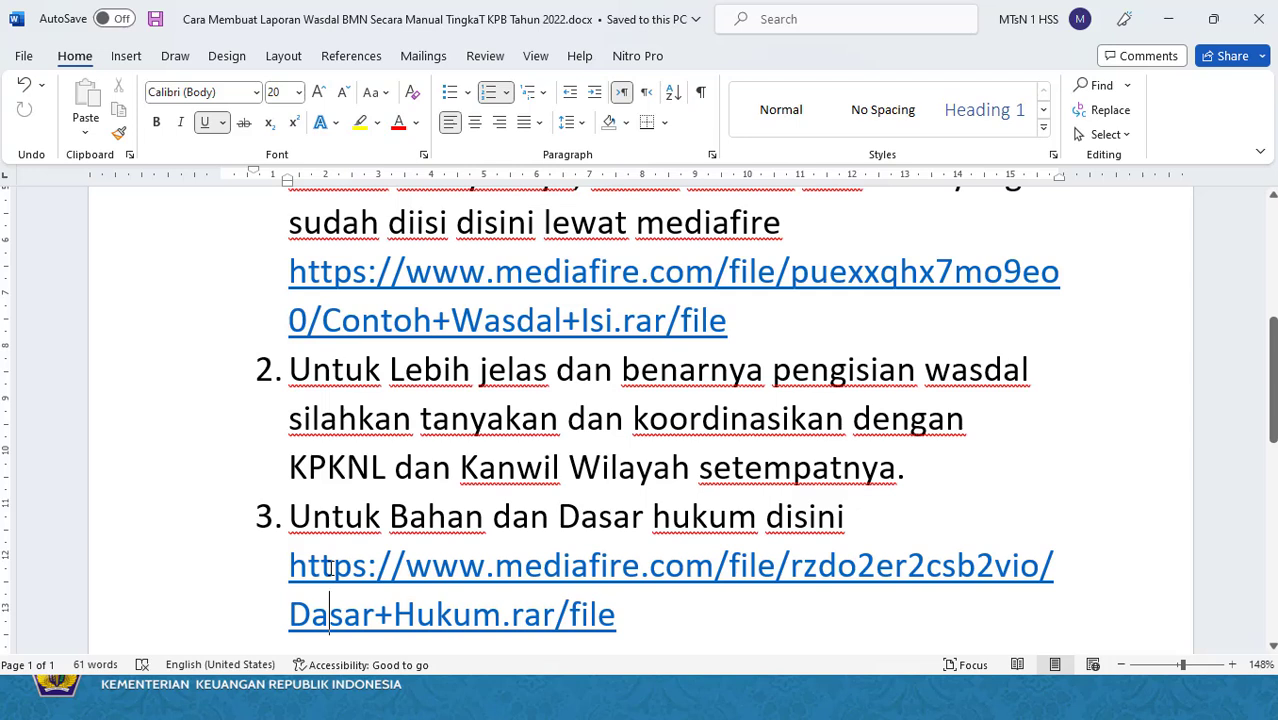
Switch to the Wasdal_2023 folder in File Explorer, view the contents of the Dasar Hukum subfolder, and return to Wasdal_2023.
key("alt+Tab")
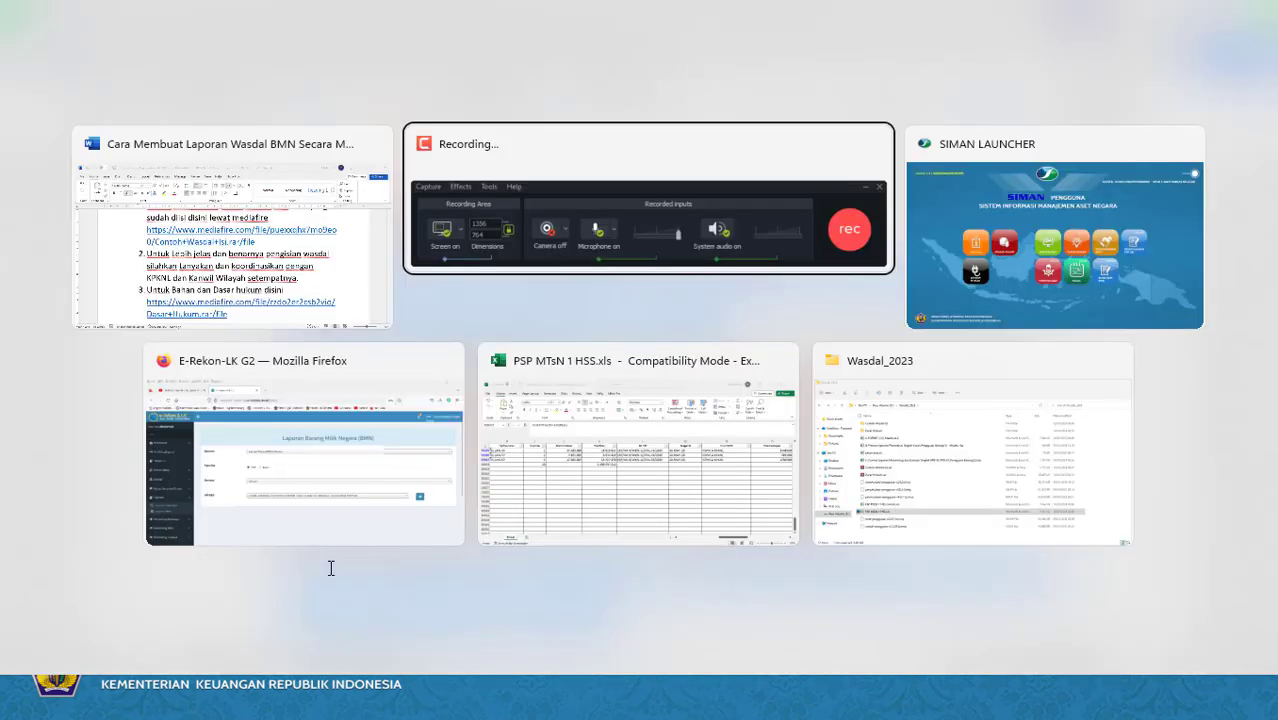
key("alt+Tab")
key("alt+Tab")
key("alt+Tab")
key("alt+Tab")
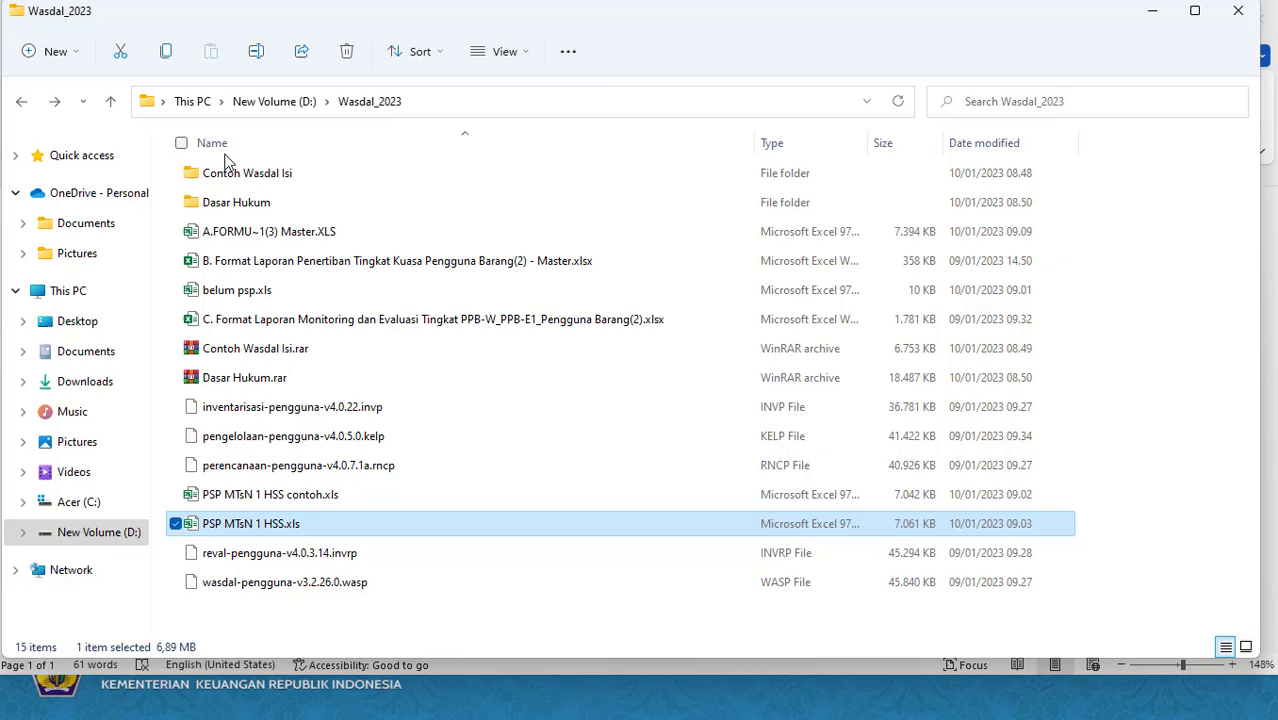
left_click(208, 210)
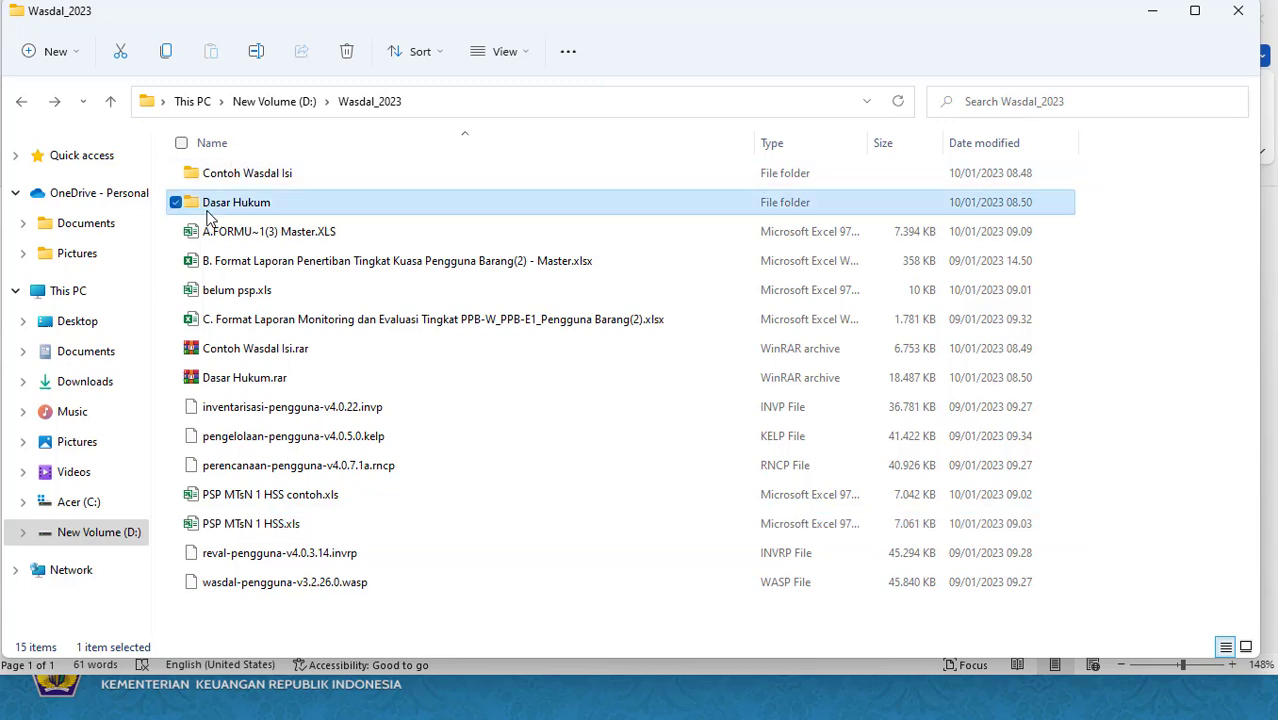
double_click(208, 210)
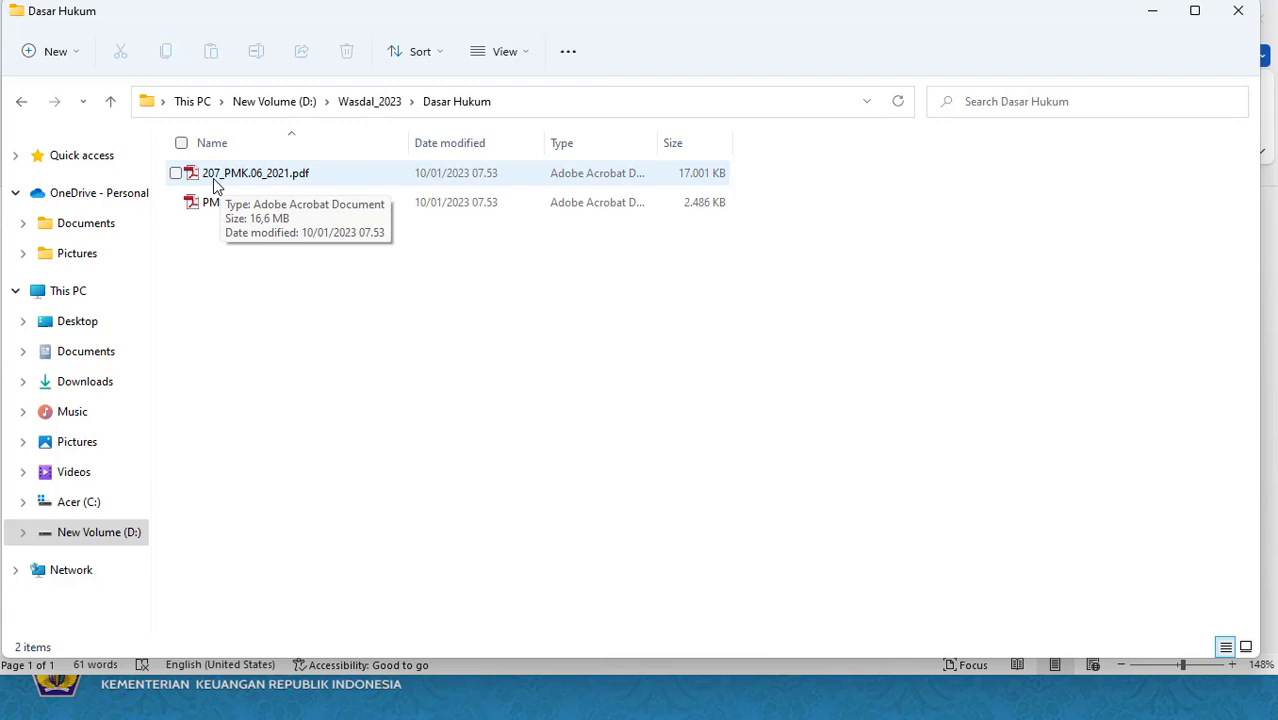
left_click(23, 104)
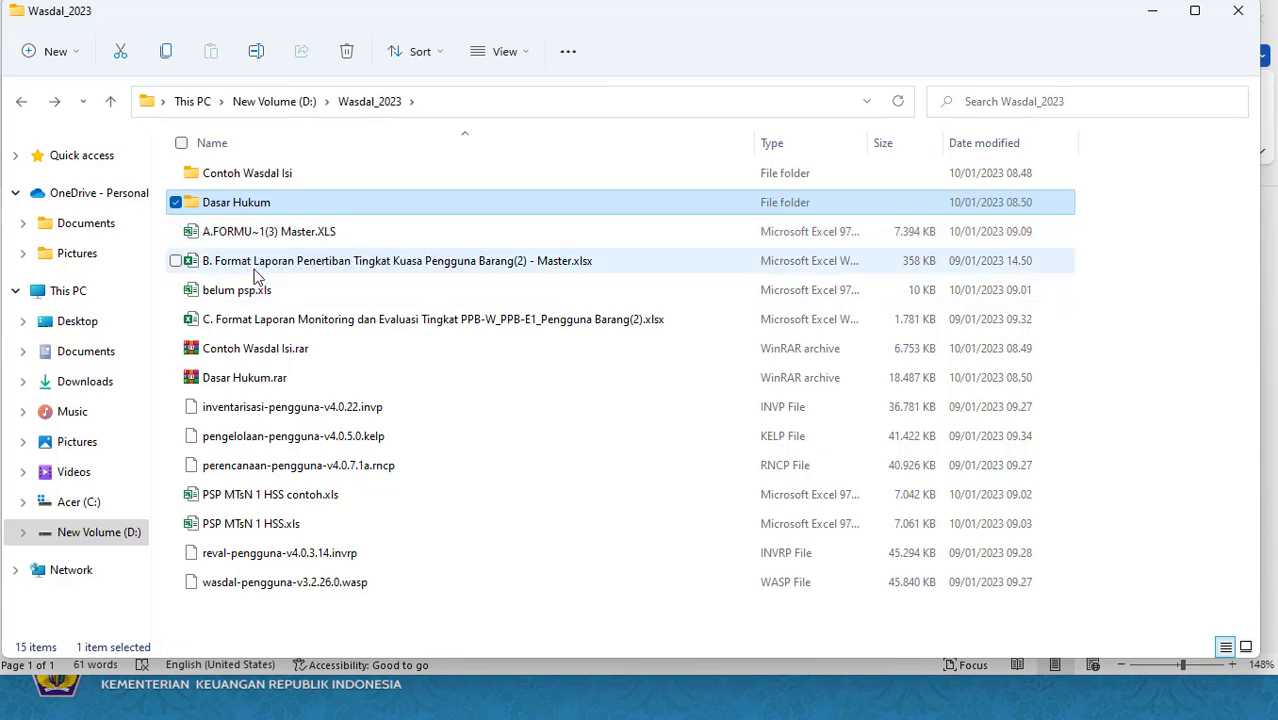
Open A.FORMU~1(3) Master.XLS despite the file format mismatch and show its A.1 sheet.
left_click(256, 268)
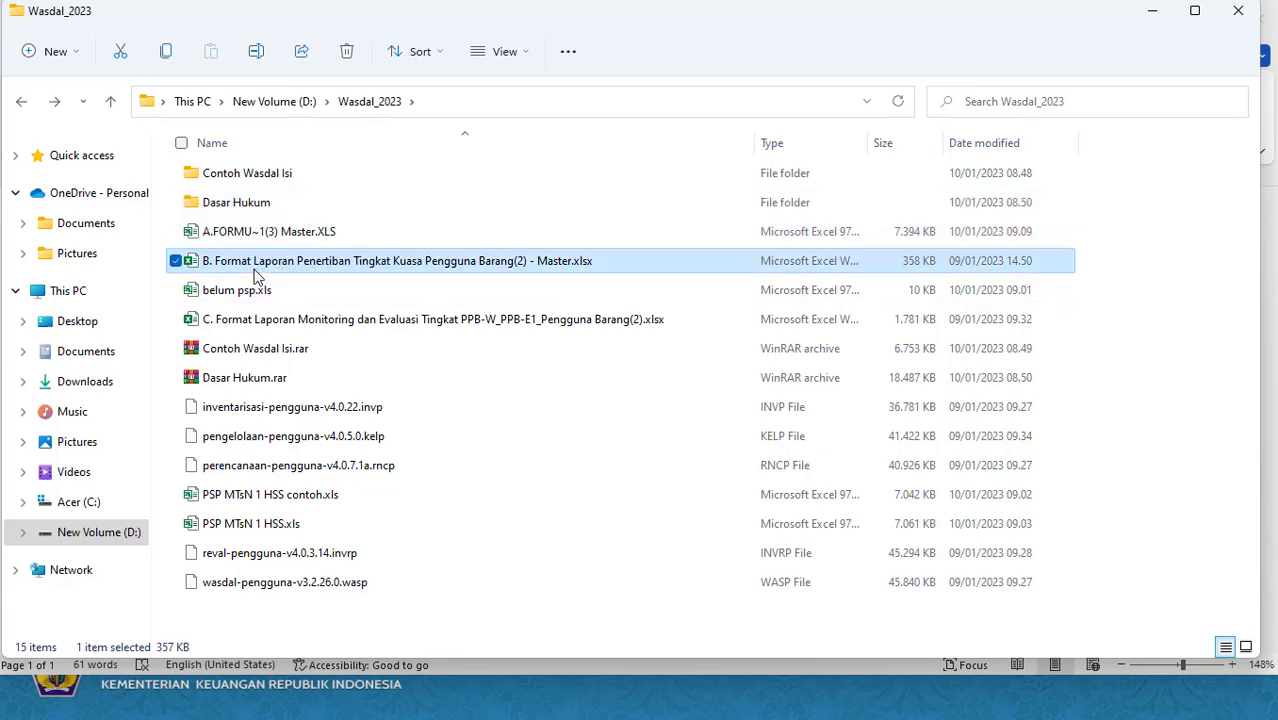
left_click(216, 233)
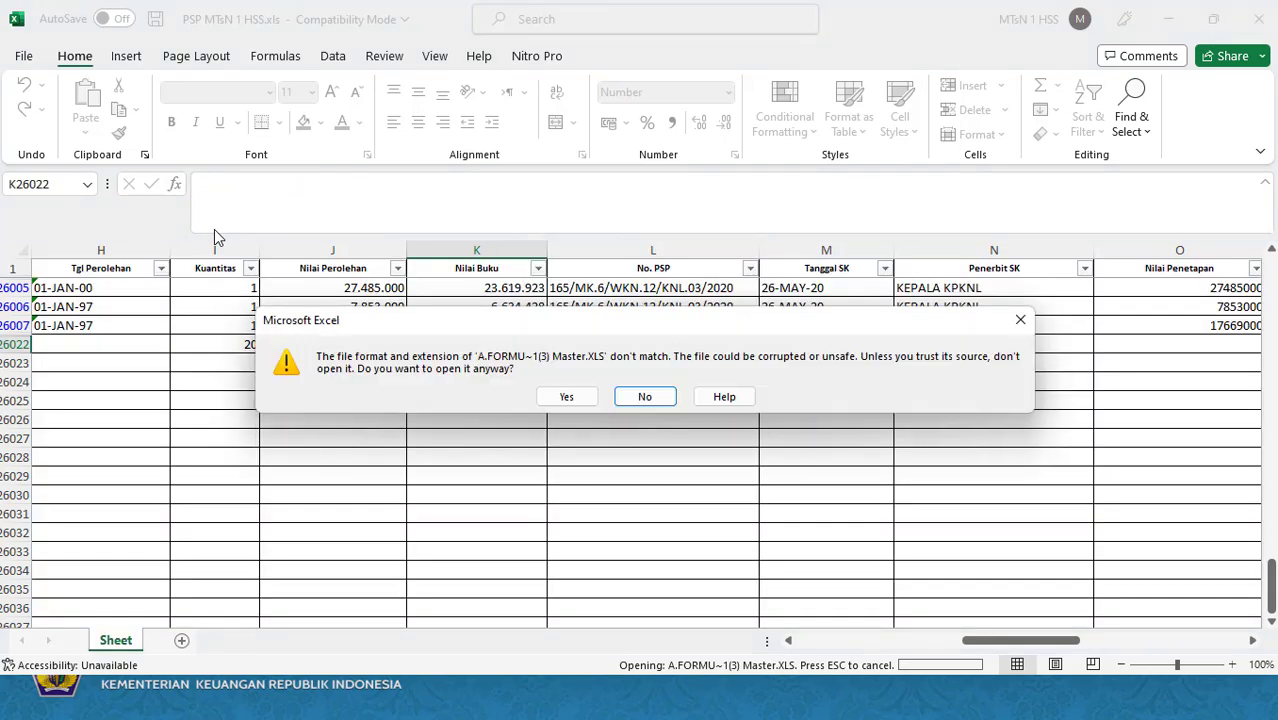
left_click(568, 396)
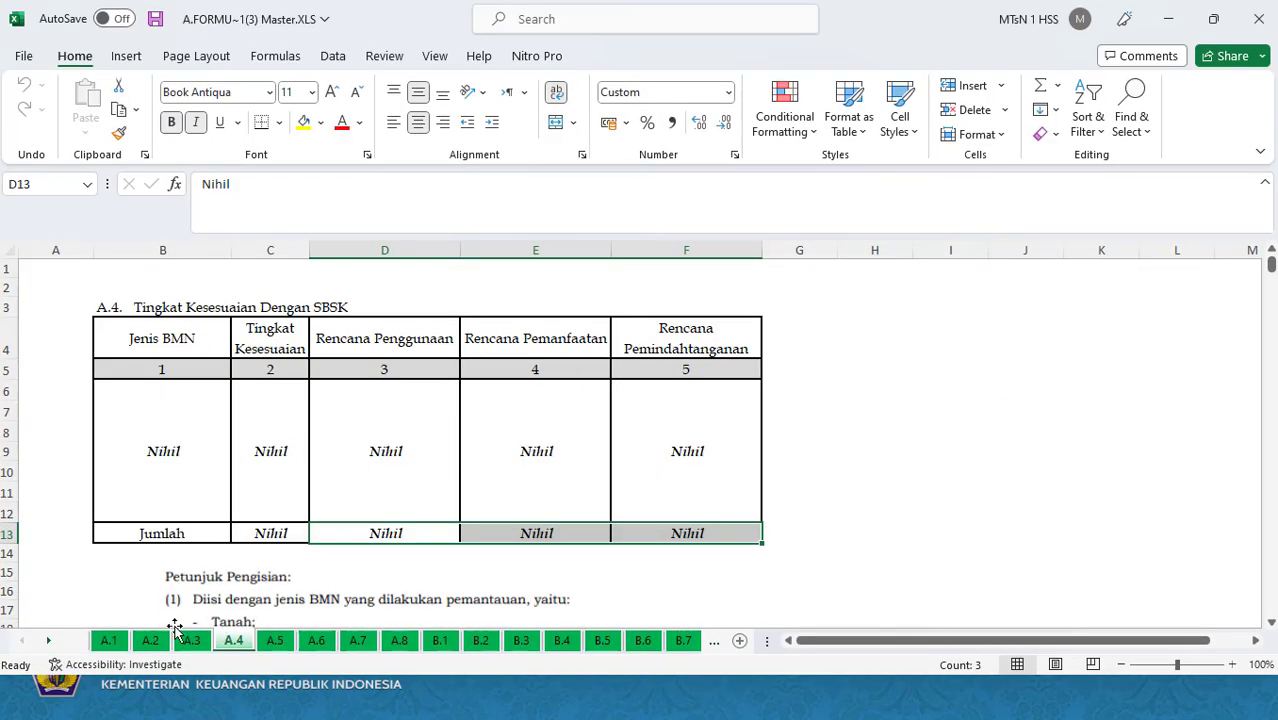
left_click(110, 643)
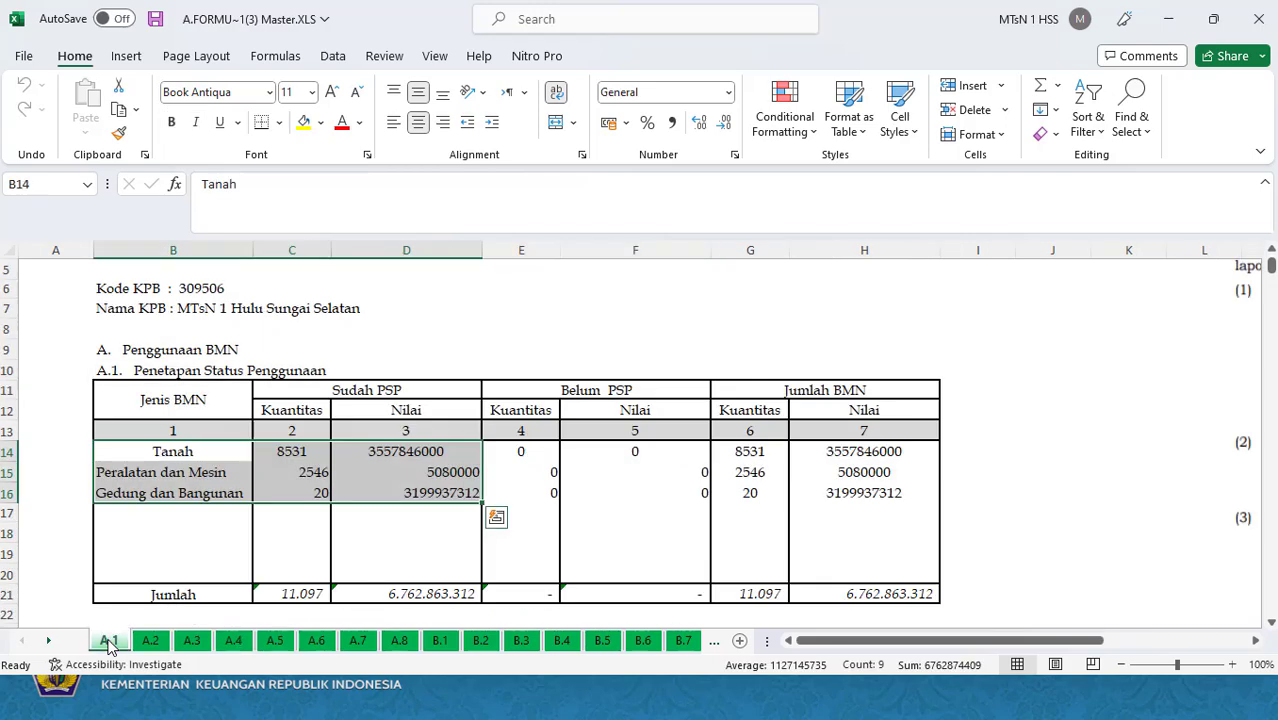
Examine the filled-in Penetapan Status Penggunaan table and the report header above it on sheet A.1.
left_click(353, 492)
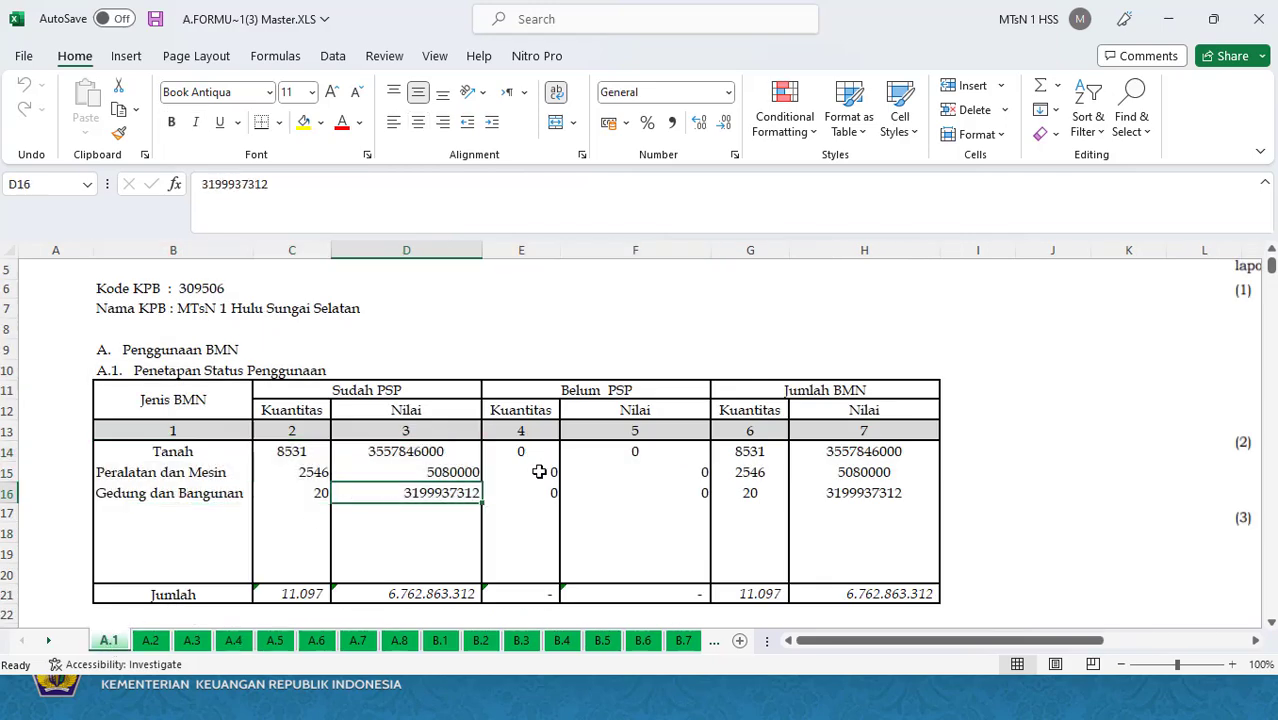
left_click(250, 522)
key("Up")
key("Up")
key("Up")
key("Up")
key("Up")
key("Up")
key("Up")
key("Up")
key("Up")
key("Up")
key("Up")
key("Up")
key("Up")
key("Up")
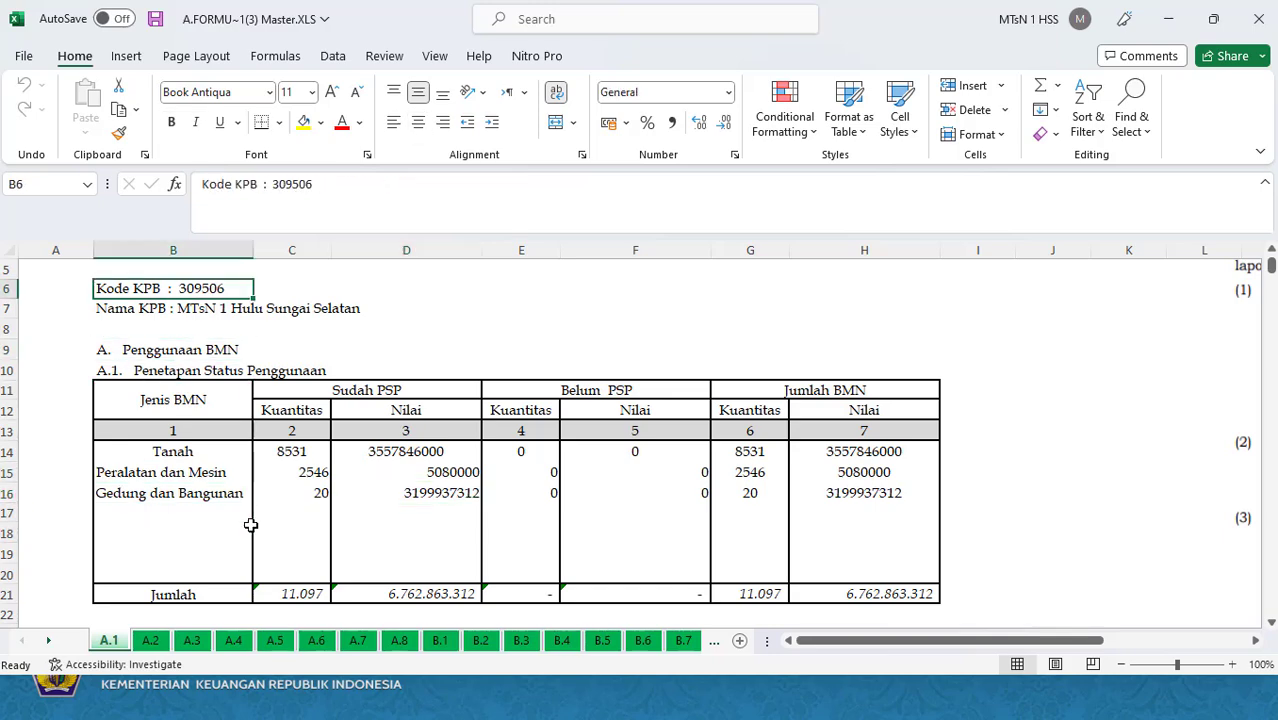
key("Down")
key("Down")
key("Down")
key("Down")
key("Down")
key("Down")
key("Down")
key("Down")
key("Down")
key("Down")
key("Down")
key("Down")
key("Down")
key("Down")
key("Down")
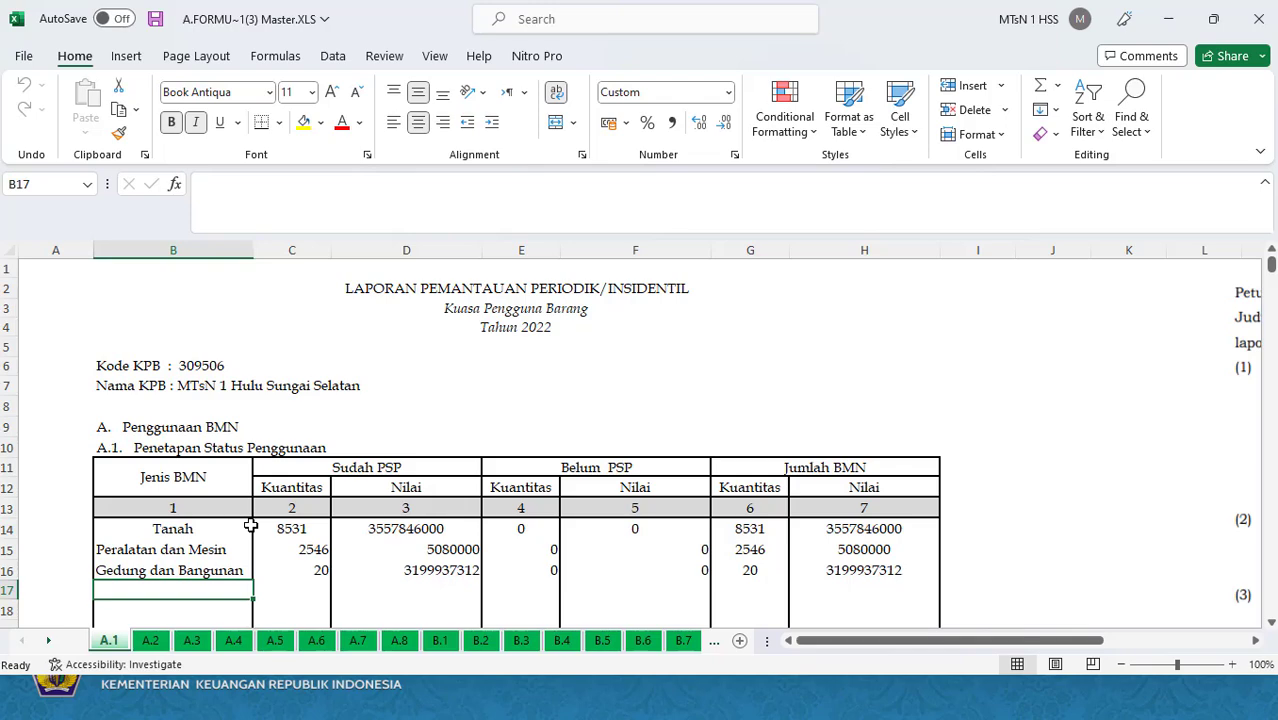
Close both open workbooks, discarding changes to PSP MTsN 1 HSS.xls, and delete A.FORMU~1(3) Master.XLS from the Wasdal_2023 folder.
left_click(1256, 8)
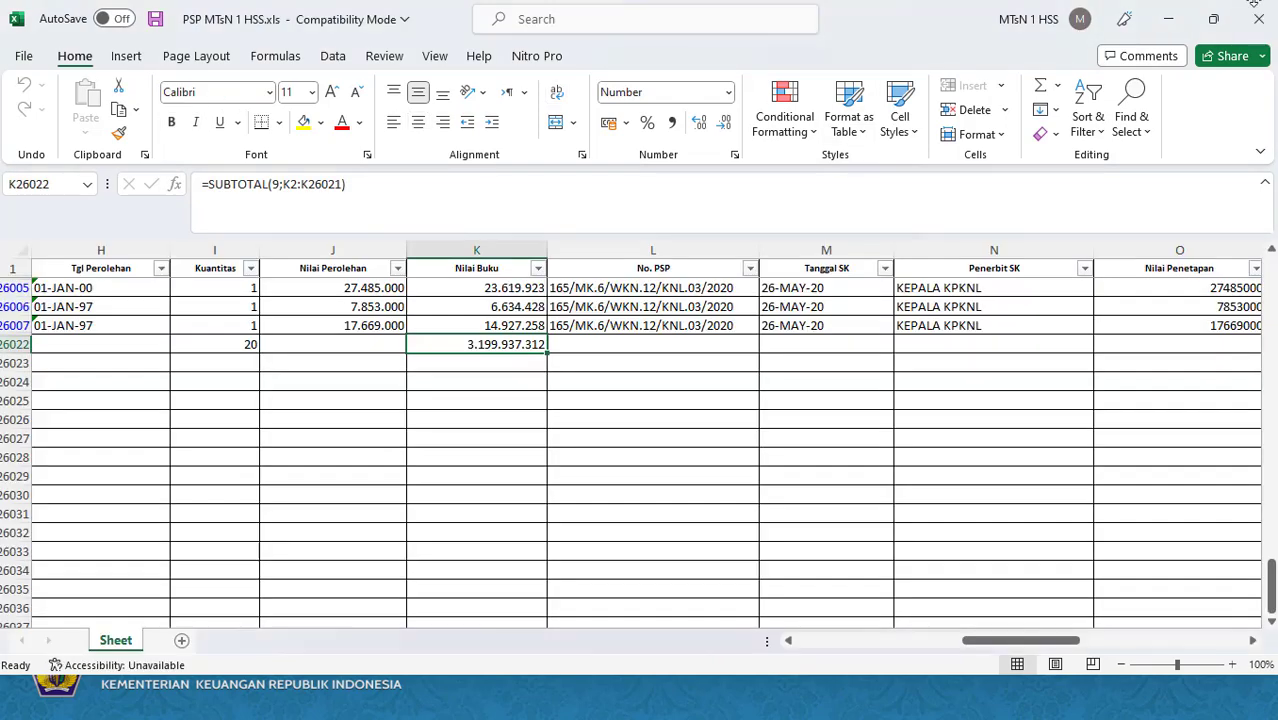
left_click(1258, 19)
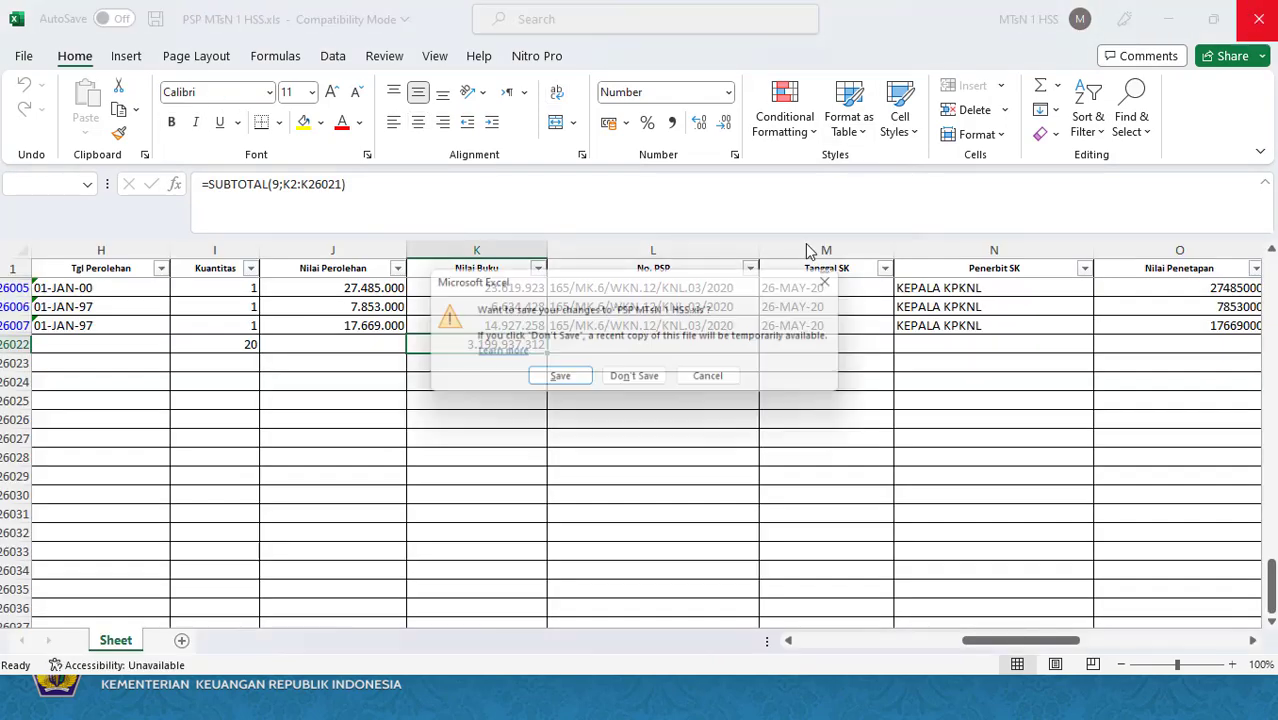
left_click(638, 381)
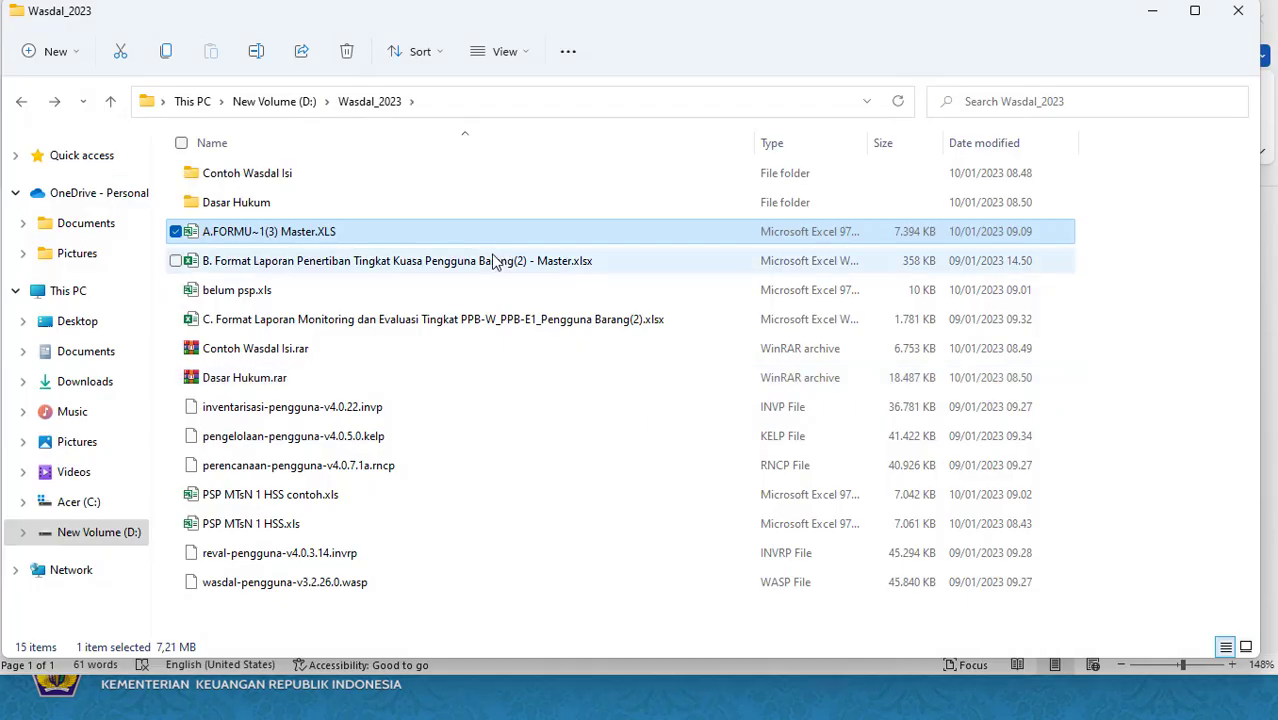
key("Delete")
key("alt+Tab")
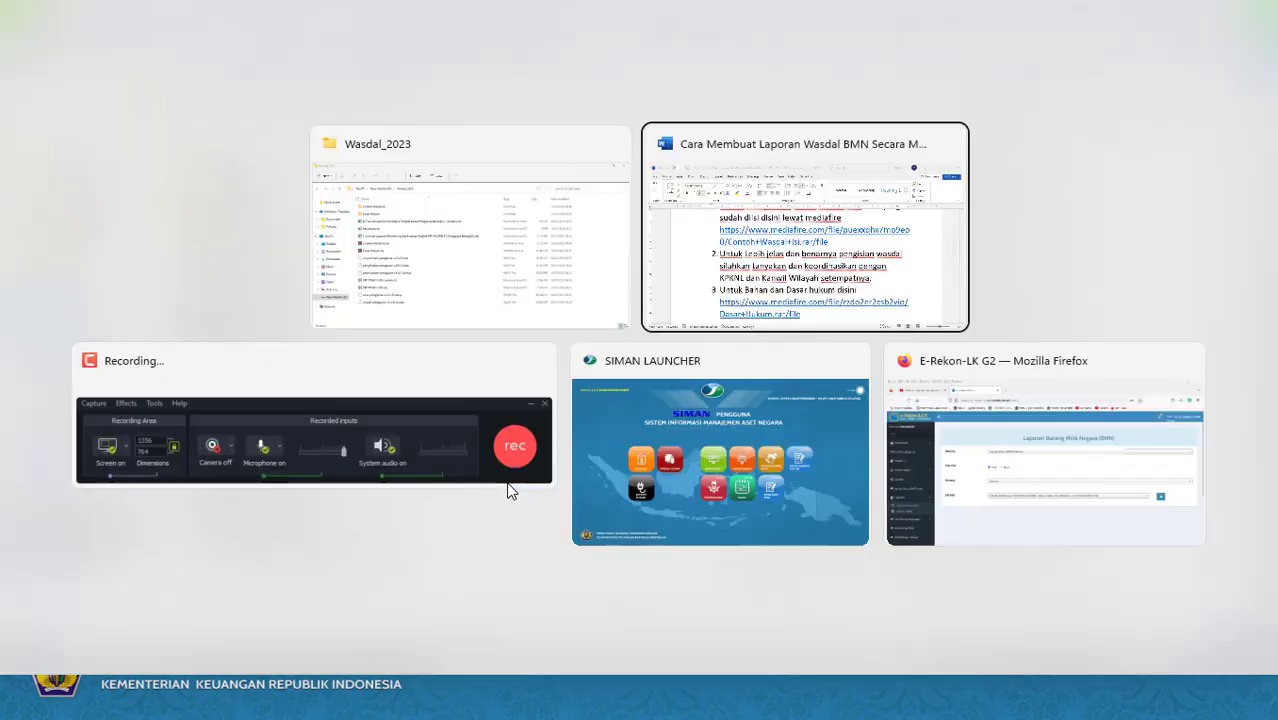
key("alt+Tab")
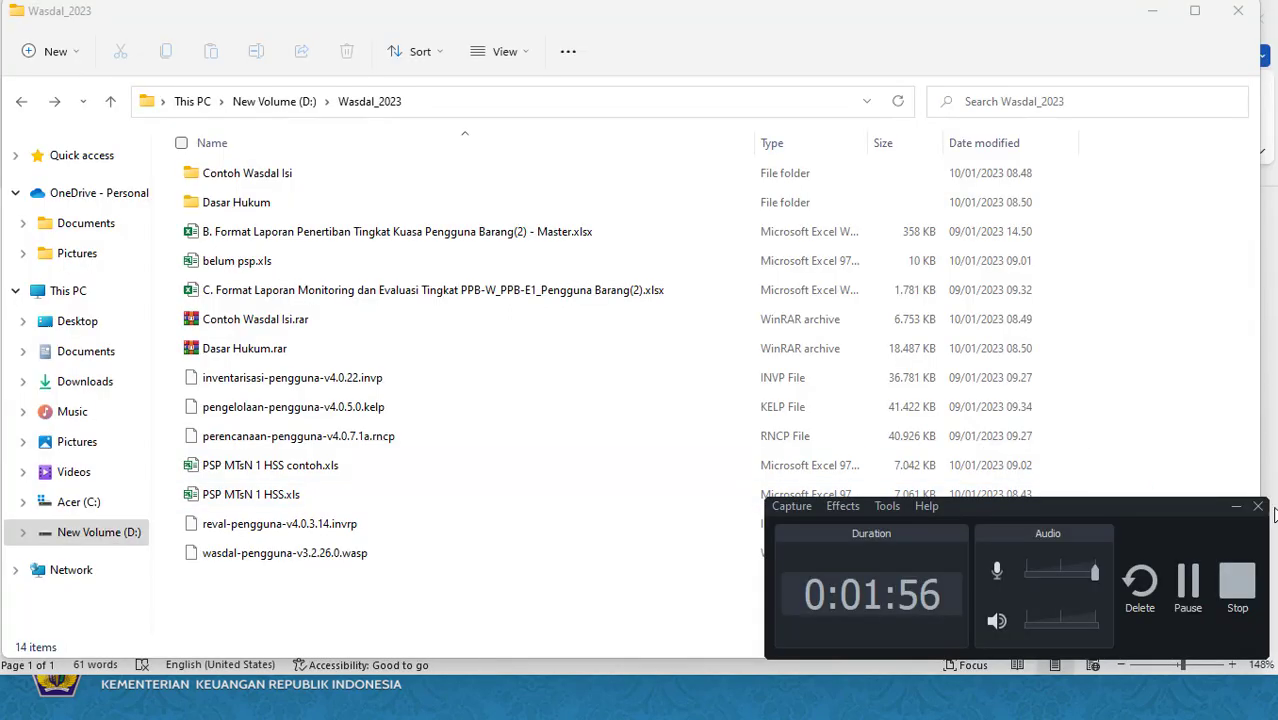
left_click(1188, 580)
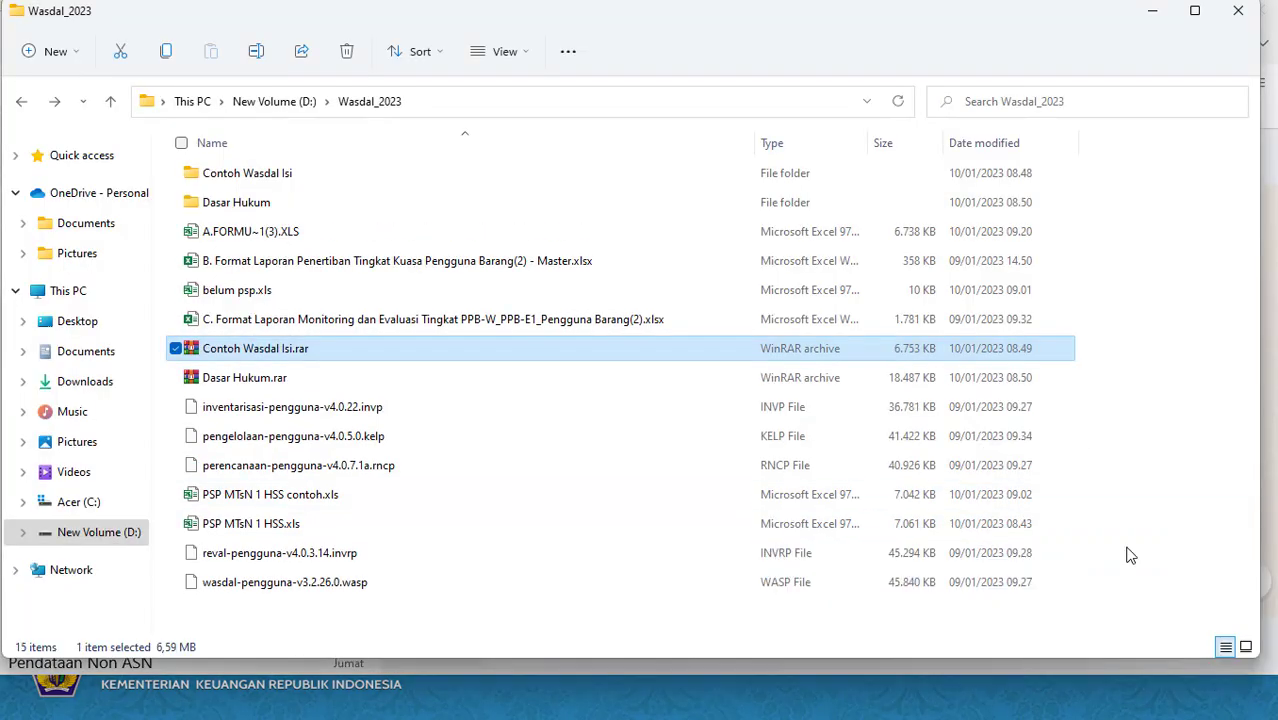
Open the blank template A.FORMU~1(3).XLS despite the file format mismatch and enable editing.
double_click(270, 240)
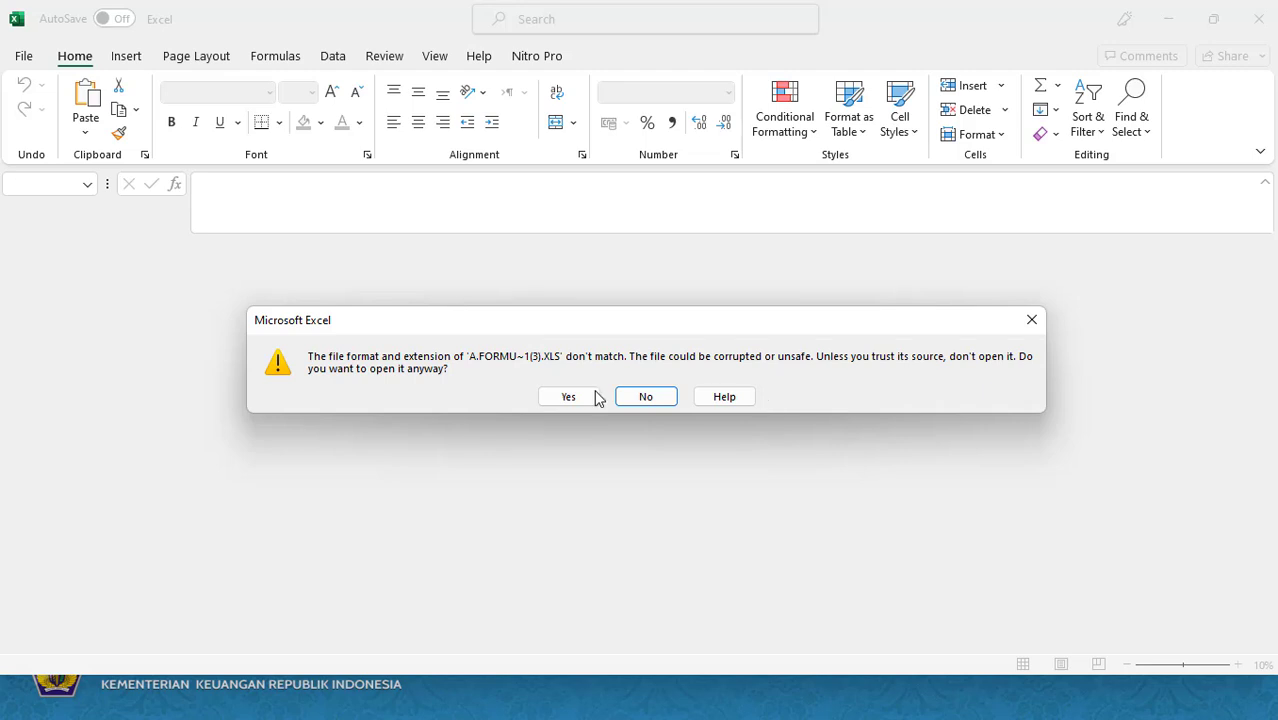
left_click(572, 396)
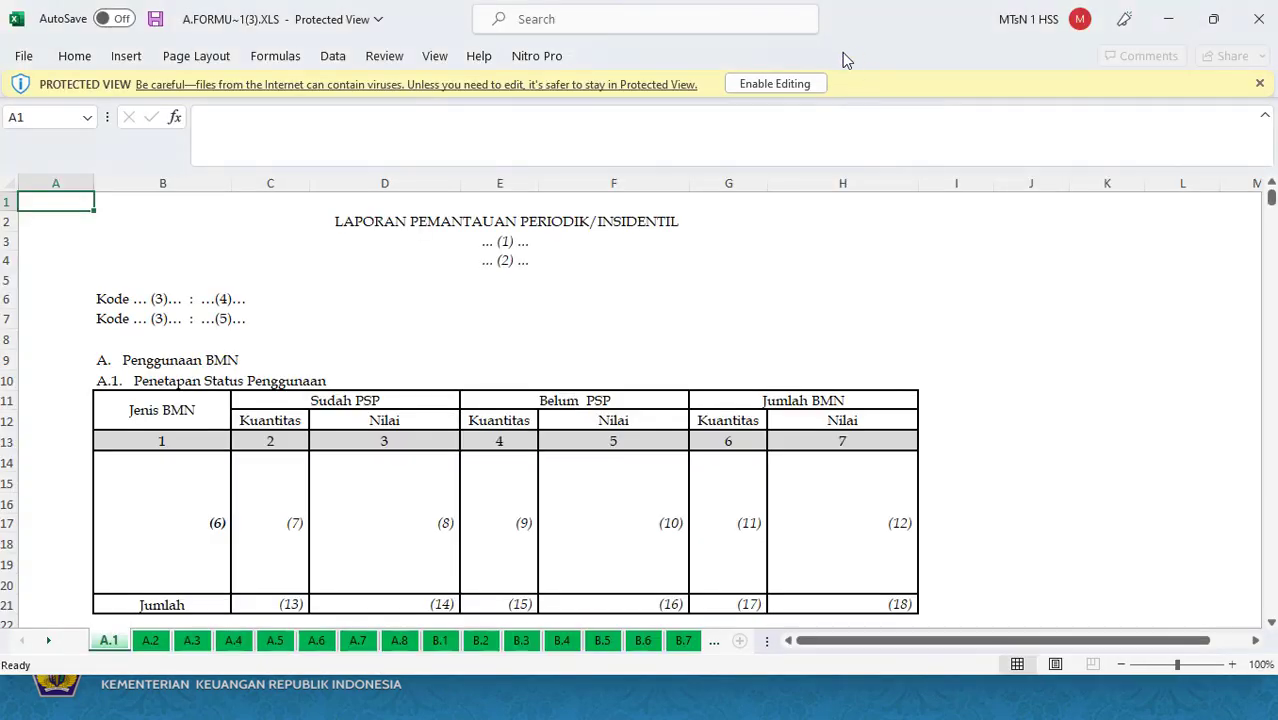
left_click(771, 87)
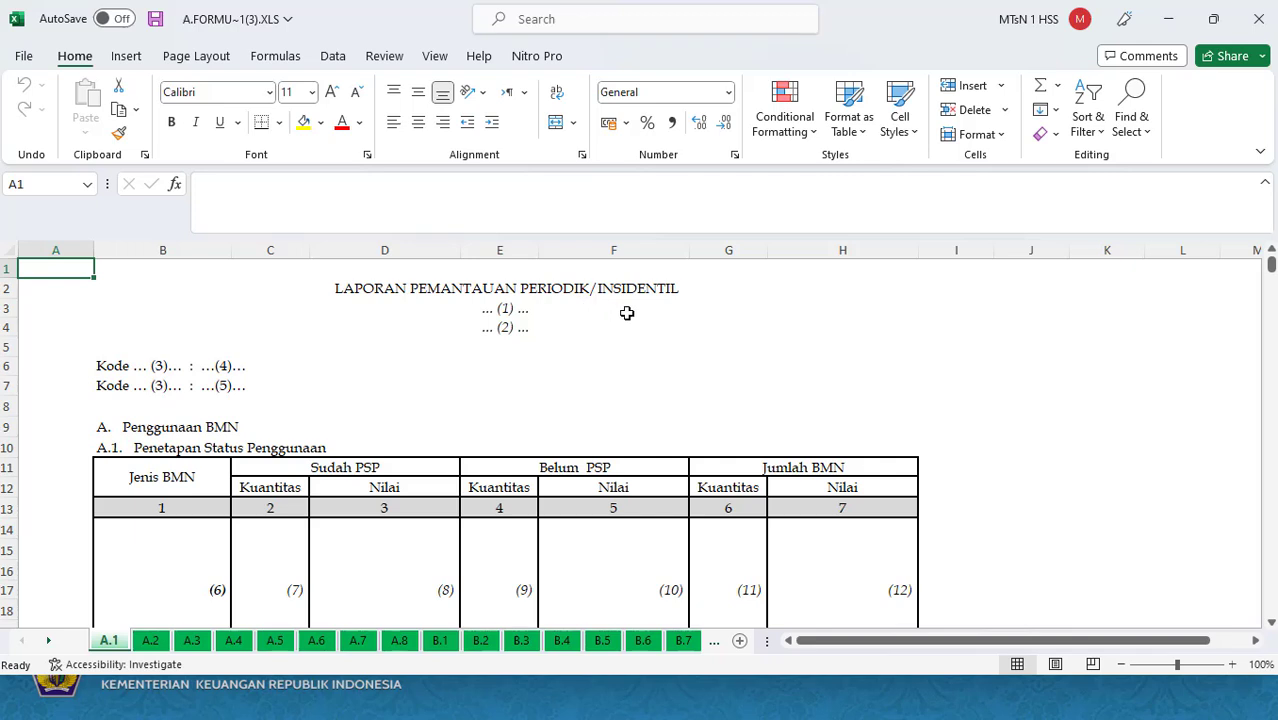
Move the Petunjuk Pengisian instruction picture on sheet A.1 from below the table to beside the report header, around column H.
left_click(1191, 386)
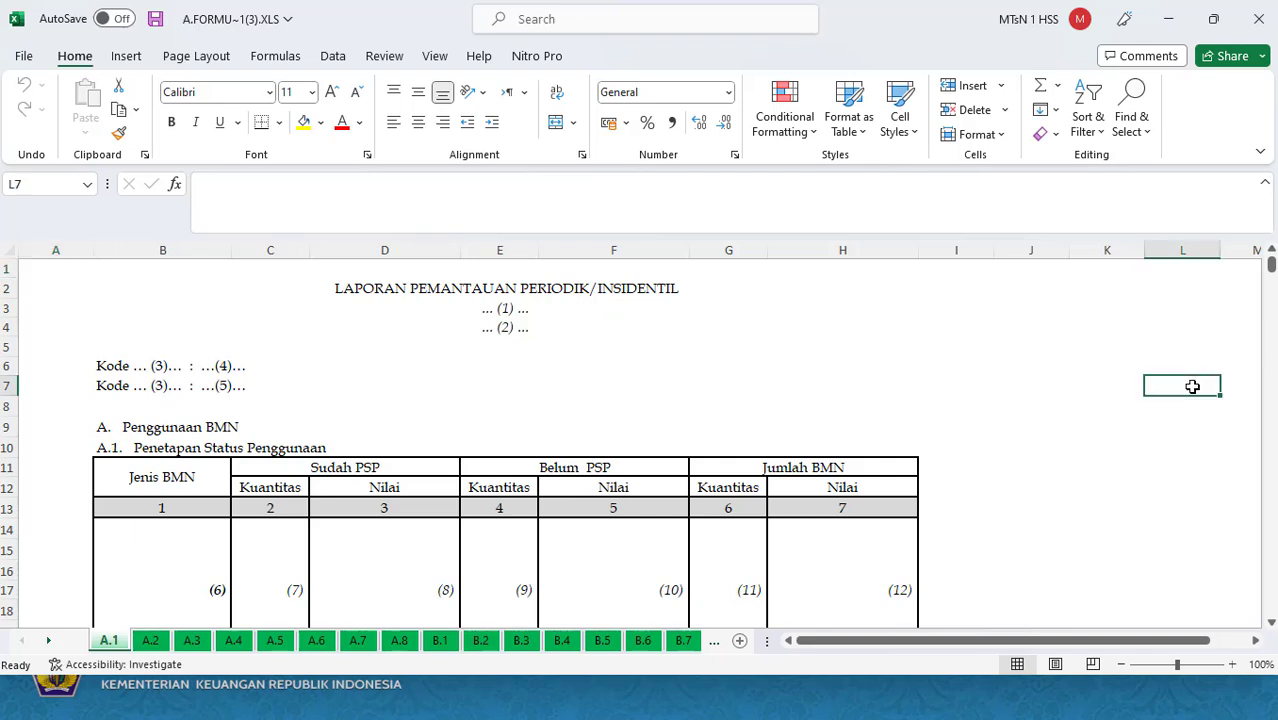
key("Down")
key("Down")
key("Down")
key("Down")
key("Down")
key("Down")
key("Down")
key("Down")
key("Down")
key("Down")
key("Down")
key("Down")
key("Down")
key("Down")
key("Down")
key("Down")
key("Down")
key("Down")
key("Down")
key("Down")
key("Down")
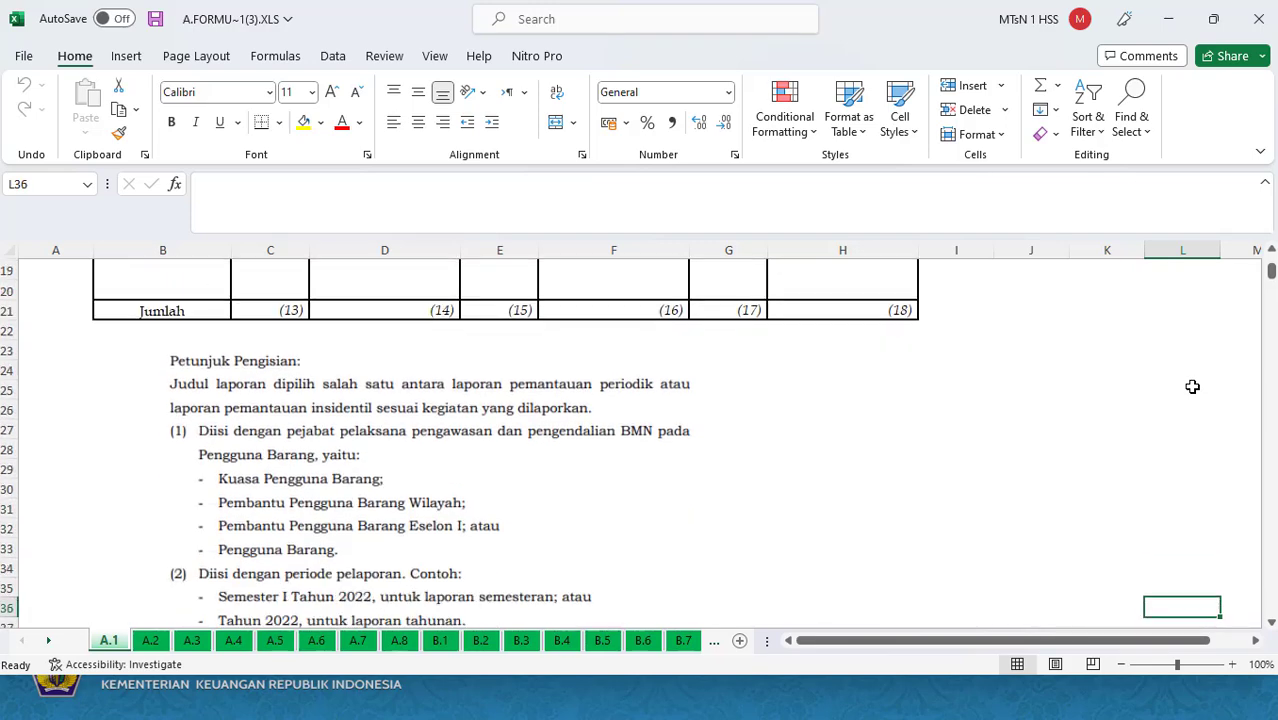
left_click(368, 487)
left_click_drag(368, 487, 996, 287)
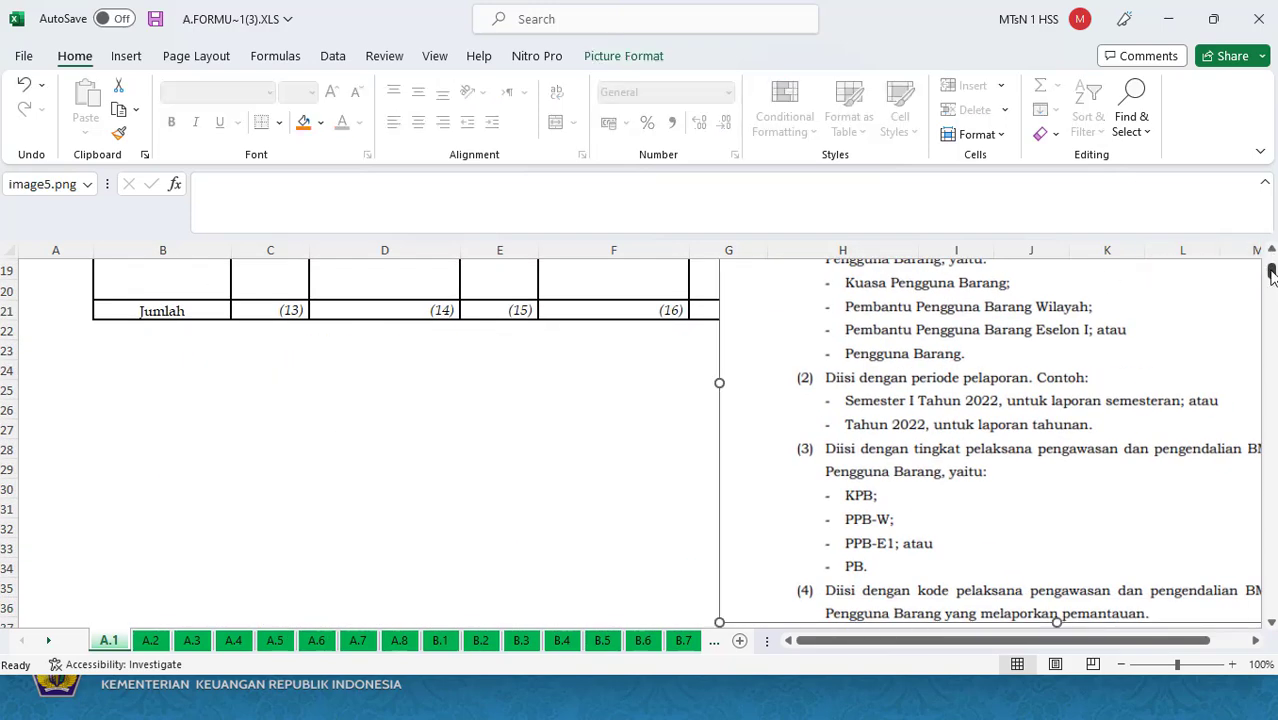
left_click_drag(1270, 268, 1272, 194)
left_click_drag(958, 528, 933, 303)
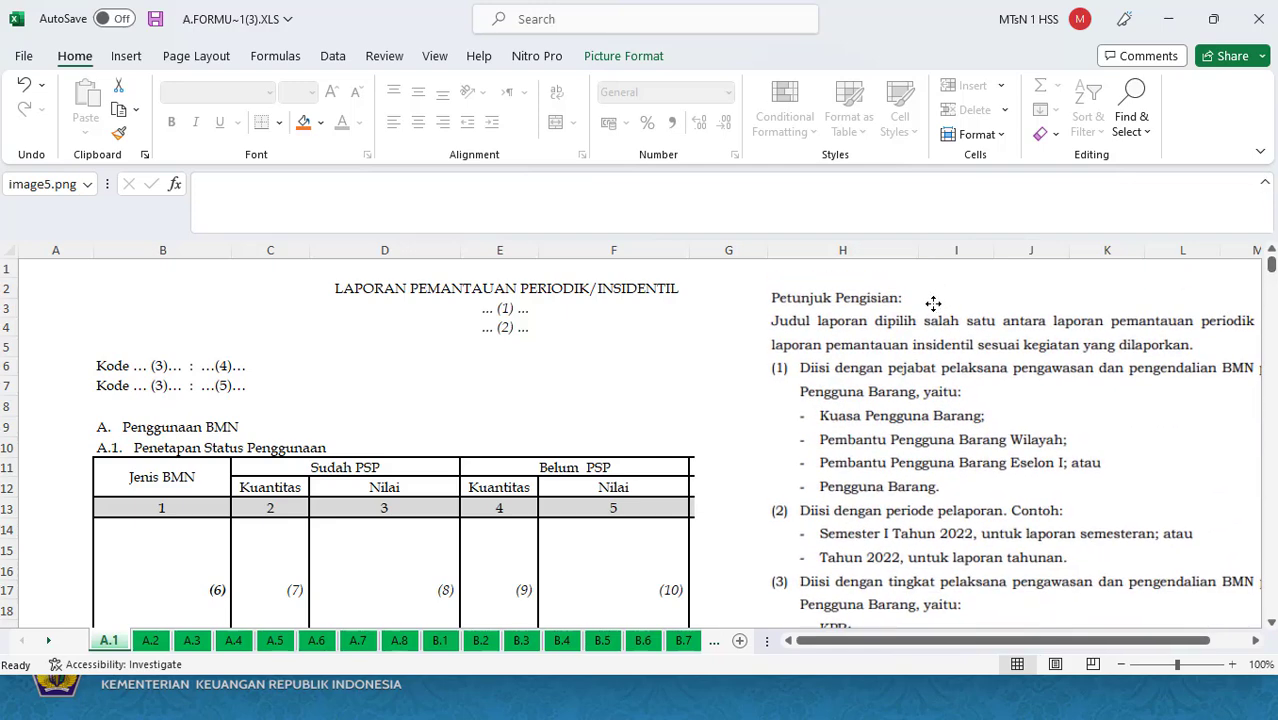
Fill in the report header on sheet A.1 with Kuasa Pengguna Barang in B3 and Tahun 2022 in B4.
left_click(500, 322)
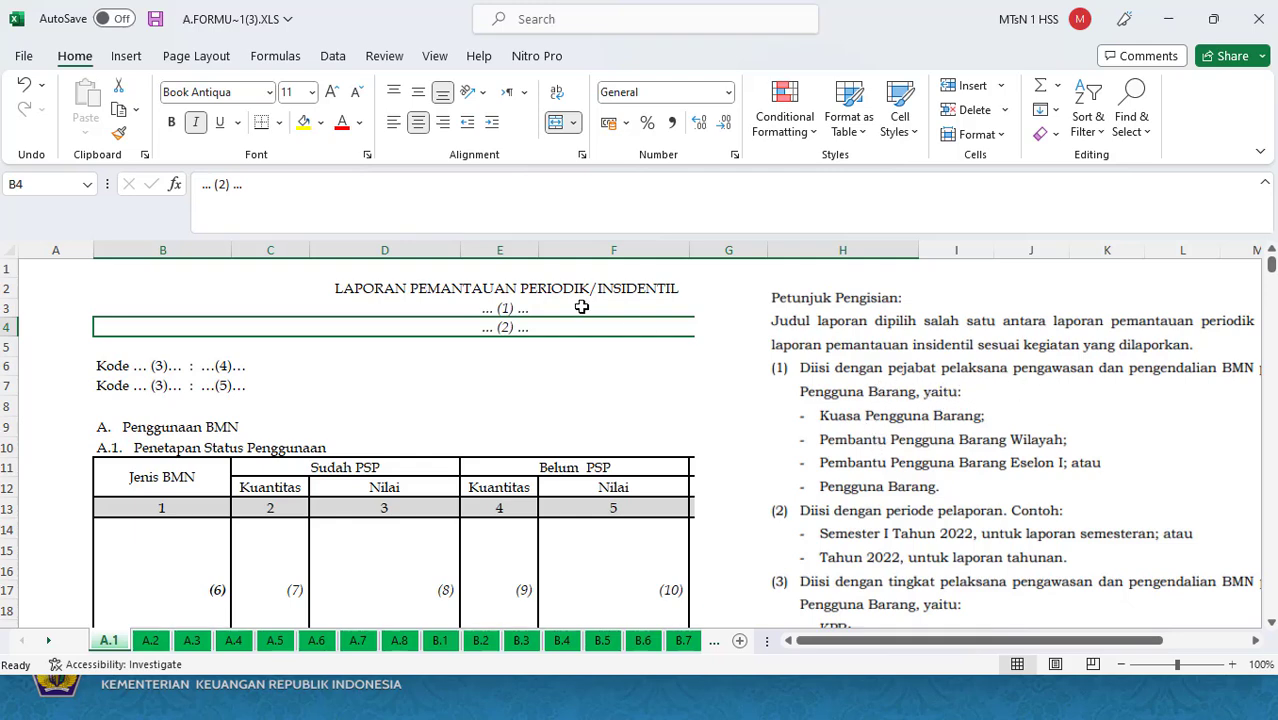
left_click(481, 311)
type("Kuasa P")
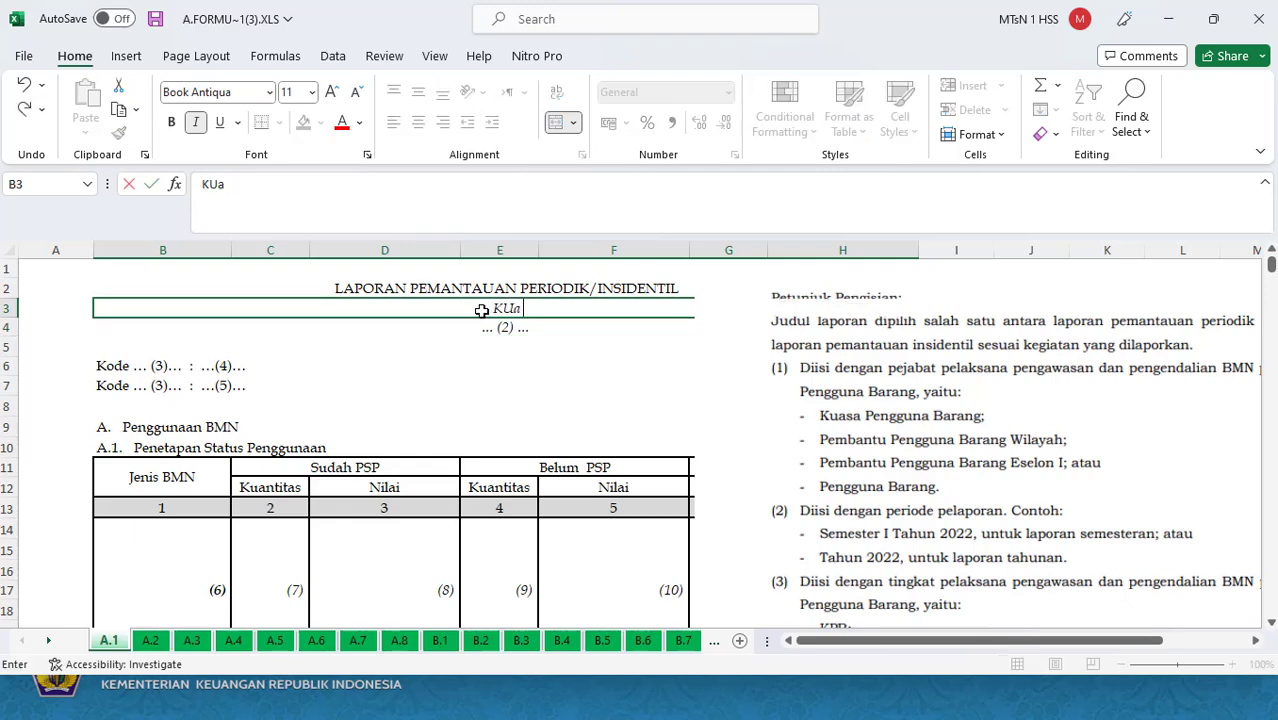
type("en")
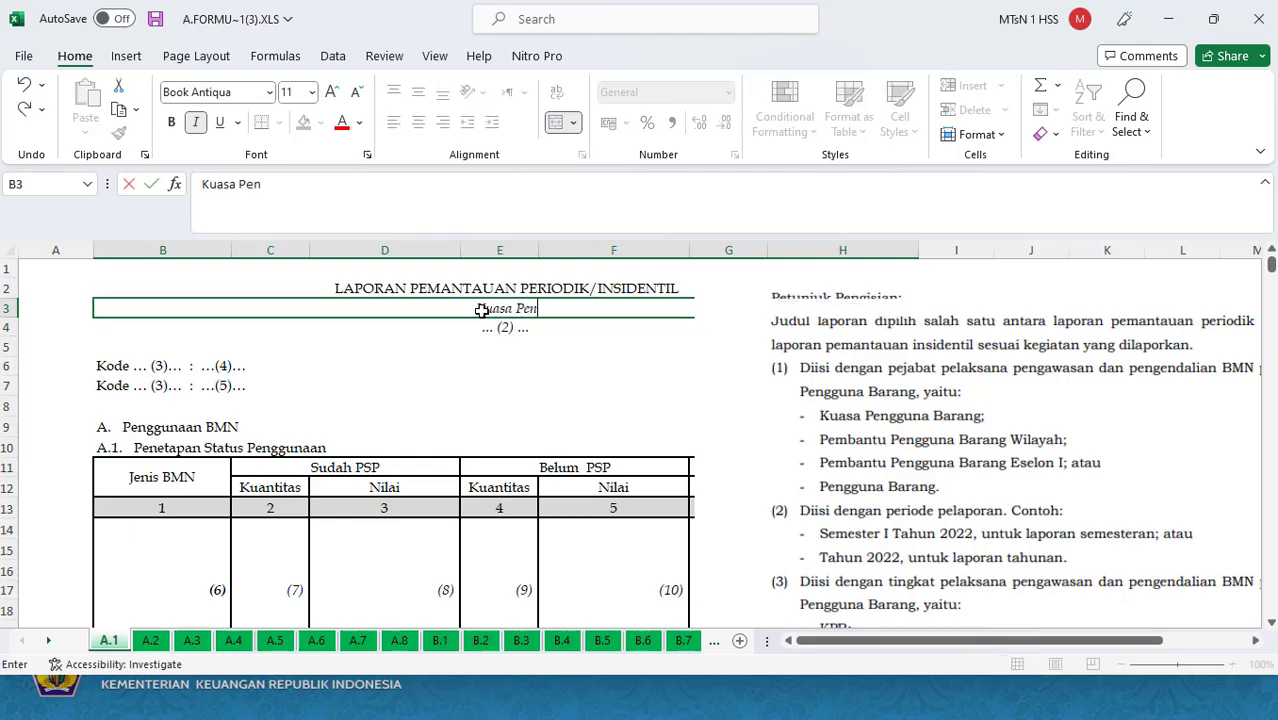
type("gguna Ba")
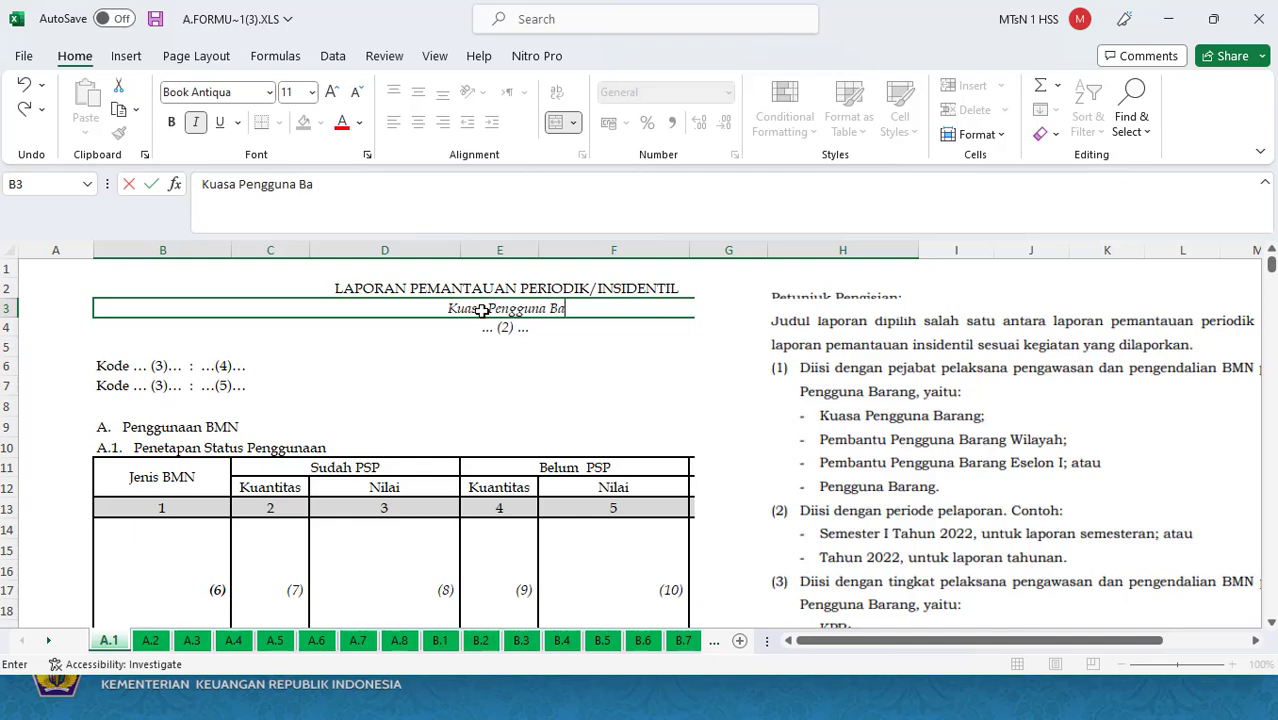
type("rang")
key("Return")
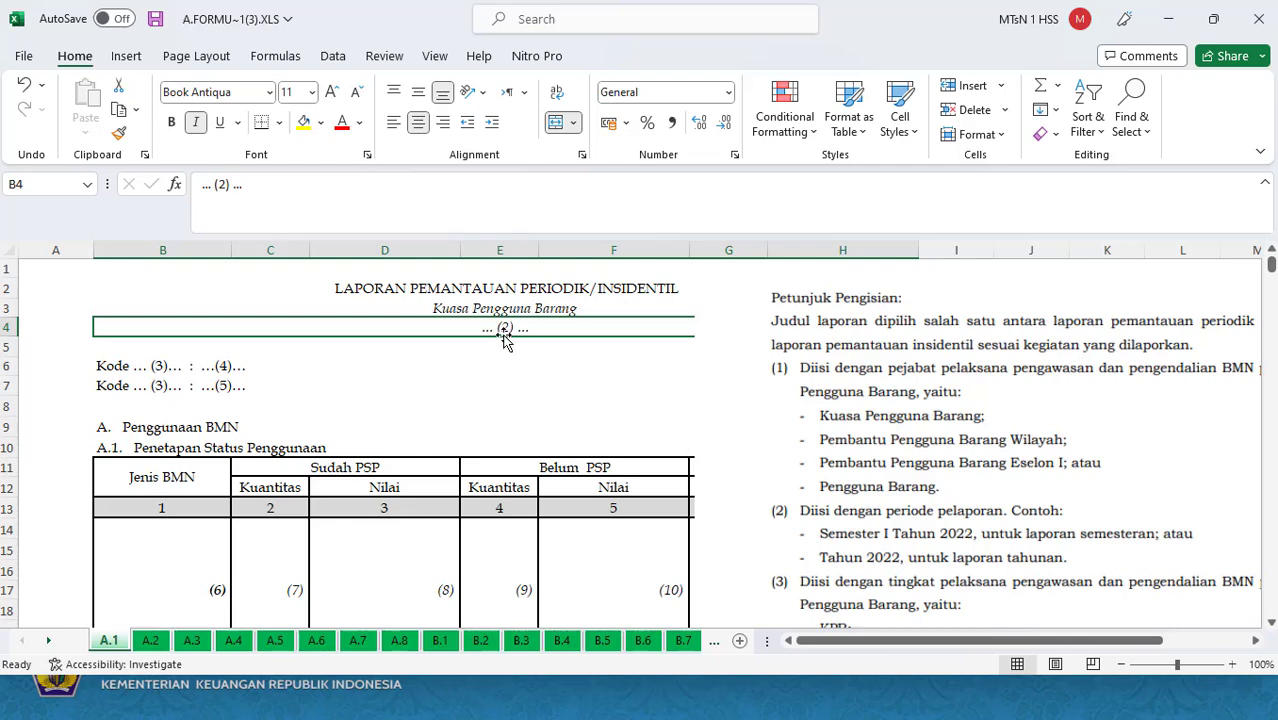
type("Tahun 2022")
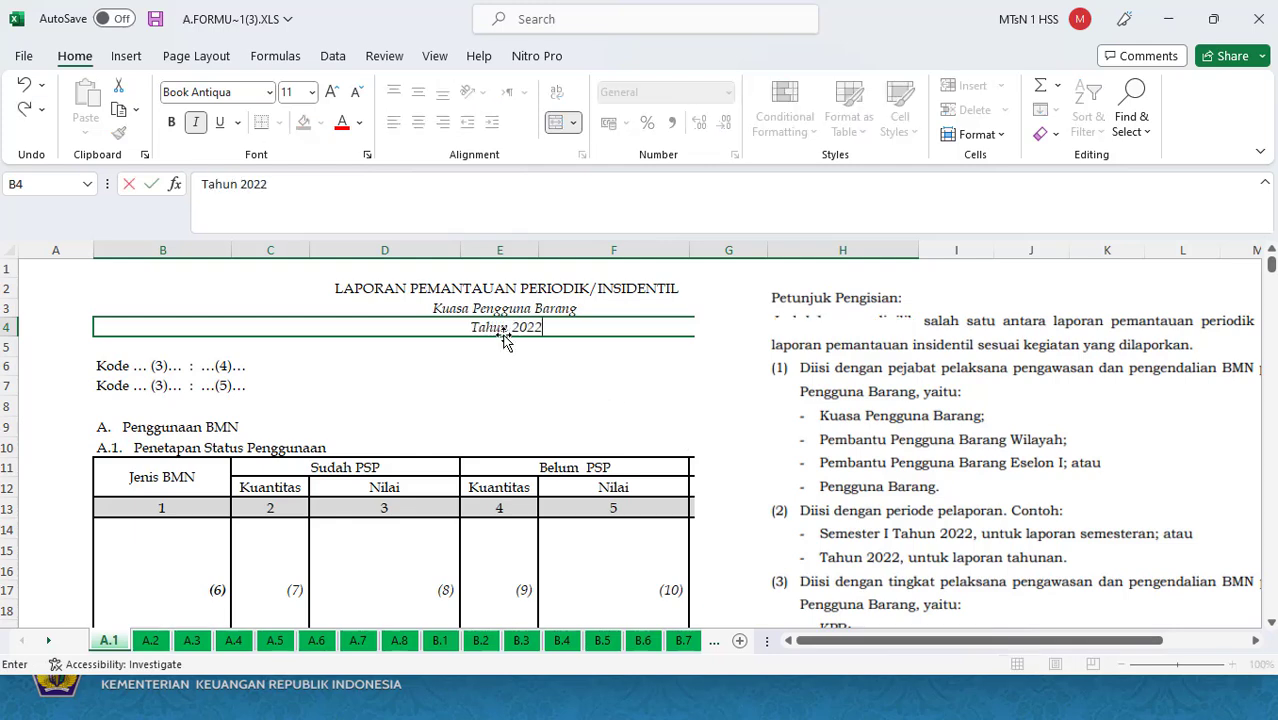
key("Return")
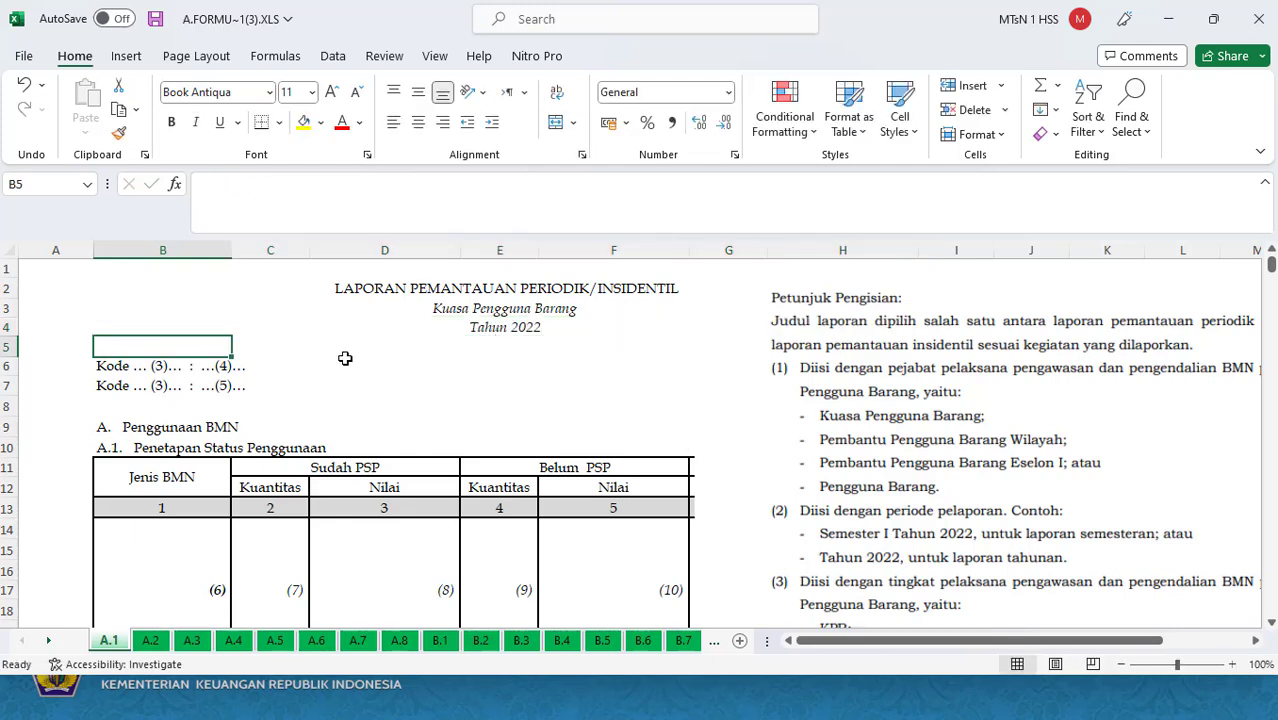
Shift the instruction picture slightly up and left to show its full text, and replace the (3) placeholder in B6 with KPB.
left_click(103, 369)
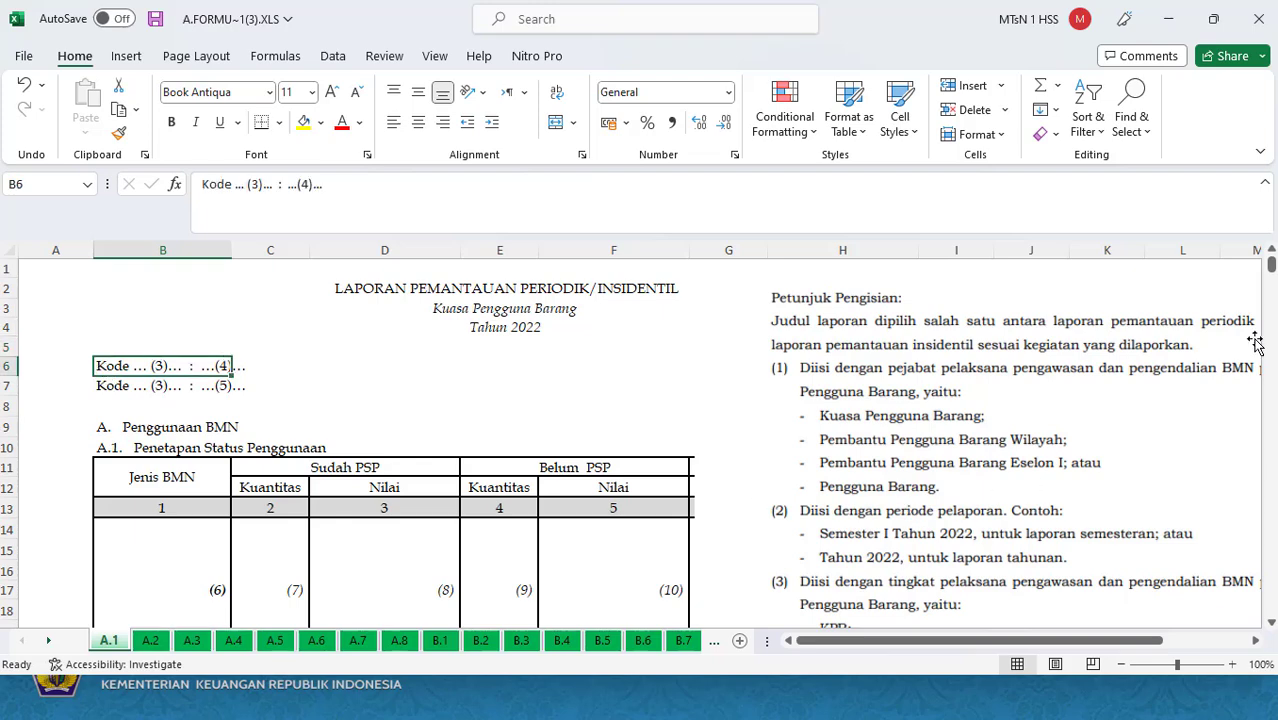
left_click_drag(1025, 467, 989, 449)
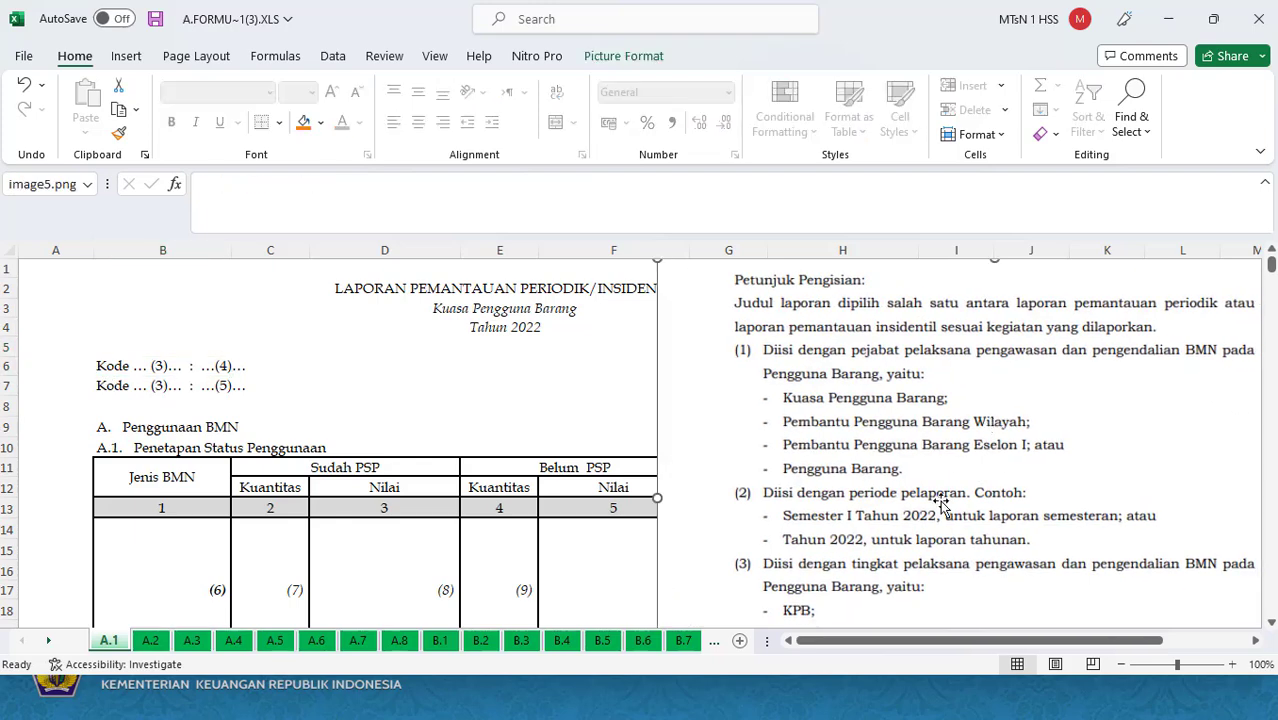
left_click(127, 368)
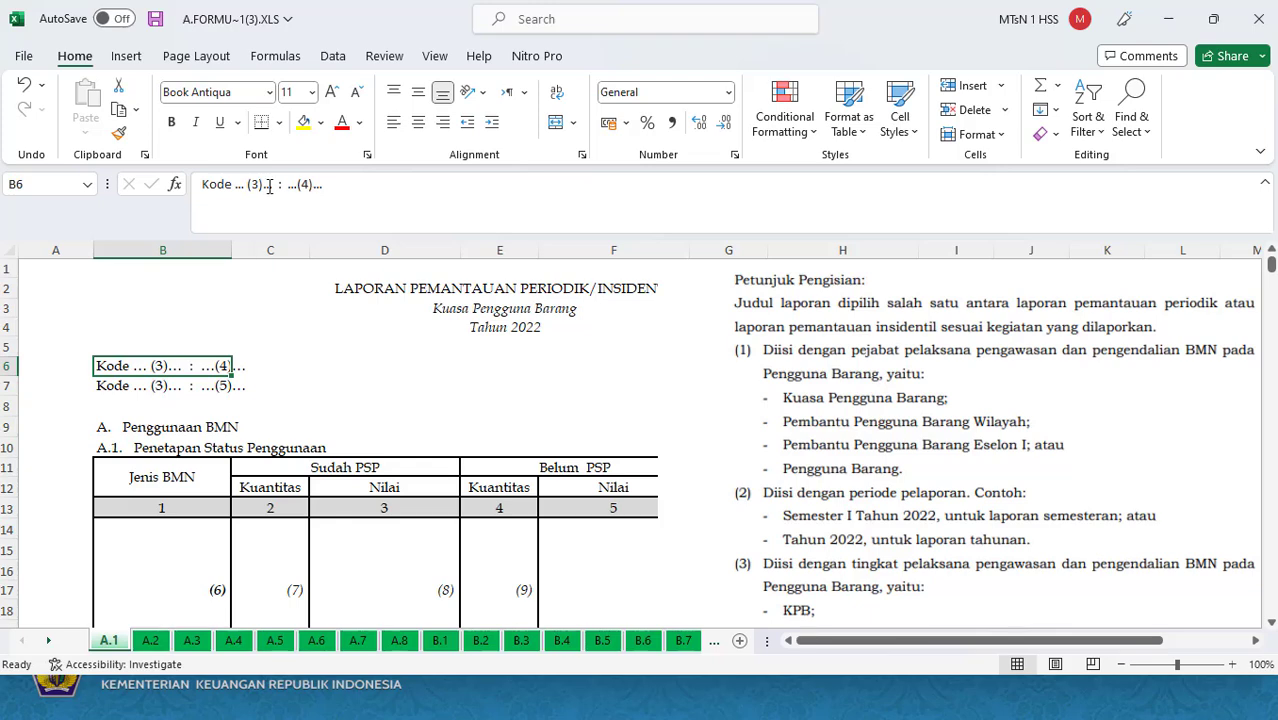
left_click(269, 187)
key("BackSpace")
key("BackSpace")
key("BackSpace")
key("BackSpace")
key("BackSpace")
key("BackSpace")
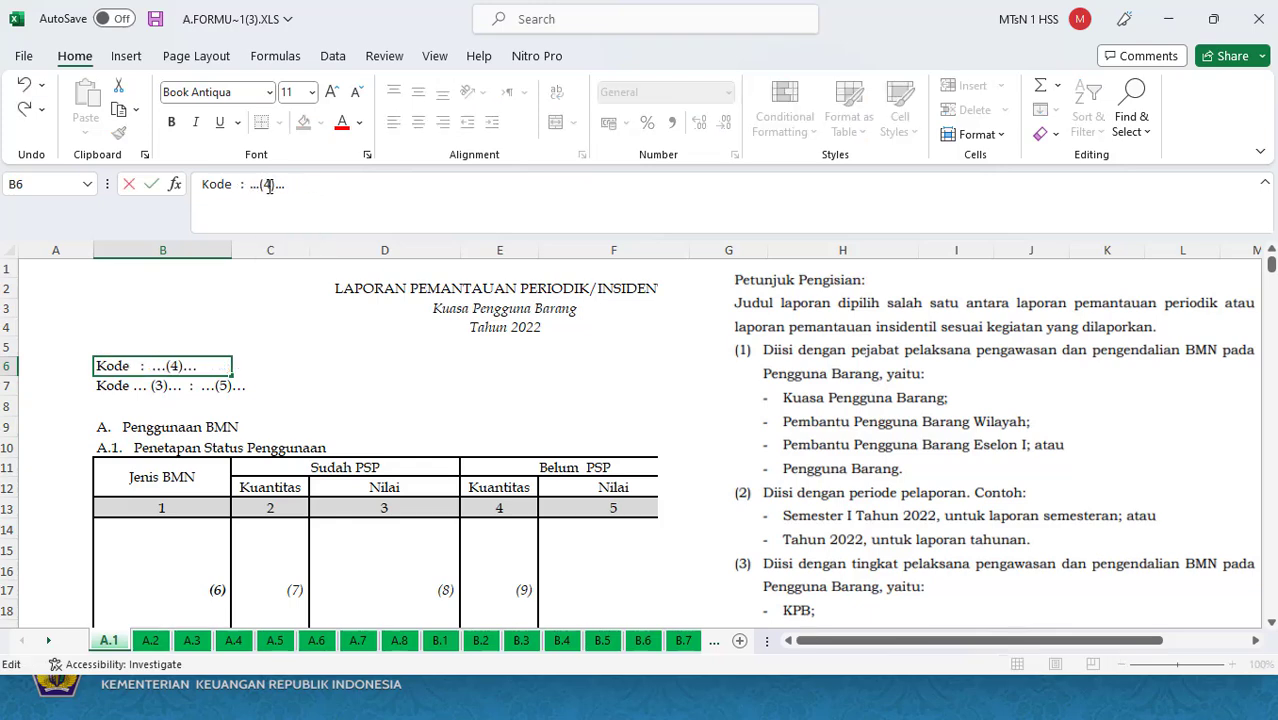
type("KPB")
key("Return")
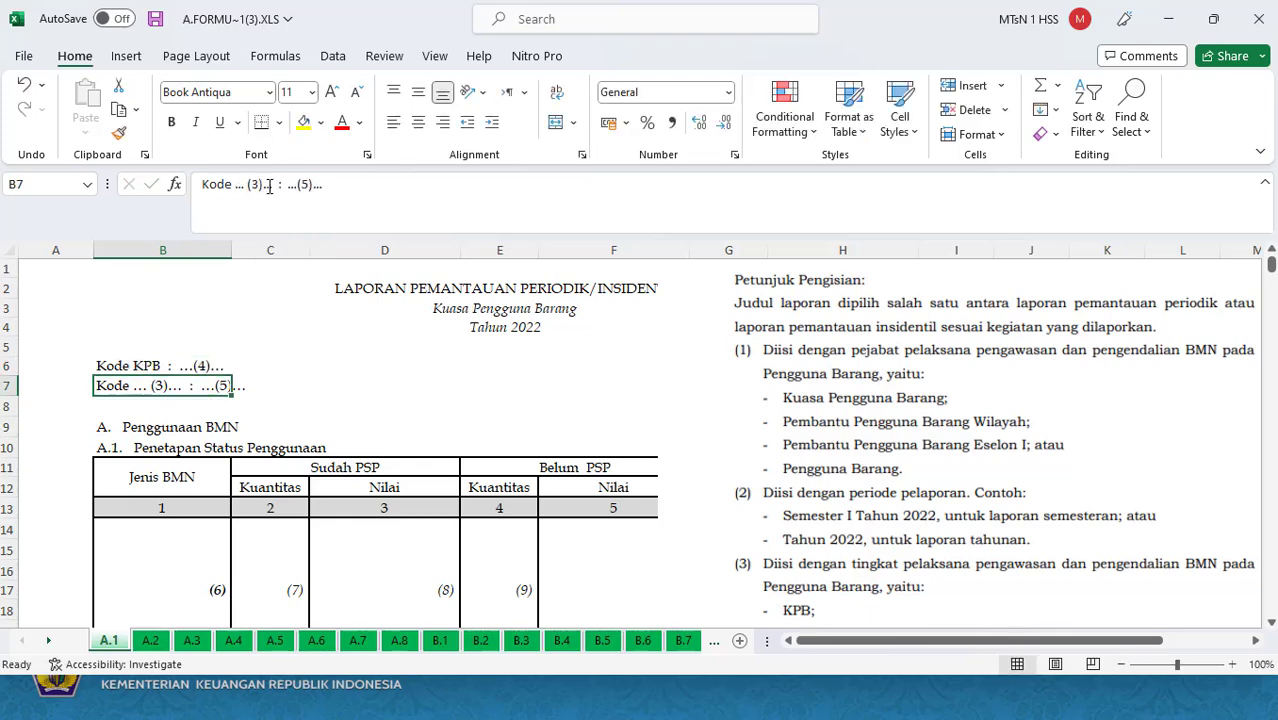
Consult instruction (4) and replace the (4) placeholder in B6 with the KPB code 309506.
scroll(1222, 458, "down", 6)
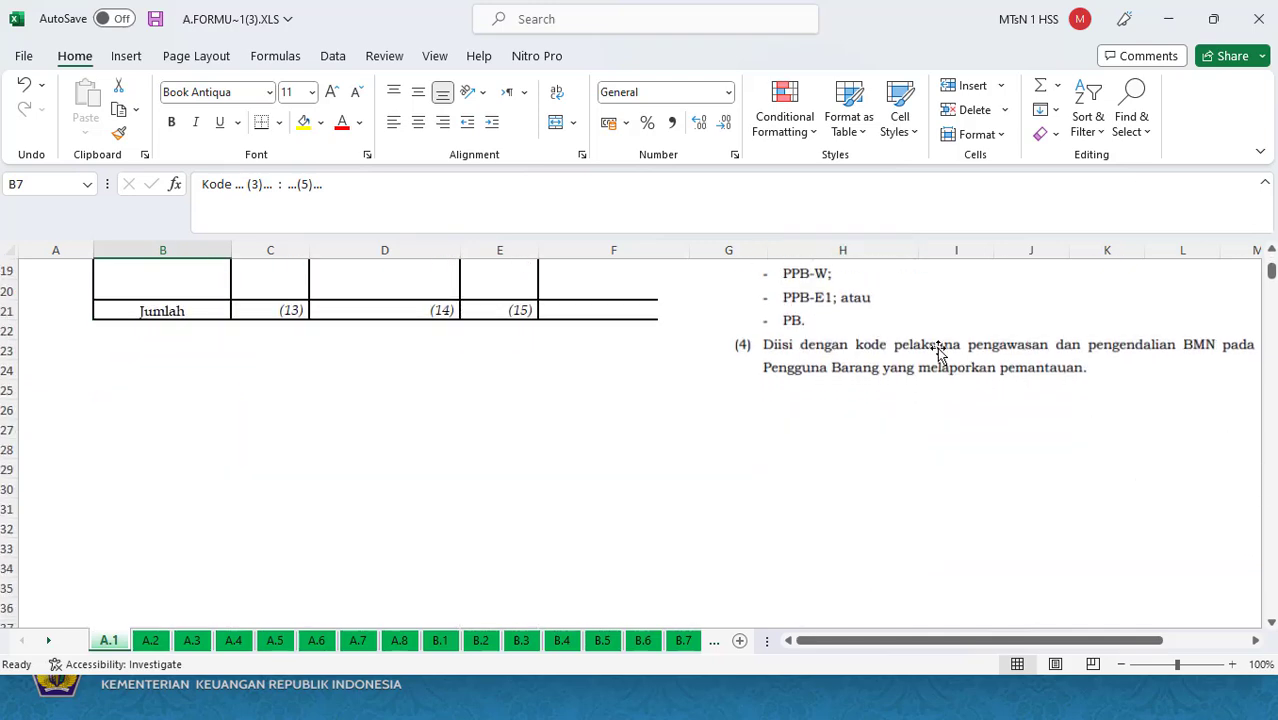
left_click_drag(1271, 272, 1271, 262)
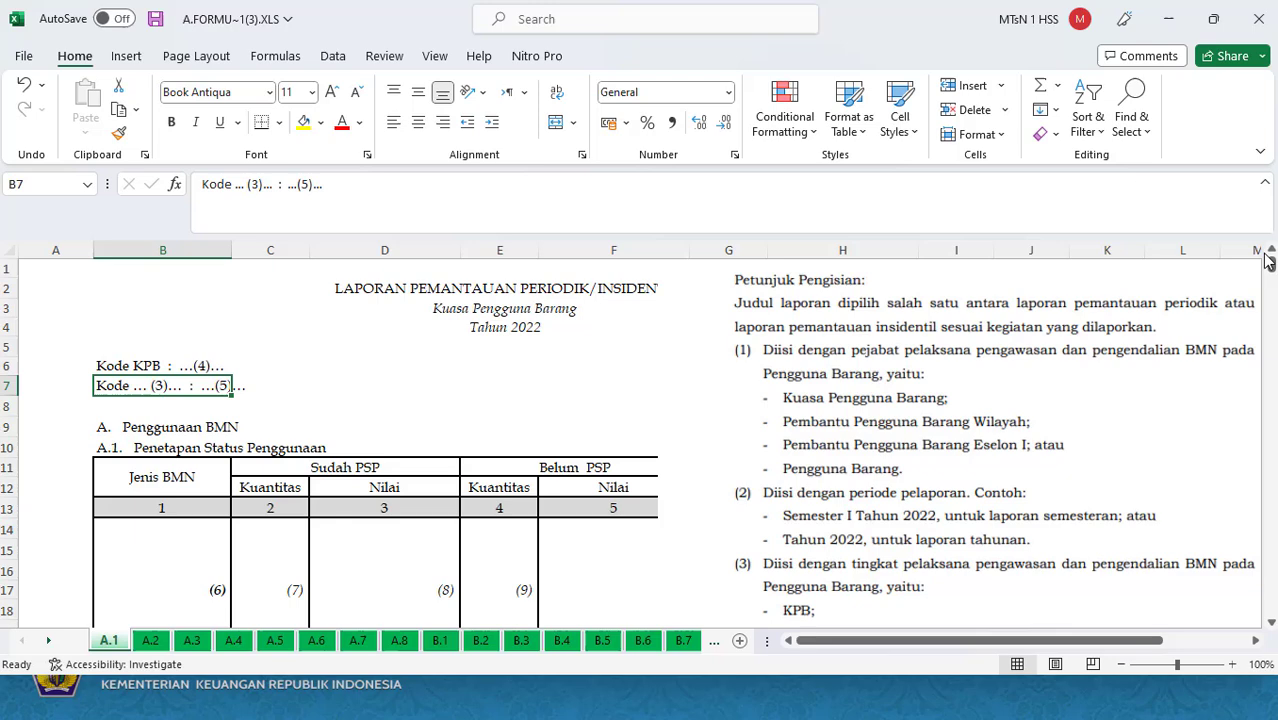
left_click(172, 367)
double_click(180, 366)
left_click_drag(180, 366, 231, 365)
key("Delete")
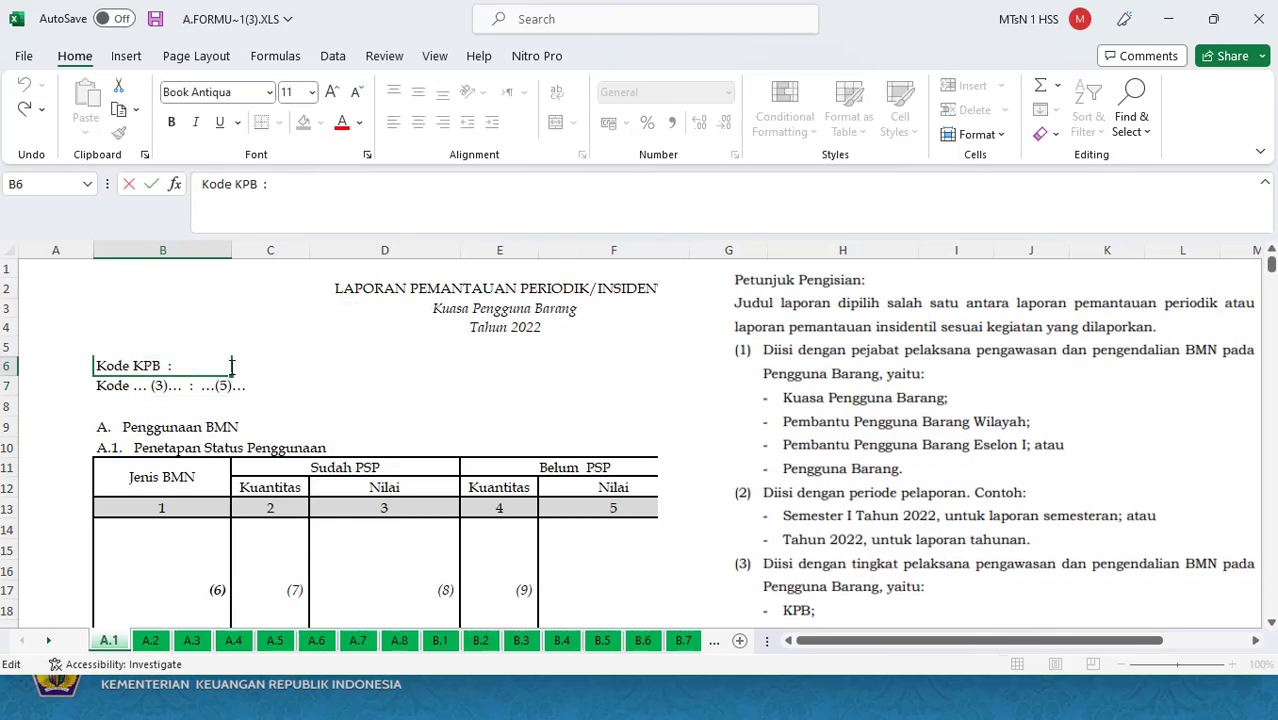
type("309506")
key("Return")
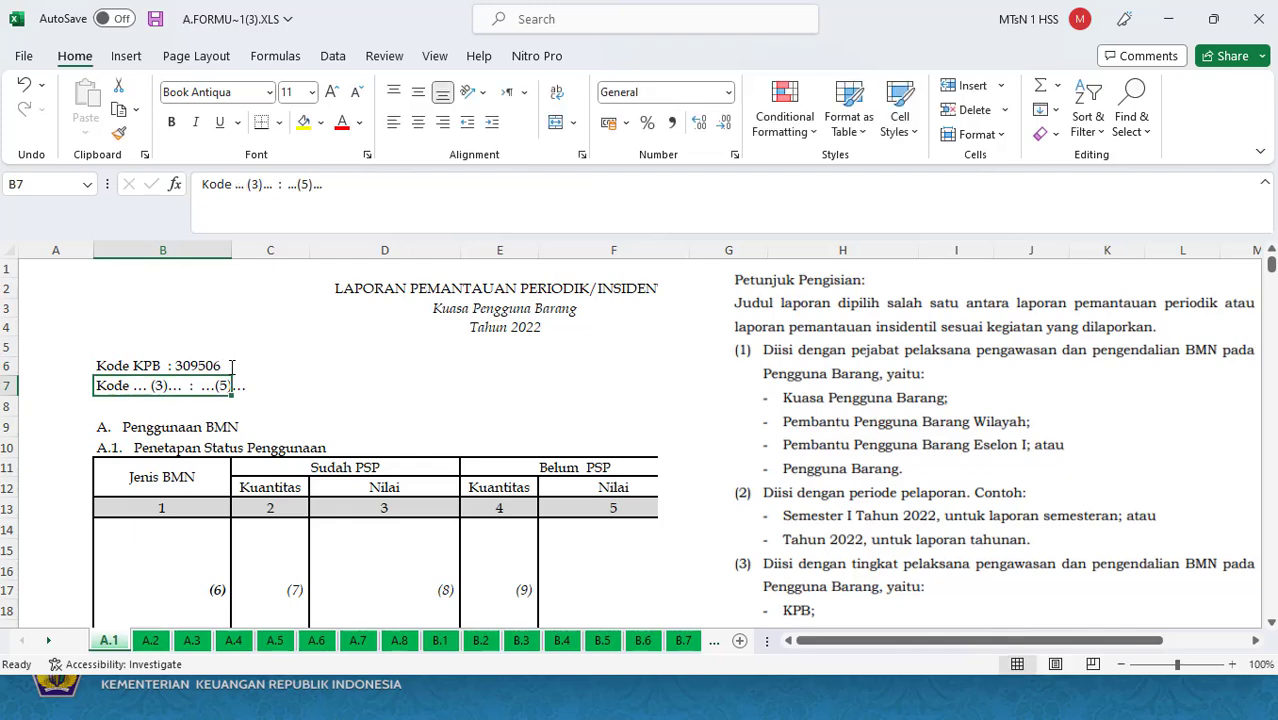
Replace the (3) placeholder in the Kode line of B7 with KPB.
double_click(139, 386)
left_click_drag(139, 386, 182, 386)
key("Delete")
type("KPB")
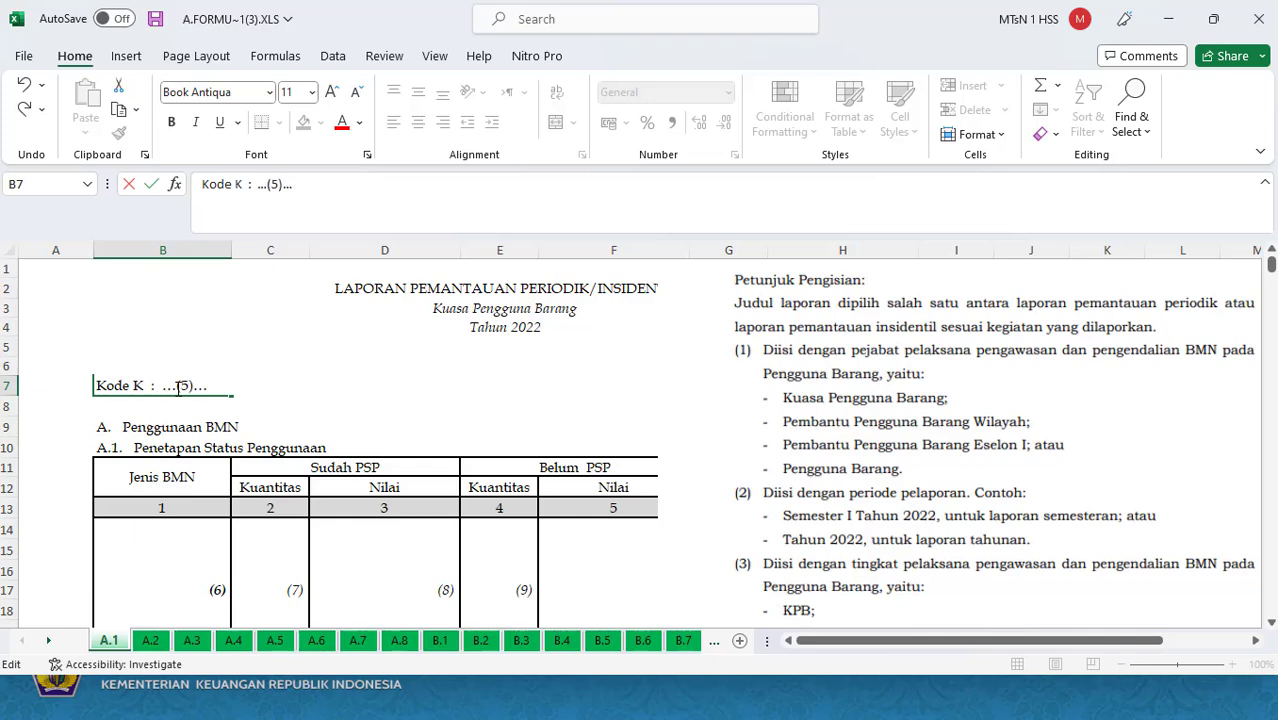
key("Return")
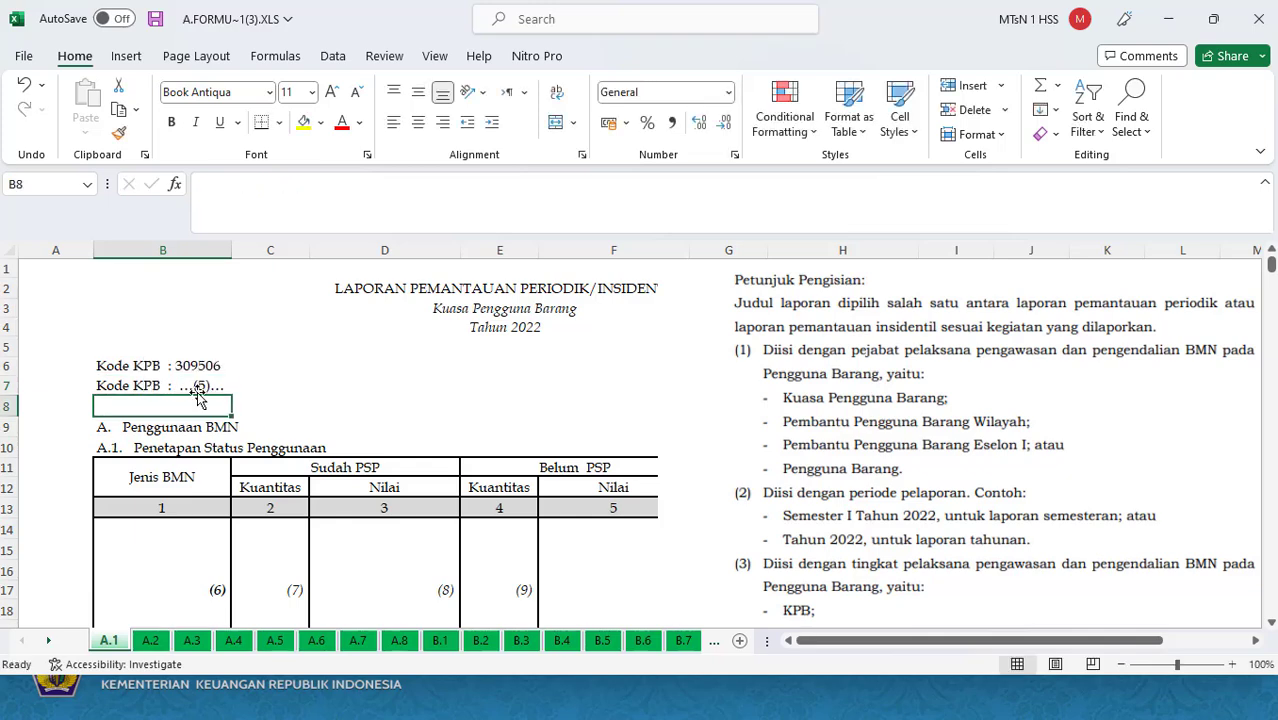
Consult instruction (5) and replace the (5) placeholder in B7 with MTsN 1 Hulu Sungai Selatan.
left_click(193, 387)
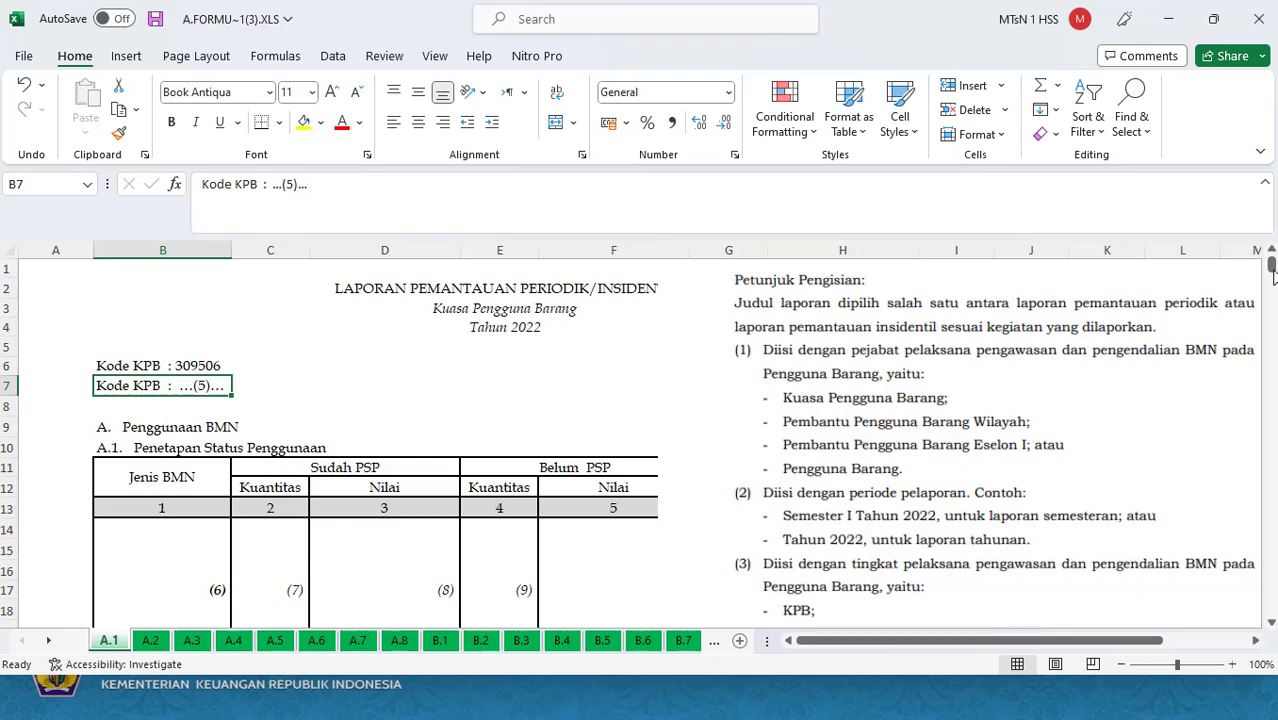
mouse_move(1272, 276)
left_mouse_down()
mouse_move(1270, 295)
mouse_move(1262, 278)
mouse_move(1256, 287)
left_mouse_up()
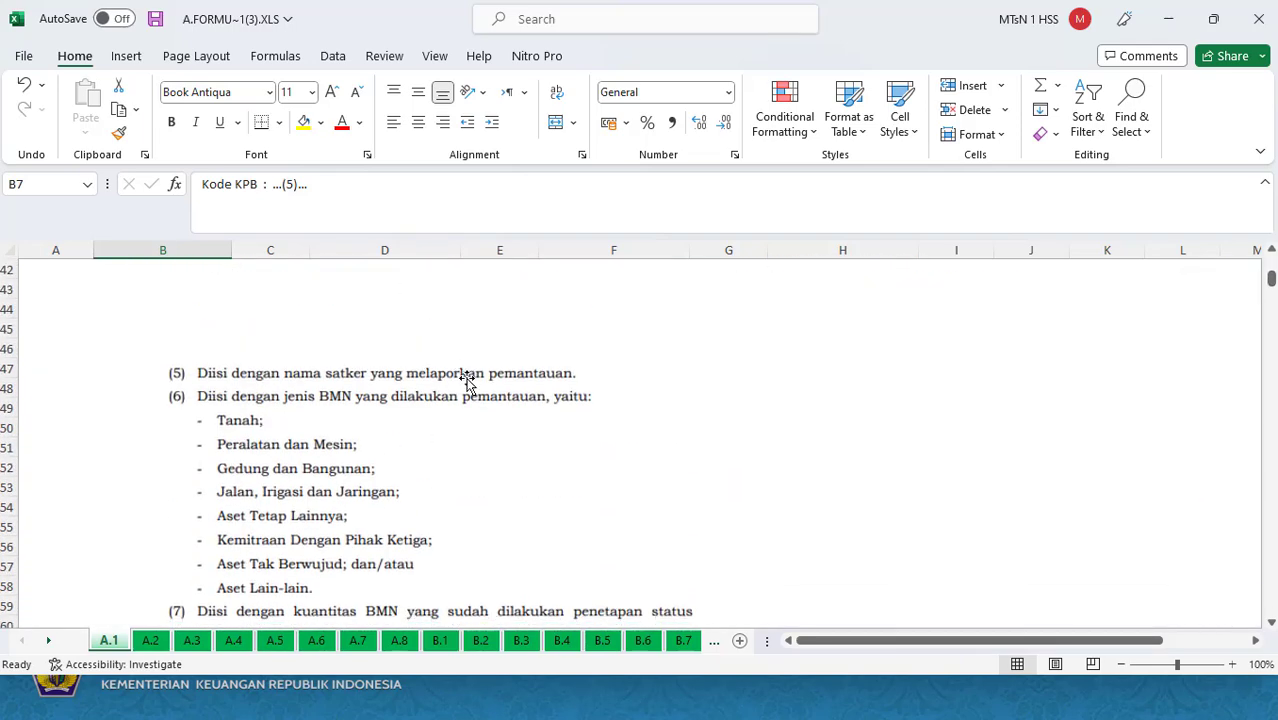
left_click_drag(1271, 285, 1271, 262)
double_click(181, 385)
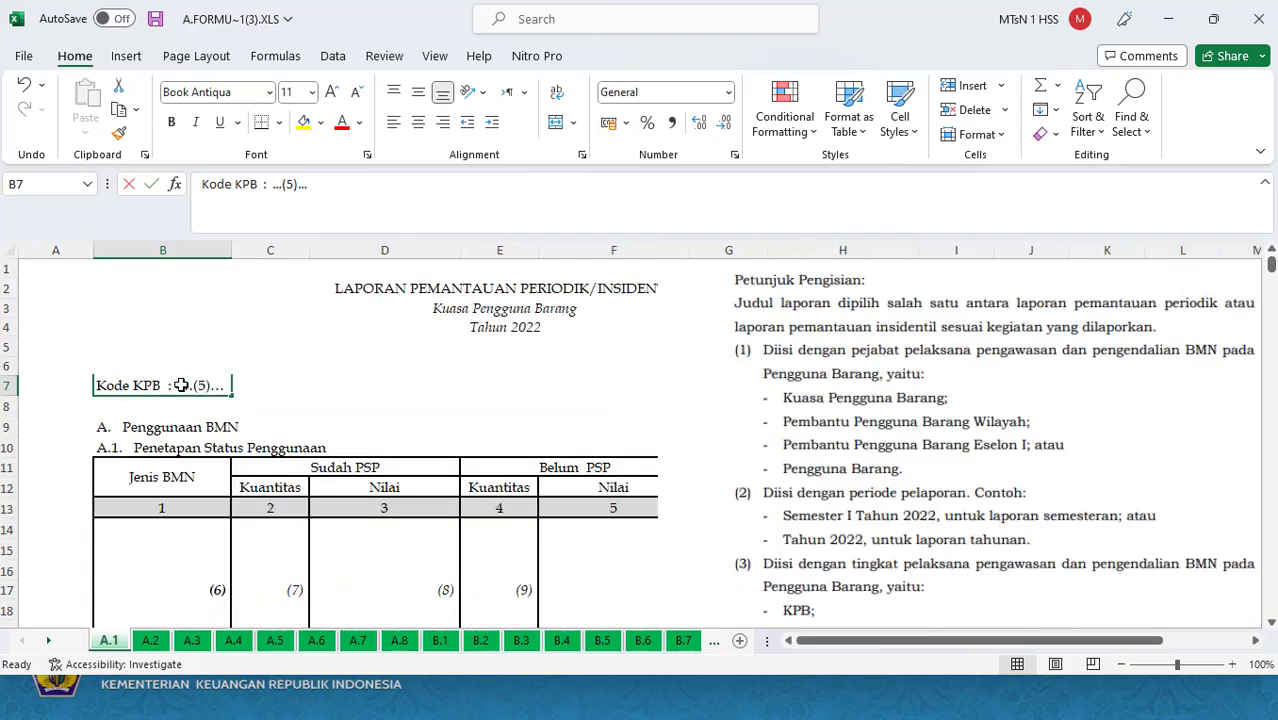
left_click_drag(181, 385, 322, 385)
key("BackSpace")
type("MT")
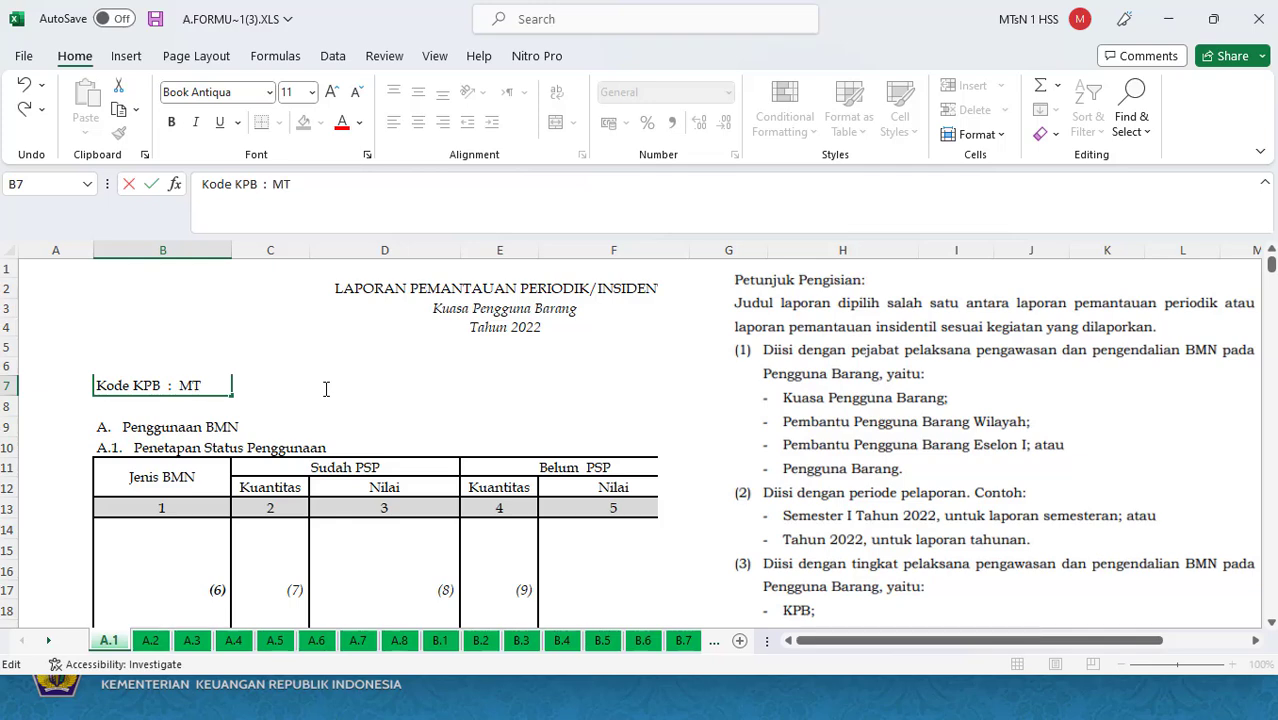
type("sN 1 Hulu")
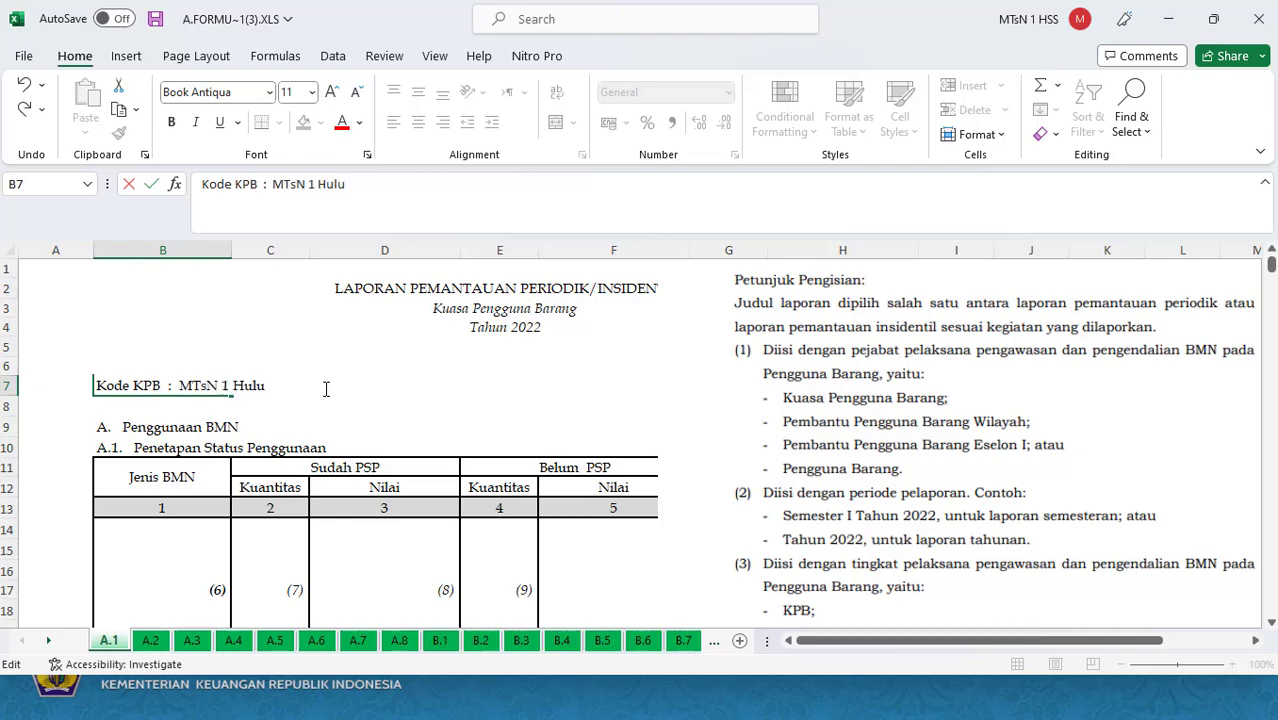
type(" Sungai Selatan")
key("Return")
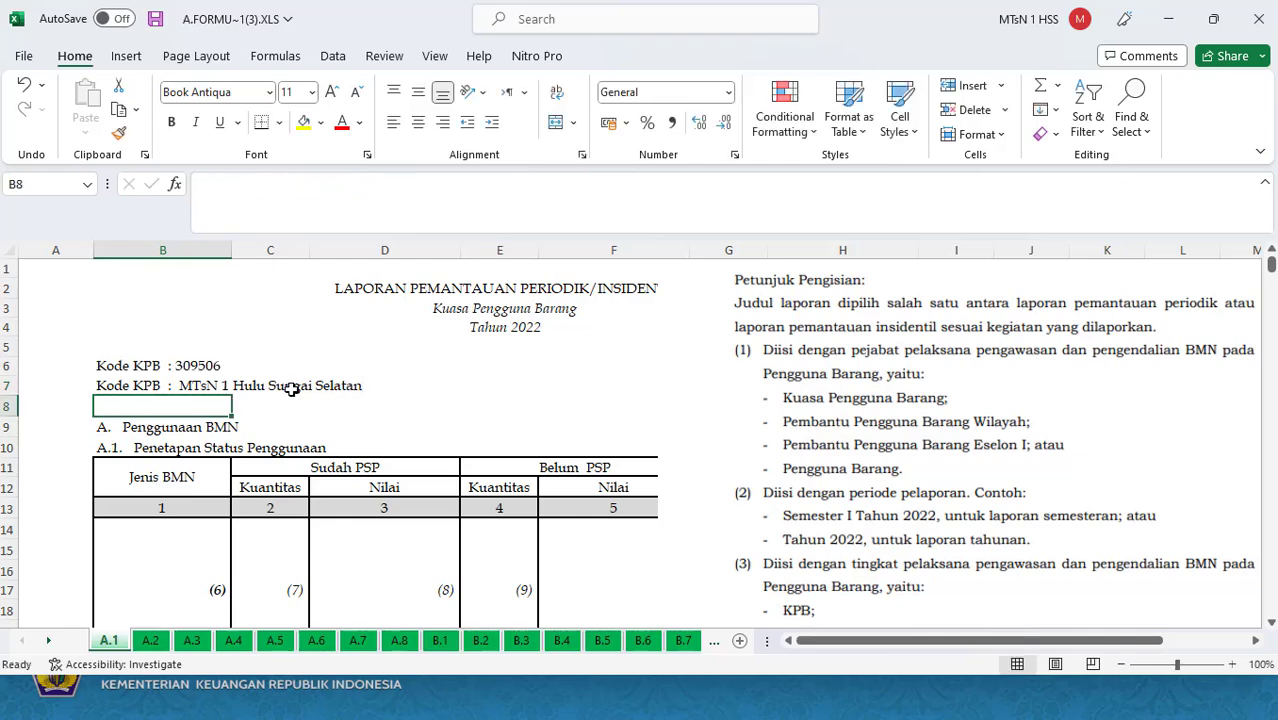
Change the word Kode to Nama in B7 so the label reads Nama KPB.
left_click(100, 390)
double_click(128, 387)
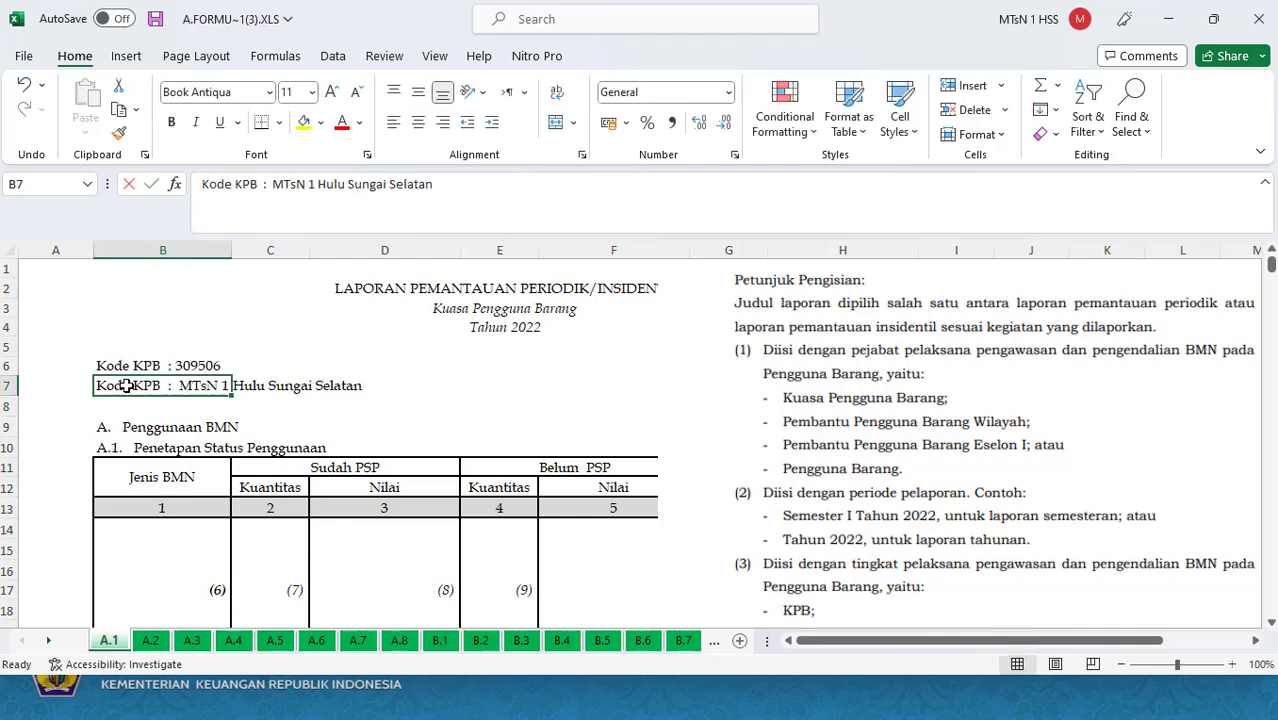
key("BackSpace")
key("BackSpace")
key("BackSpace")
key("BackSpace")
type("Nam")
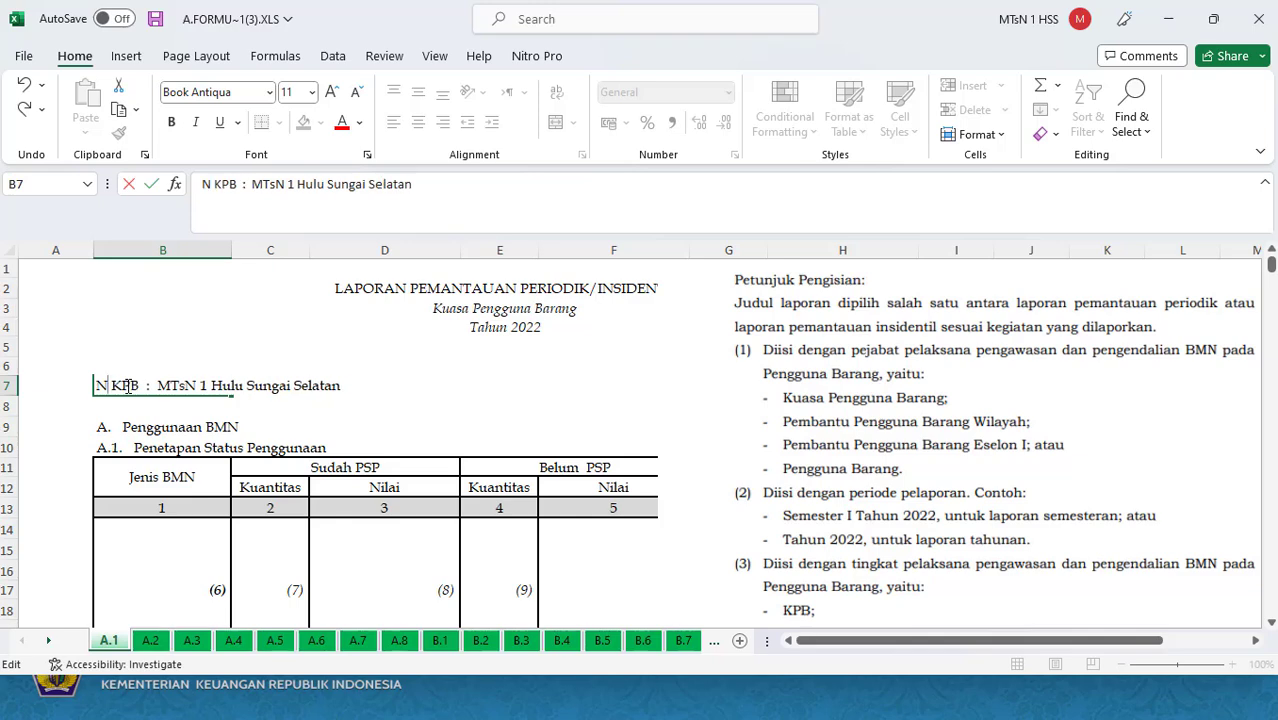
type("am")
key("Return")
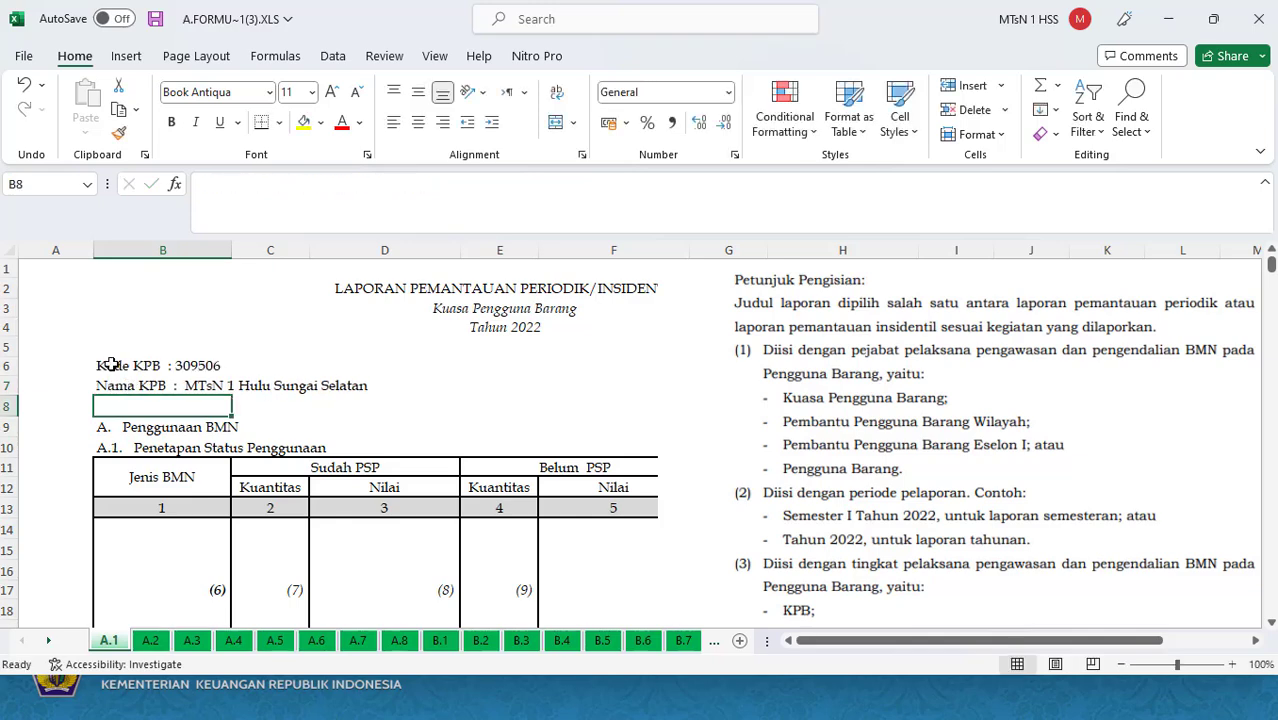
left_click(110, 365)
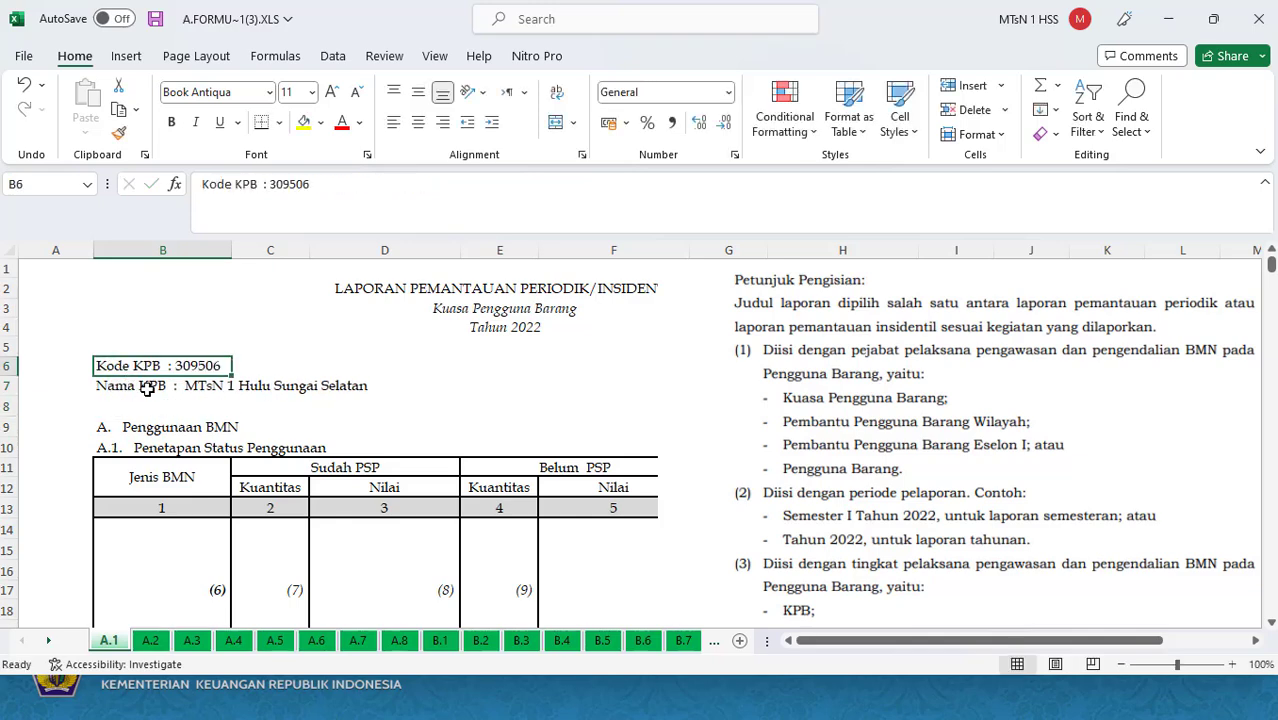
left_click(133, 387)
Delete the Petunjuk Pengisian instruction picture that covers the table columns beside the report header on sheet A.1.
left_click(813, 410)
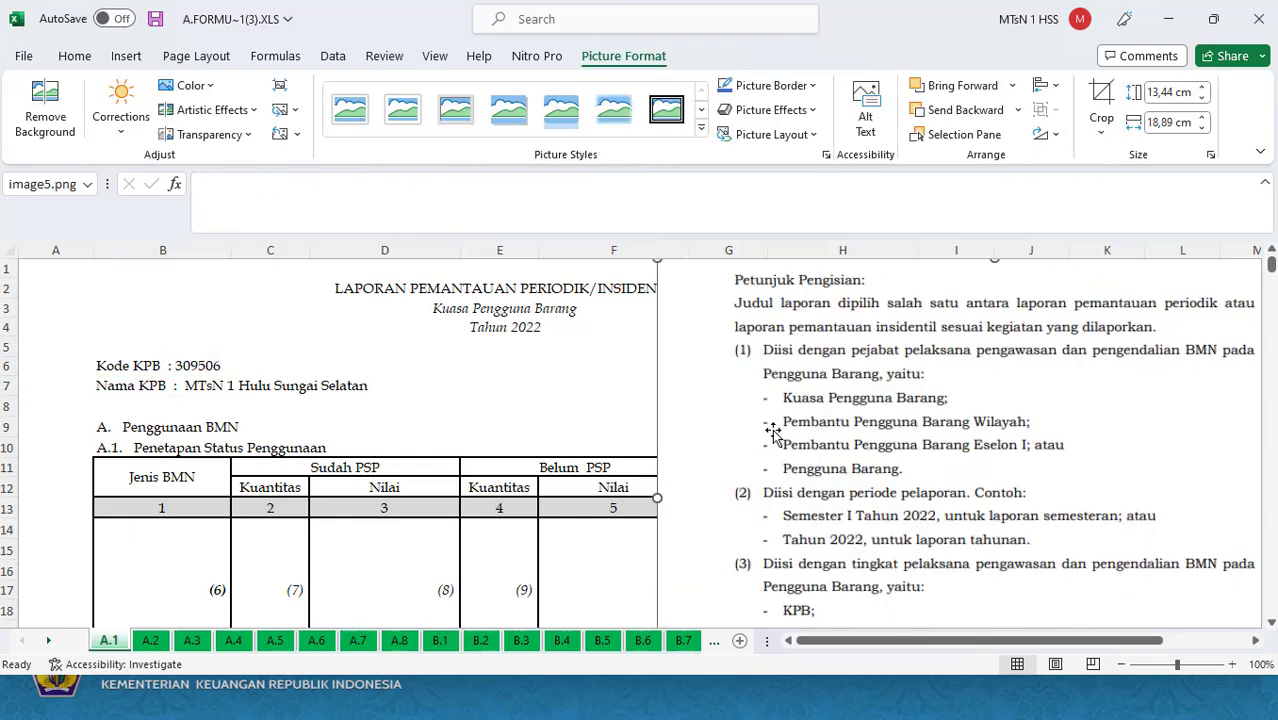
scroll(808, 428, "right", 1)
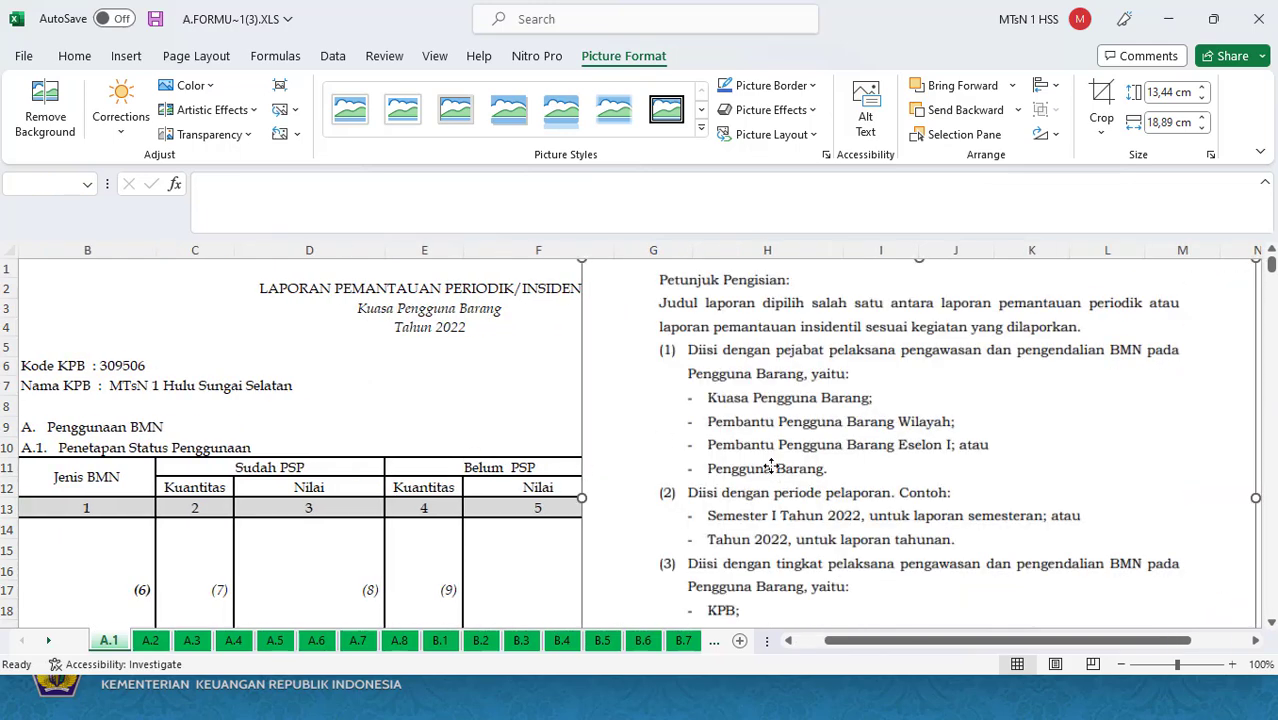
key("Delete")
Examine the empty Penetapan Status Penggunaan table from its column headings down to the Jumlah row.
key("Down")
key("Down")
key("Down")
key("Down")
key("Down")
key("Down")
key("Down")
key("Down")
key("Down")
key("Down")
key("Down")
key("Down")
key("Down")
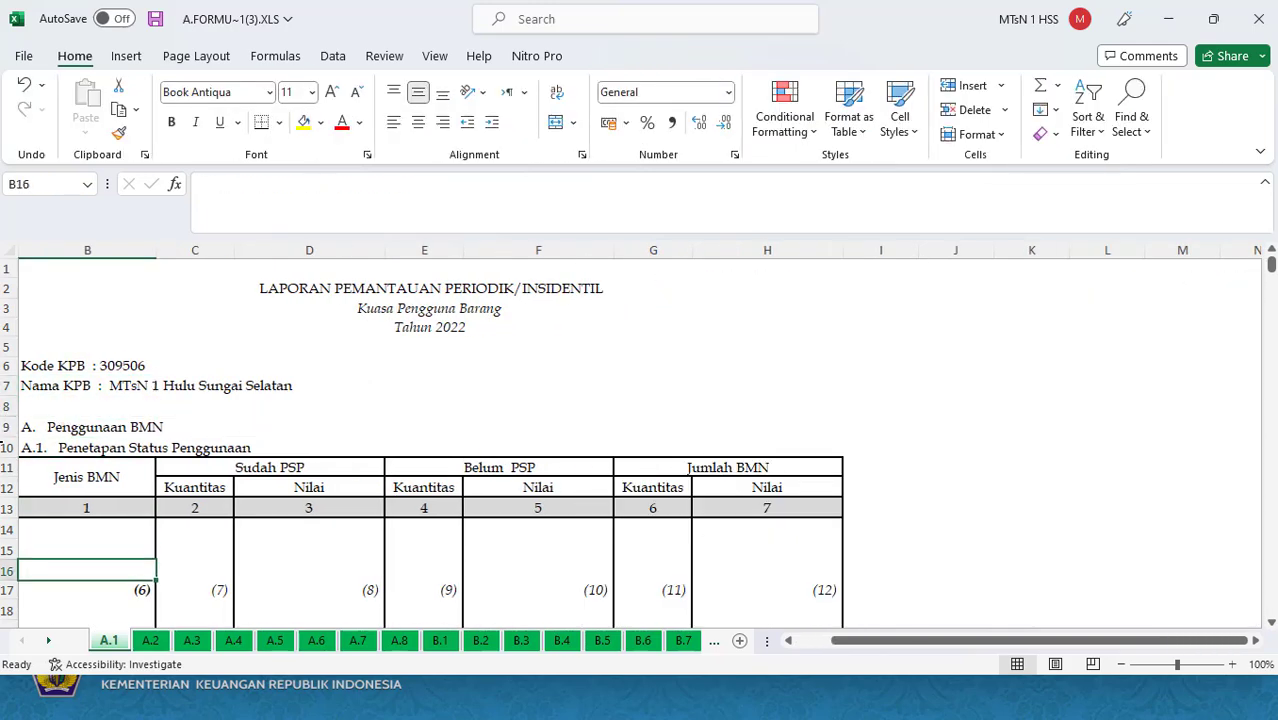
key("Left")
key("Down")
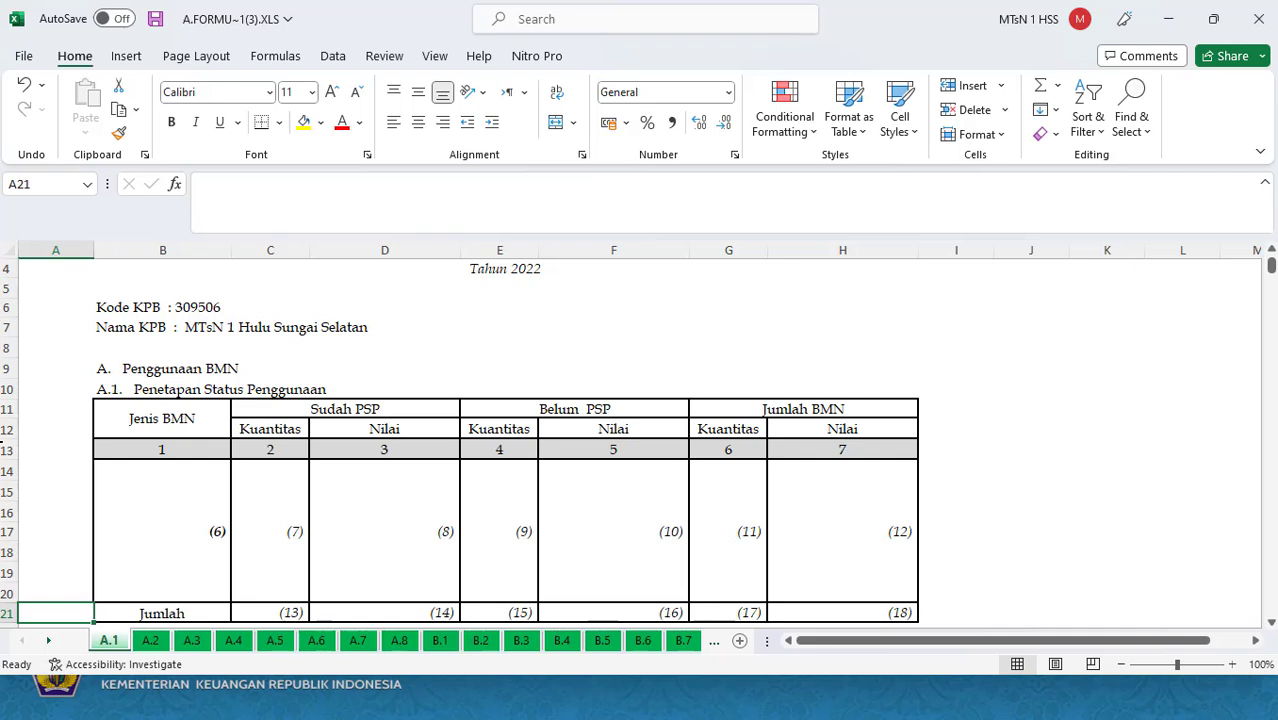
key("Down")
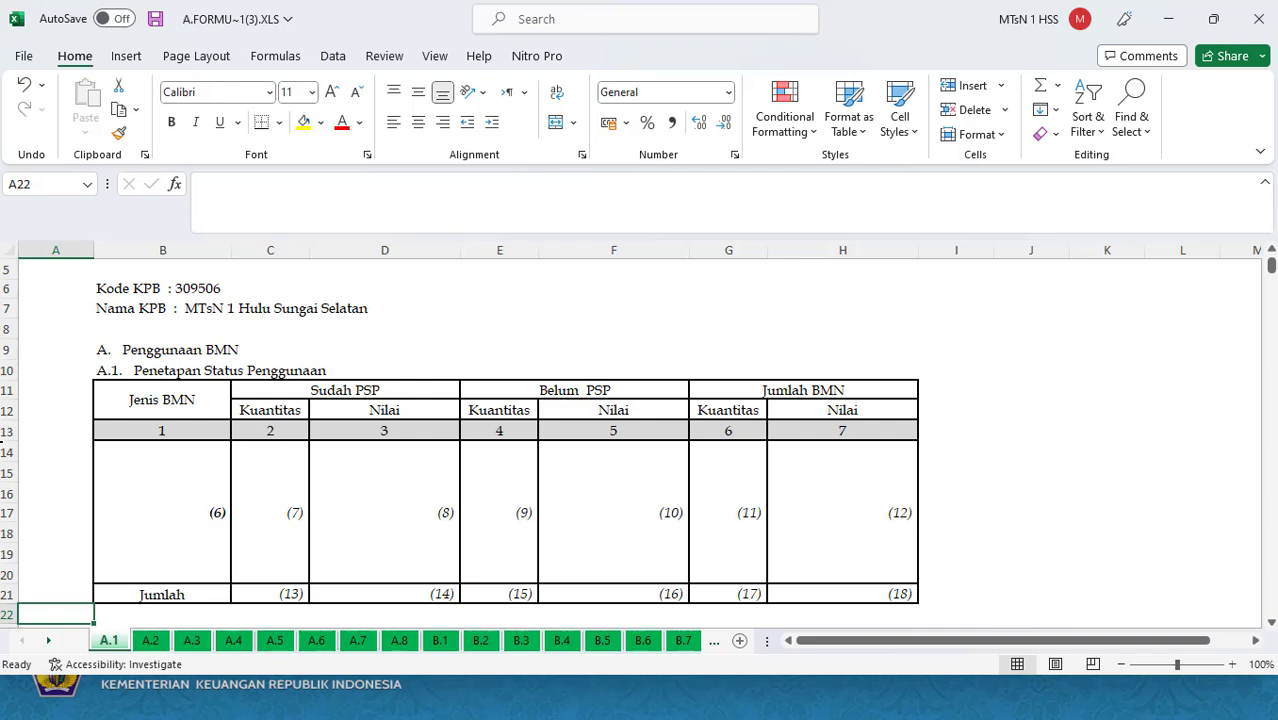
Switch to the SIMAN Pengguna application and open its WASDAL module.
left_click(280, 703)
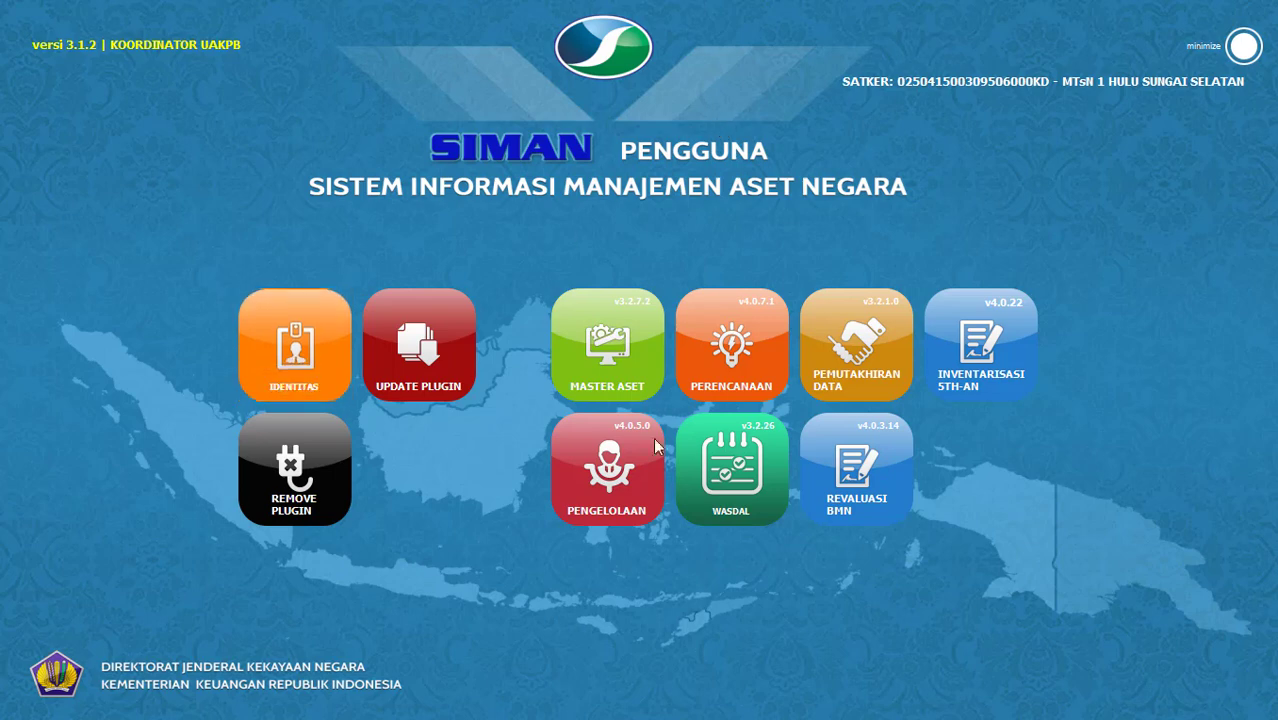
left_click(757, 485)
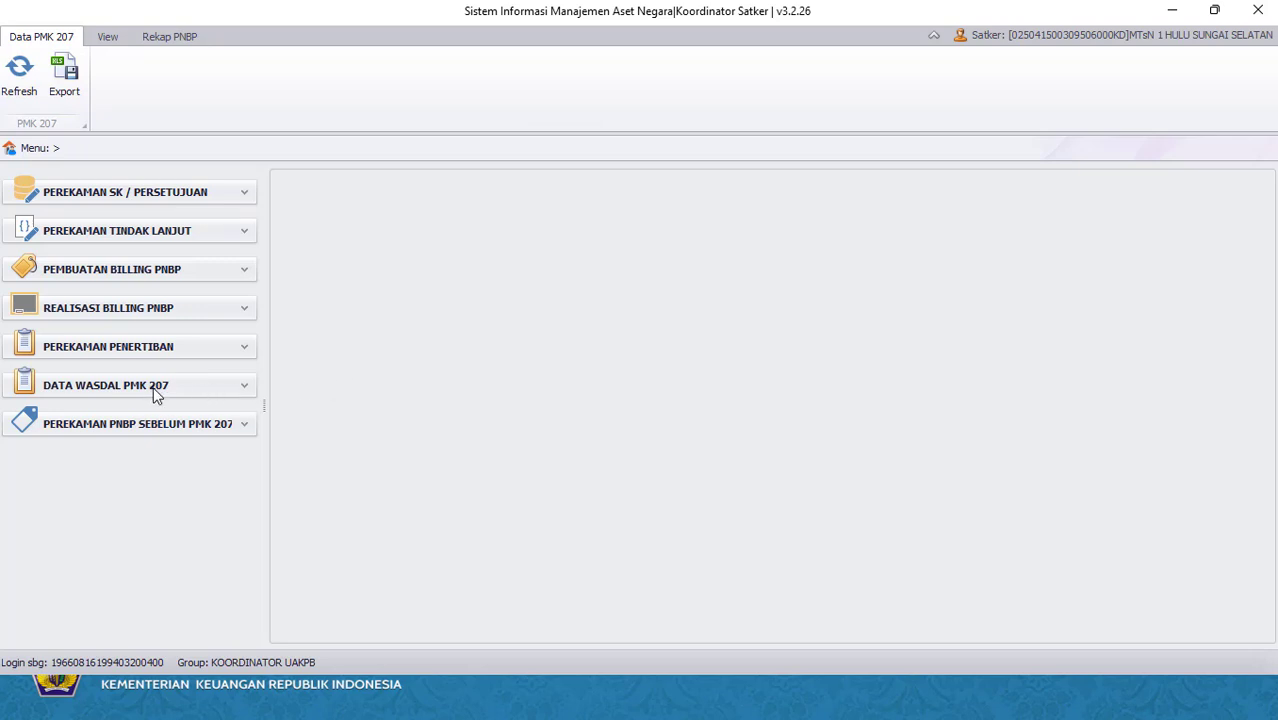
Open the BMN Belum PSP list and the BMN Sudah Psp list under Data Wasdal PMK 207.
left_click(245, 388)
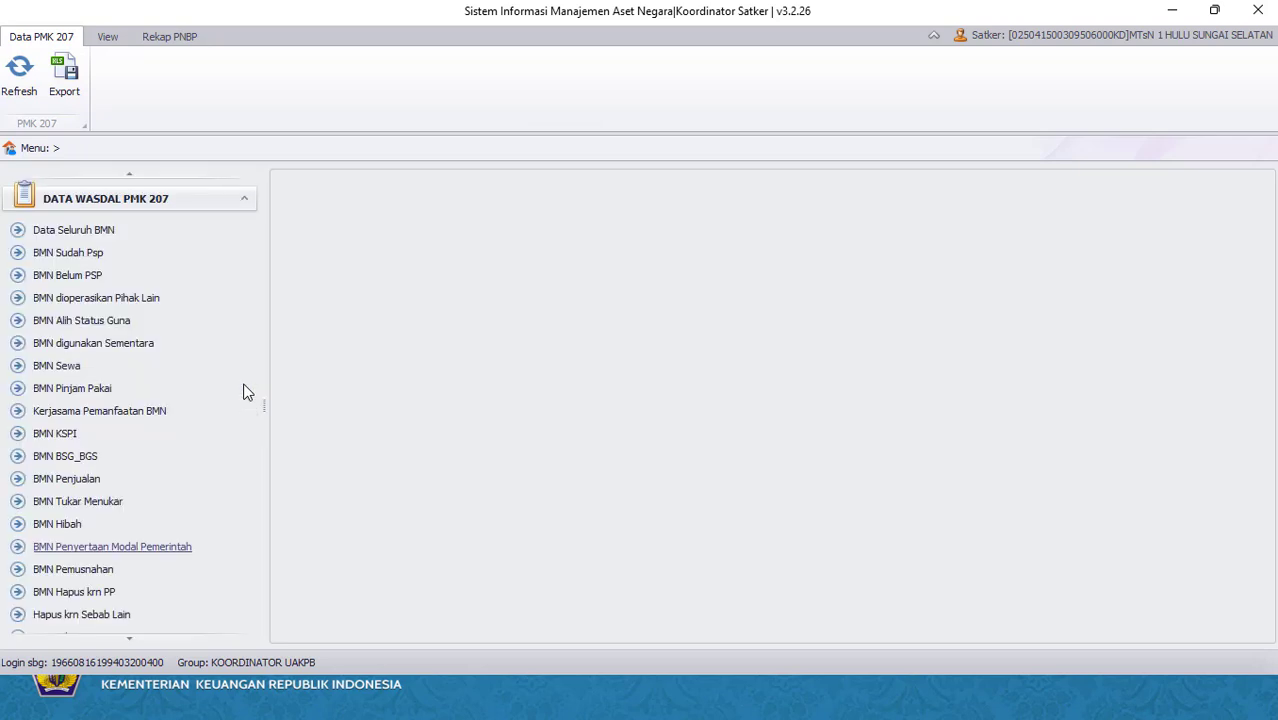
left_click(237, 193)
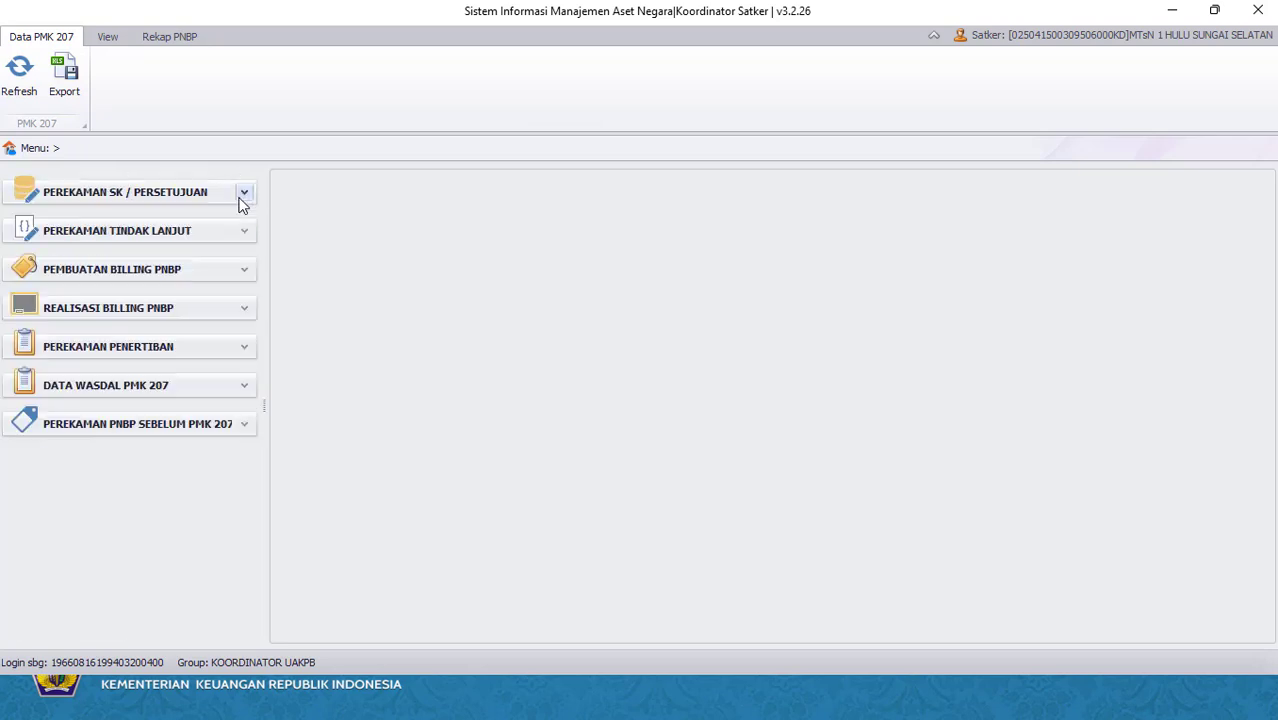
left_click(245, 388)
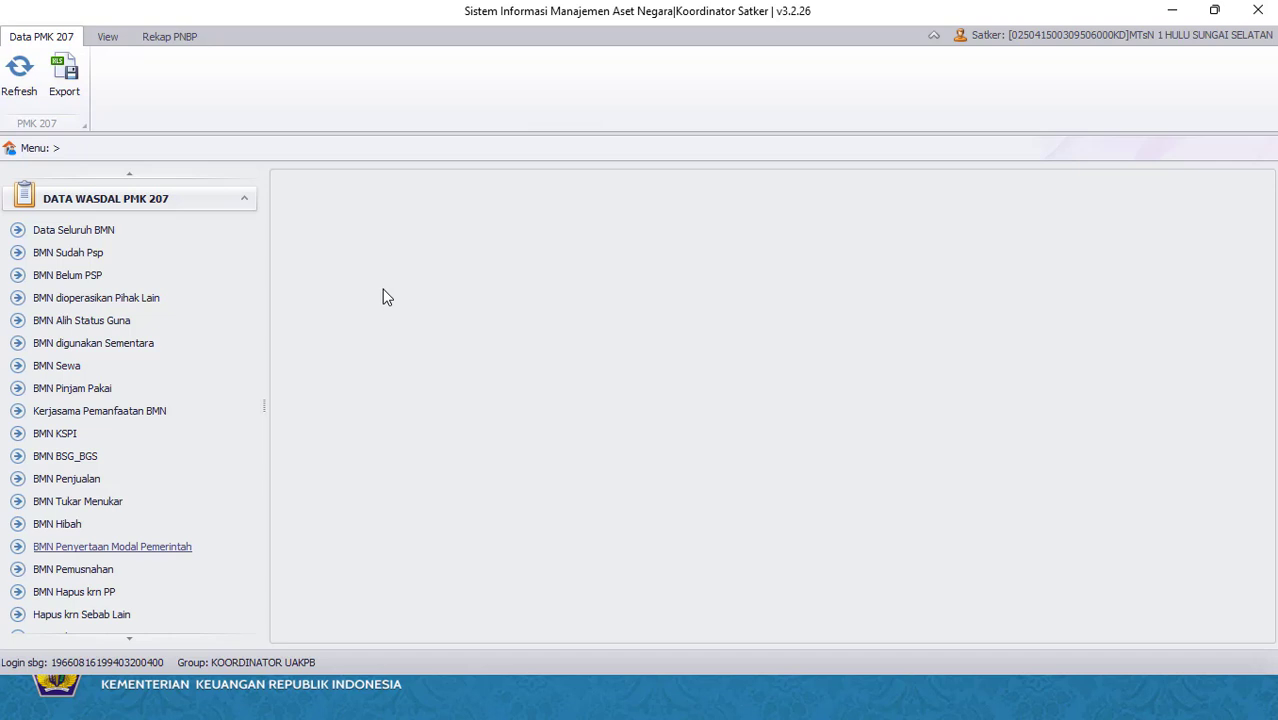
left_click(71, 277)
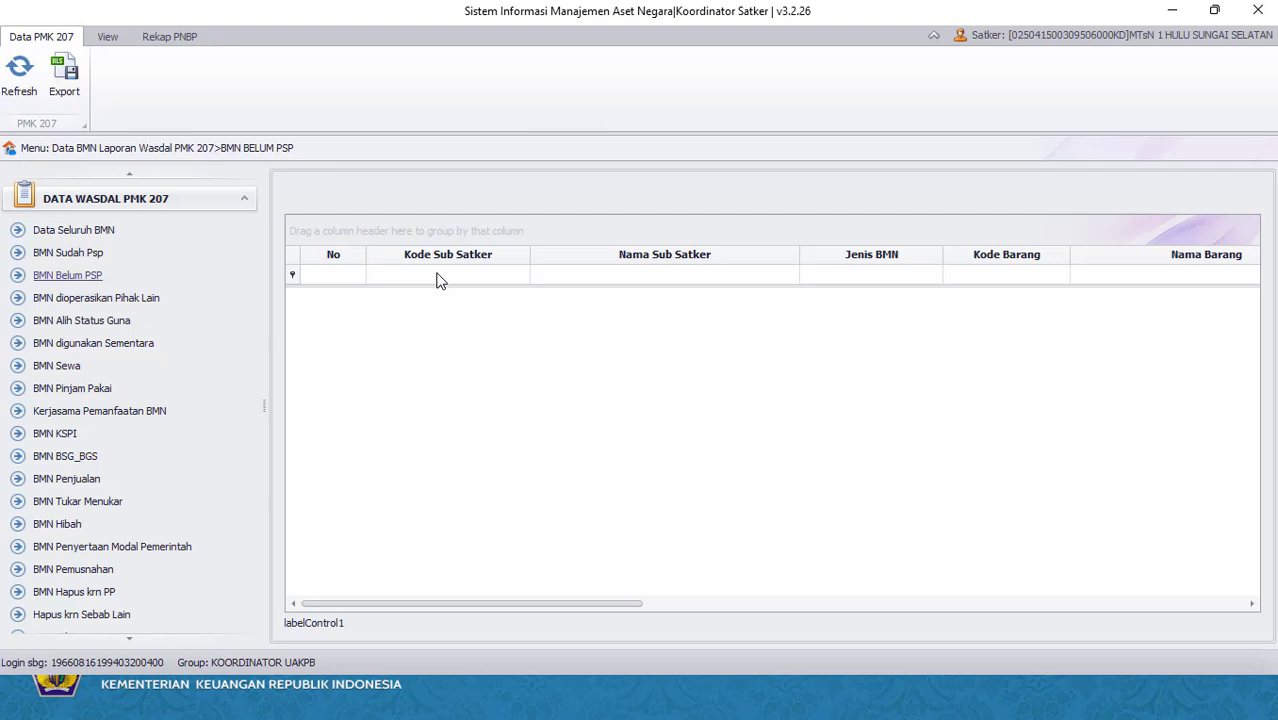
left_click(70, 254)
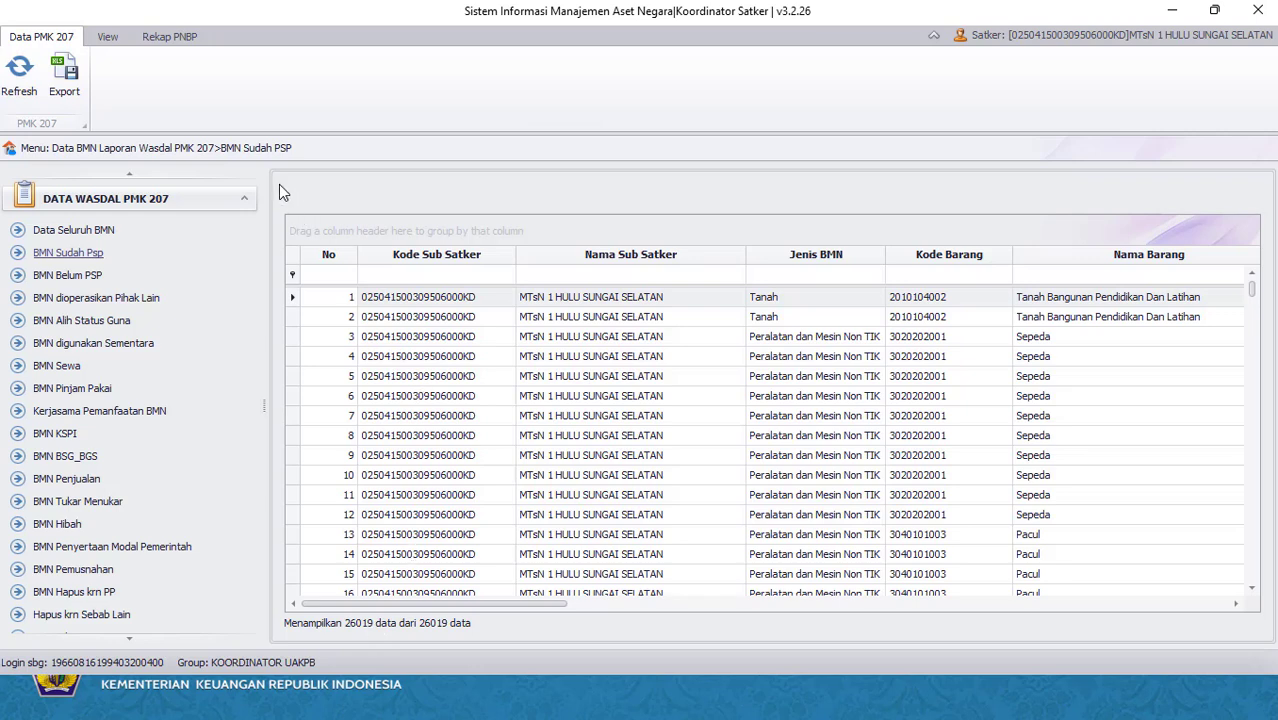
Export the BMN Sudah PSP data in Excel (2003) format, replacing PSP MTsN 1 HSS contoh.xls in the Wasdal_2023 folder.
left_click(61, 80)
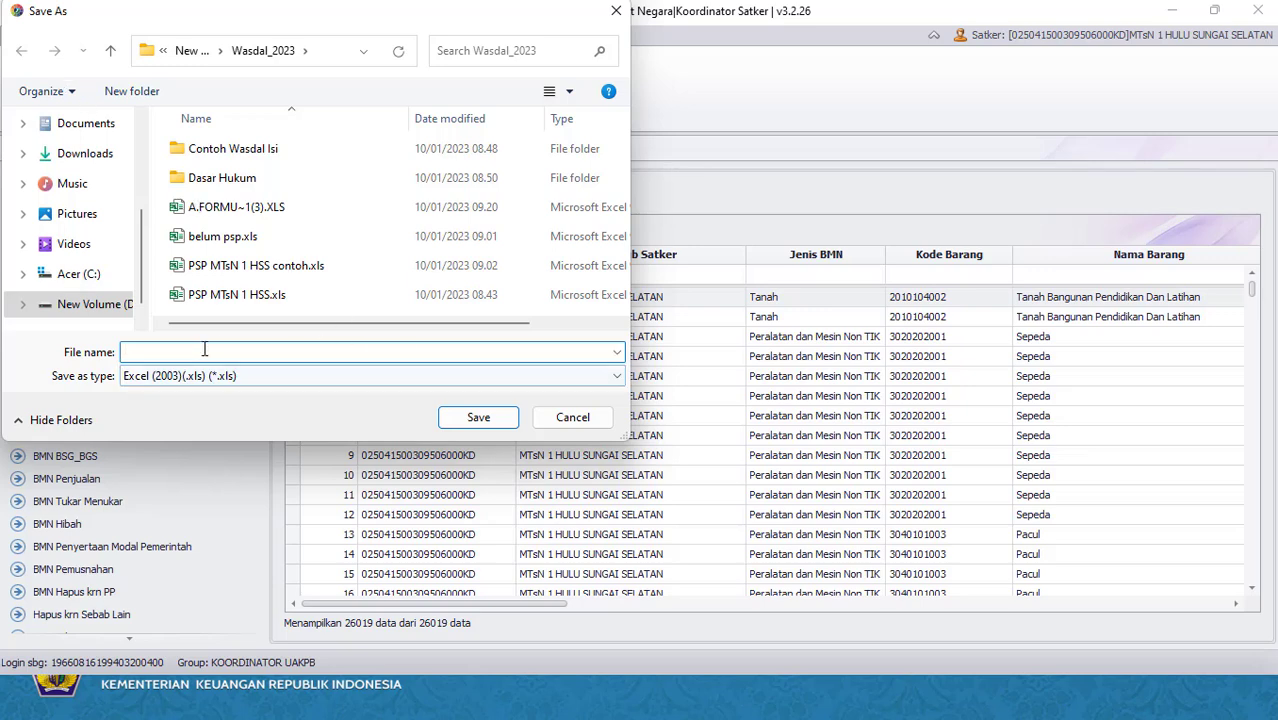
type("p")
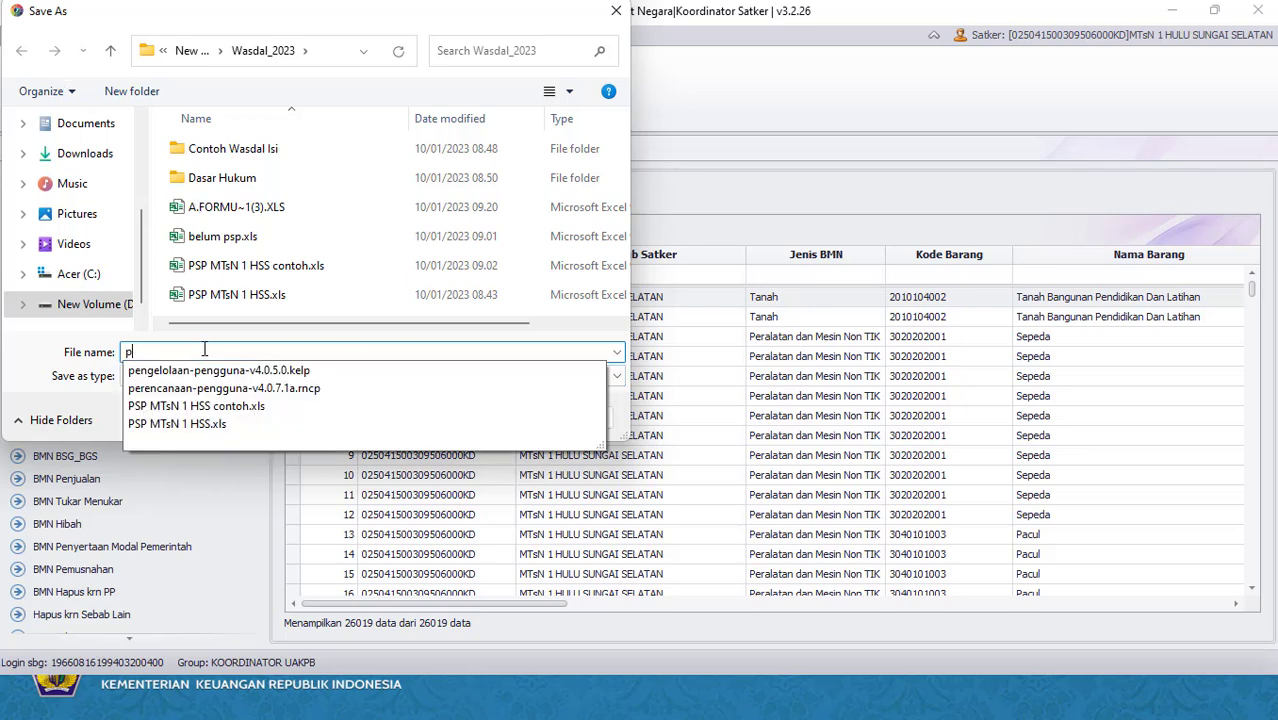
left_click(227, 265)
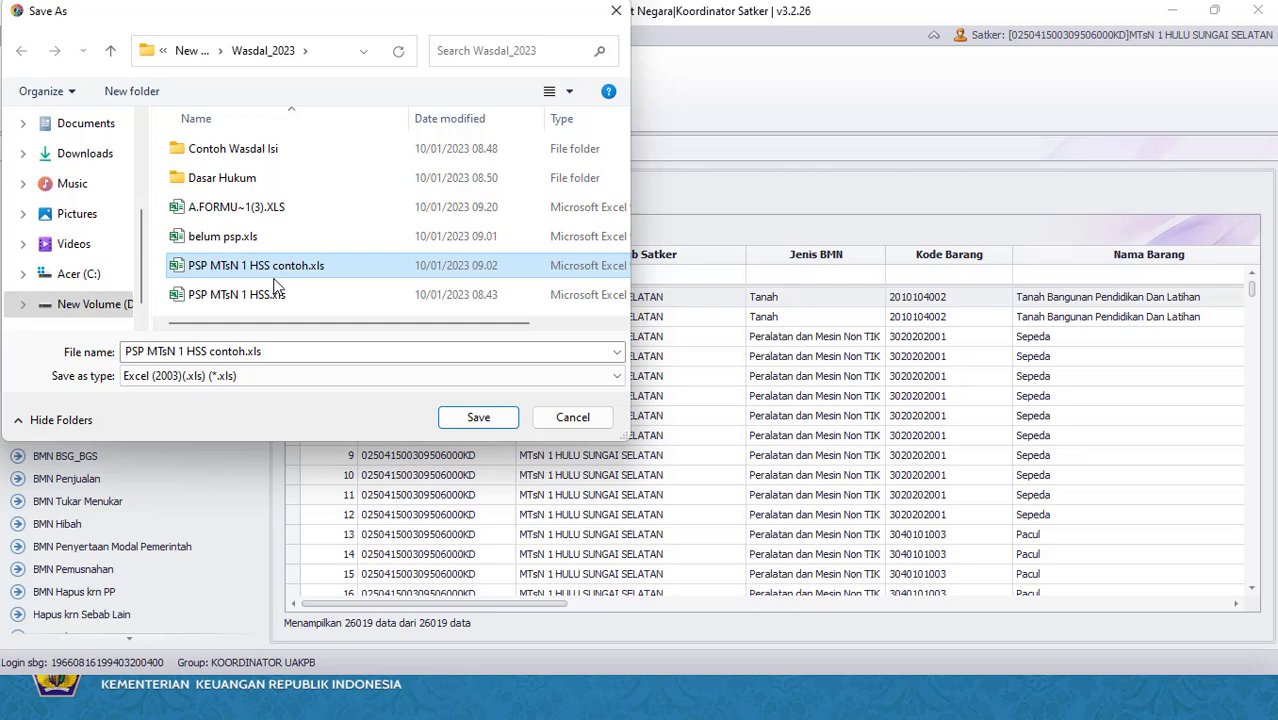
left_click(148, 382)
left_click(153, 389)
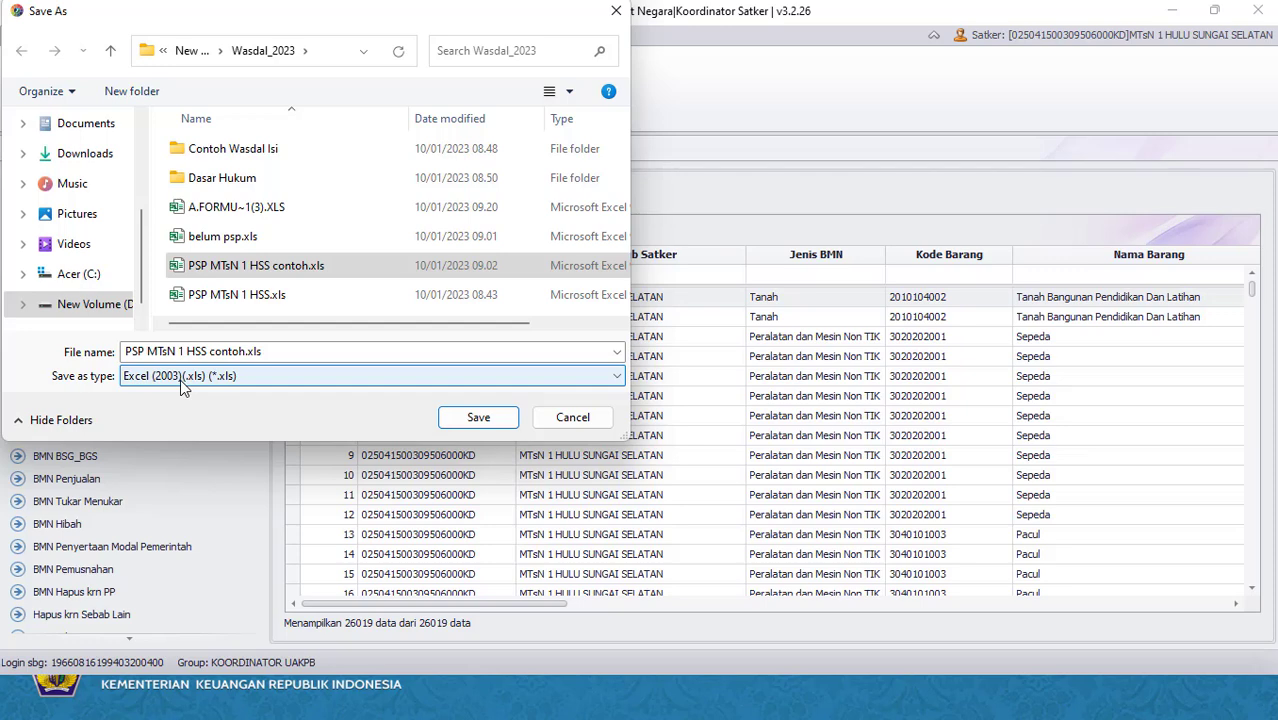
left_click(466, 422)
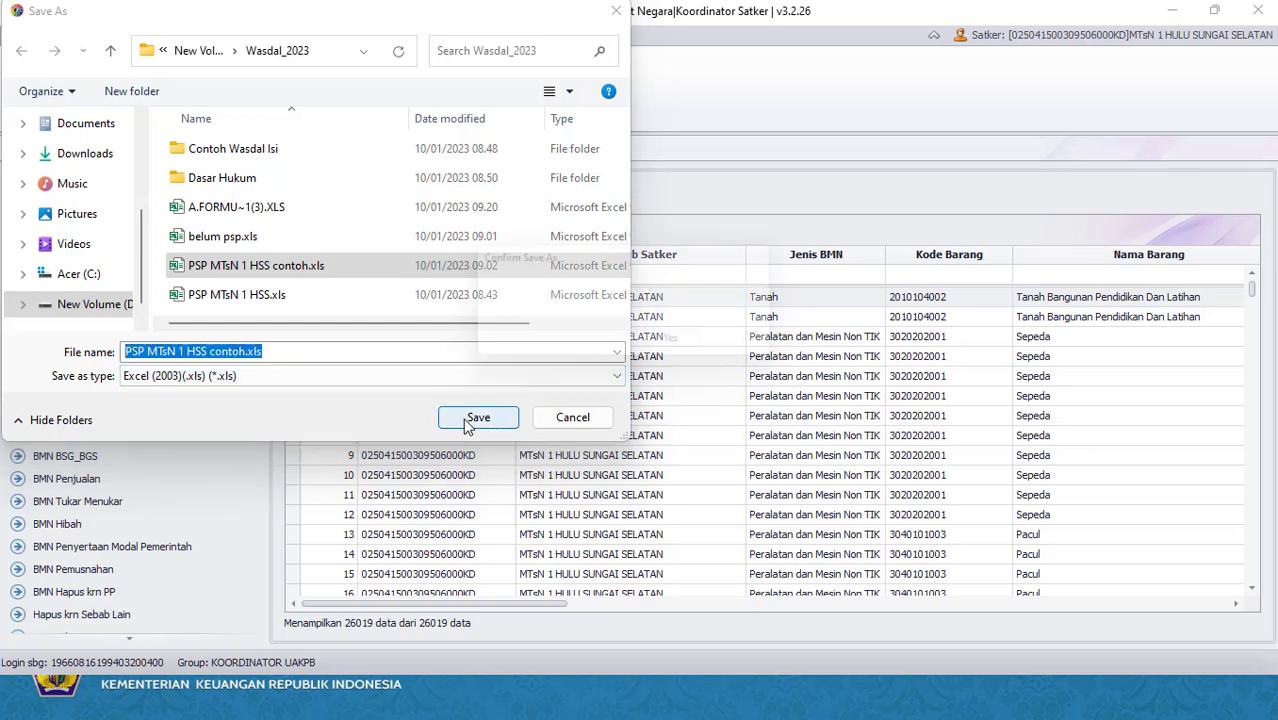
left_click(760, 346)
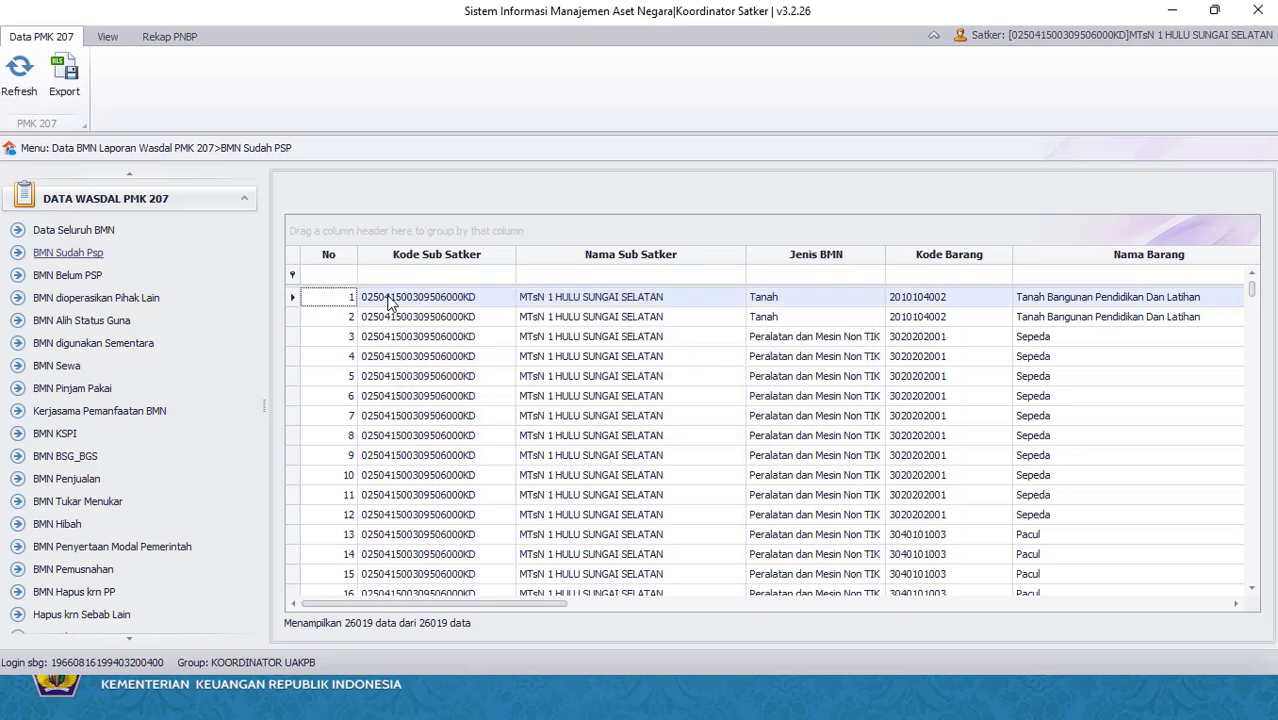
Switch to the Wasdal_2023 folder and open the PSP MTsN 1 HSS.xls workbook in Excel.
left_click(1176, 12)
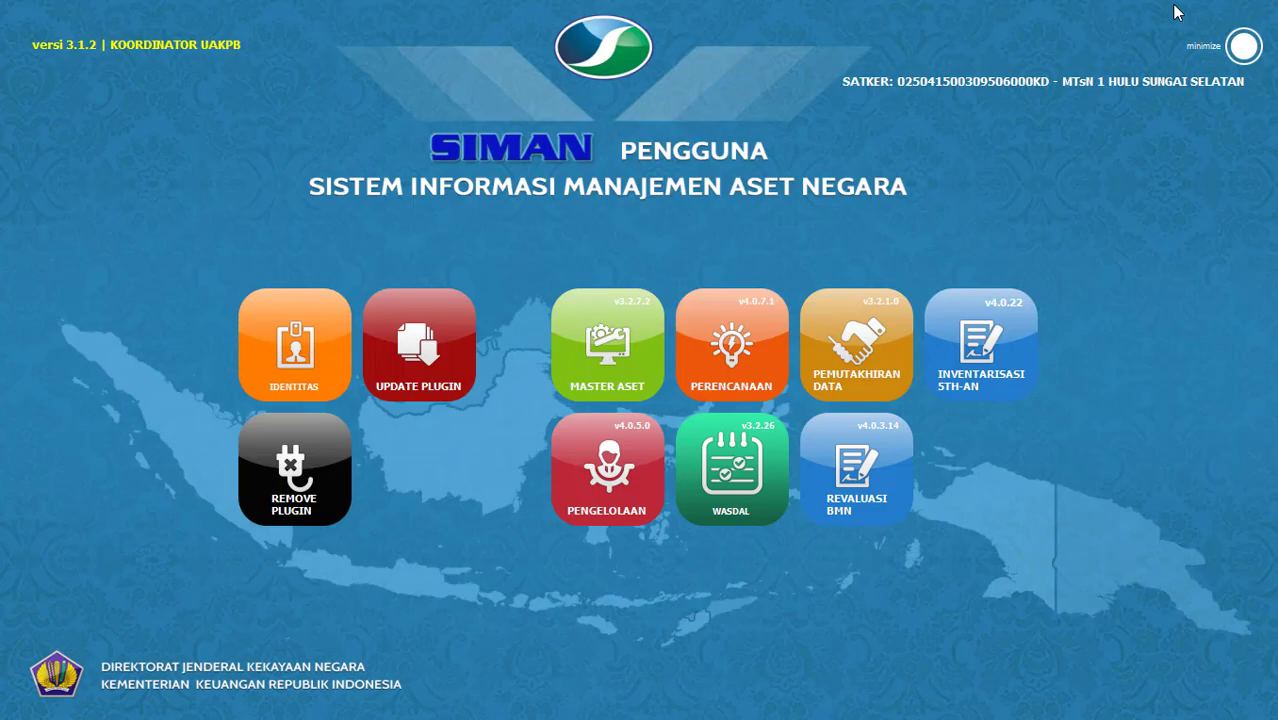
key("alt+Tab")
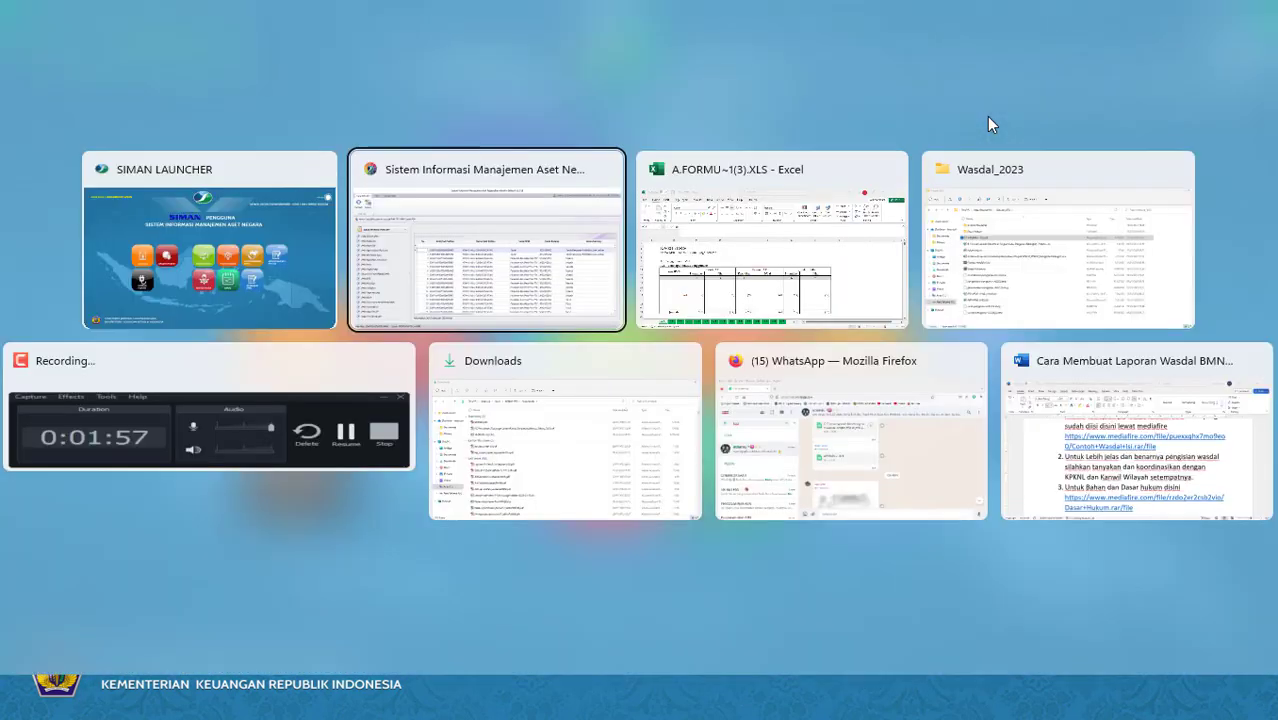
key("alt+Tab")
key("alt+Tab")
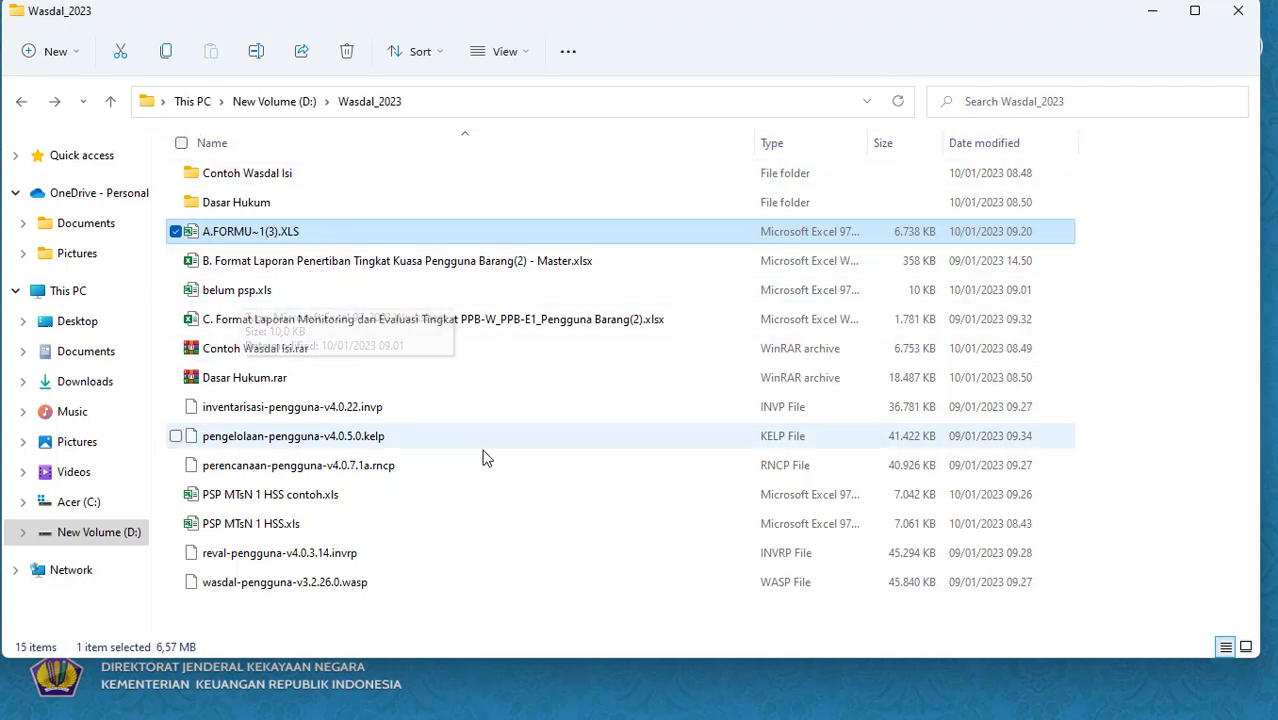
left_click(230, 530)
double_click(230, 530)
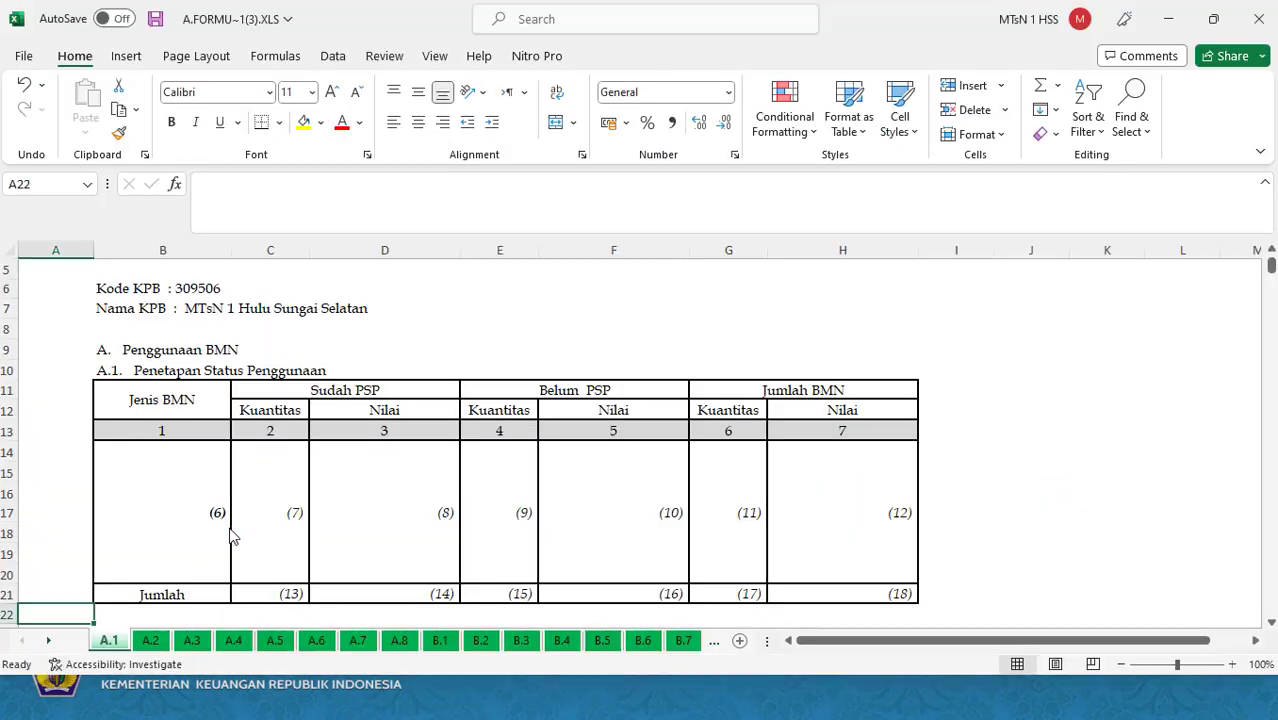
left_click(614, 292)
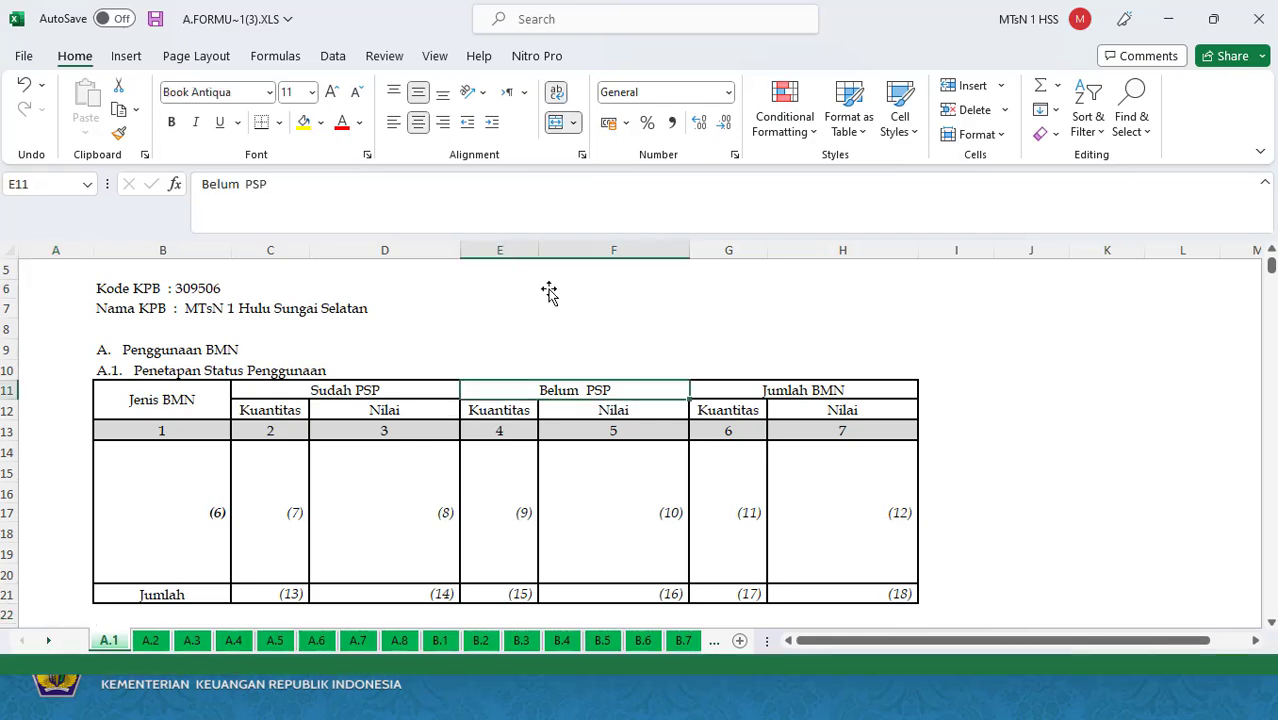
Examine the Jenis BMN entries in the exported PSP list, going back up to the first rows.
key("Up")
key("Up")
key("Up")
key("Up")
key("Up")
key("Up")
key("Up")
key("Up")
key("Up")
key("Up")
key("Up")
key("Up")
key("Up")
key("Up")
key("Up")
key("Up")
key("Up")
key("Up")
key("Up")
key("Up")
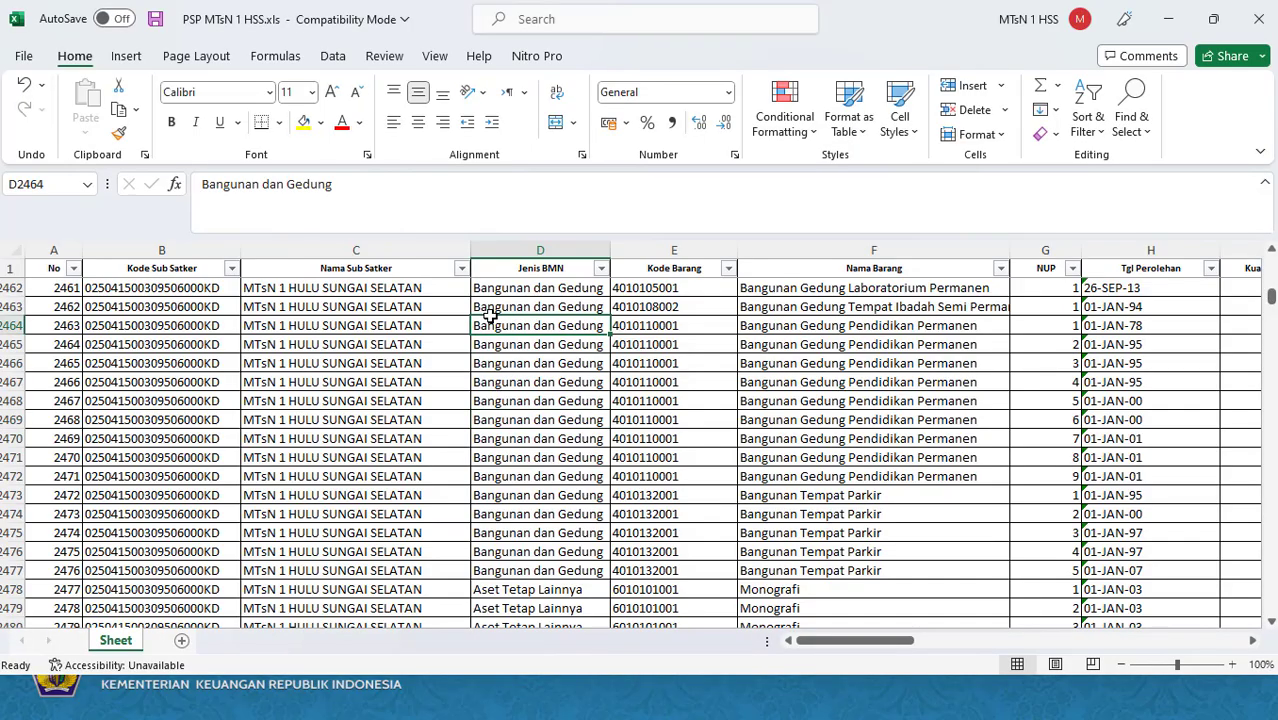
key("Up")
key("Up")
key("Up")
key("Up")
key("Up")
key("Up")
key("Up")
key("Up")
key("Up")
key("Up")
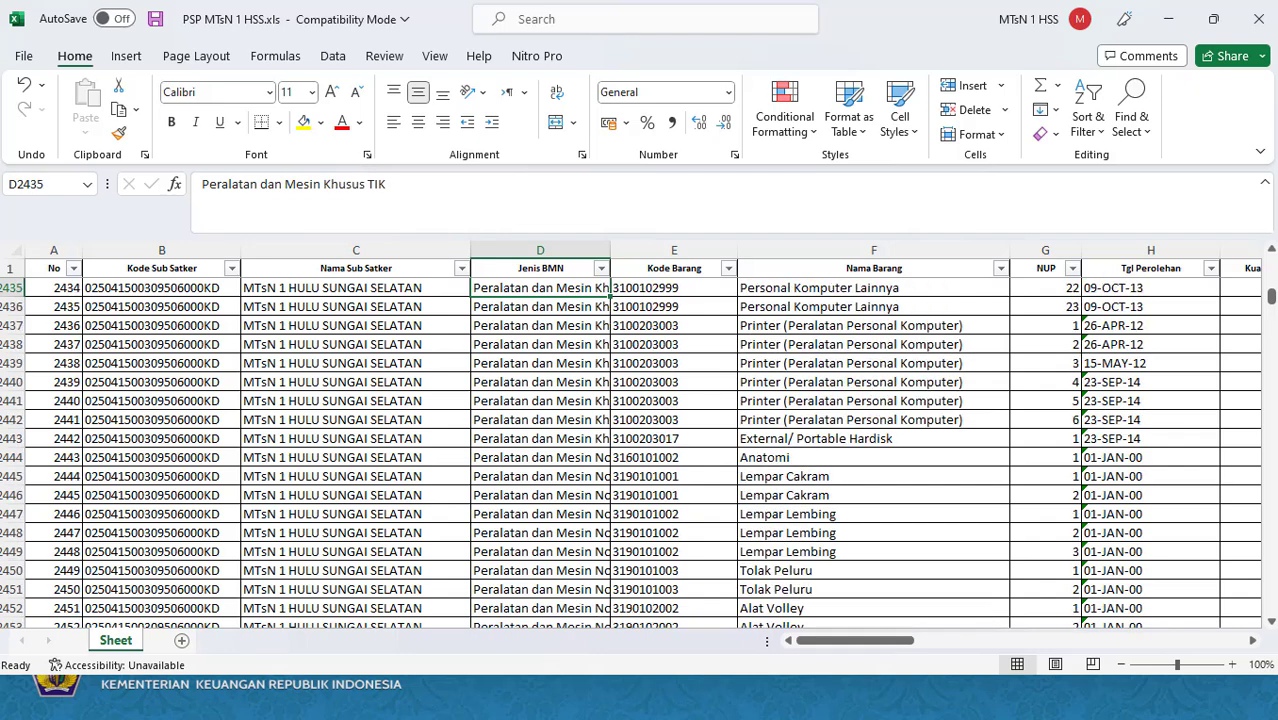
left_click_drag(1272, 300, 1270, 258)
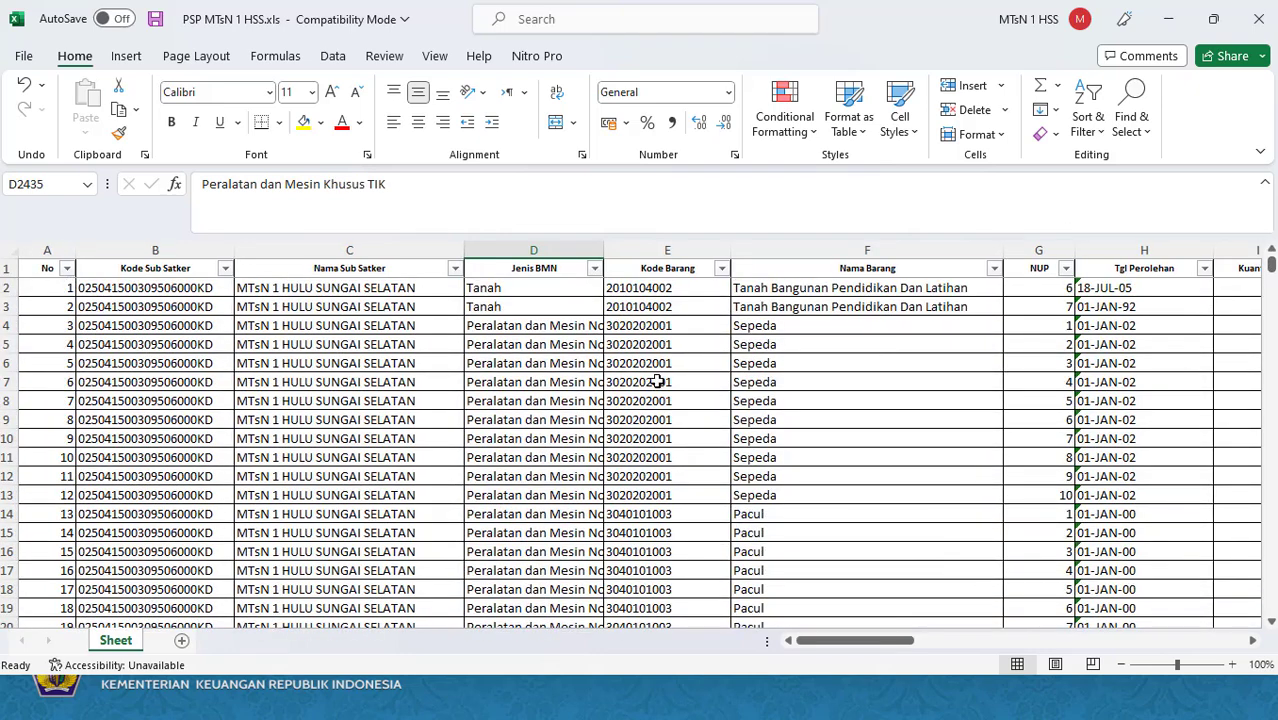
Return to sheet A.1 of A.FORMU~1(3).XLS and read which asset types instruction (6) lists for the Jenis BMN column.
key("alt+Tab")
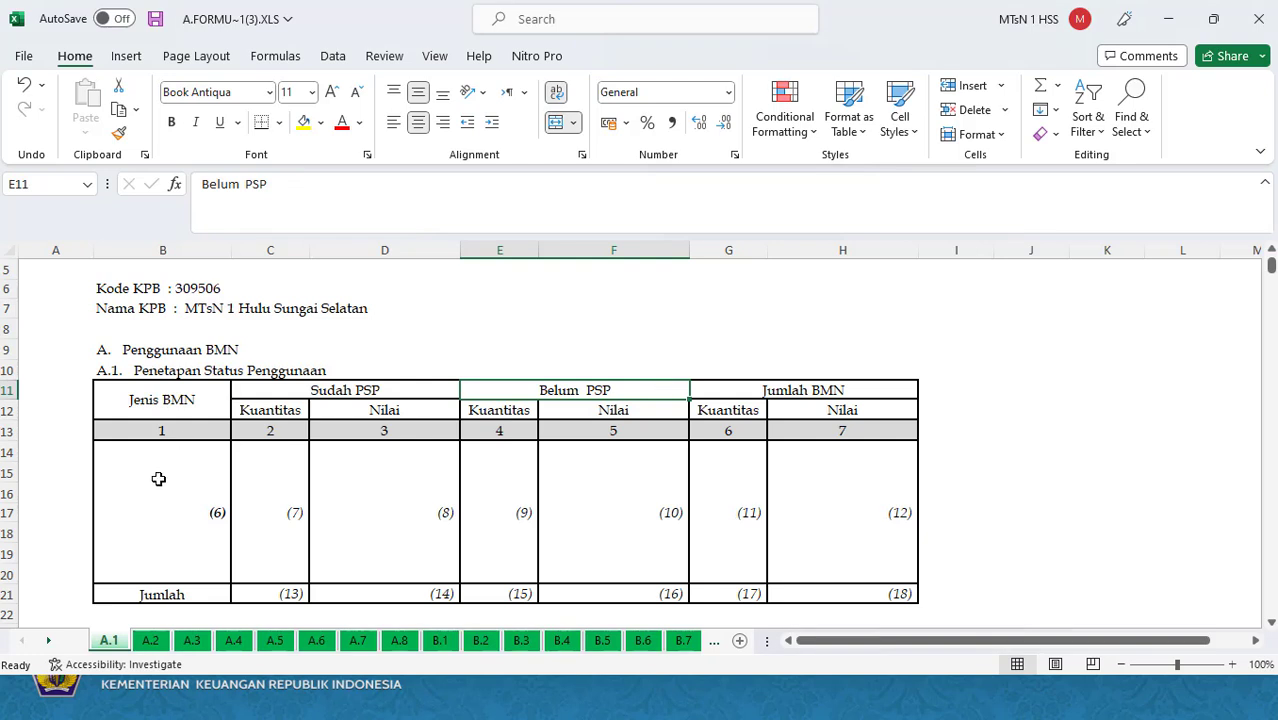
left_click(157, 476)
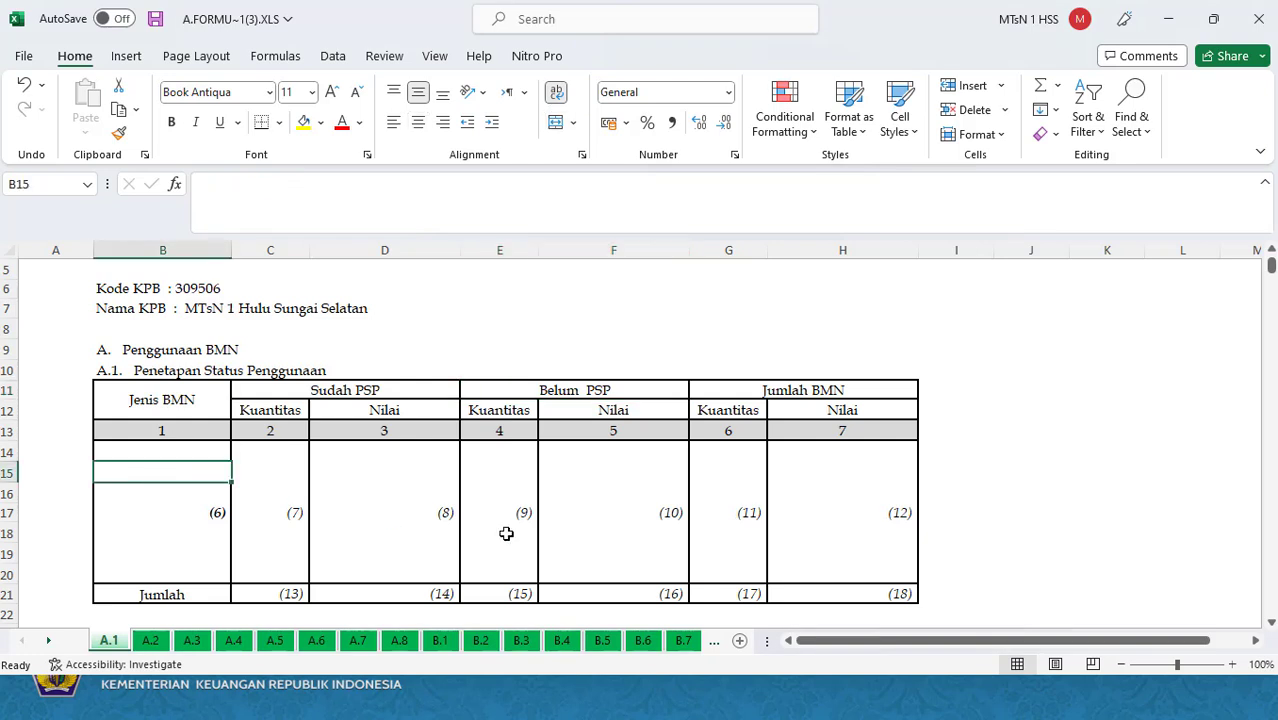
key("Down")
key("Down")
key("Down")
key("Down")
key("Down")
key("Down")
key("Down")
key("Down")
key("Down")
key("Down")
key("Down")
key("Down")
key("Down")
key("Down")
key("Down")
key("Down")
key("Down")
key("Down")
key("Down")
key("Down")
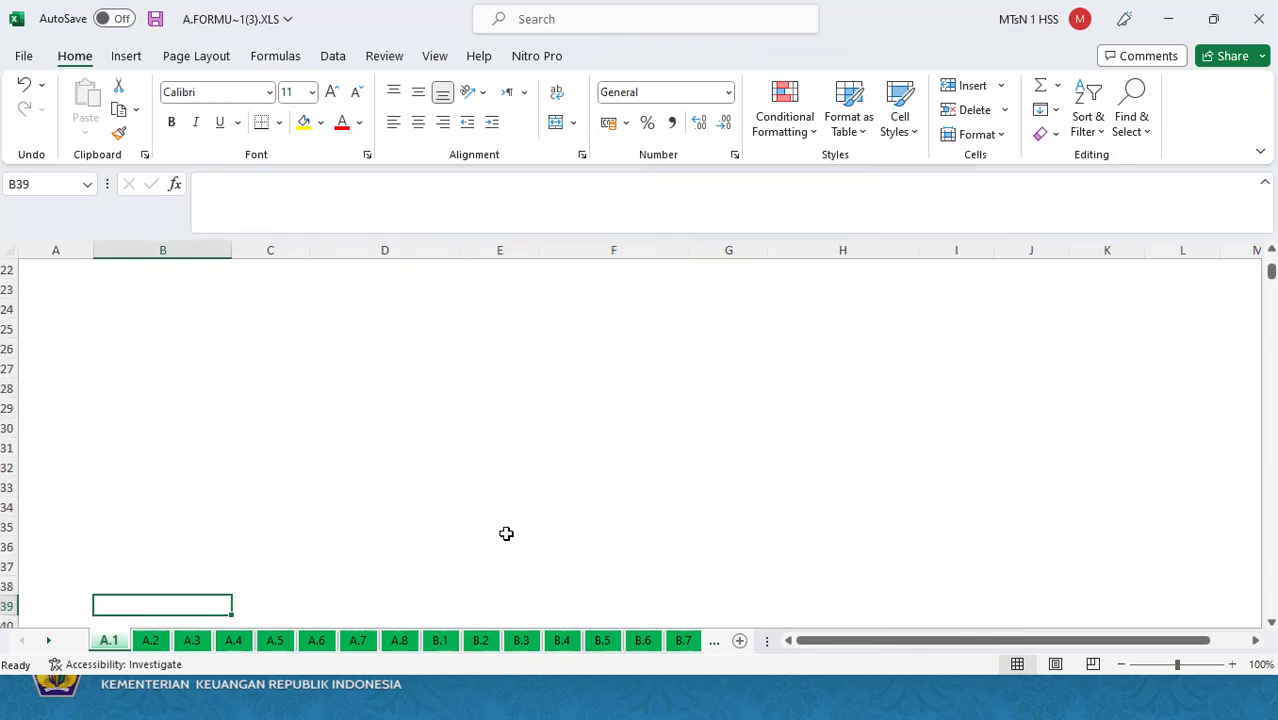
key("Down")
key("Down")
key("Down")
key("Down")
key("Down")
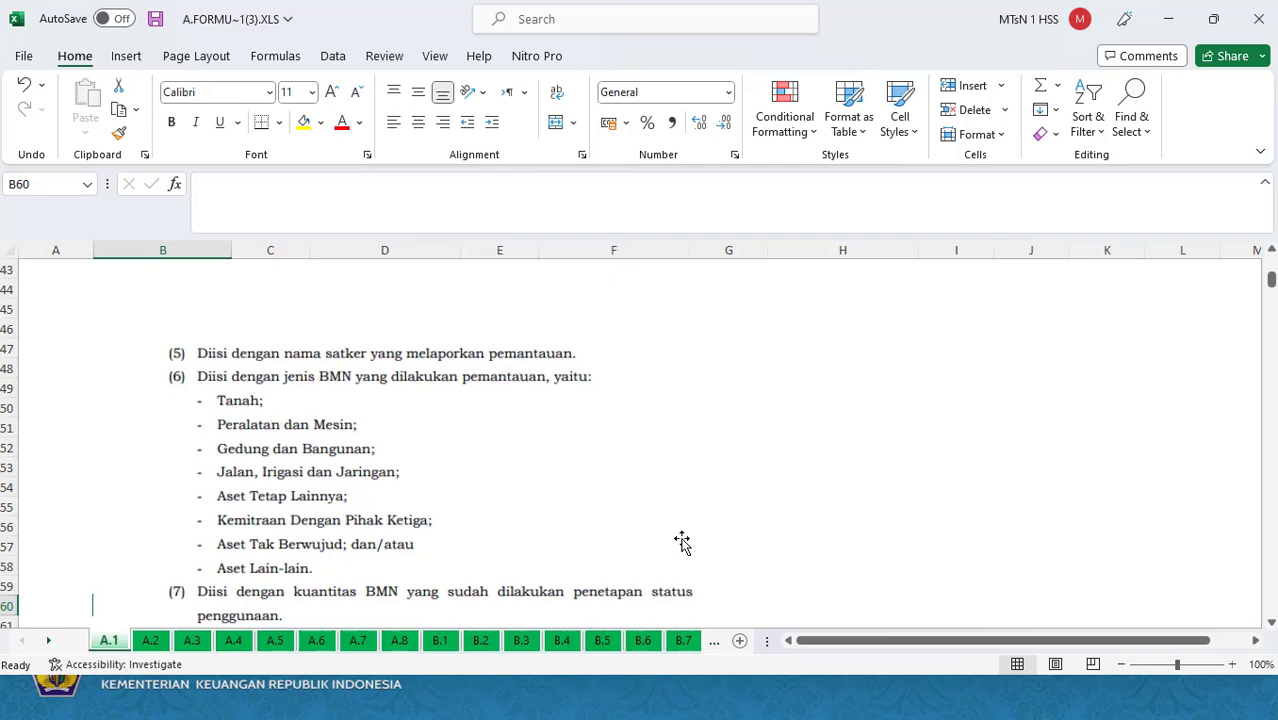
left_click_drag(1272, 283, 1272, 268)
Enter Tanah as the first Jenis BMN in cell B14 of sheet A.1.
left_click(121, 533)
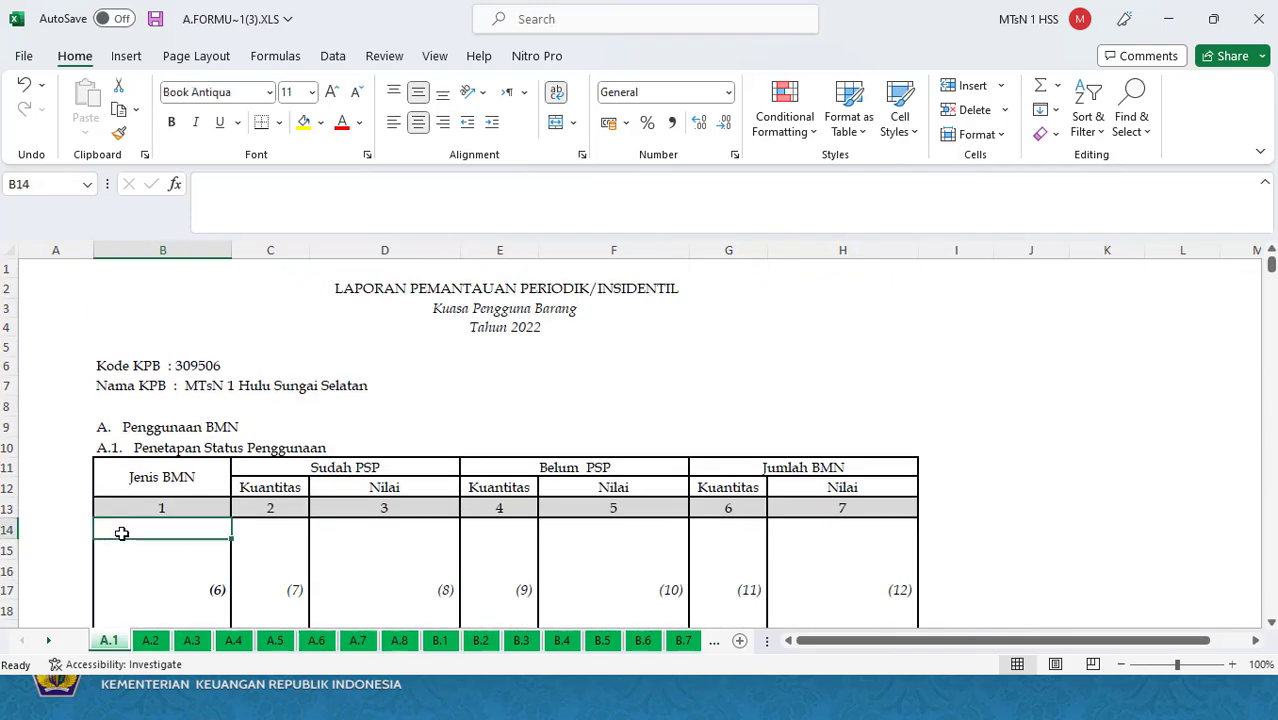
type("Tanah")
key("Return")
key("Down")
key("Down")
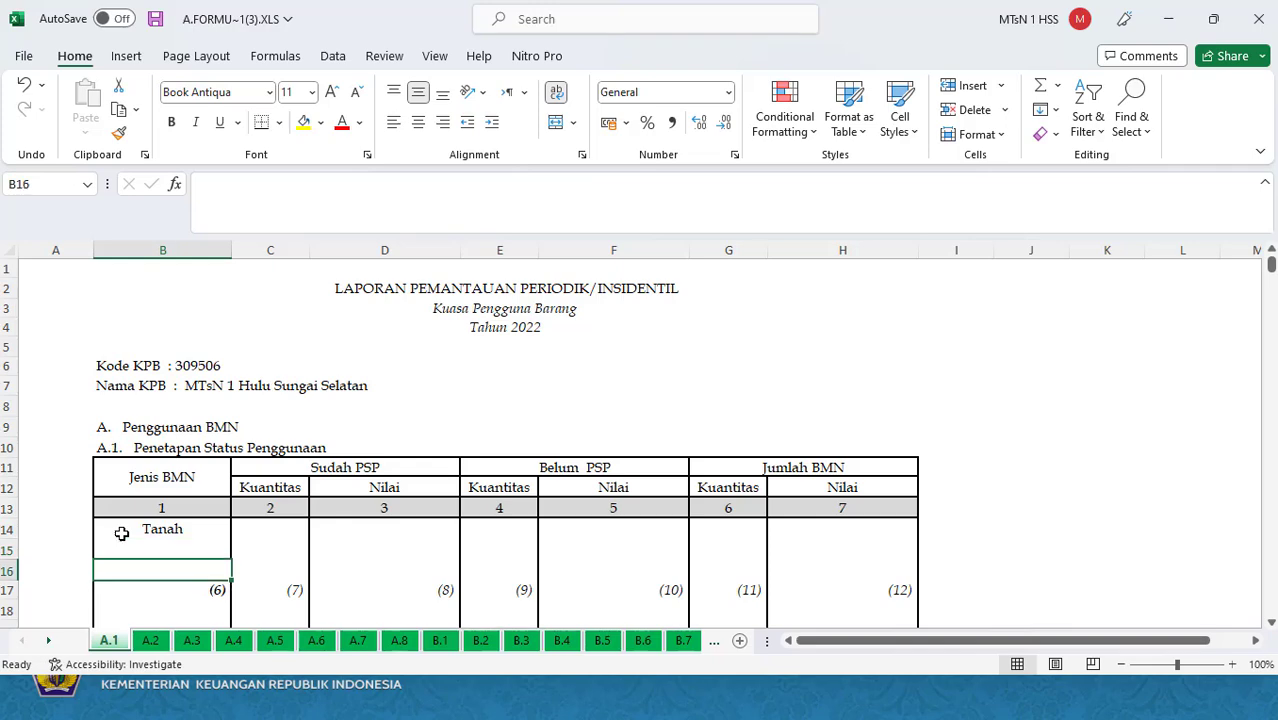
Reread the asset types and the quantity and value instructions (7) to (12) below the Penetapan Status Penggunaan table.
key("Up")
key("Up")
key("Down")
key("Down")
key("Down")
key("Down")
key("Down")
key("Down")
key("Down")
key("Down")
key("Down")
key("Down")
key("Down")
key("Down")
key("Down")
key("Down")
key("Down")
key("Down")
key("Down")
key("Down")
key("Down")
key("Down")
key("Down")
key("Down")
key("Down")
key("Down")
key("Down")
key("Down")
key("Down")
key("Down")
key("Down")
key("Down")
key("Down")
key("Down")
key("Down")
key("Down")
key("Down")
key("Down")
key("Down")
key("Down")
key("Down")
key("Down")
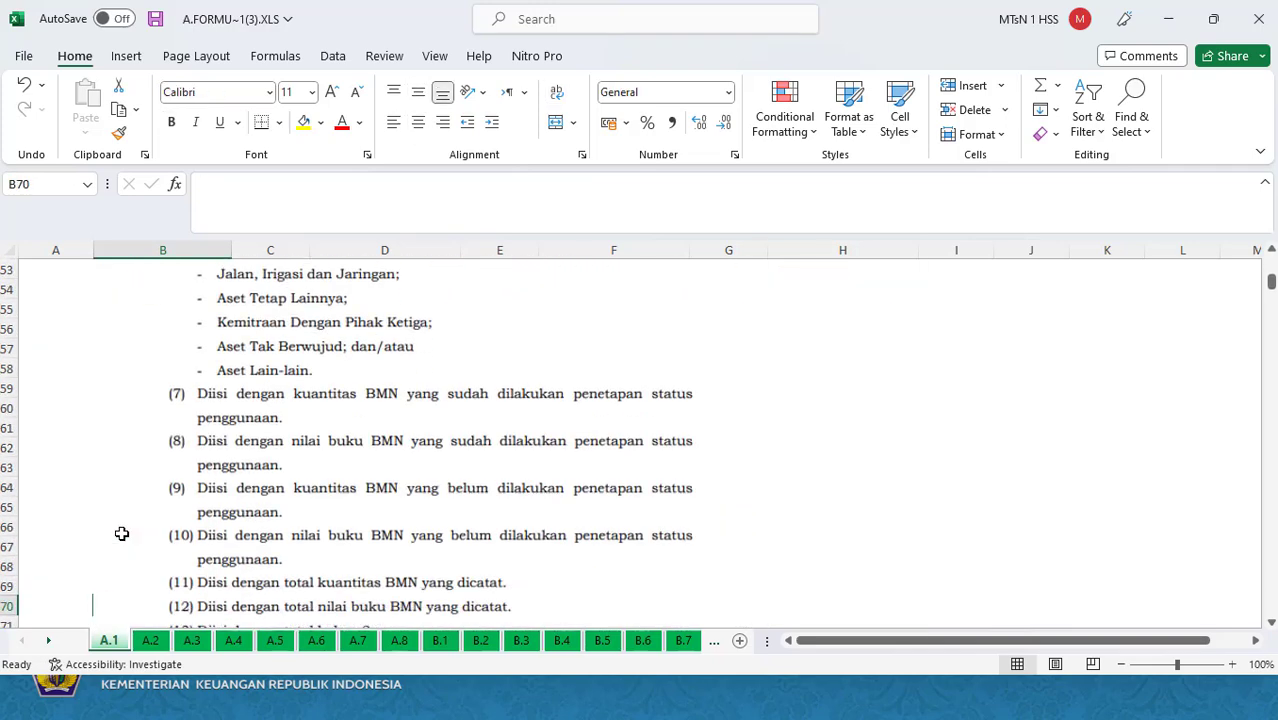
left_click_drag(1272, 288, 1270, 262)
Add Peralatan dan Mesin in B15 and Gedung dan Bangunan in B16 under Jenis BMN.
left_click(151, 545)
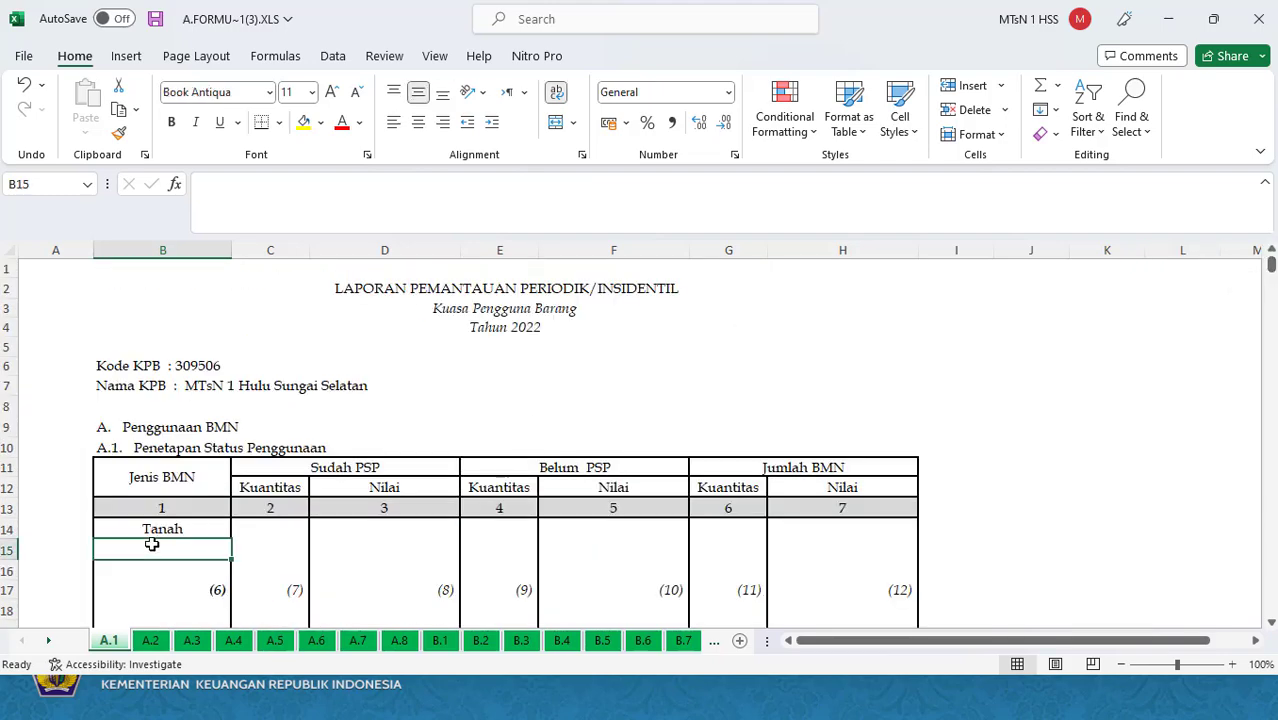
type("Peral")
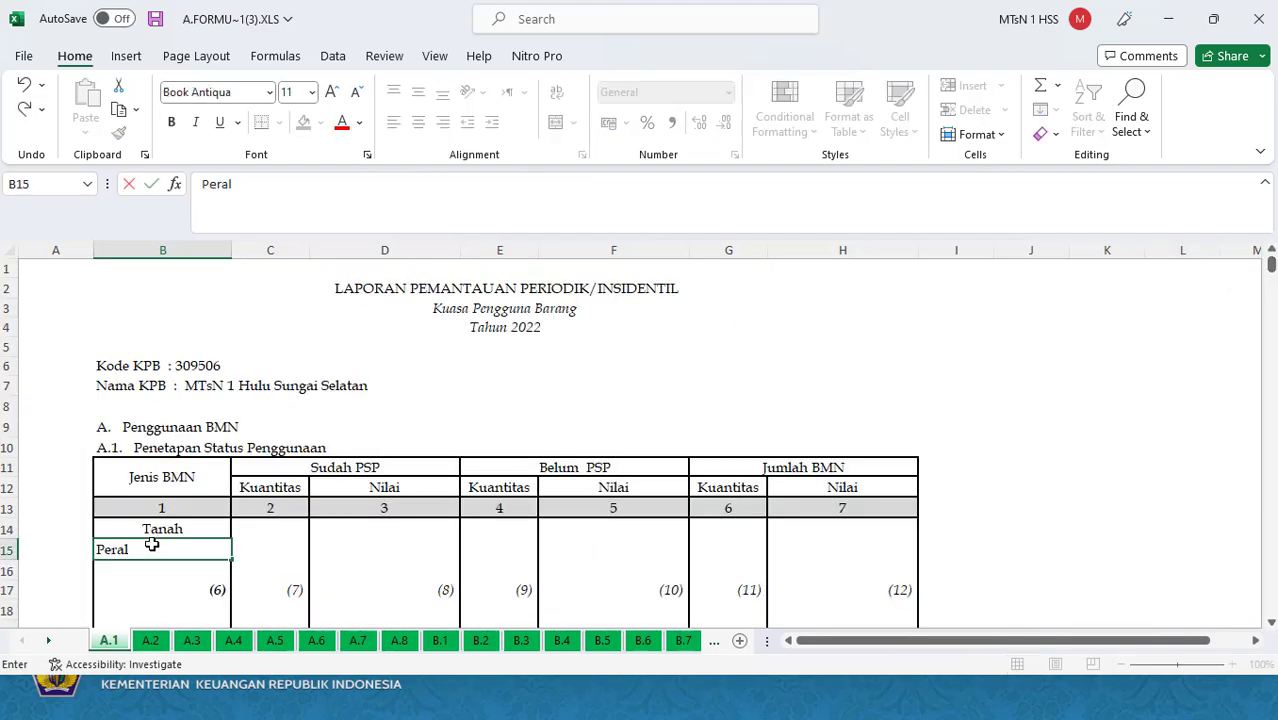
type("atan dan mes")
key("BackSpace")
key("BackSpace")
key("BackSpace")
type("Mwe")
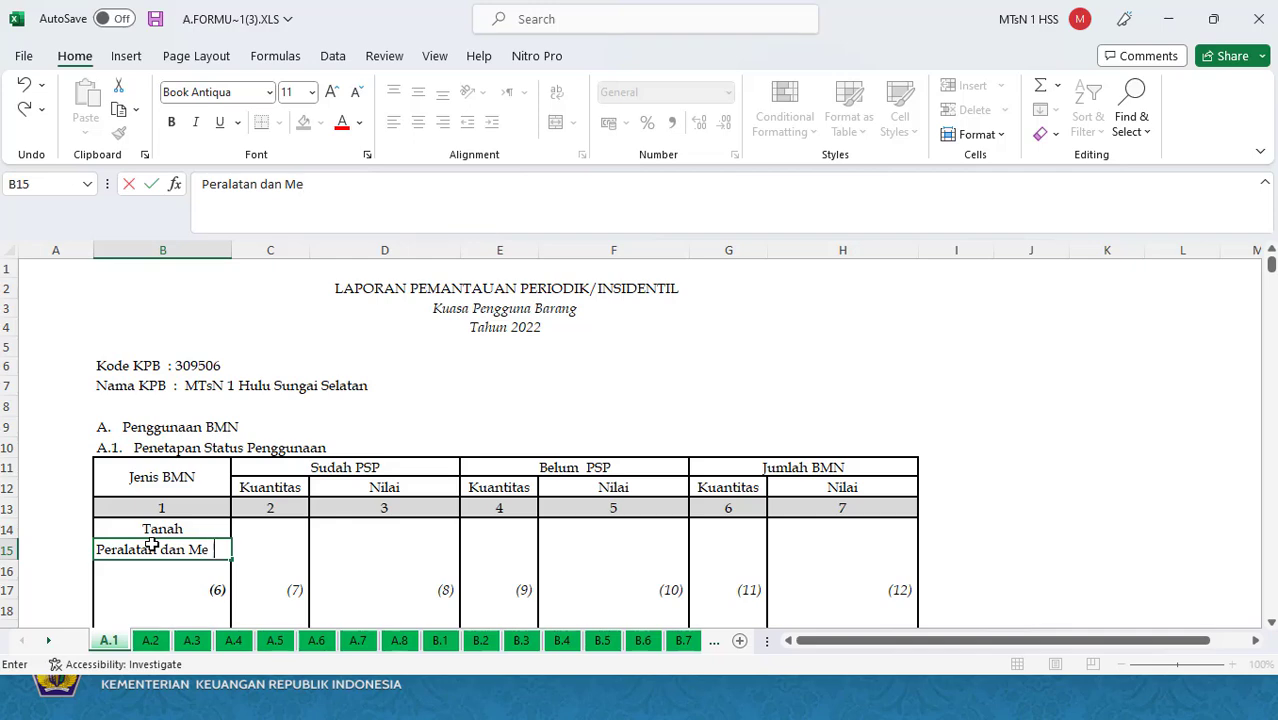
key("Return")
type("Ged")
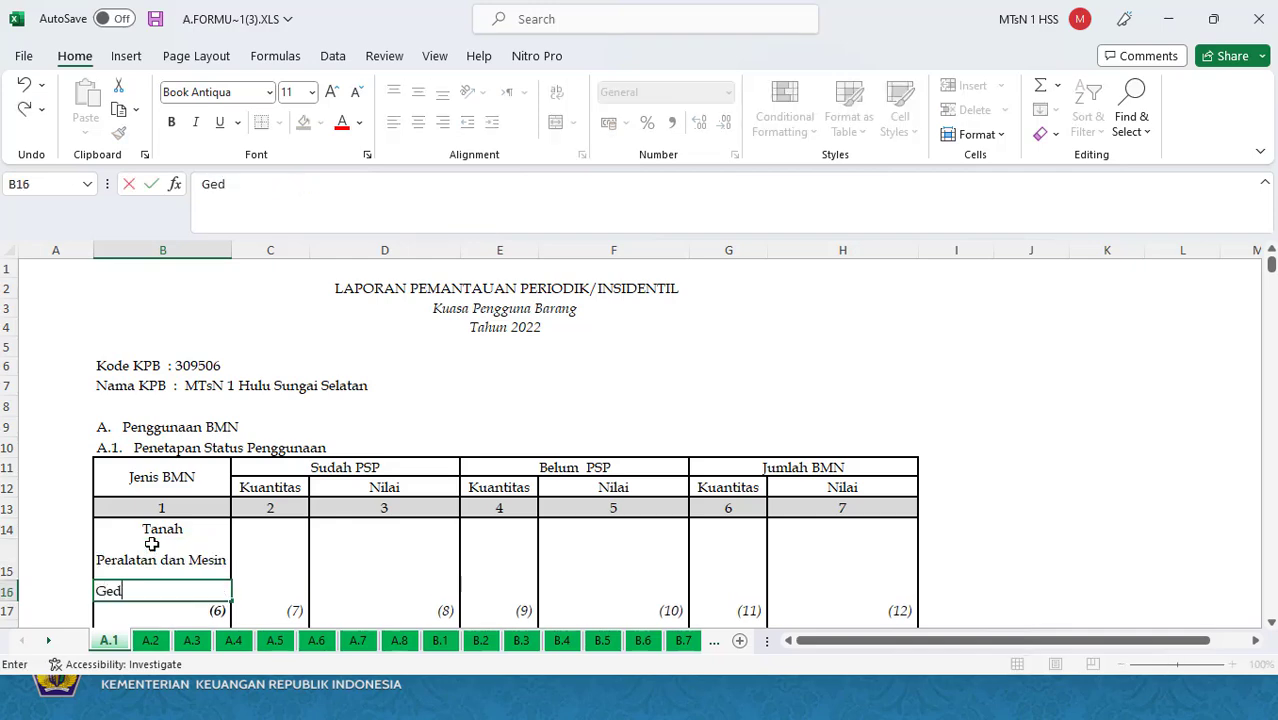
type("ung dan Bangunan")
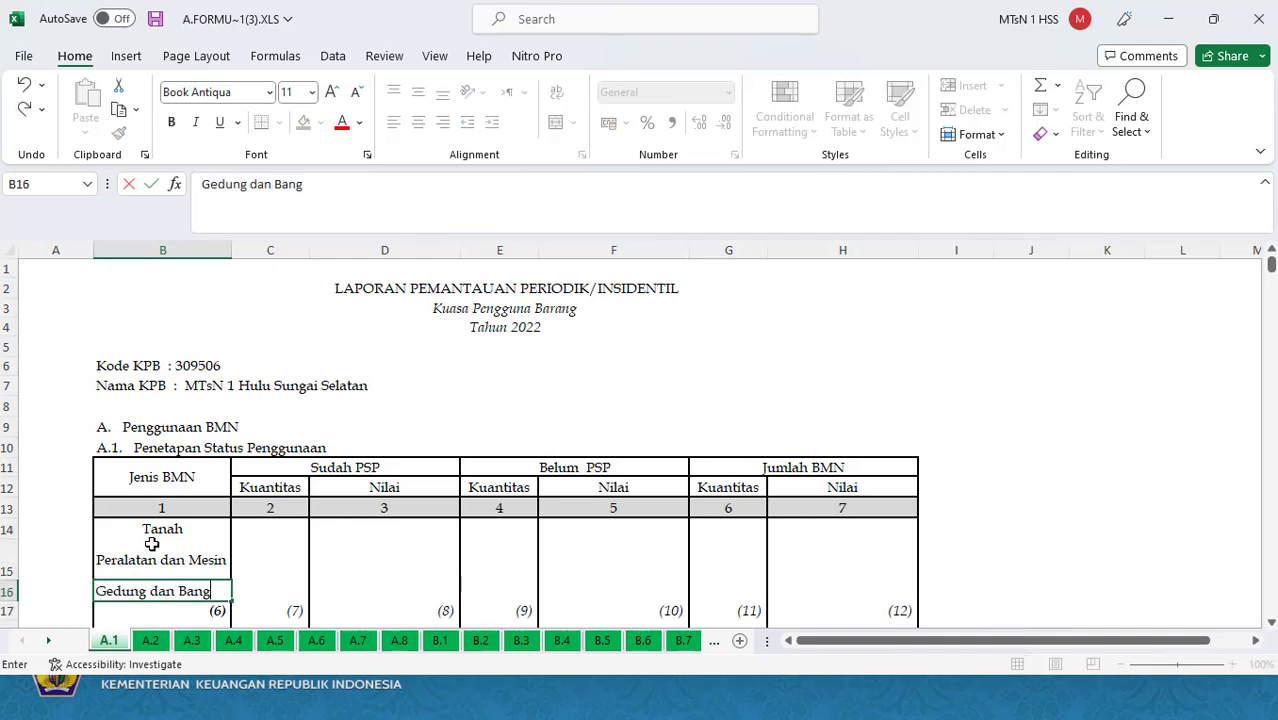
key("Return")
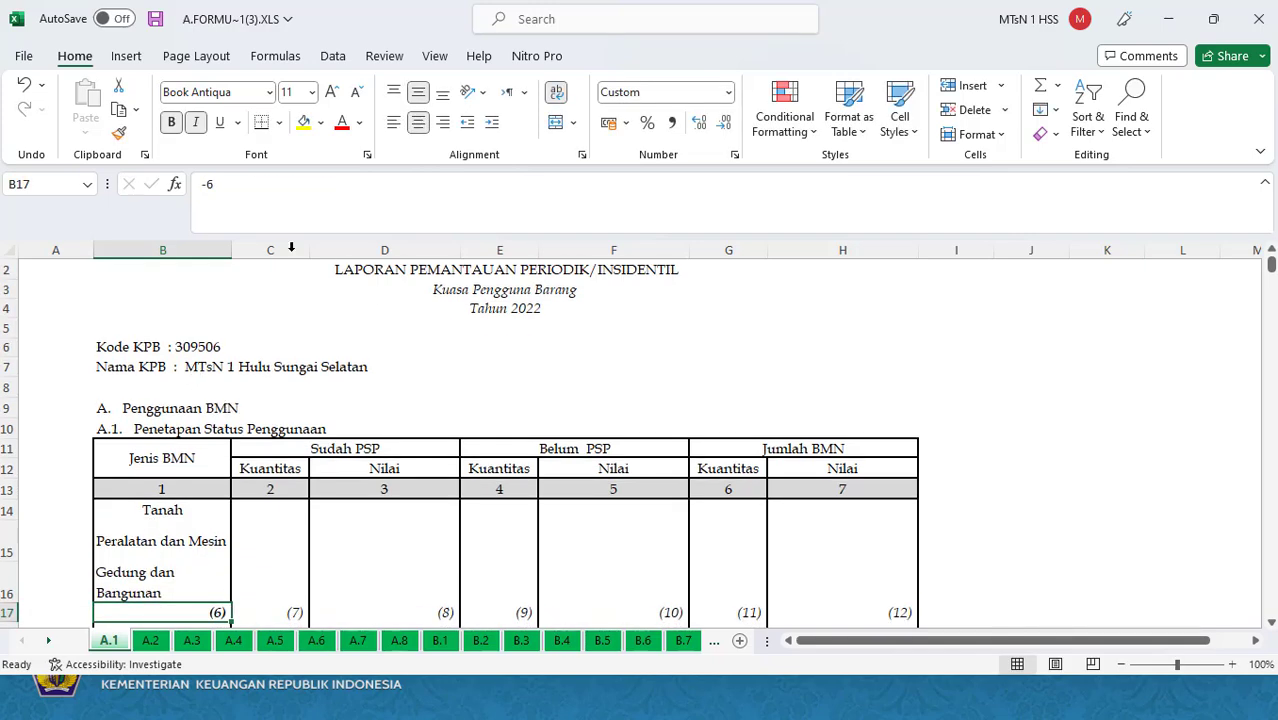
Widen column B on sheet A.1 so Gedung dan Bangunan fits on a single line.
left_click_drag(231, 250, 277, 250)
left_click(362, 471)
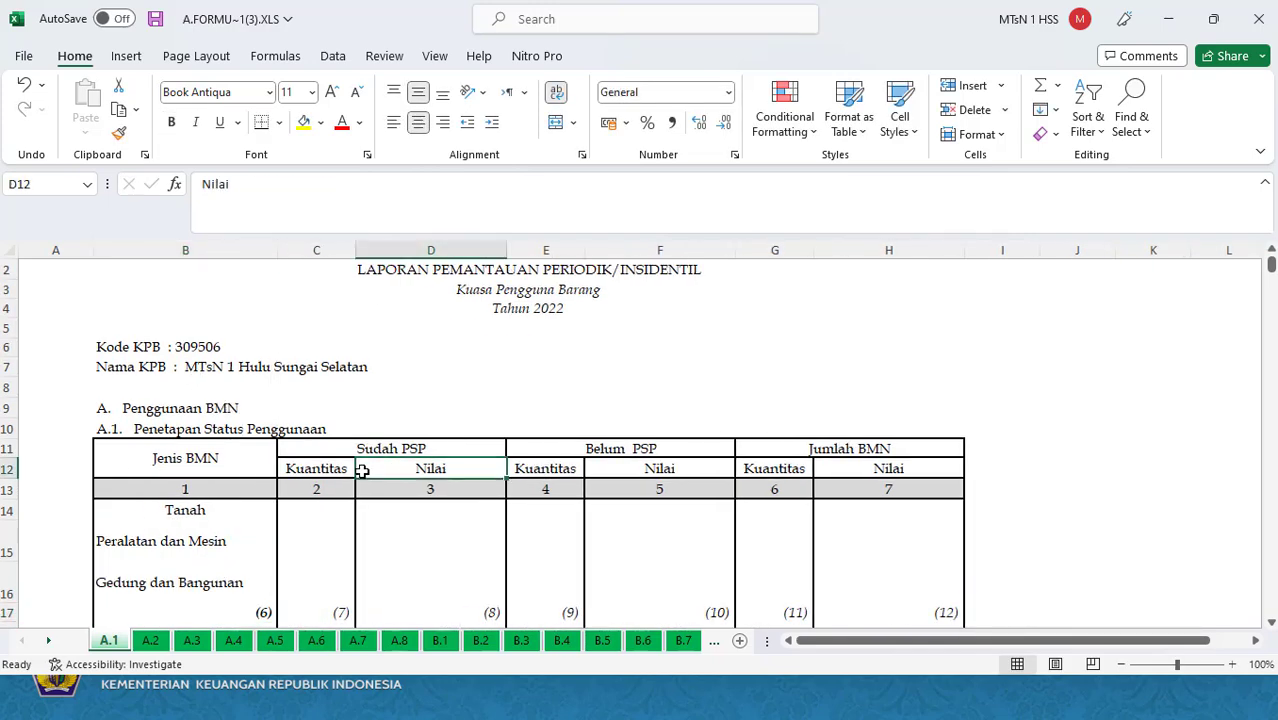
key("Down")
key("Down")
key("Down")
key("Down")
key("Down")
key("Down")
key("Down")
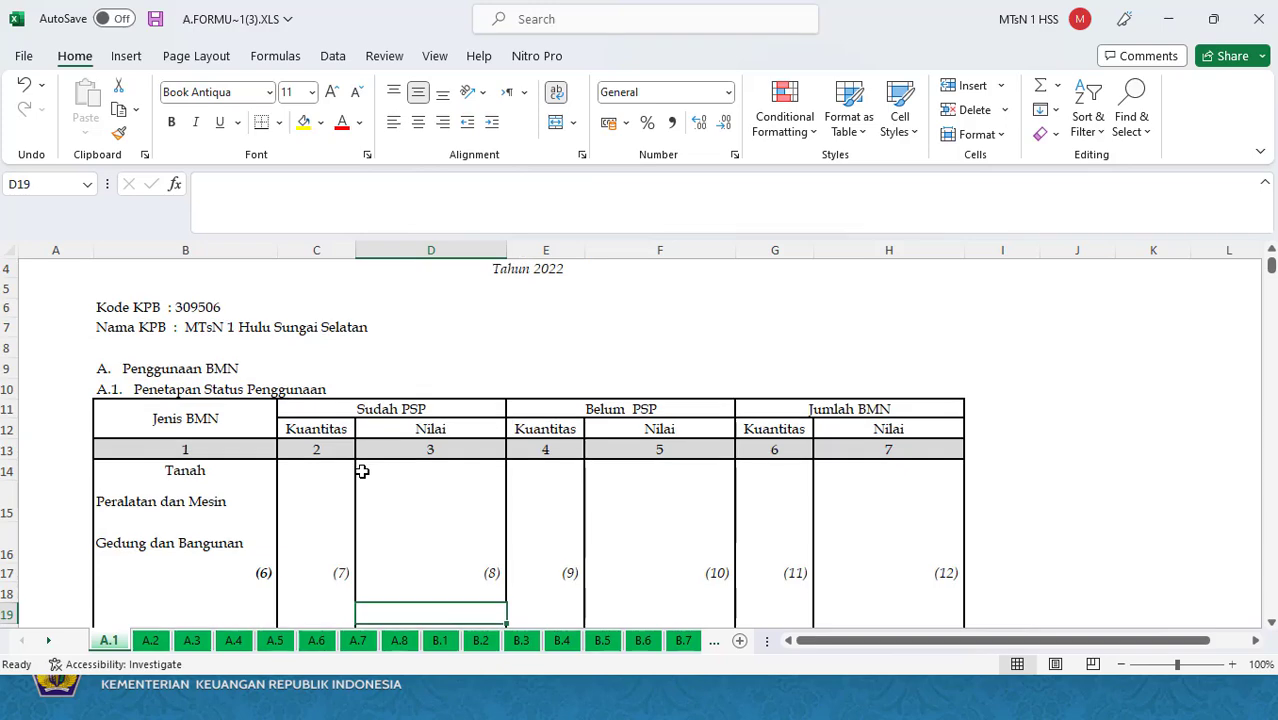
Switch to the PSP MTsN 1 HSS.xls export and return to the first rows of its asset list.
key("alt+Tab")
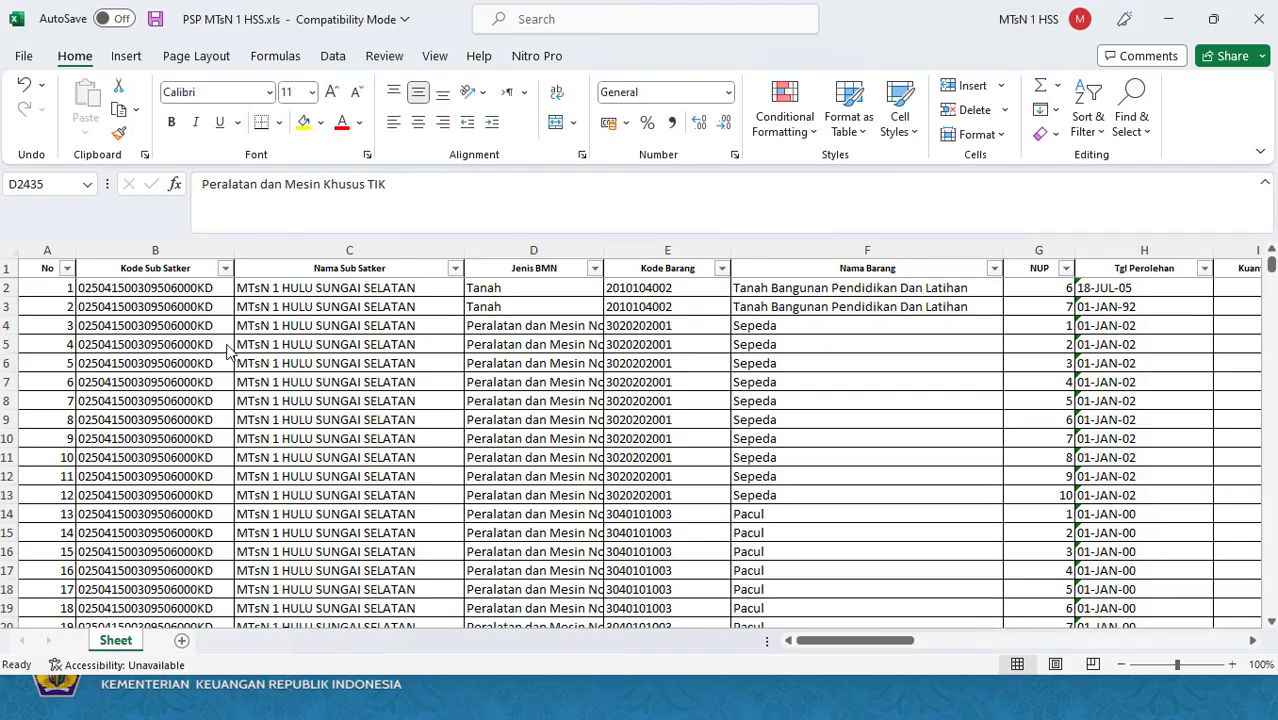
key("Left")
key("Left")
key("Left")
key("Up")
key("Up")
key("Up")
key("Up")
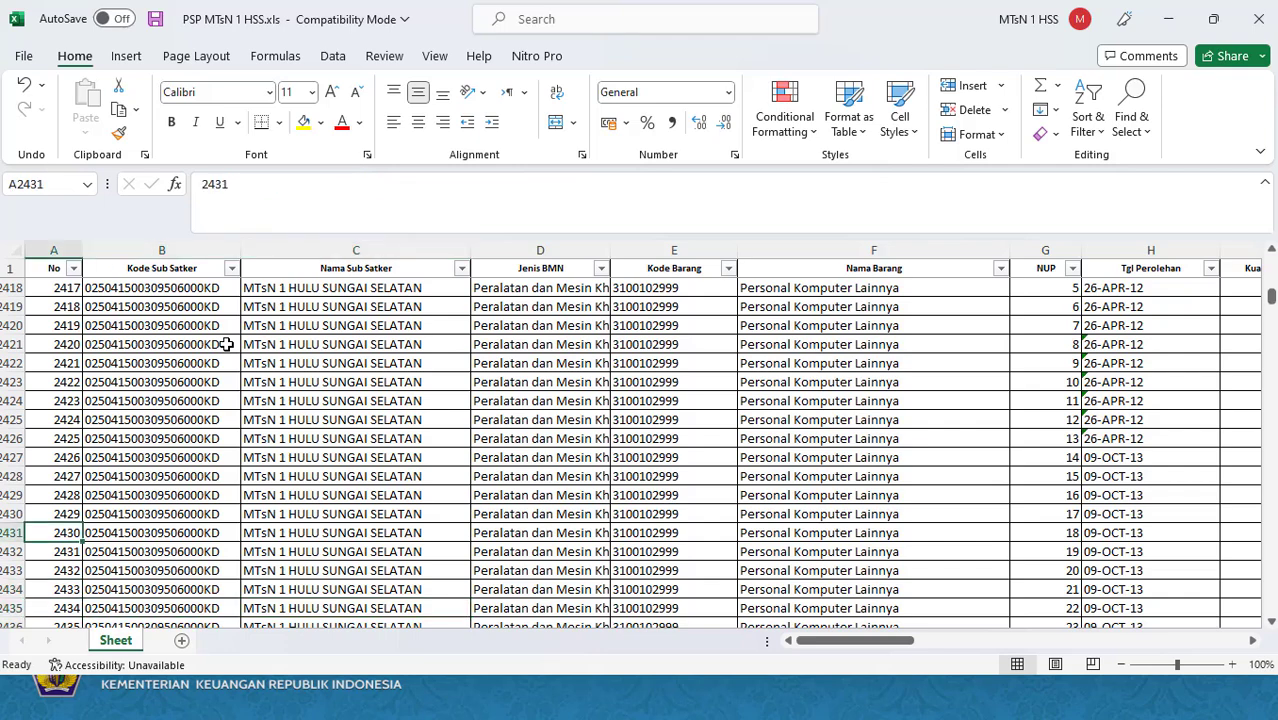
key("Up")
key("Up")
key("Up")
key("Up")
key("Up")
key("Up")
key("Up")
key("Up")
key("Up")
key("Up")
key("Up")
key("Up")
key("Up")
key("Up")
key("Up")
key("Up")
key("Up")
key("Up")
key("Up")
key("Up")
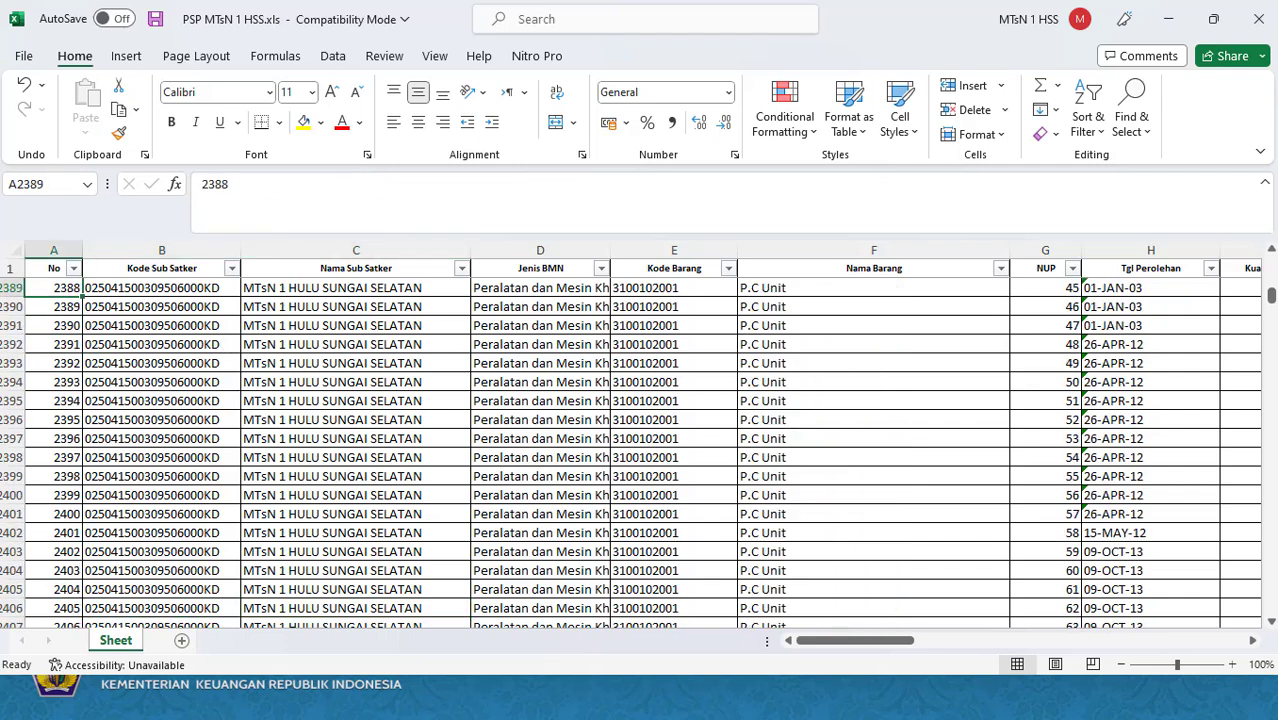
left_click_drag(1272, 296, 1272, 258)
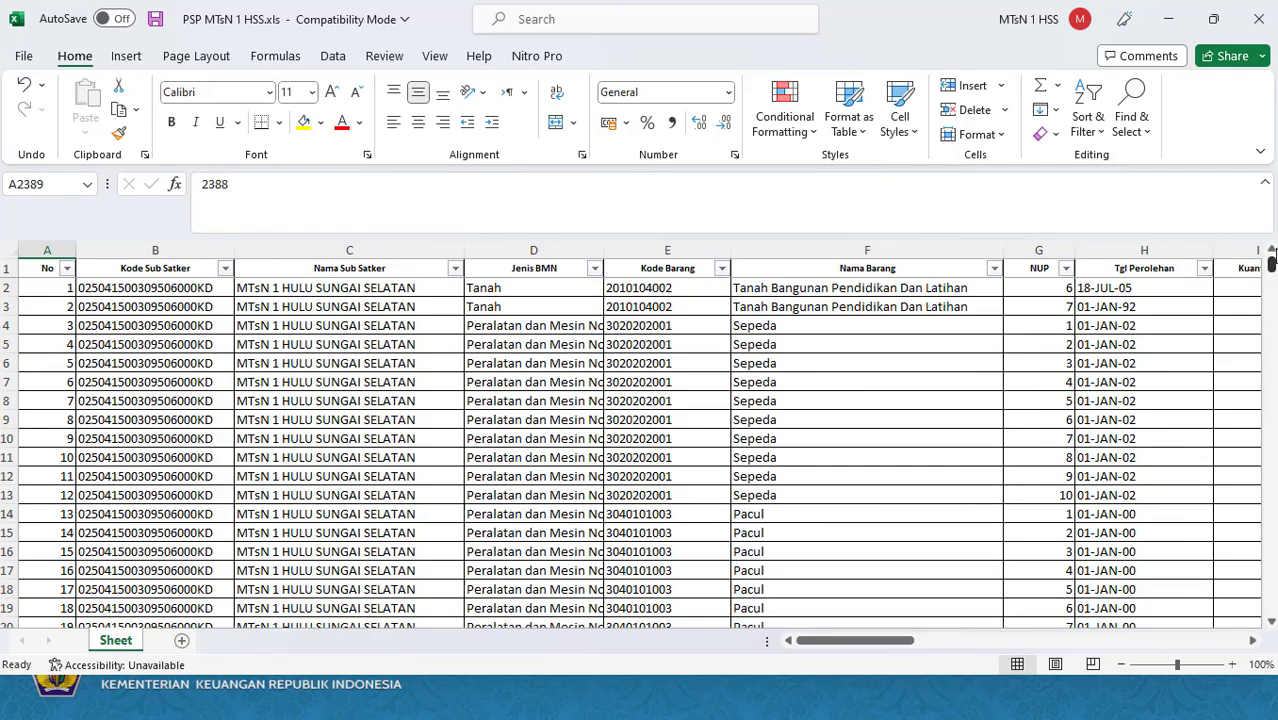
left_click(594, 275)
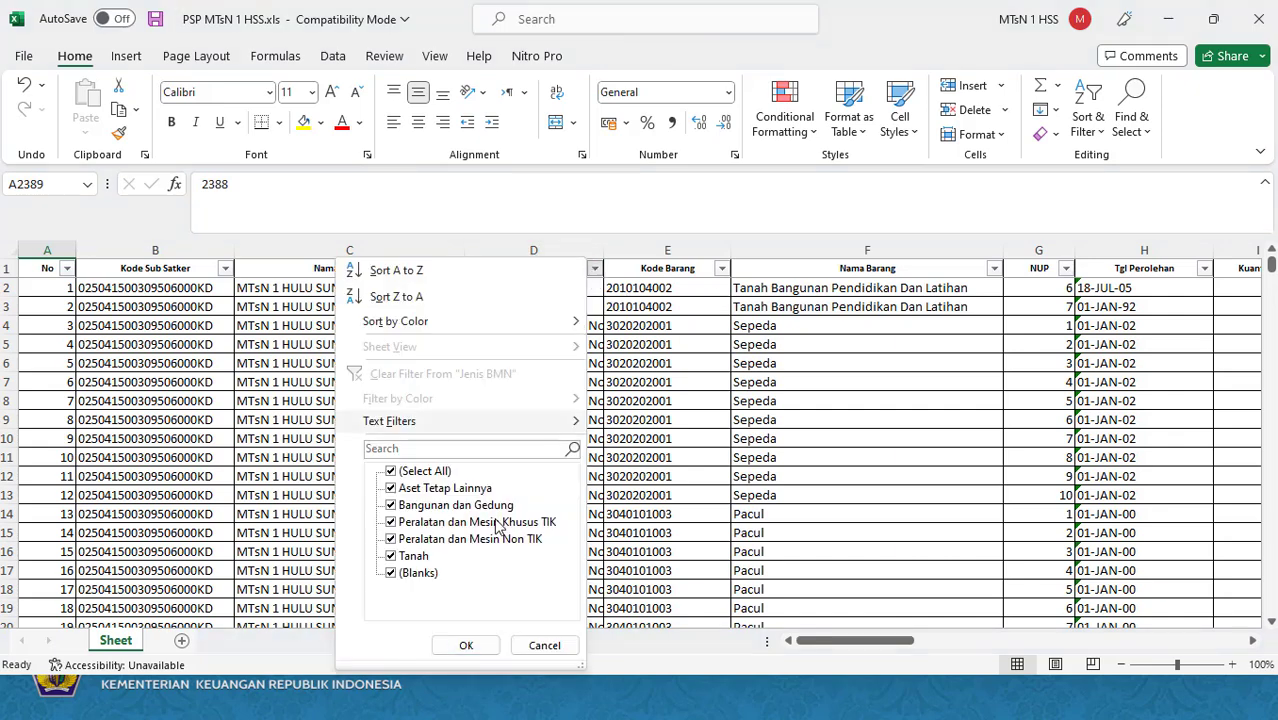
left_click(390, 472)
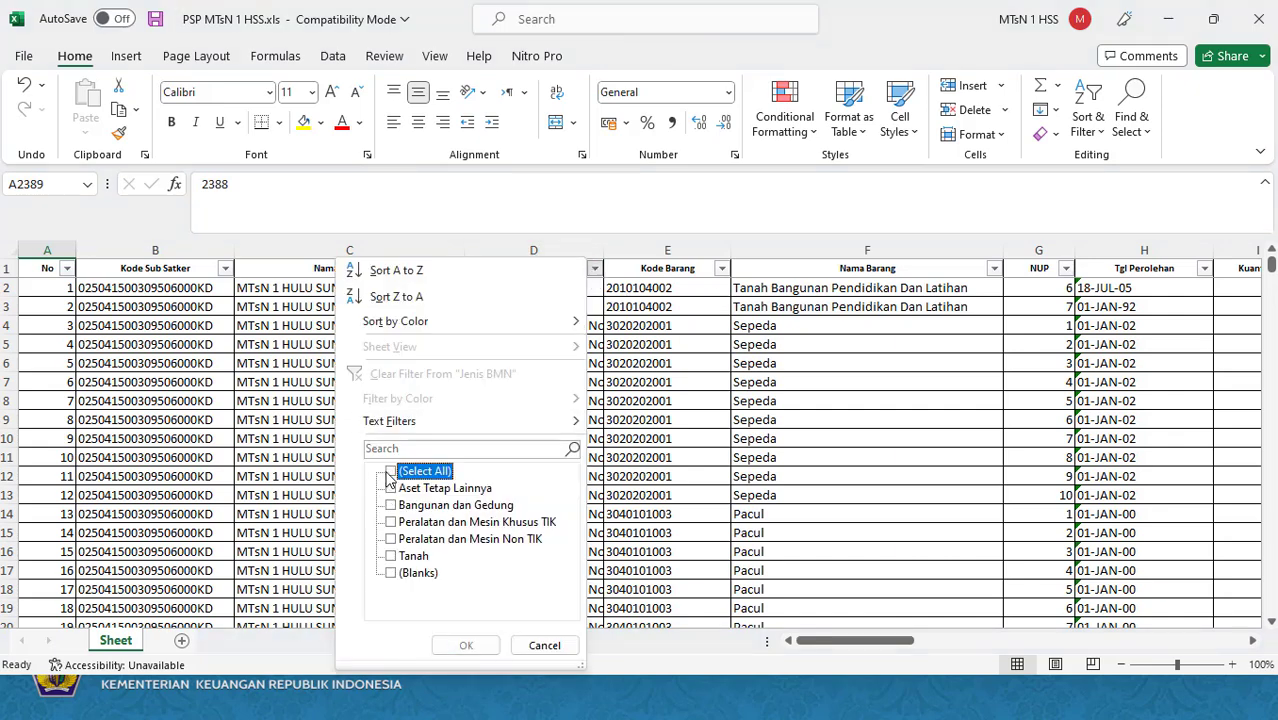
left_click(711, 360)
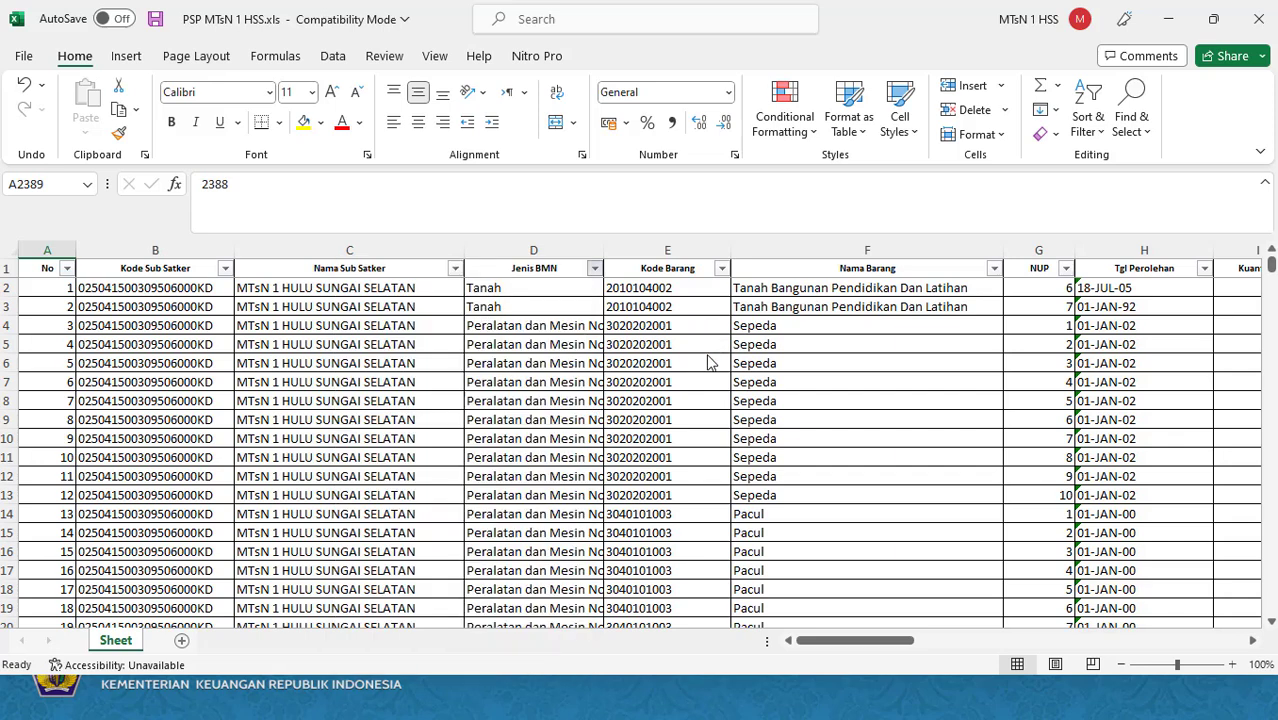
Filter the Jenis BMN column of the PSP export to show only Tanah.
left_click(594, 268)
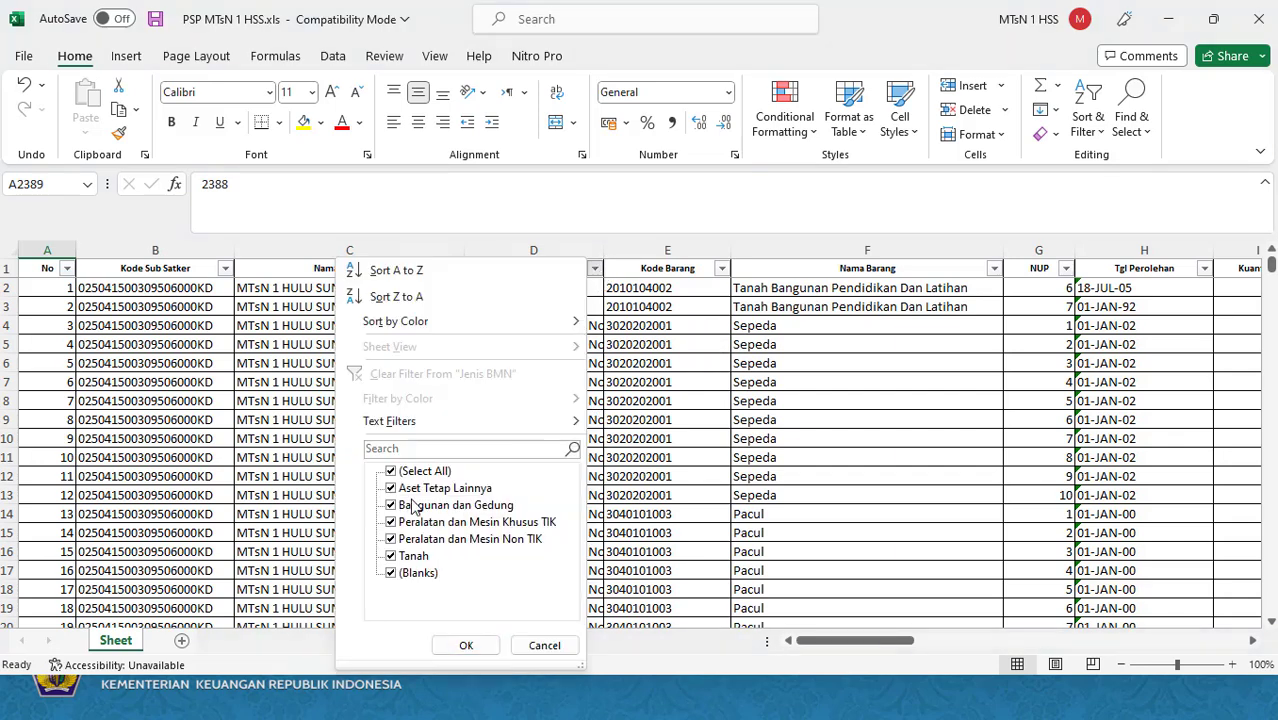
left_click(391, 472)
left_click(410, 557)
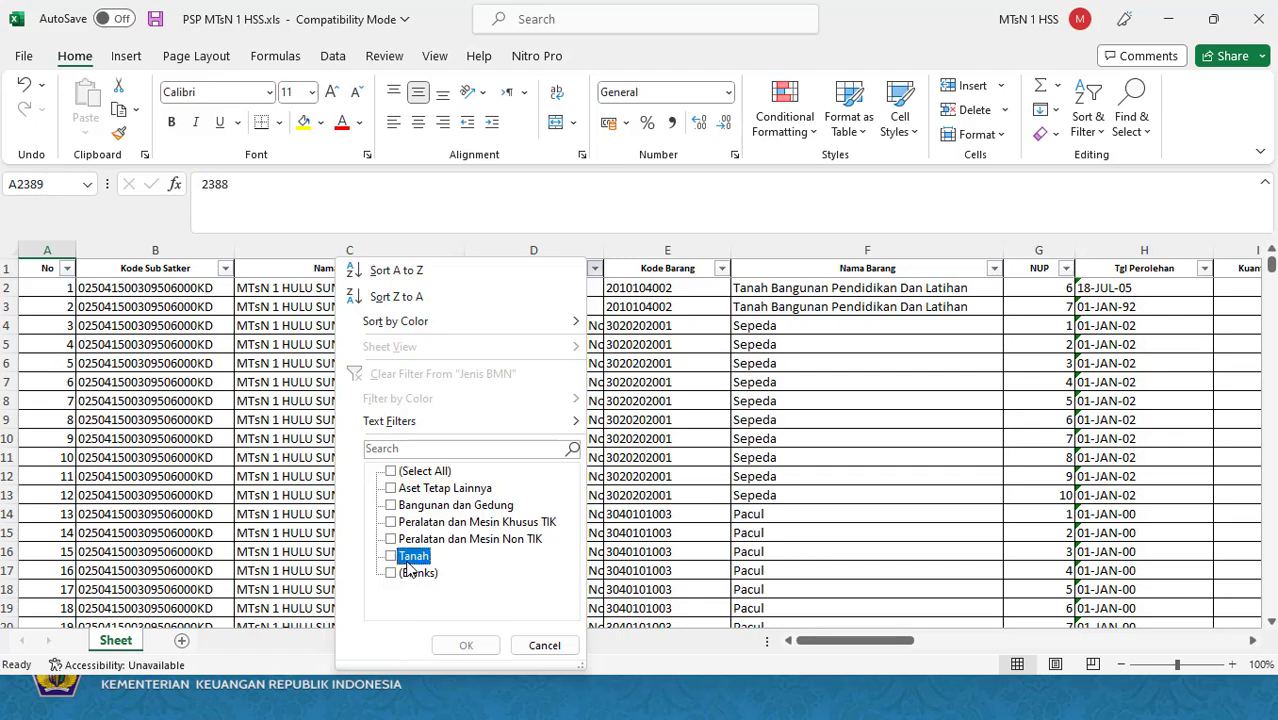
left_click(466, 646)
left_click(575, 402)
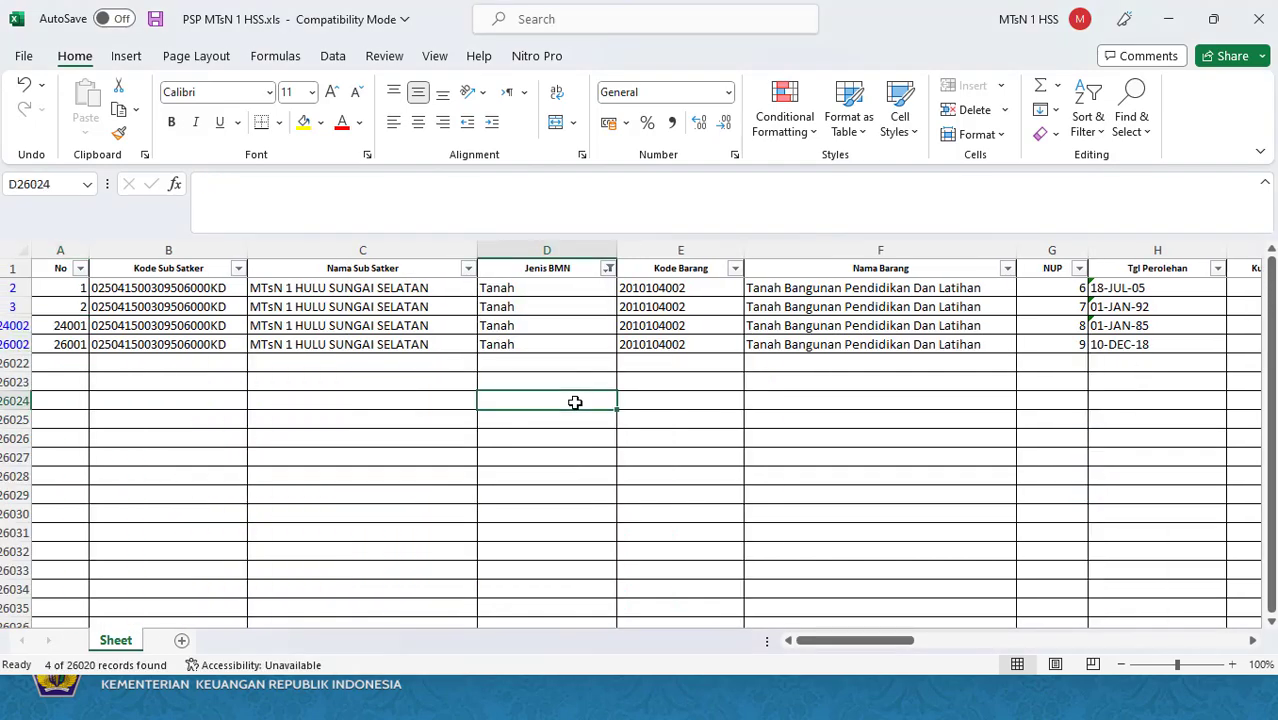
Examine the Kuantitas, Nilai Perolehan and Nilai Buku totals below the filtered Tanah rows.
key("Up")
key("Right")
key("Right")
key("Right")
key("Right")
key("Right")
key("Right")
key("Right")
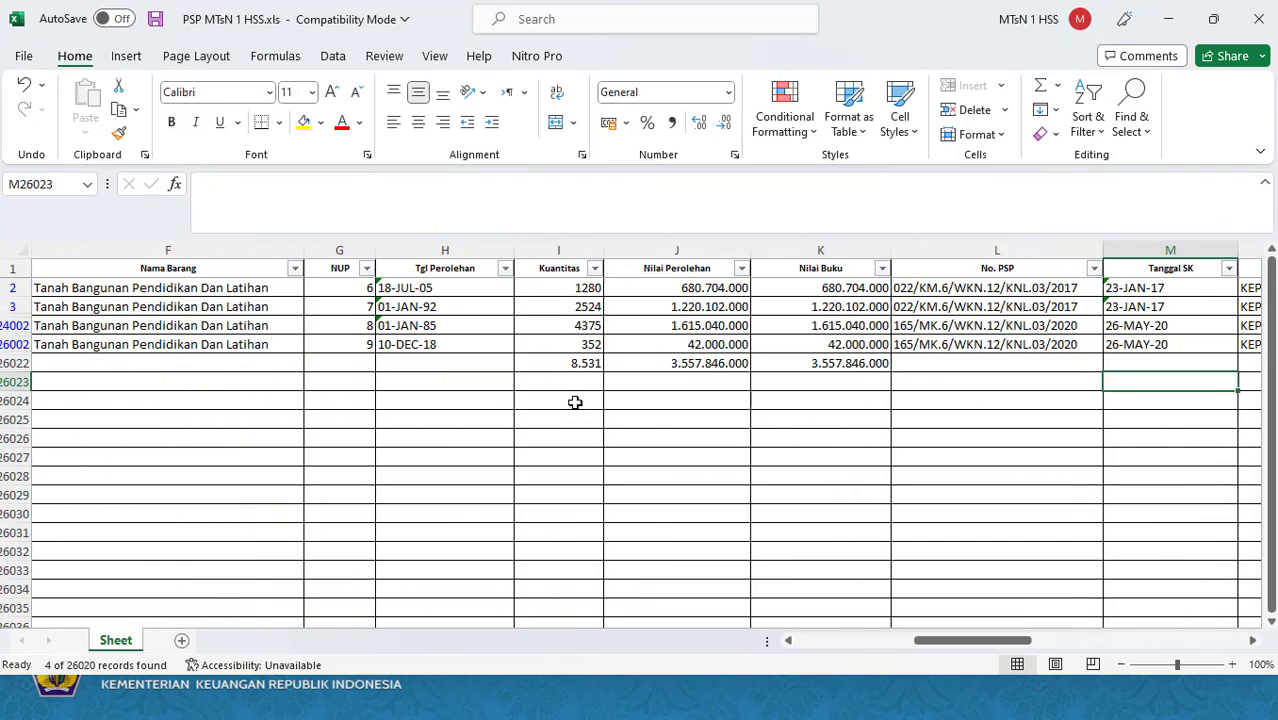
key("Left")
key("Left")
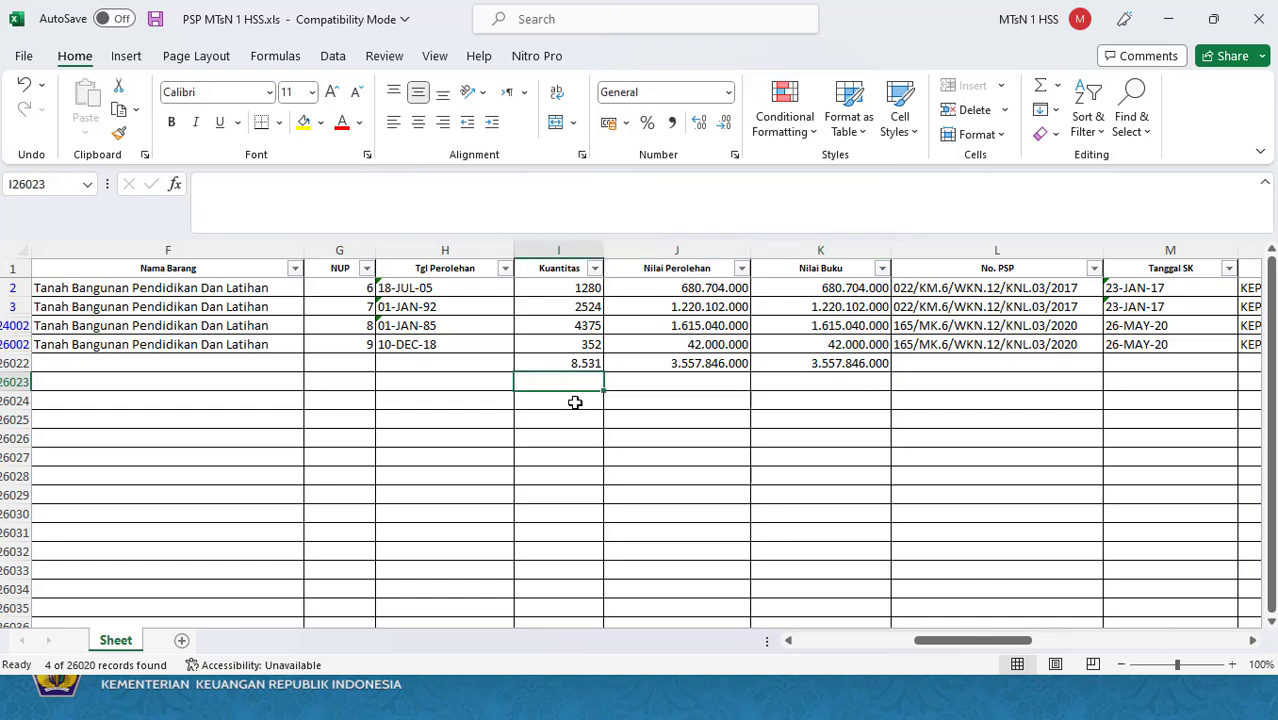
Return to sheet A.1 of the report workbook and reread instructions (7) and (8) on the Sudah PSP quantity and value.
key("alt+Tab")
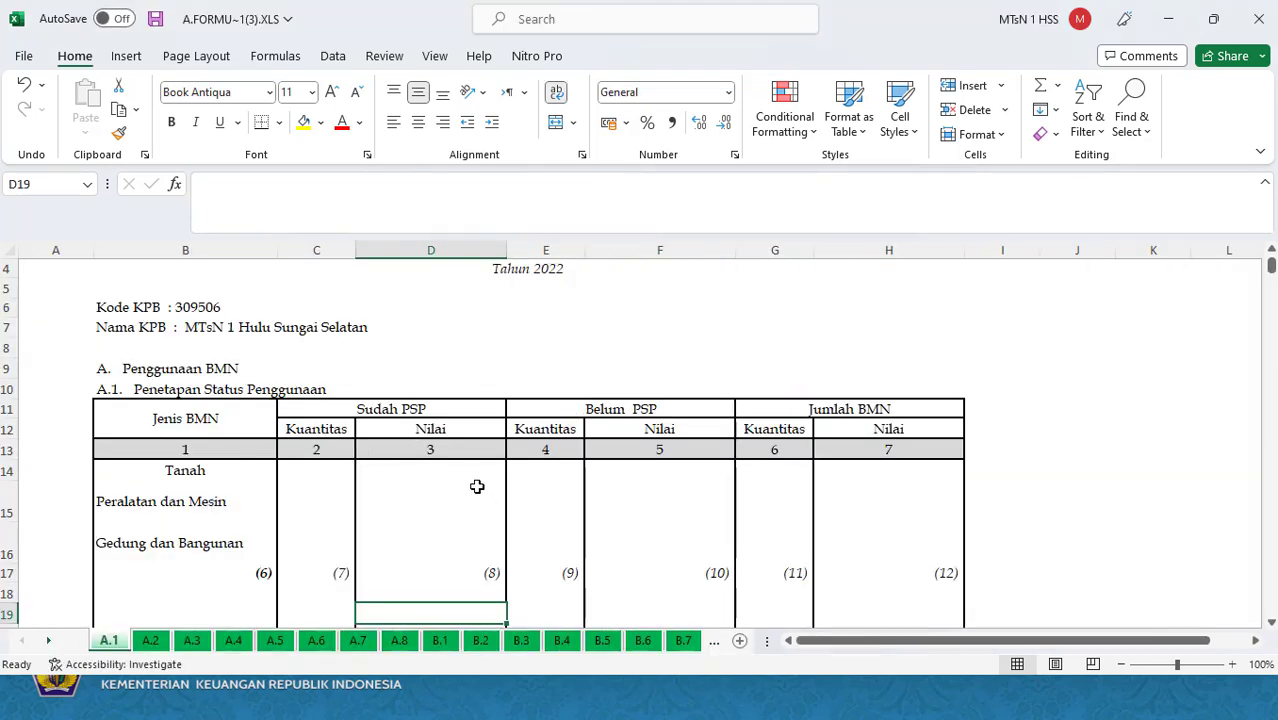
left_click(342, 517)
key("Down")
key("Down")
key("Down")
key("Down")
key("Down")
key("Down")
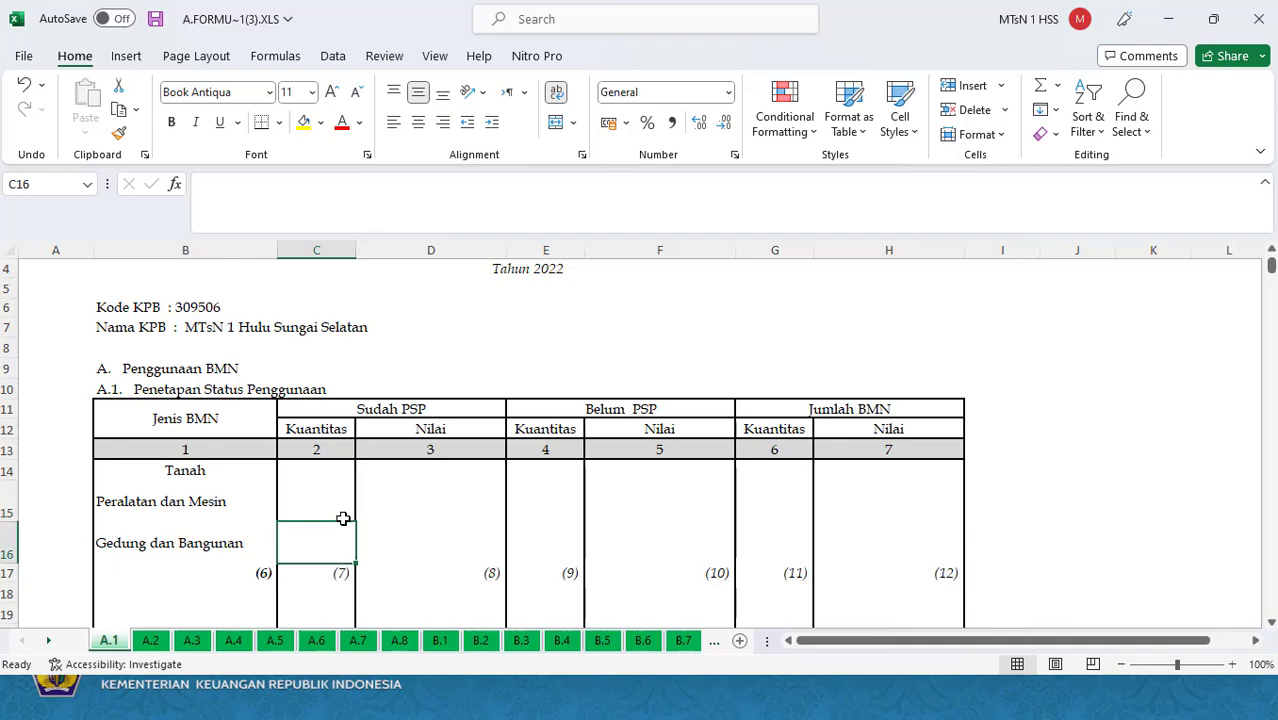
key("Down")
key("Down")
key("Down")
key("Down")
key("Down")
key("Down")
key("Down")
key("Down")
key("Down")
key("Down")
key("Down")
key("Down")
key("Down")
key("Down")
key("Down")
key("Down")
key("Down")
key("Down")
key("Down")
key("Down")
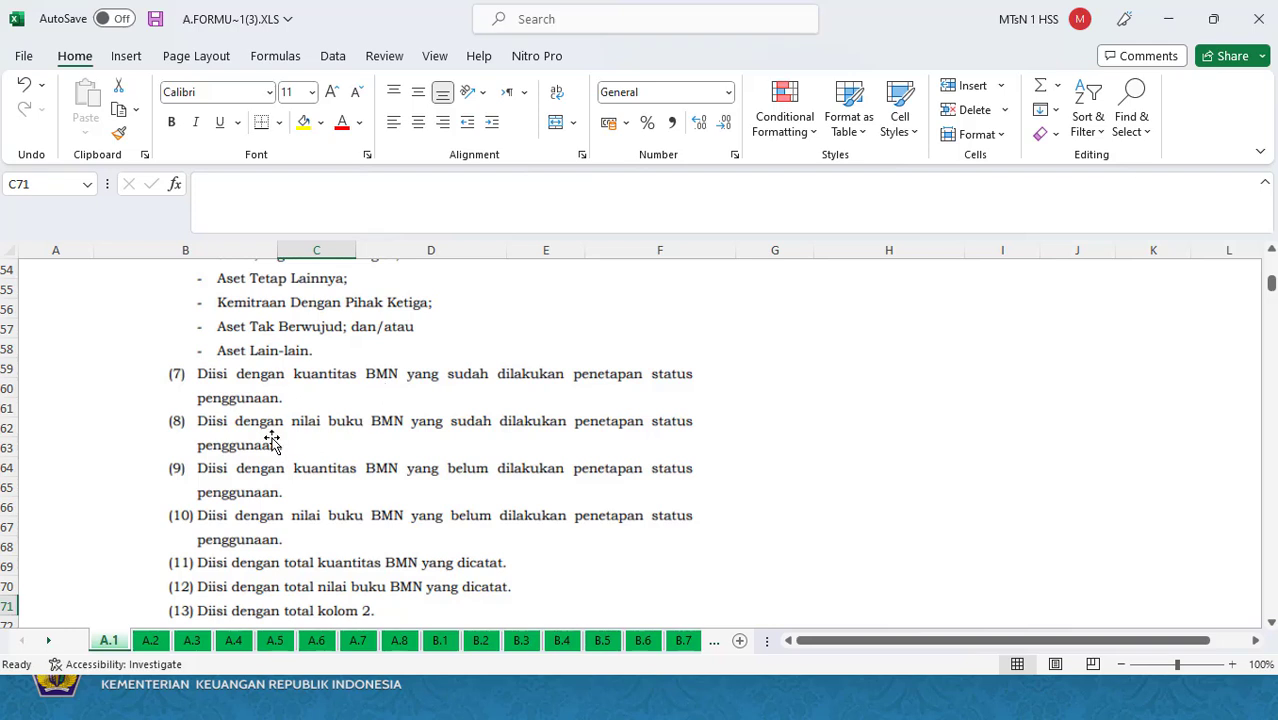
left_click(215, 430)
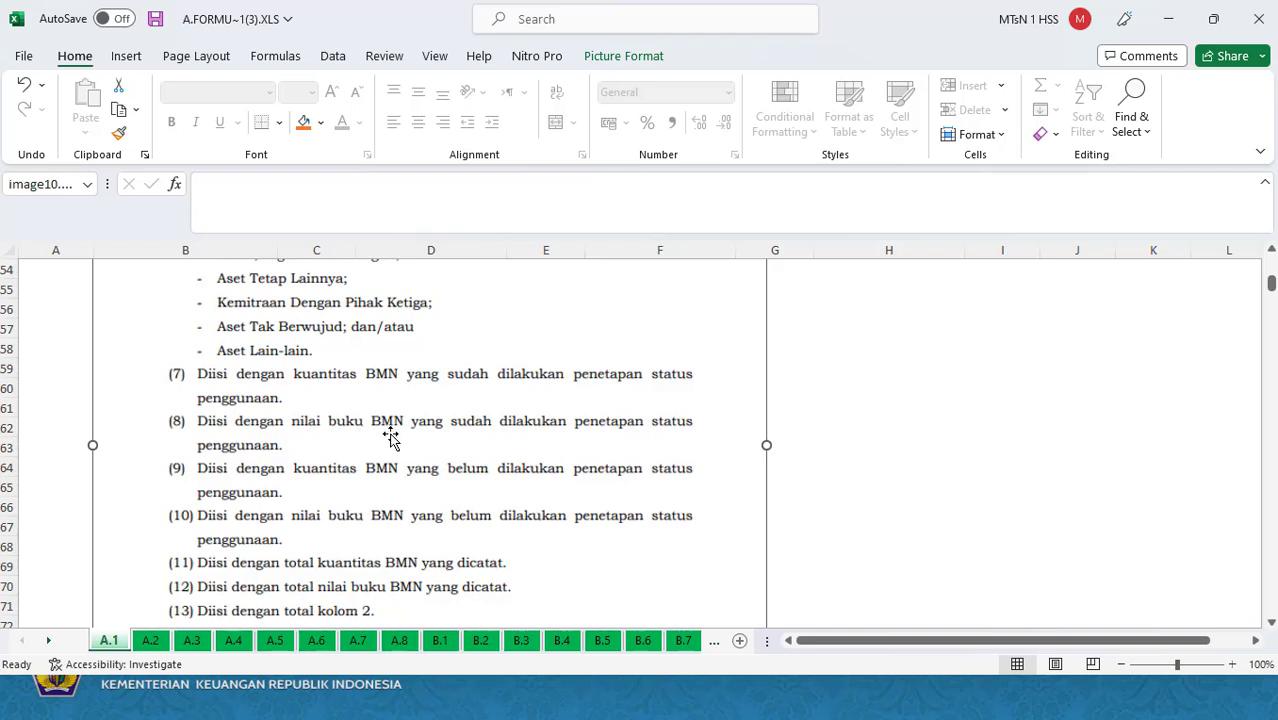
Switch back to the PSP export and delete the Nilai Perolehan subtotal in cell J26022.
key("alt+Tab")
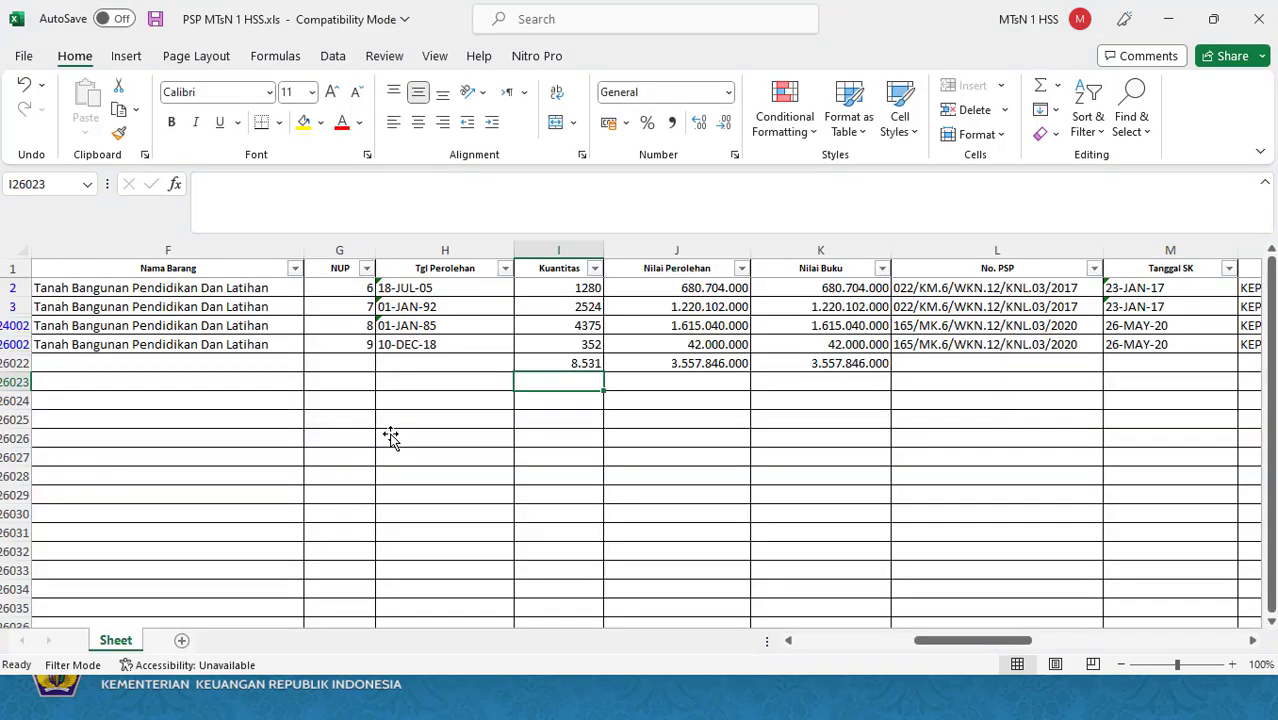
left_click(670, 356)
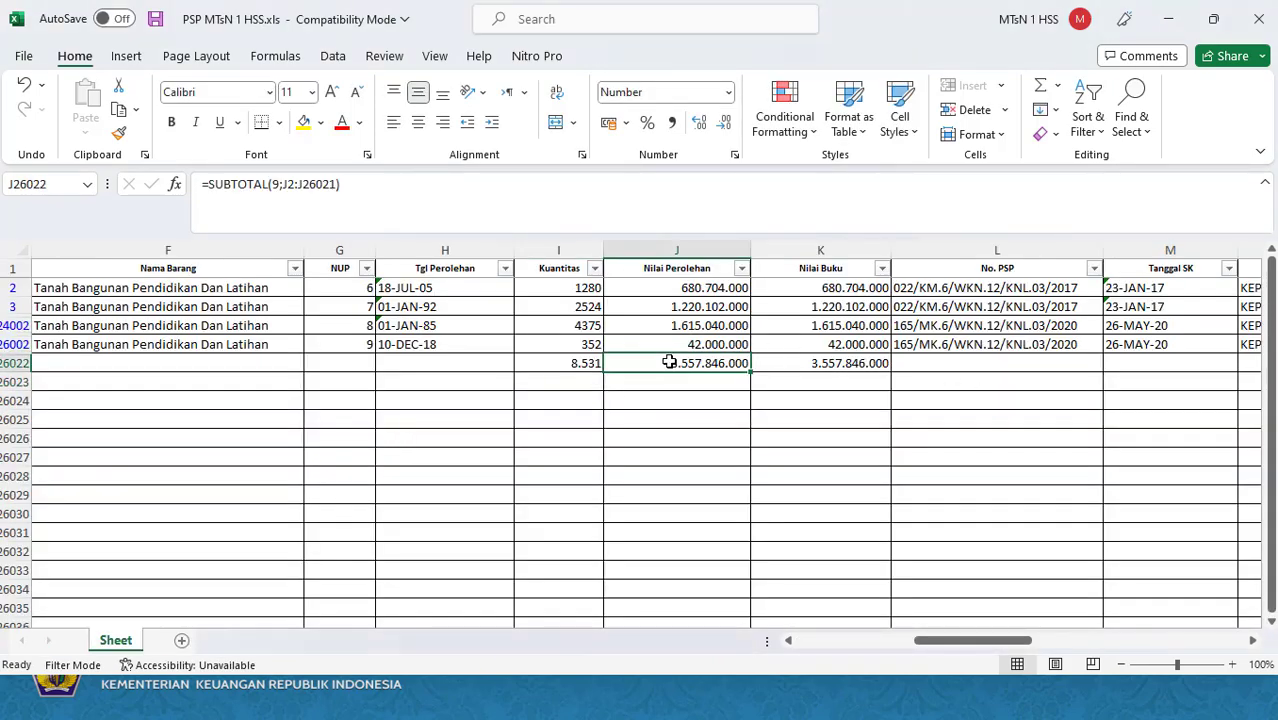
key("Delete")
left_click(646, 272)
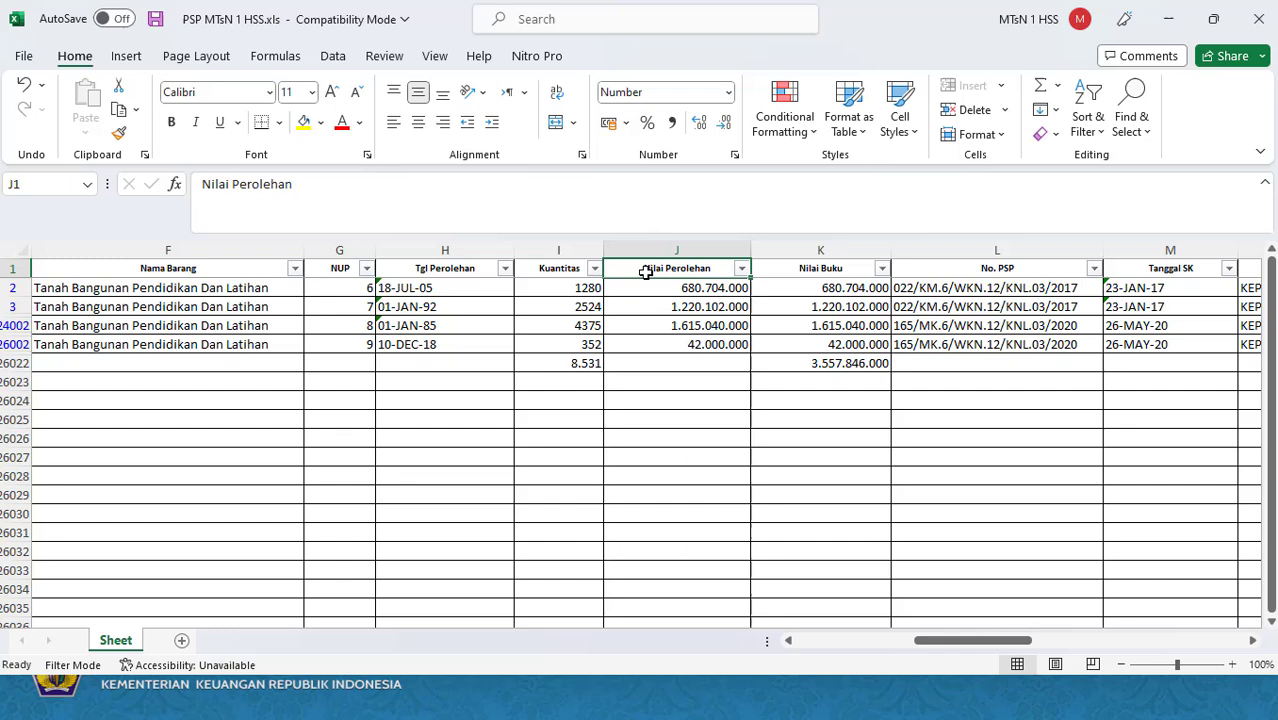
Check the Nilai Buku total, the Kuantitas subtotal formula in I26022 and the first two Tanah quantities.
left_click(848, 368)
left_click(806, 274)
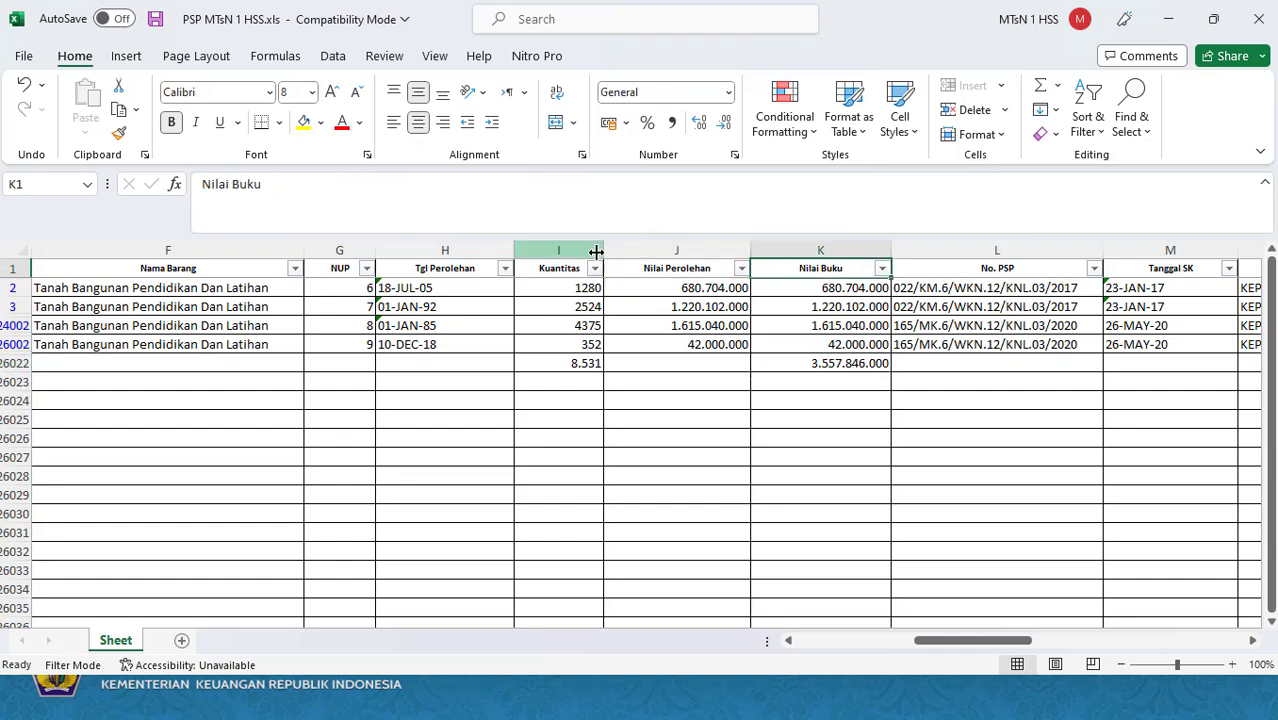
left_click(578, 368)
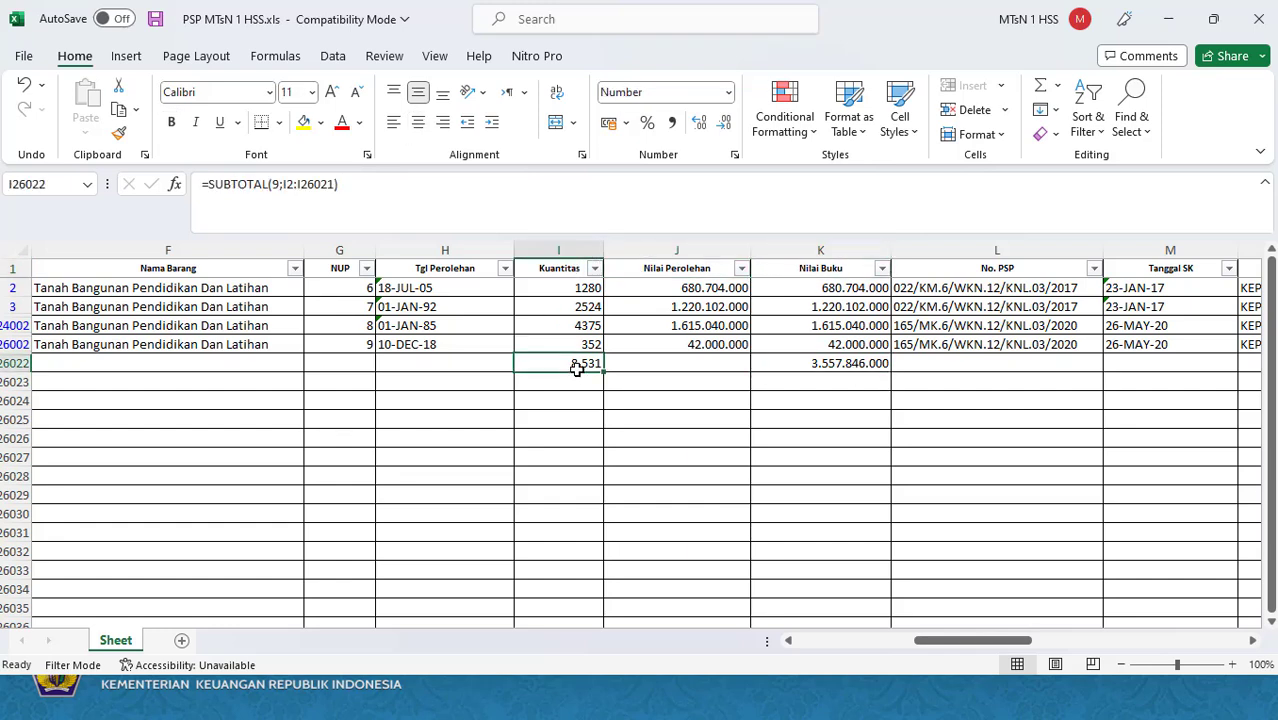
double_click(572, 365)
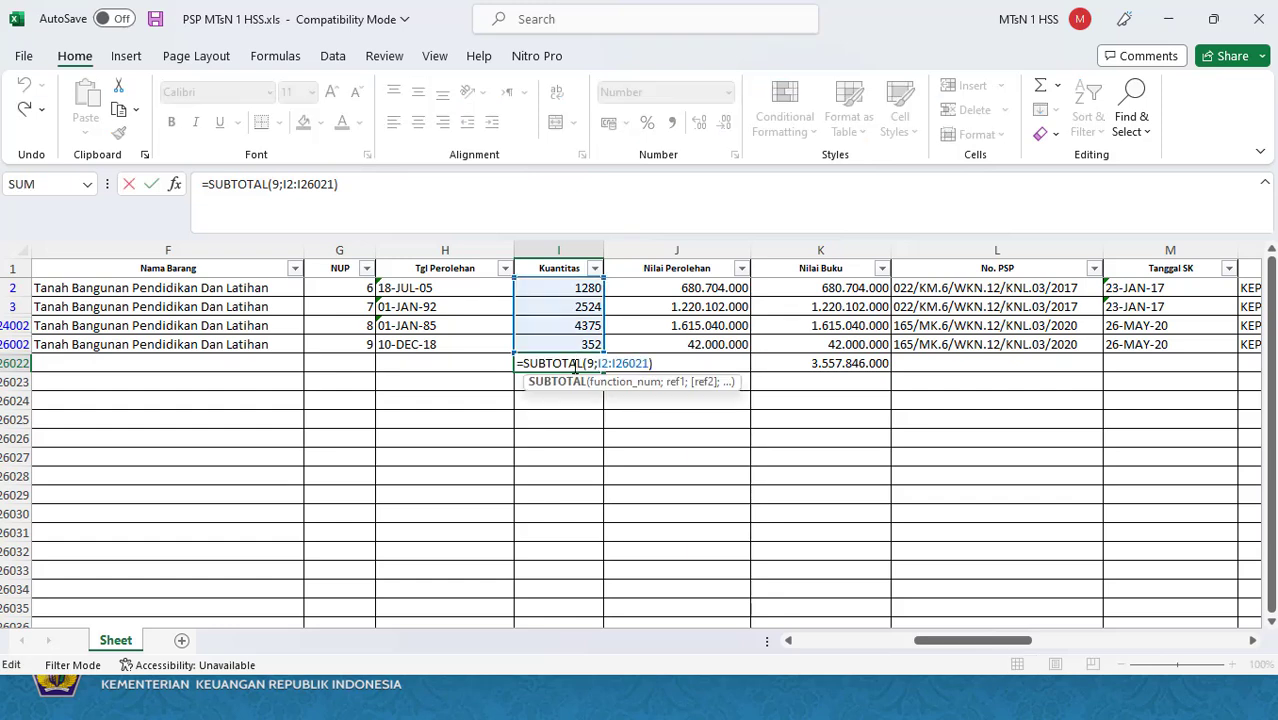
key("Escape")
left_click_drag(572, 287, 572, 306)
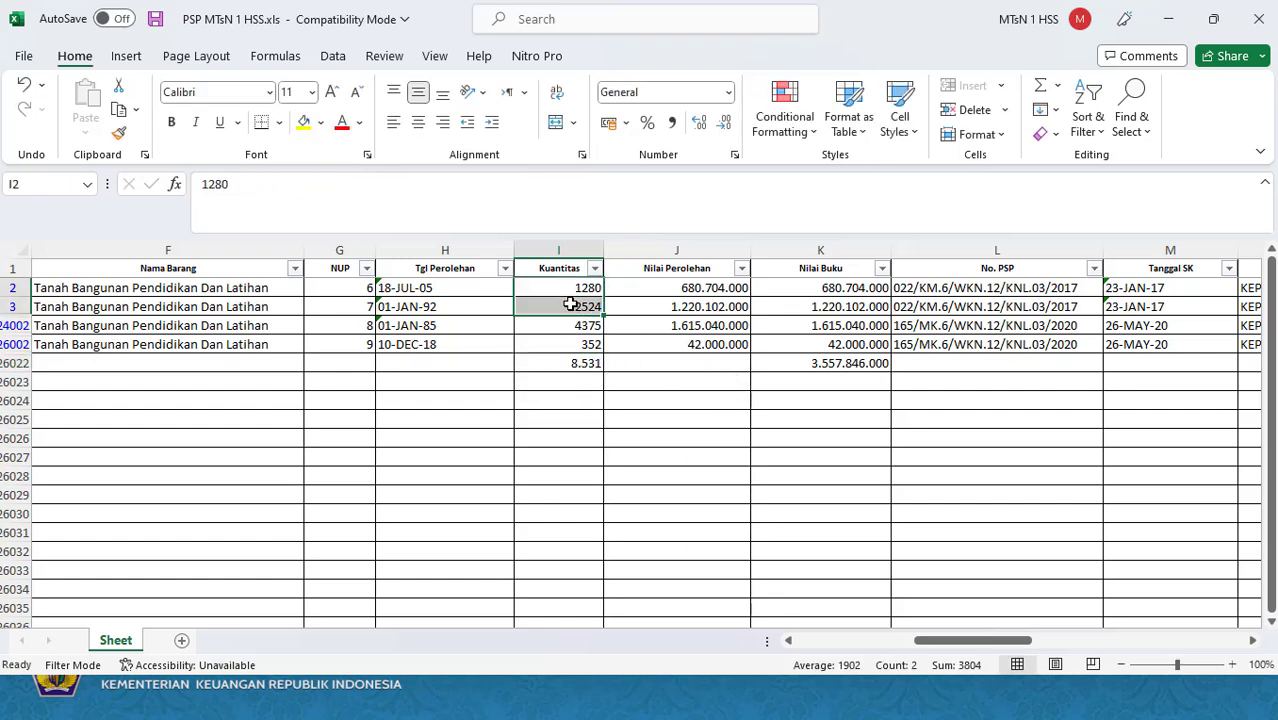
Copy the Tanah Kuantitas subtotal from I26022 and paste it as a value into C14 of sheet A.1.
left_click(576, 363)
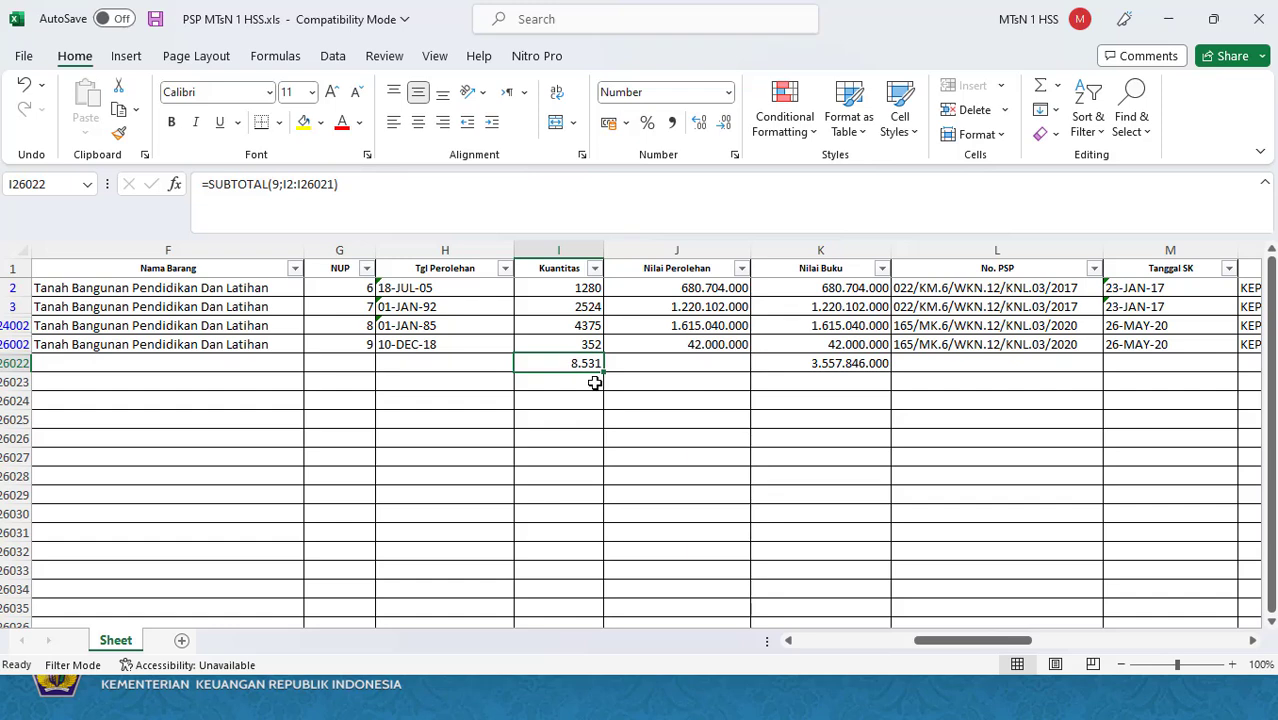
key("ctrl+c")
key("alt+Tab")
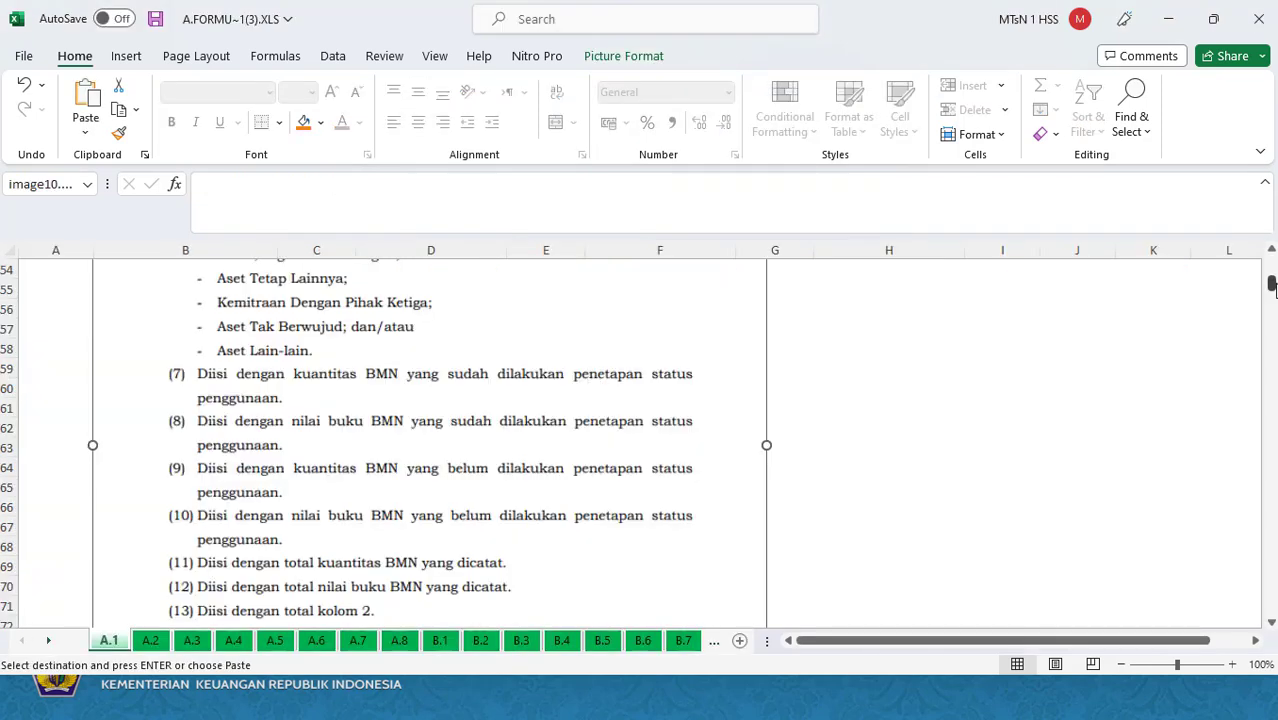
left_click_drag(1272, 285, 1272, 263)
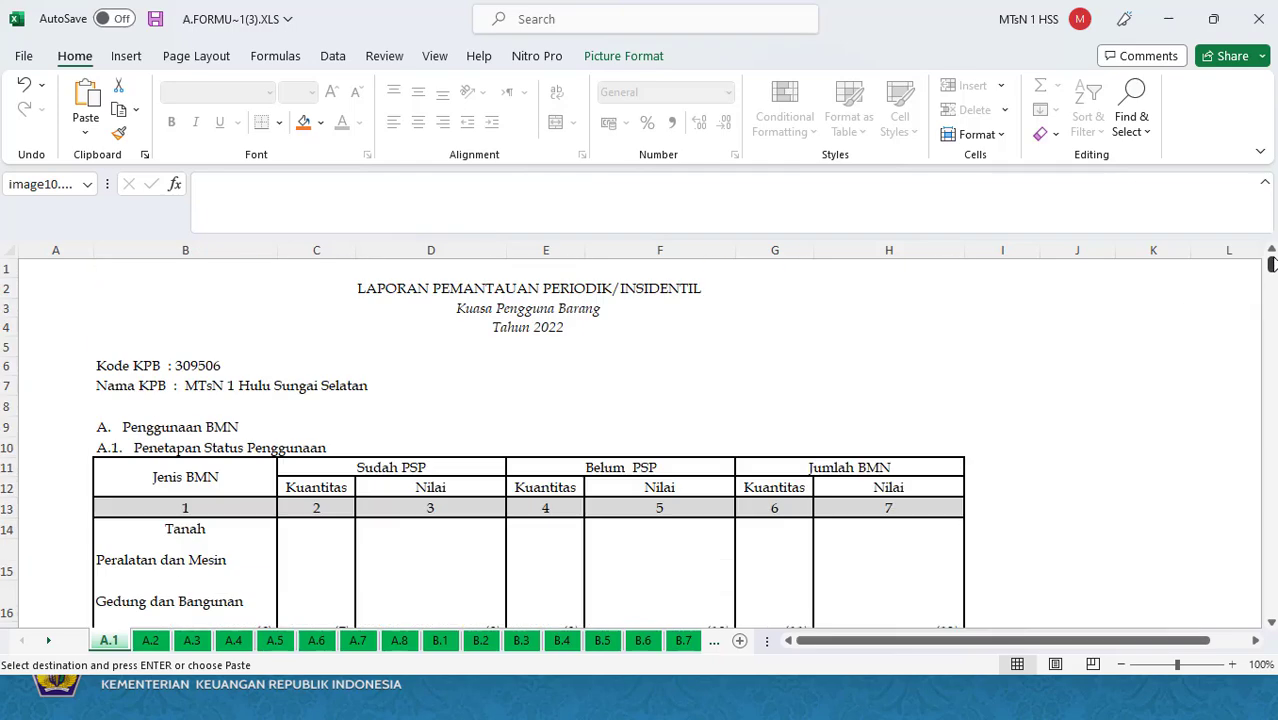
left_click(315, 525)
right_click(315, 525)
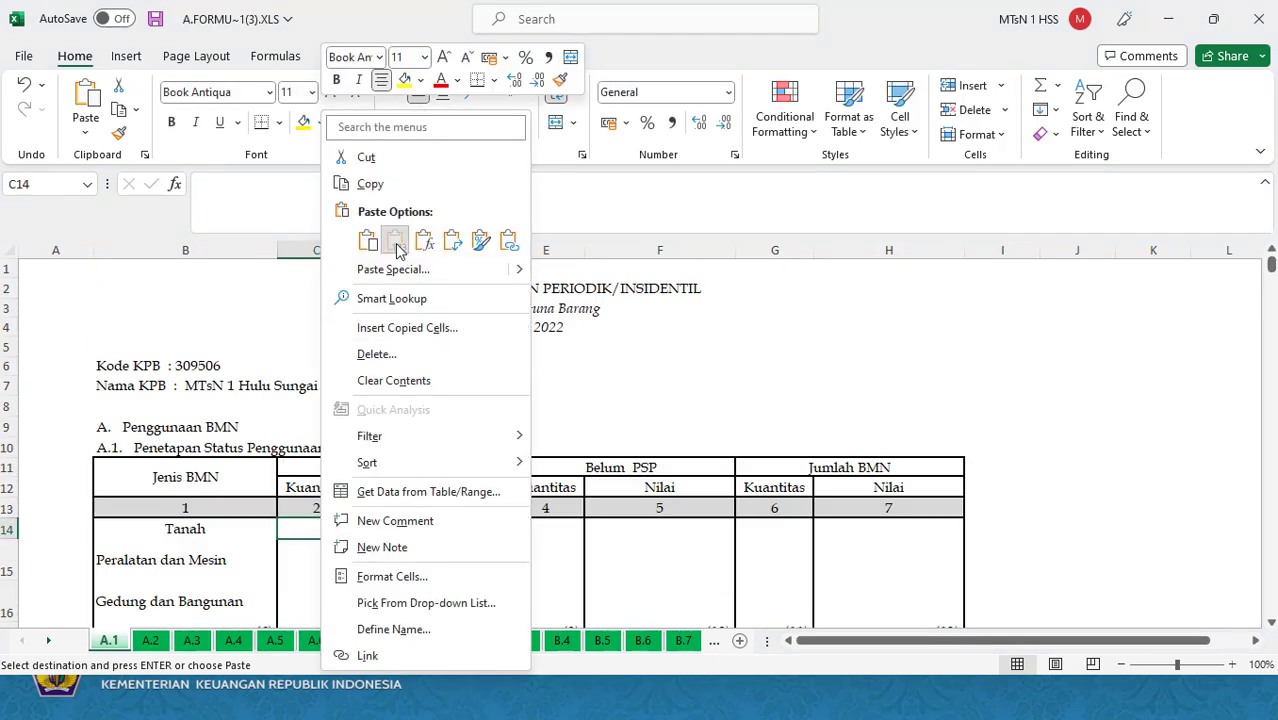
left_click(395, 242)
Copy the Tanah Nilai Buku subtotal from K26022 and paste it as a value into D14 of sheet A.1.
key("Right")
key("alt+Tab")
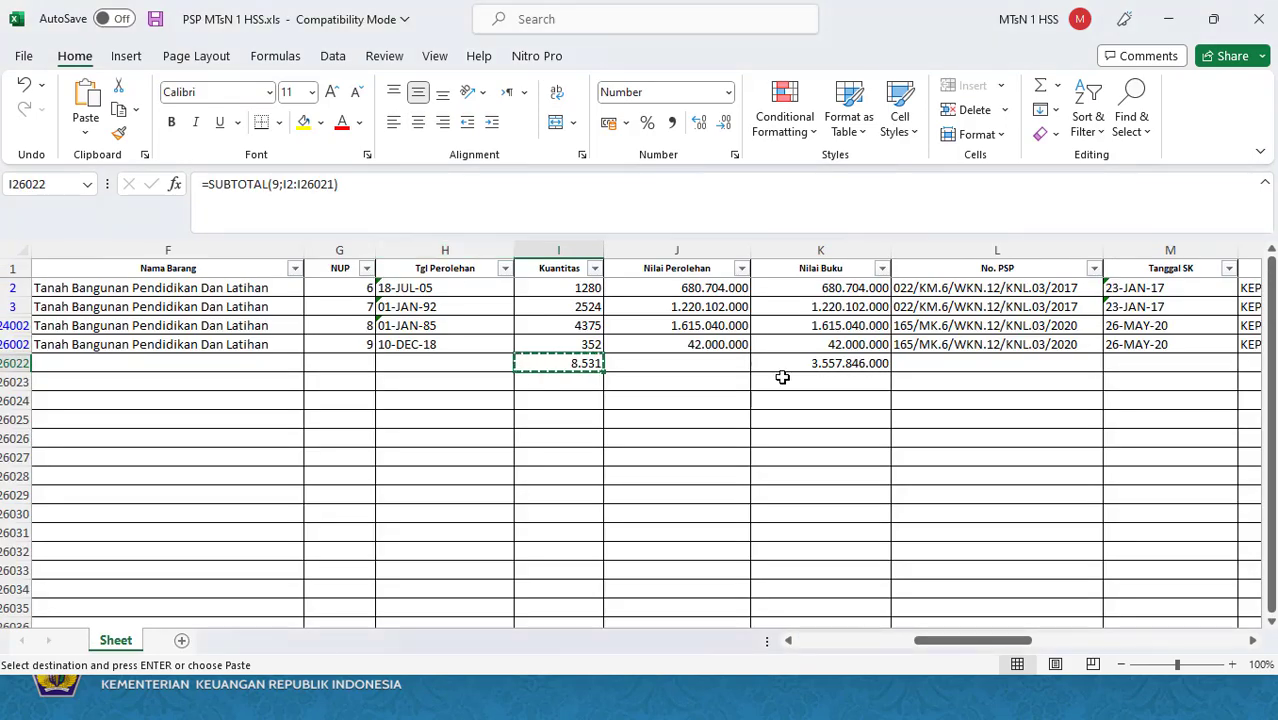
left_click(842, 364)
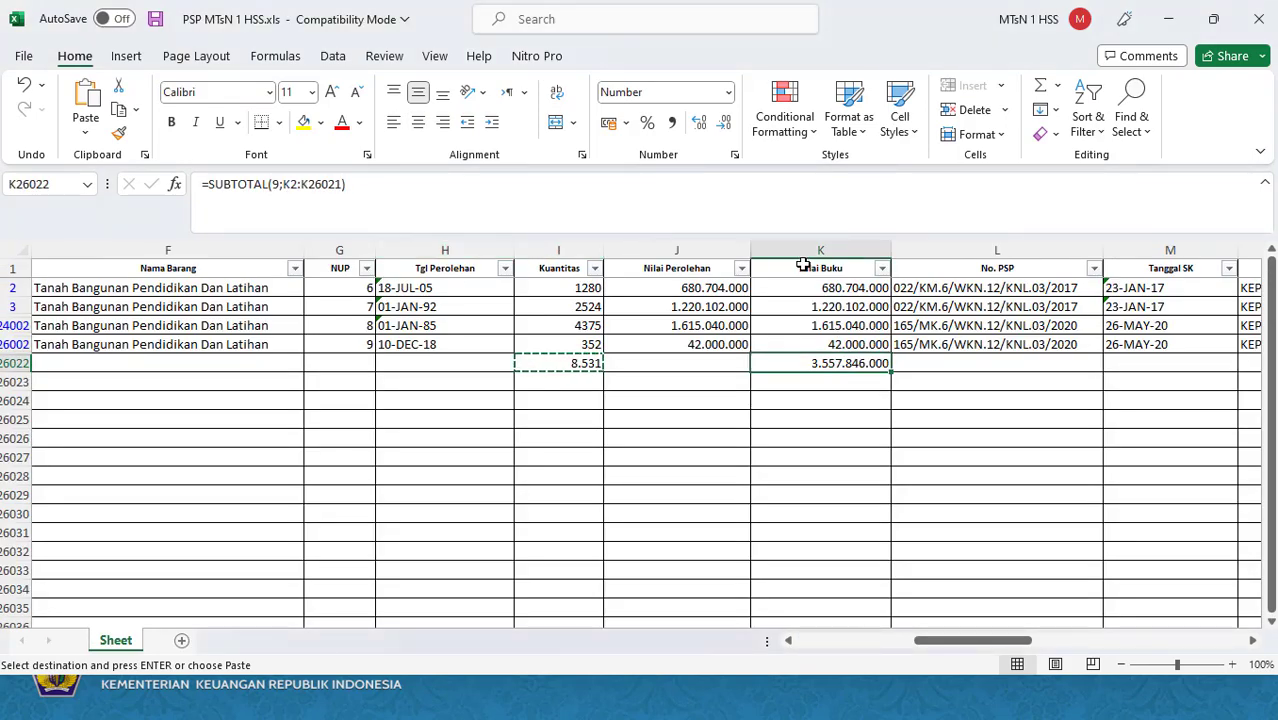
key("ctrl+c")
key("alt+Tab")
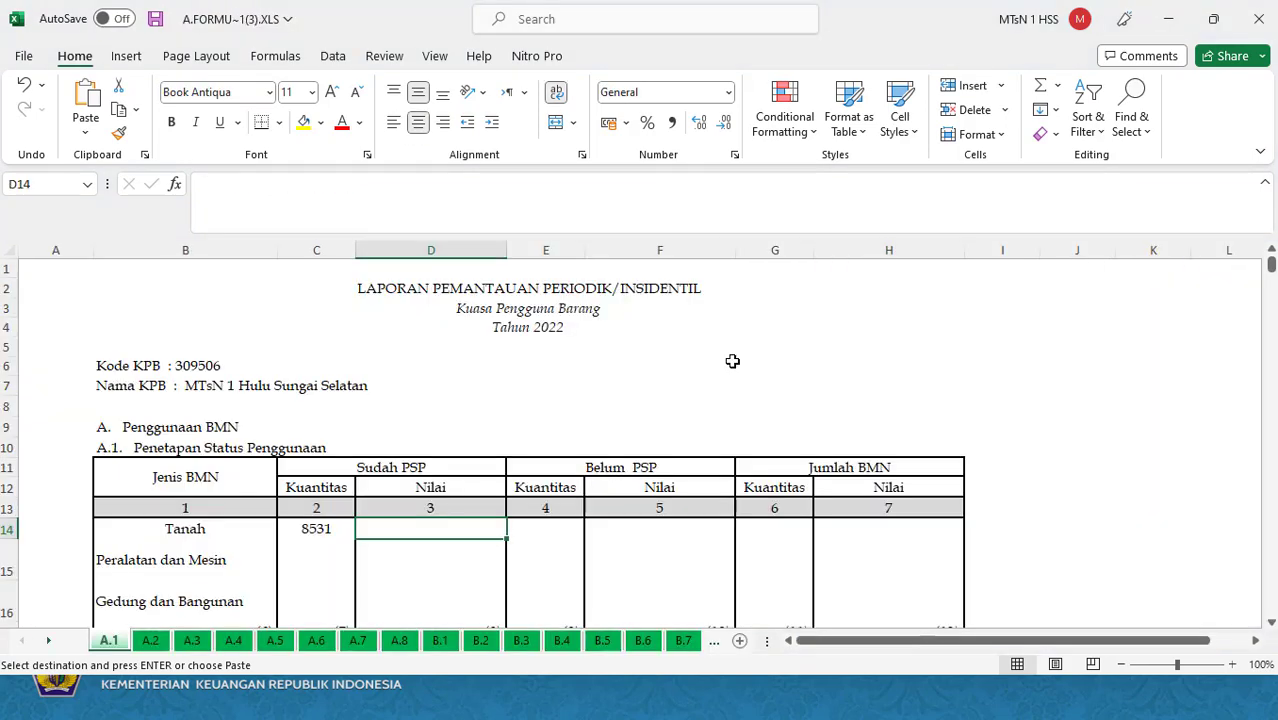
right_click(425, 527)
left_click(509, 248)
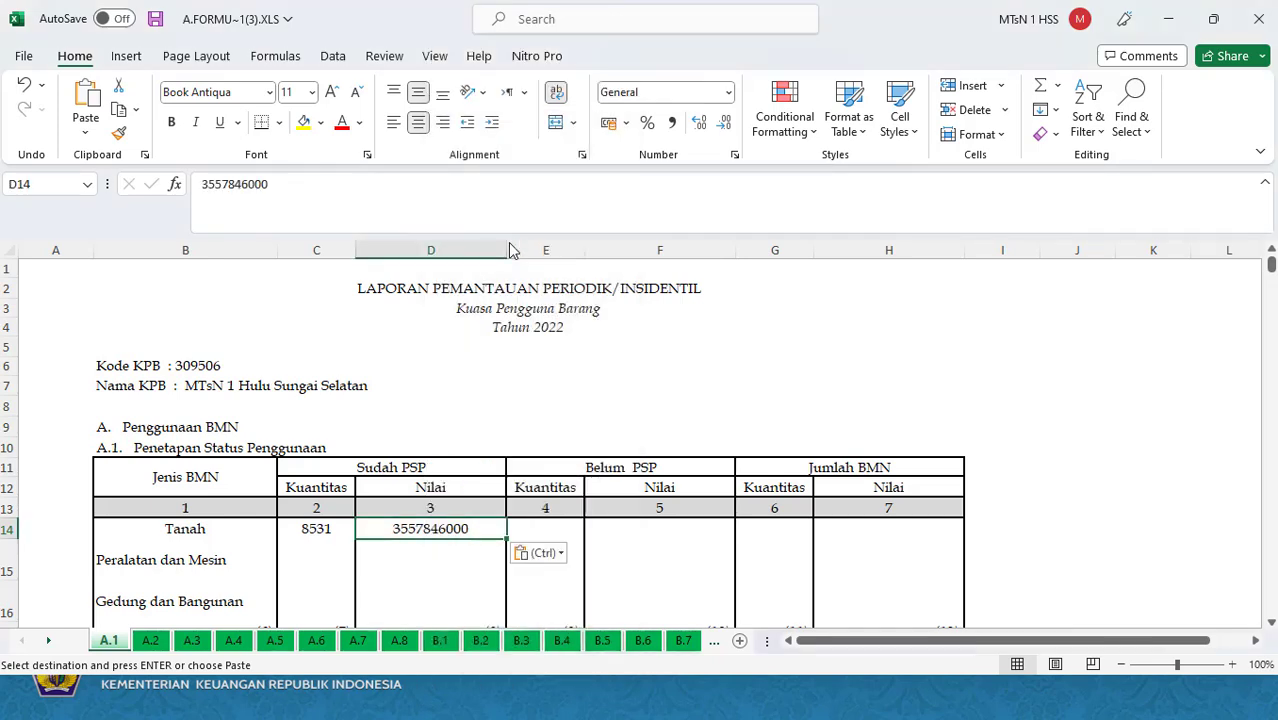
Enter 0 for both the Belum PSP Kuantitas (E14) and Nilai (F14) of Tanah.
key("Right")
key("Left")
key("Left")
key("Right")
key("Right")
key("Right")
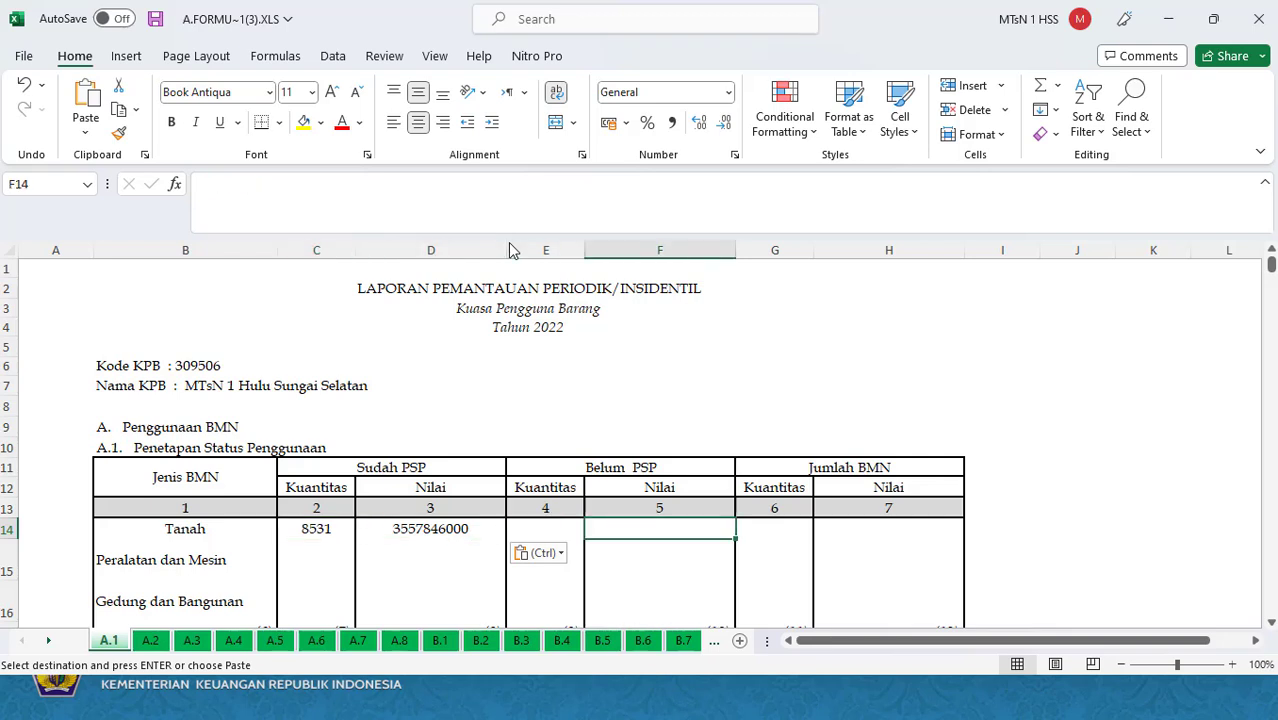
key("Left")
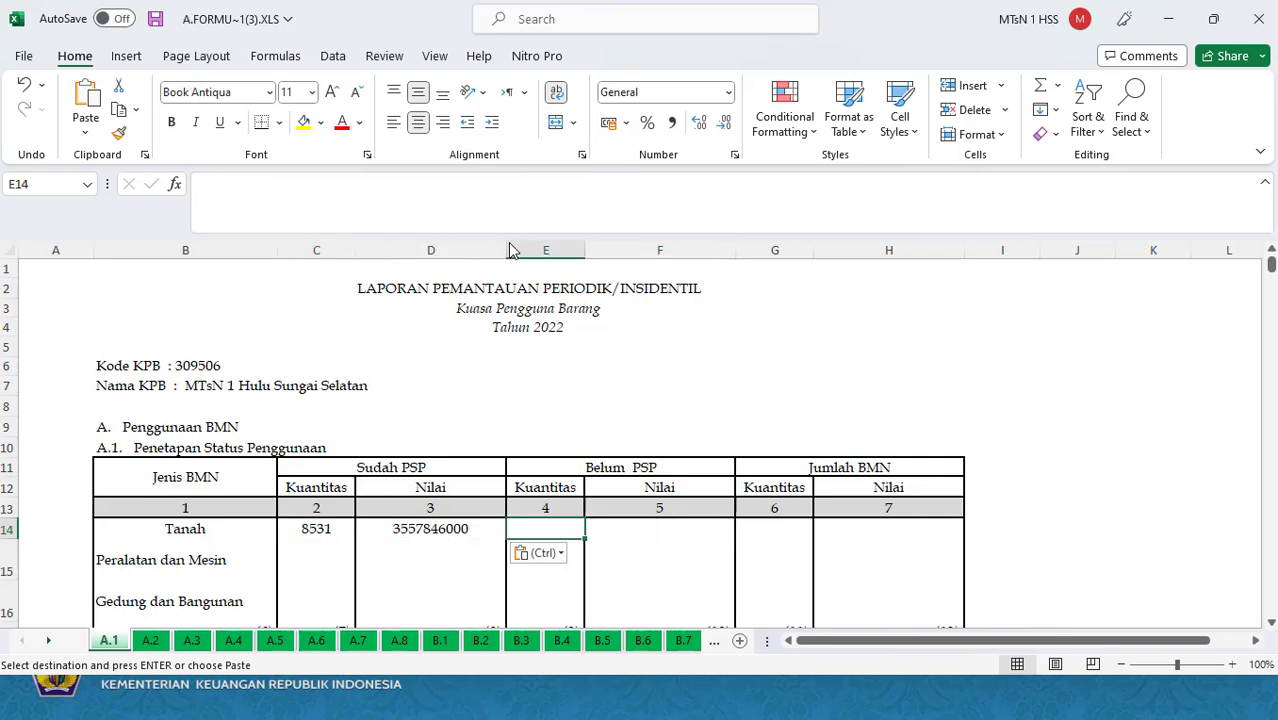
type("0")
key("Right")
type("0")
key("Right")
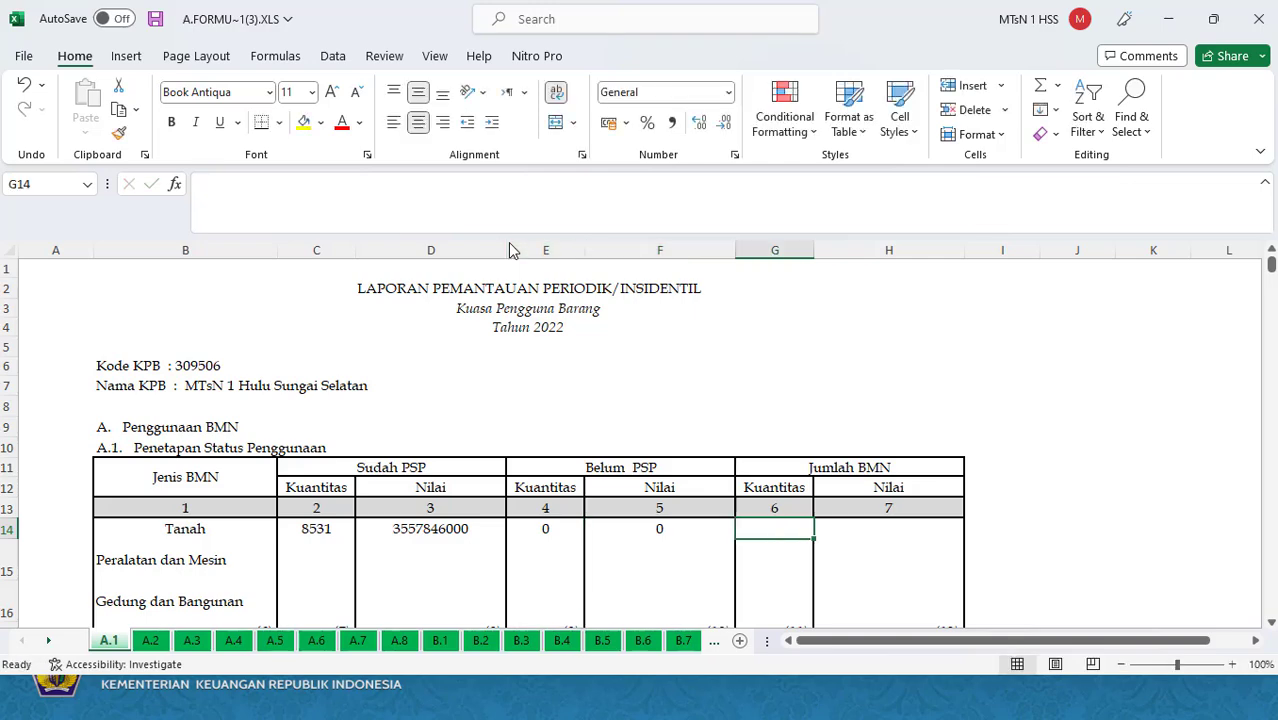
Enter the formula =C14+E14 in G14 to total the Kuantitas of Tanah under Jumlah BMN.
type("=")
left_click(293, 528)
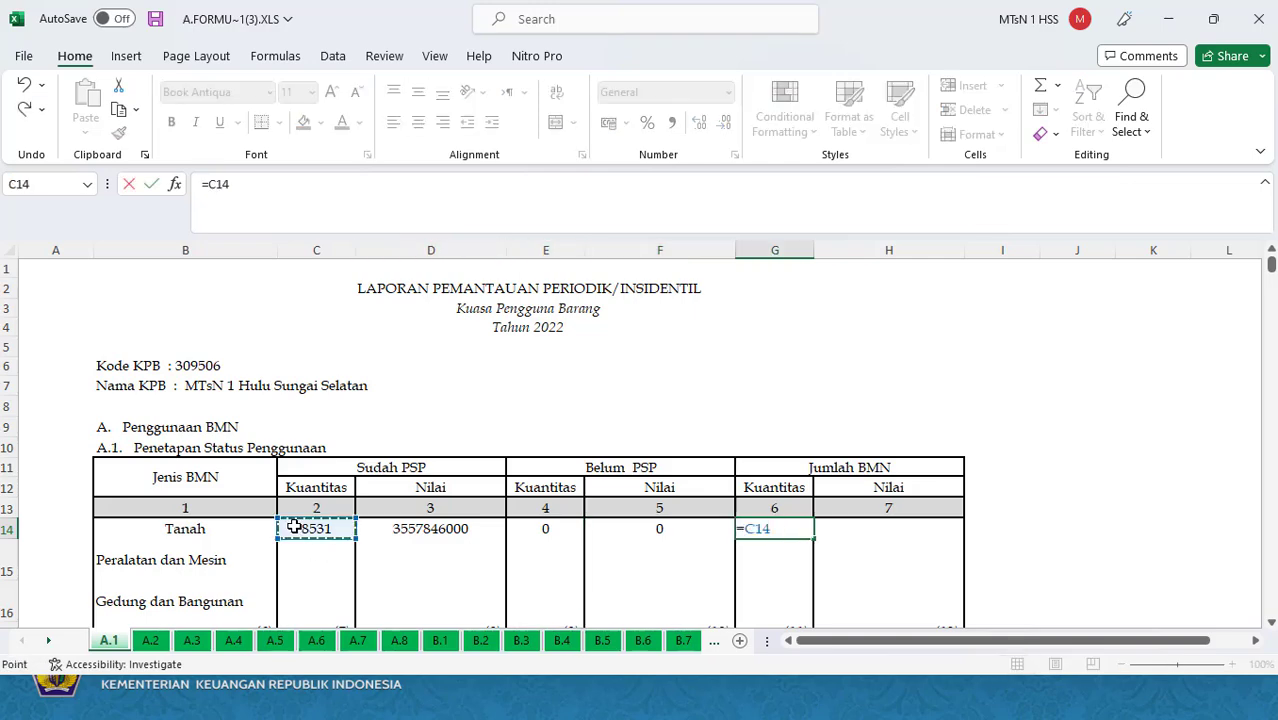
type("+")
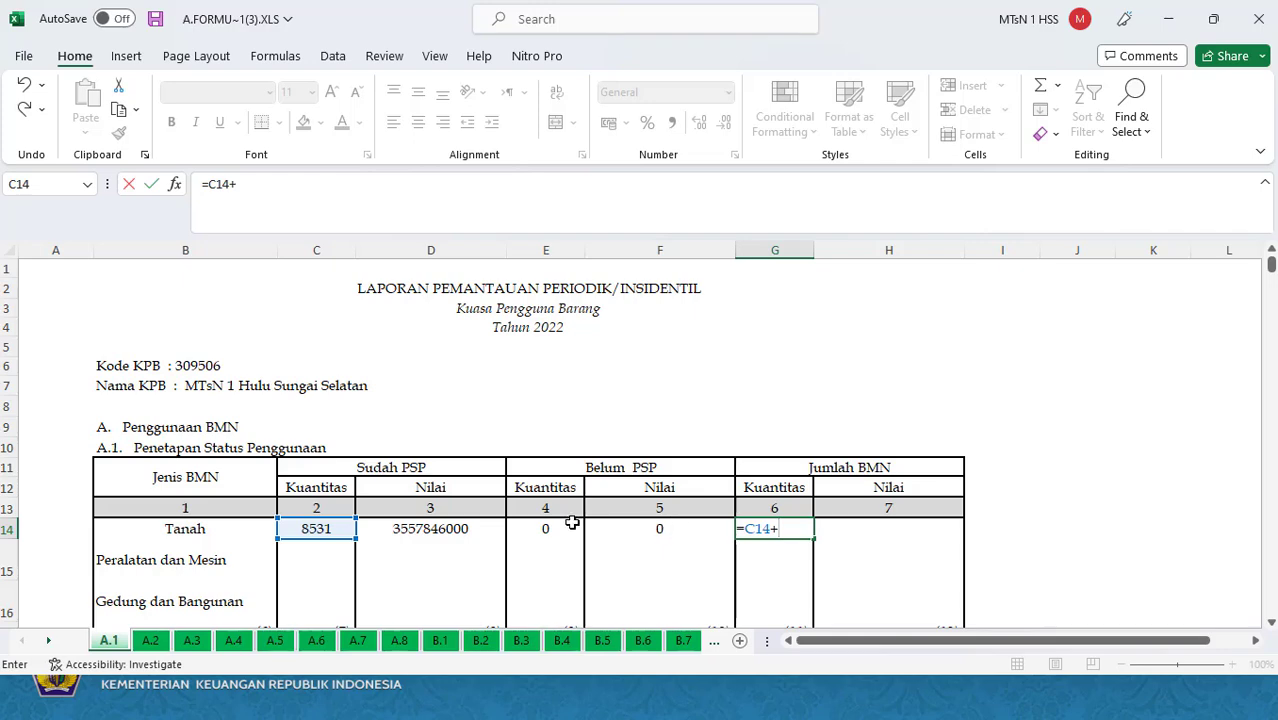
left_click(548, 528)
key("Return")
key("Up")
key("Right")
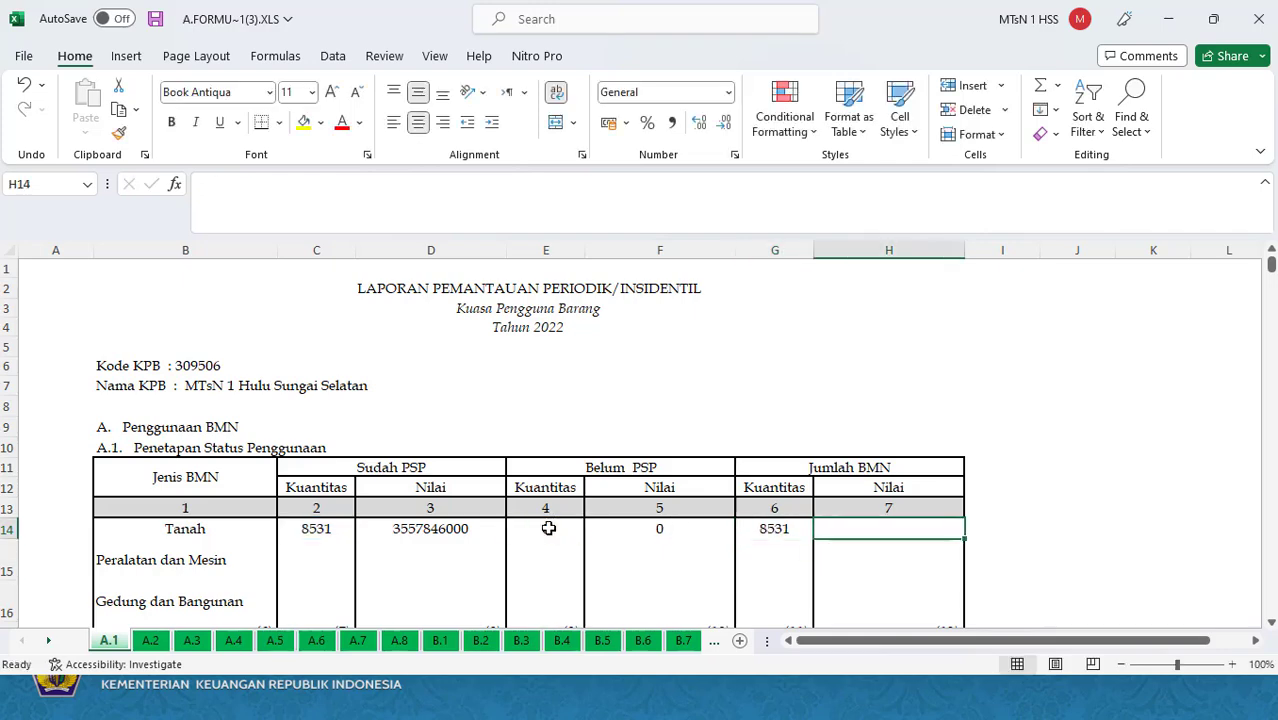
Enter the formula =D14+F14 in H14 to total the Nilai of Tanah under Jumlah BMN.
type("=")
left_click(419, 528)
type("+")
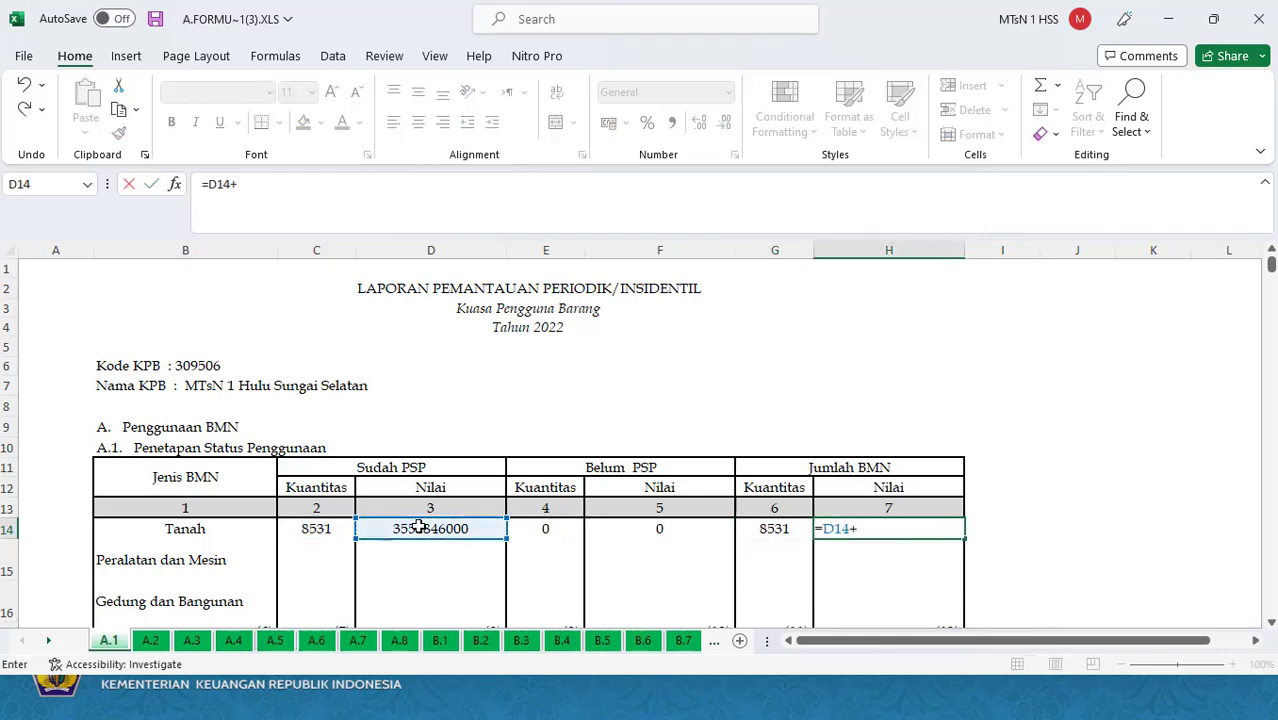
left_click(662, 528)
key("Return")
key("Return")
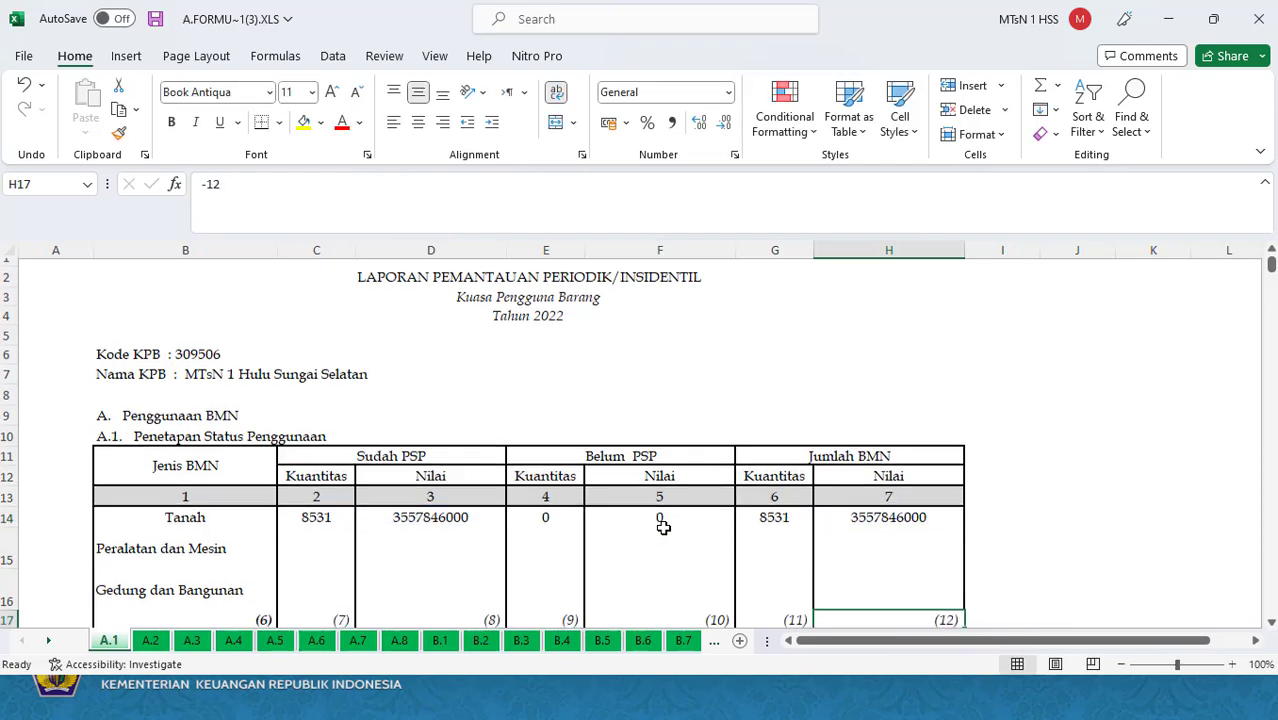
Switch to the PSP MTsN 1 HSS workbook and filter Jenis BMN to Peralatan dan Mesin Khusus TIK and Non TIK only.
left_click(195, 493)
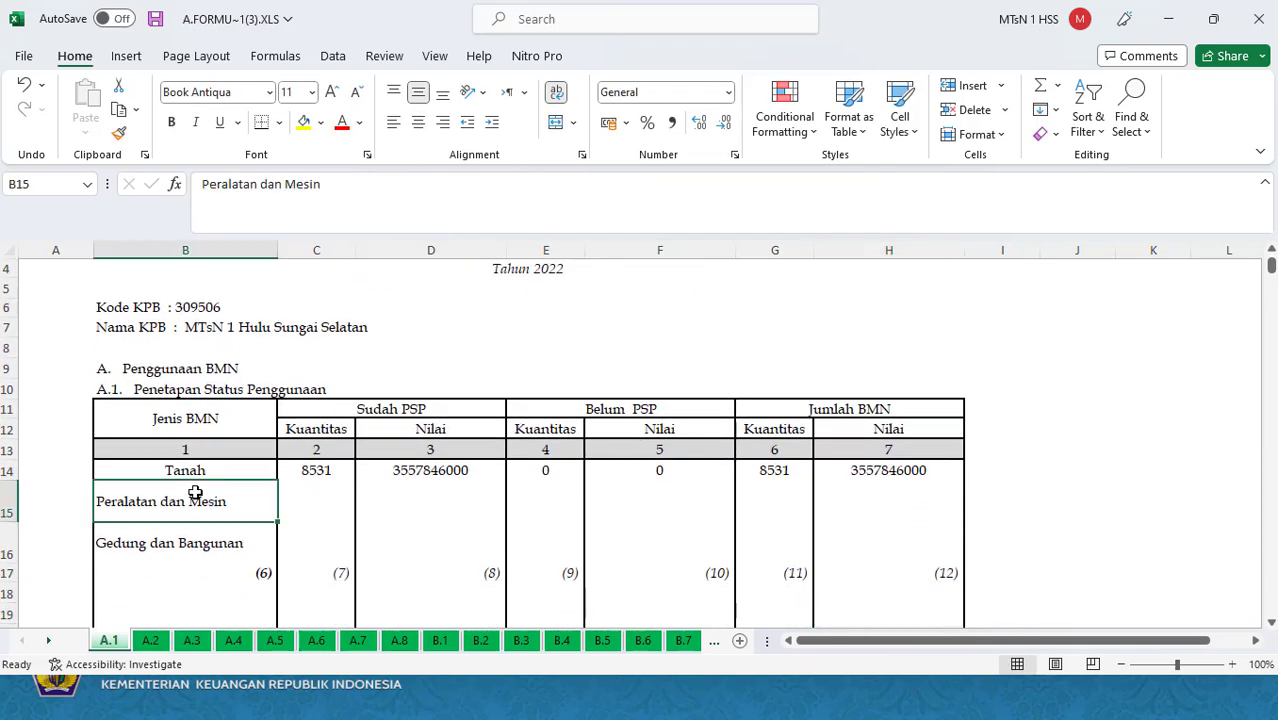
key("alt+Tab")
left_click(197, 346)
key("Left")
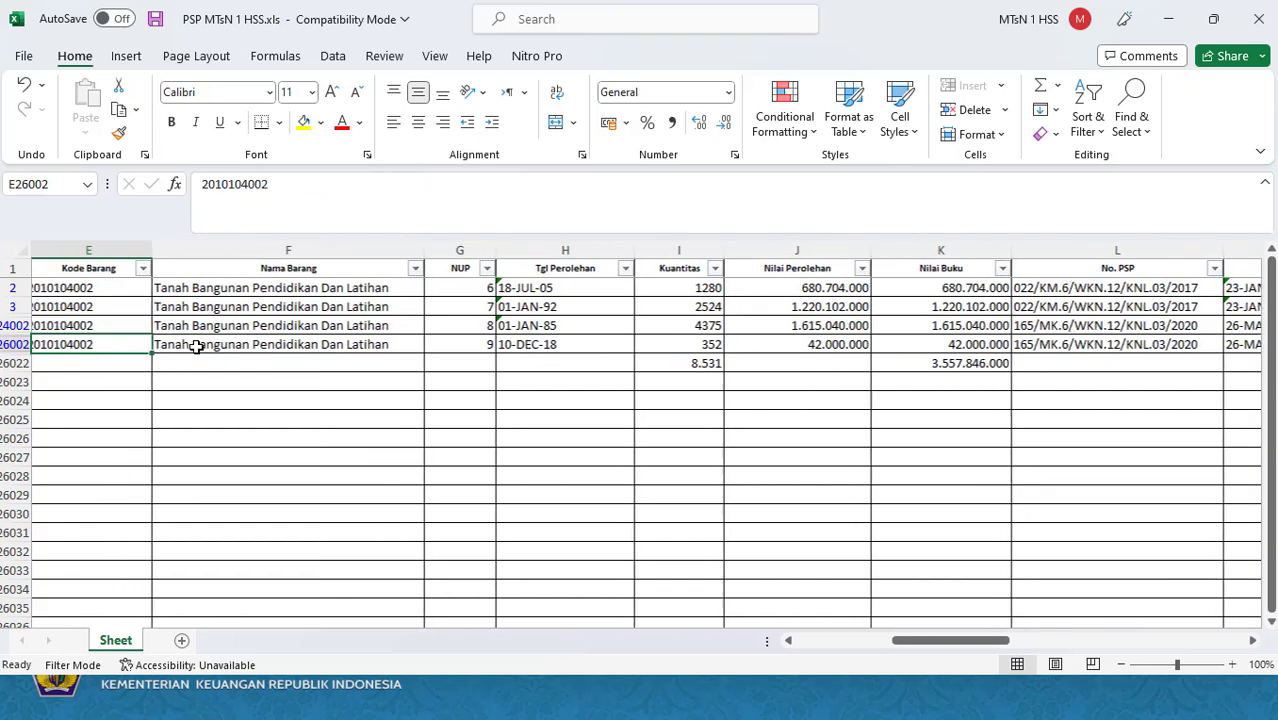
key("Left")
key("Left")
key("Left")
key("Left")
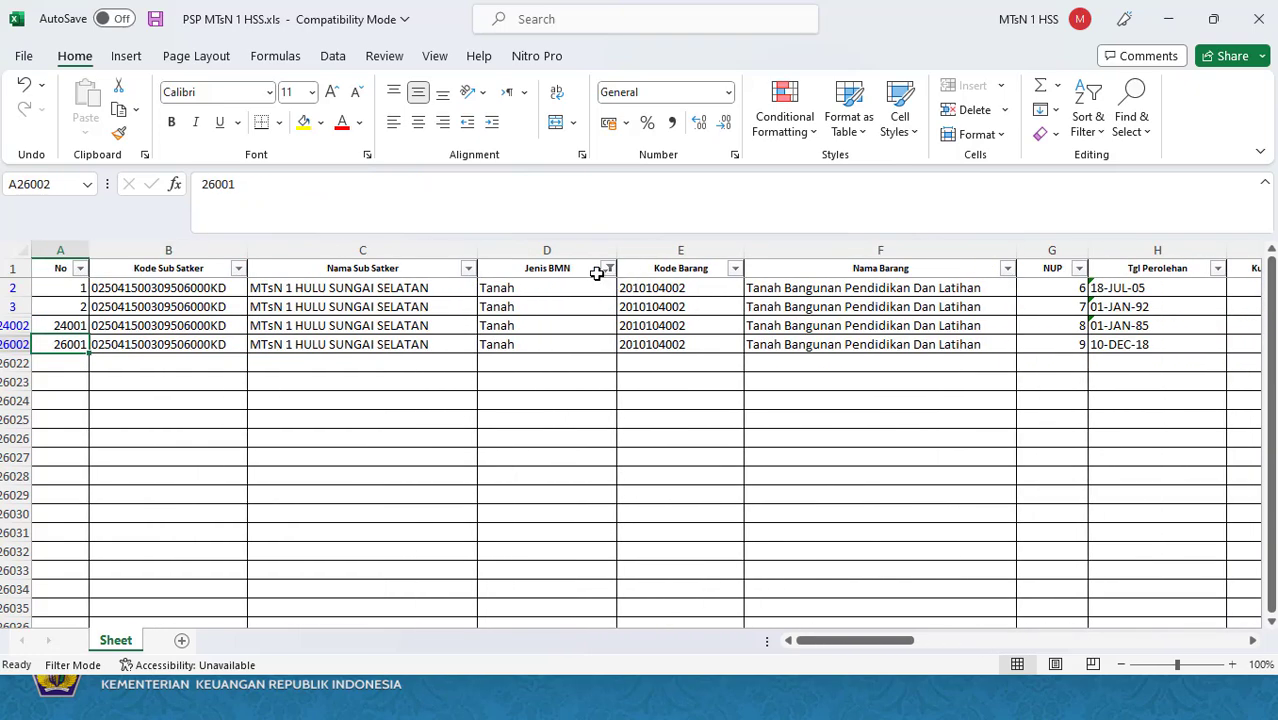
left_click(608, 270)
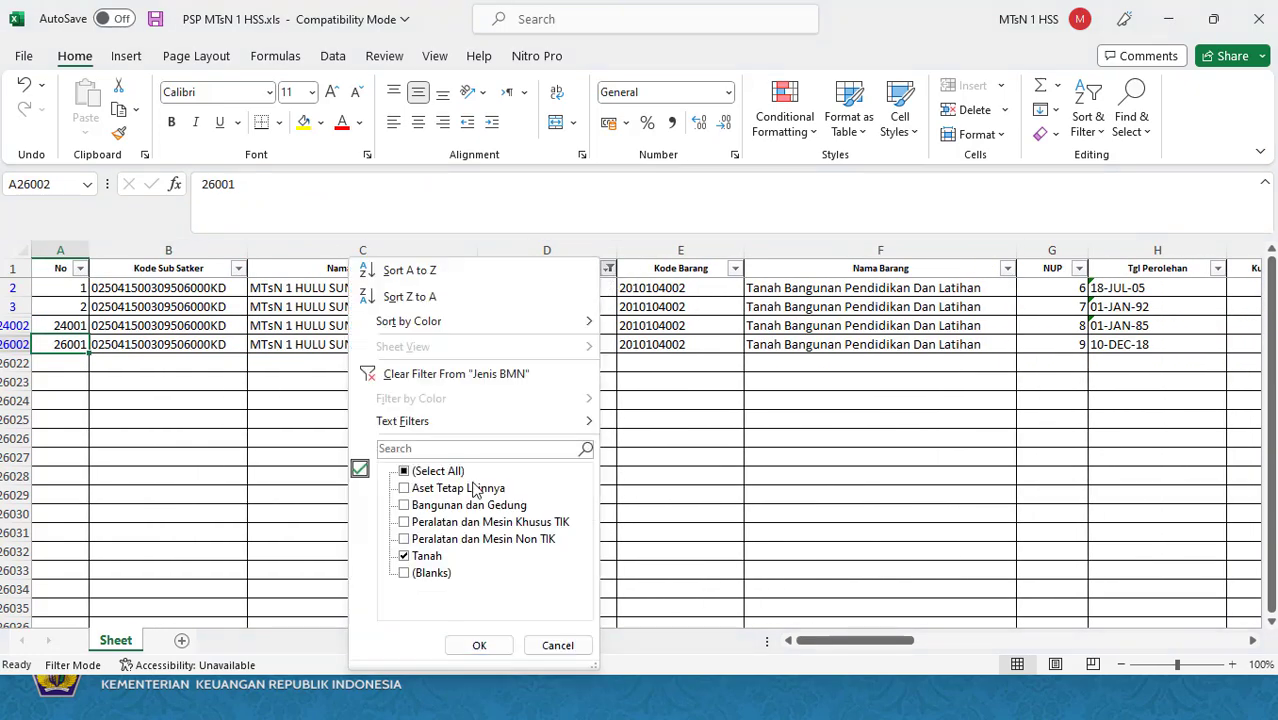
left_click(410, 558)
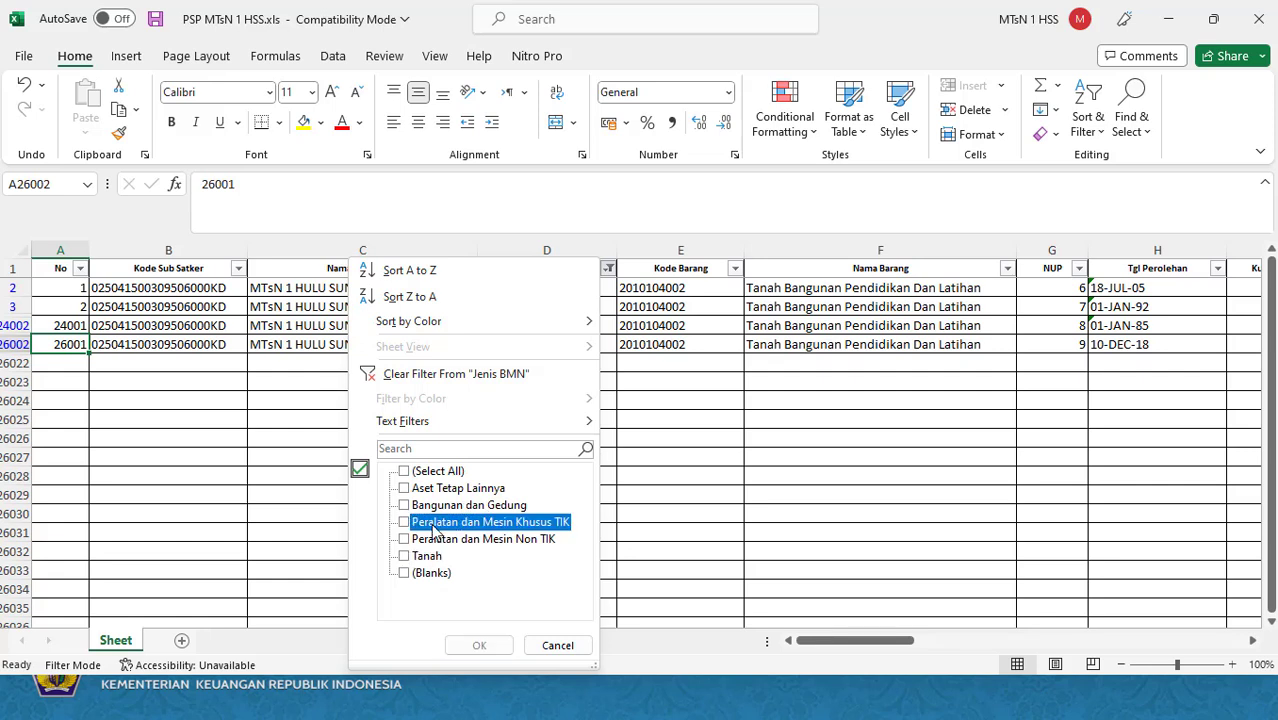
left_click(445, 527)
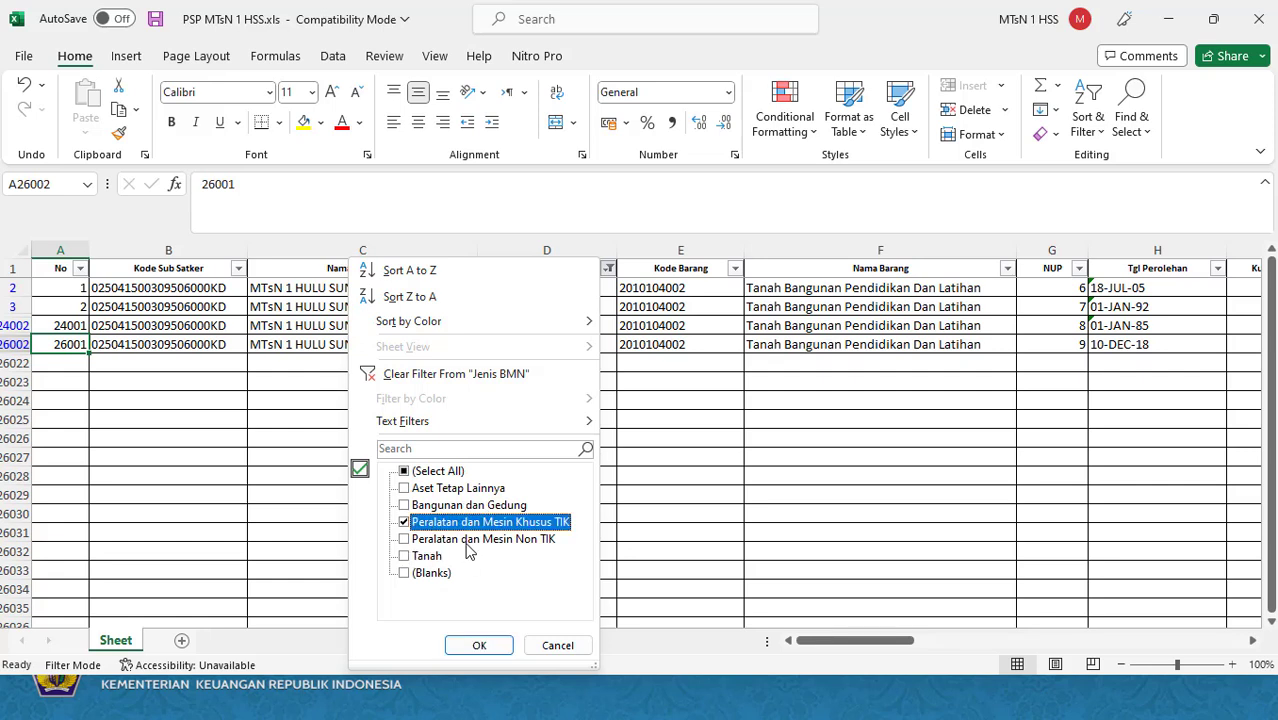
left_click(479, 645)
left_click(725, 360)
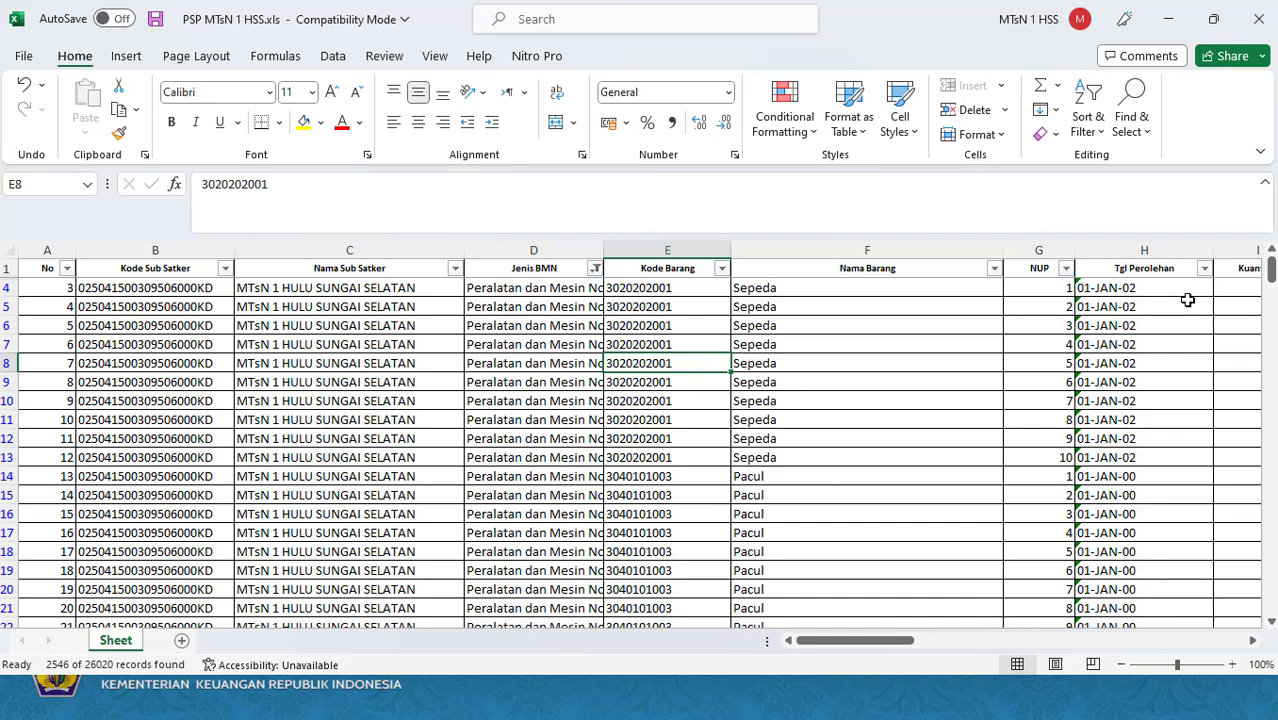
Check the Kuantitas and Nilai Buku subtotals in row 26022 below the filtered Peralatan dan Mesin items.
left_click(1039, 287)
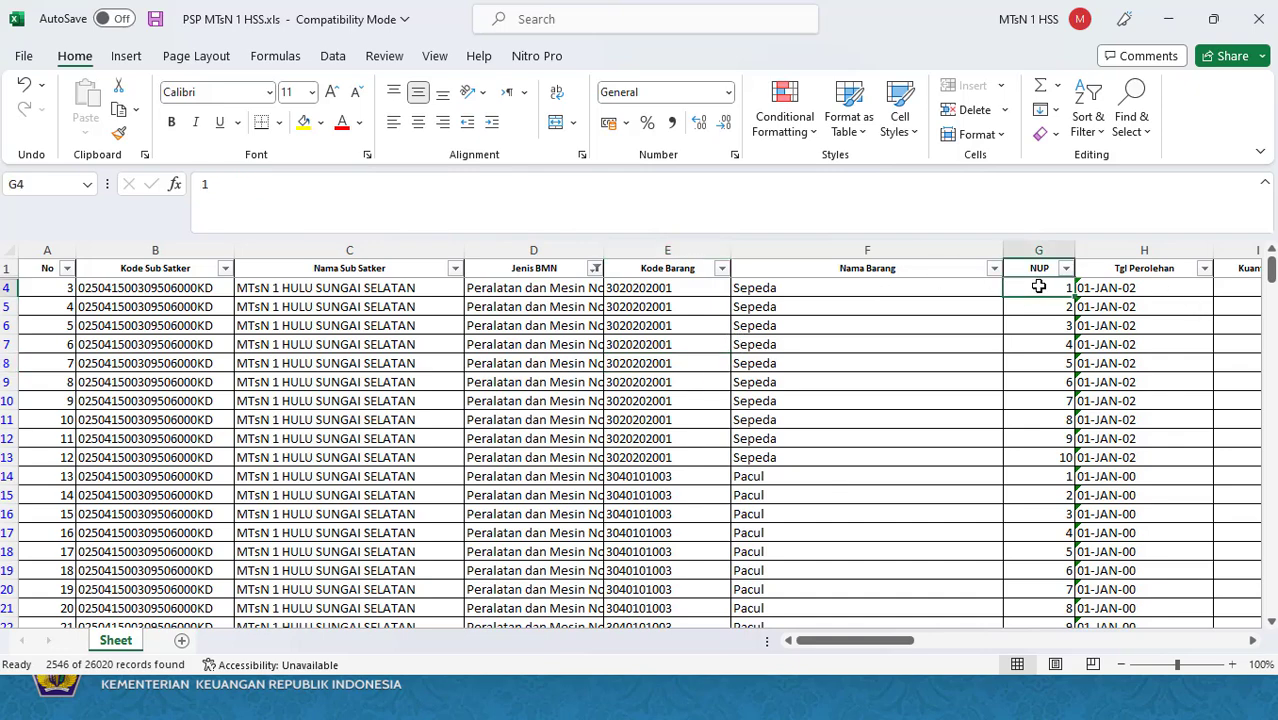
key("Right")
key("Right")
key("Right")
key("Left")
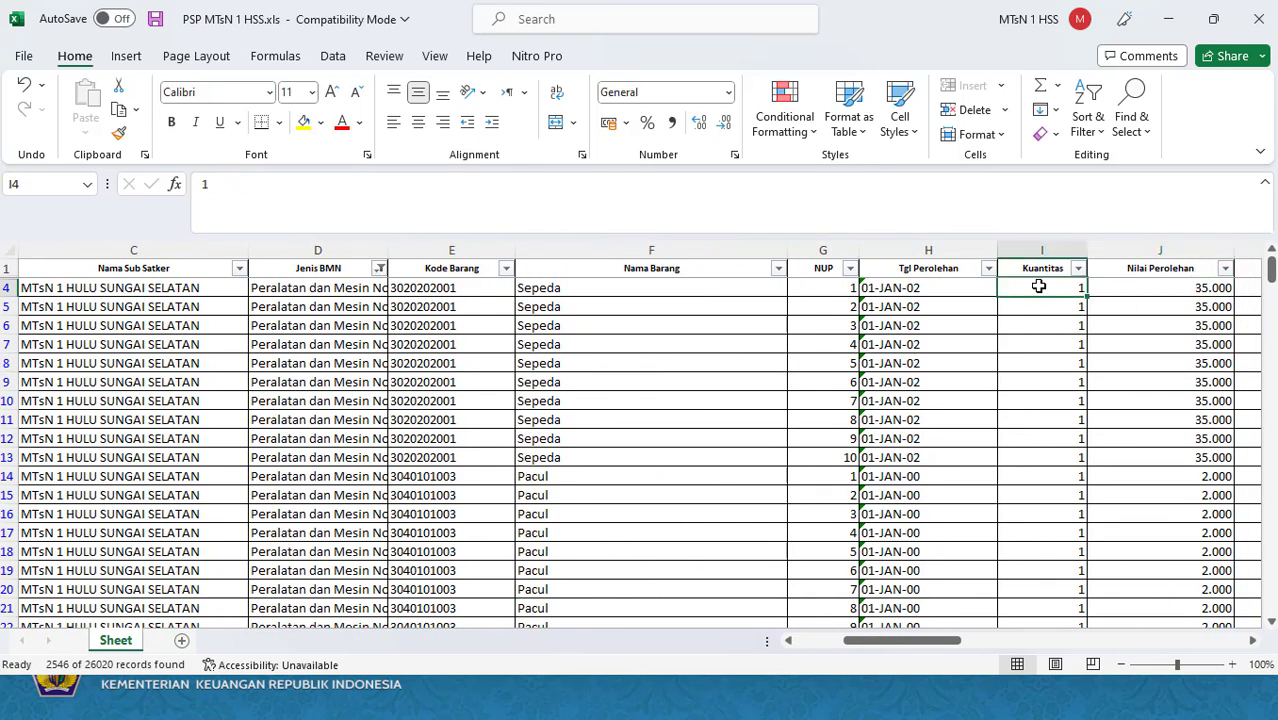
key("ctrl+shift+Down")
left_click(1065, 603)
key("Right")
key("Right")
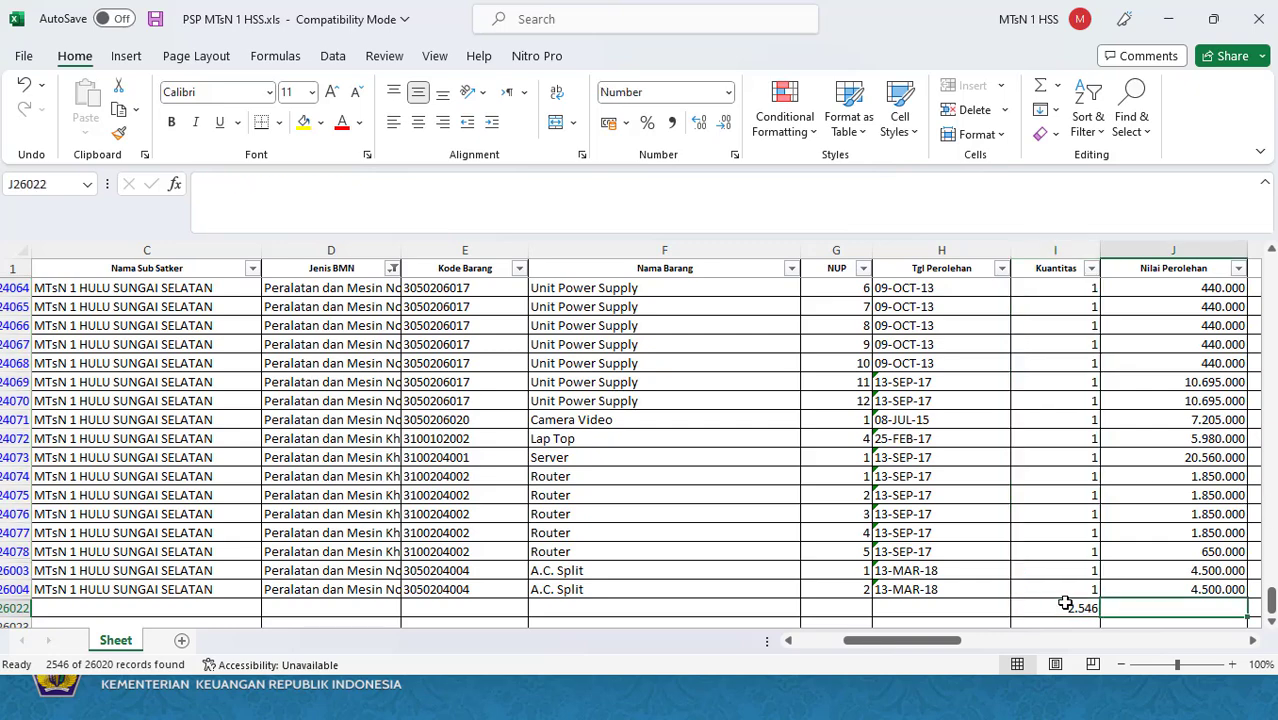
key("Left")
key("Right")
key("Left")
key("Left")
key("Left")
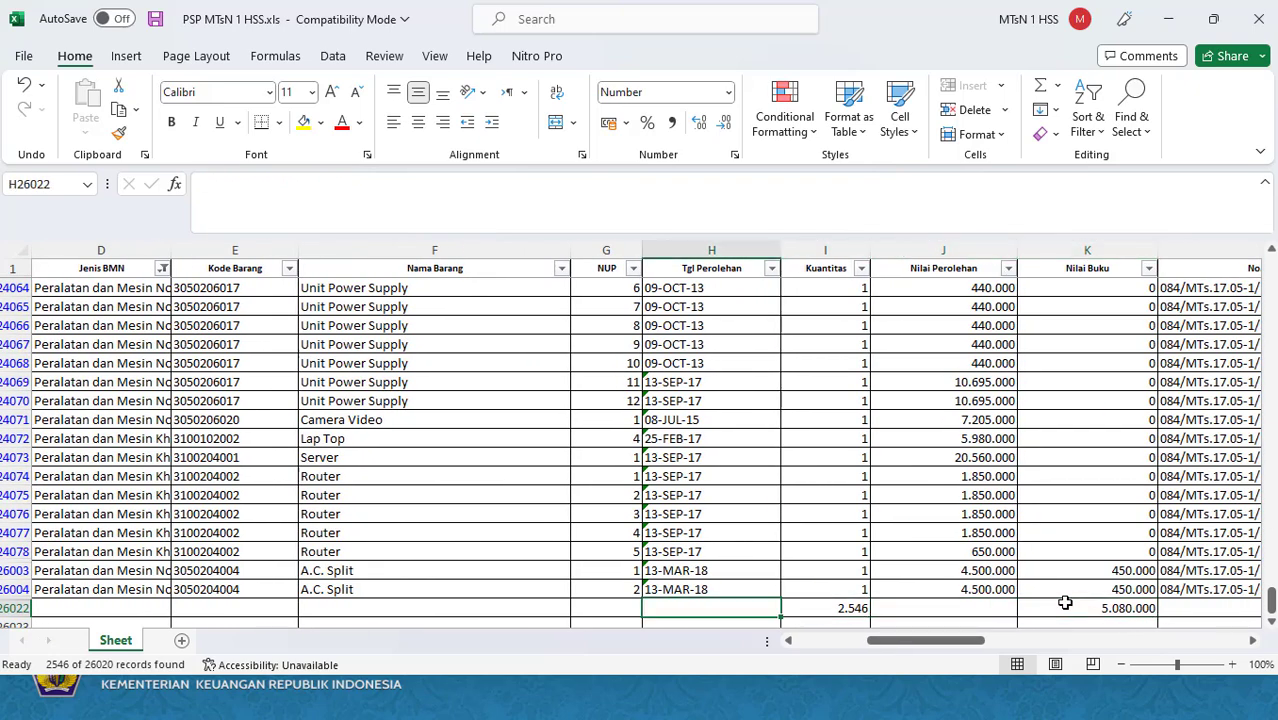
Copy the Peralatan dan Mesin Kuantitas subtotal from I26022 and paste it as a value into C15 of sheet A.1.
key("Right")
key("ctrl+c")
key("alt+Tab")
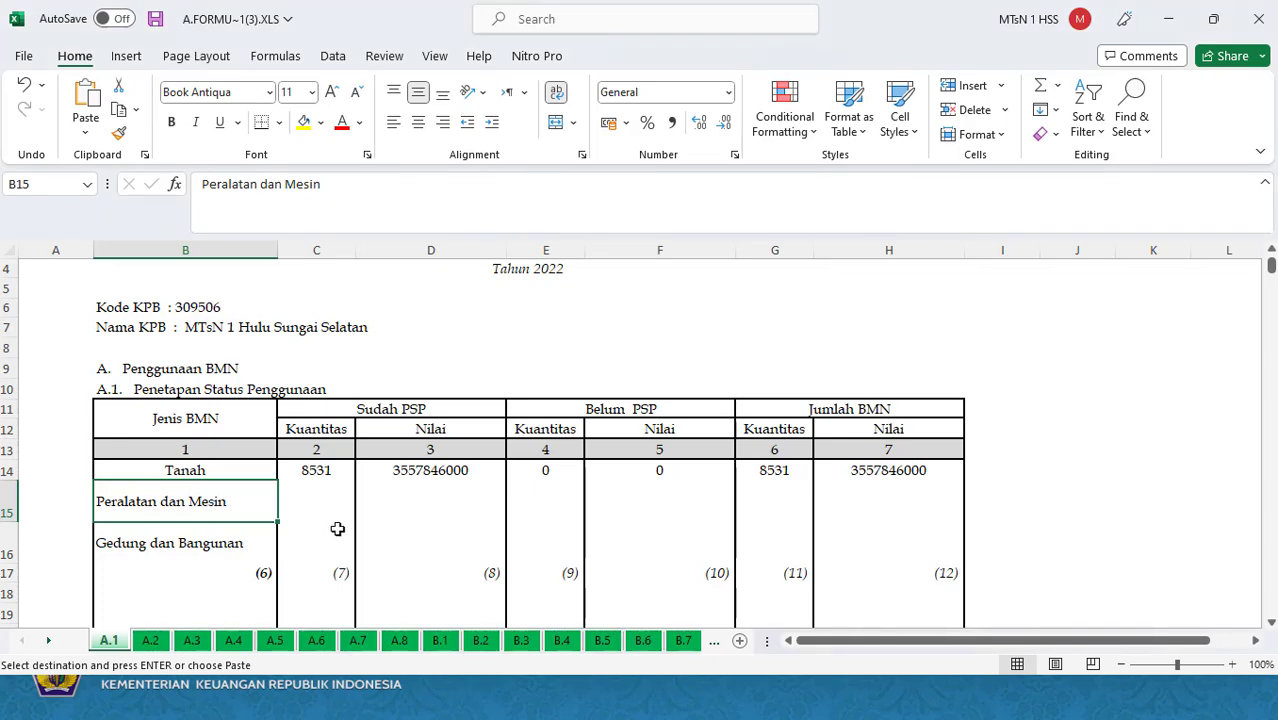
left_click(311, 503)
right_click(311, 503)
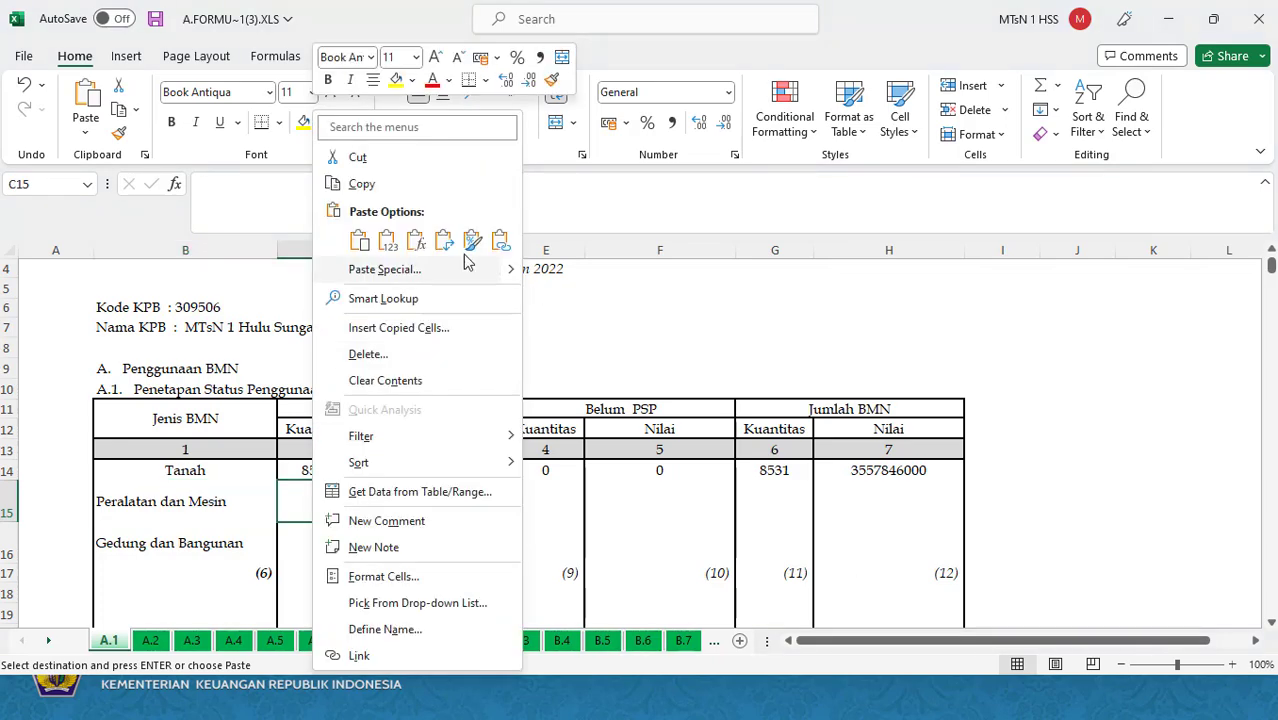
left_click(388, 248)
key("Right")
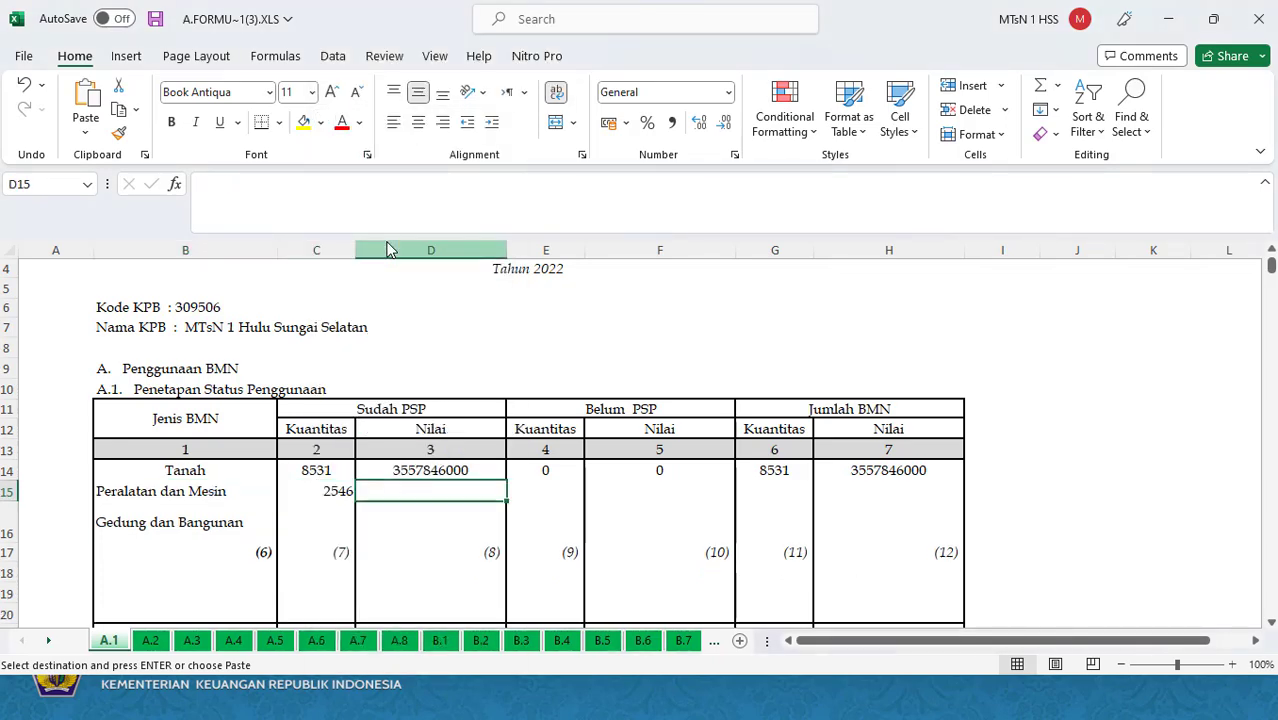
Copy the Peralatan dan Mesin Nilai Buku subtotal from K26022 and paste it as a value into D15 of sheet A.1.
key("alt+Tab")
key("ctrl+c")
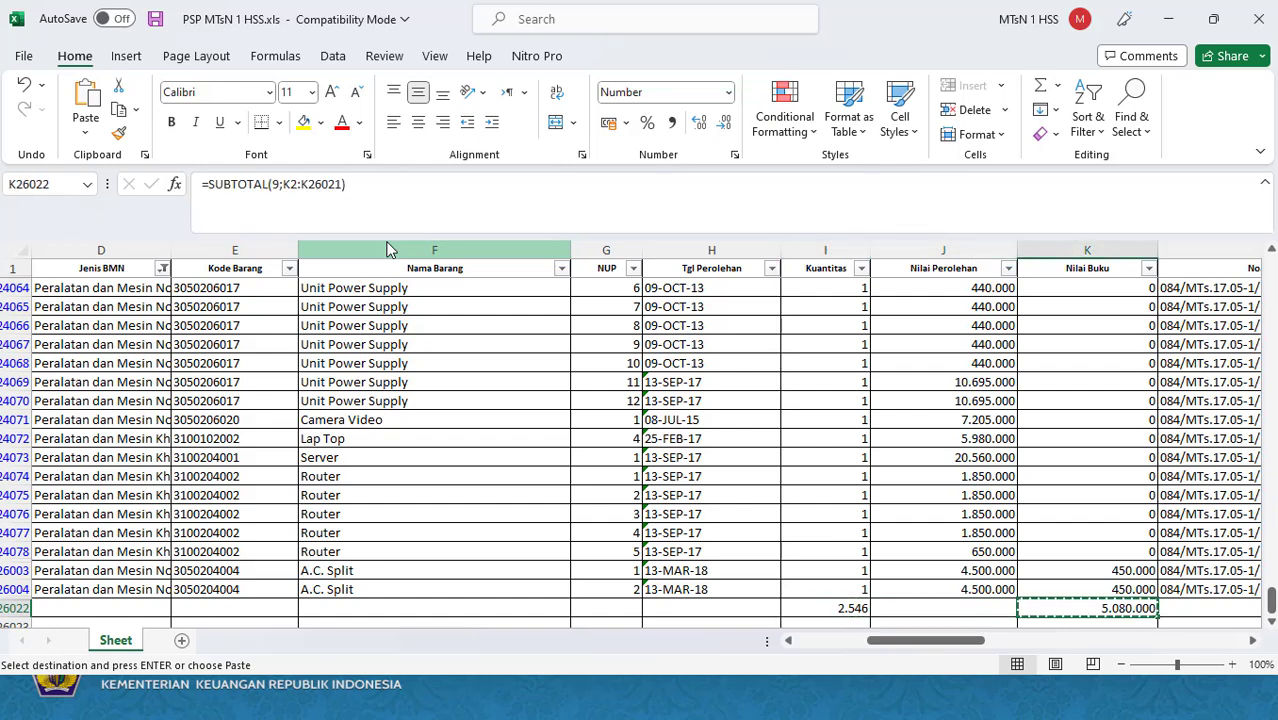
key("alt+Tab")
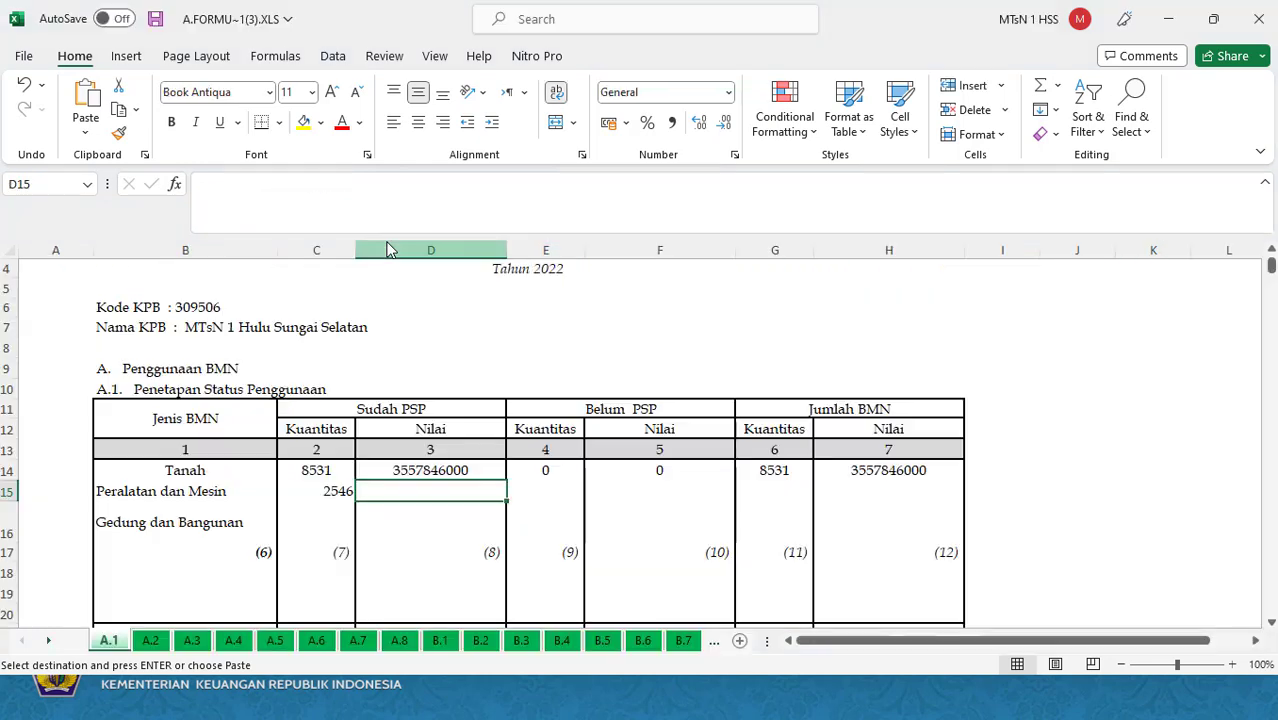
right_click(408, 492)
Copy the Belum PSP zeros of Tanah (E14:F14) into E15:F15 for Peralatan dan Mesin.
key("Up")
key("shift+Right")
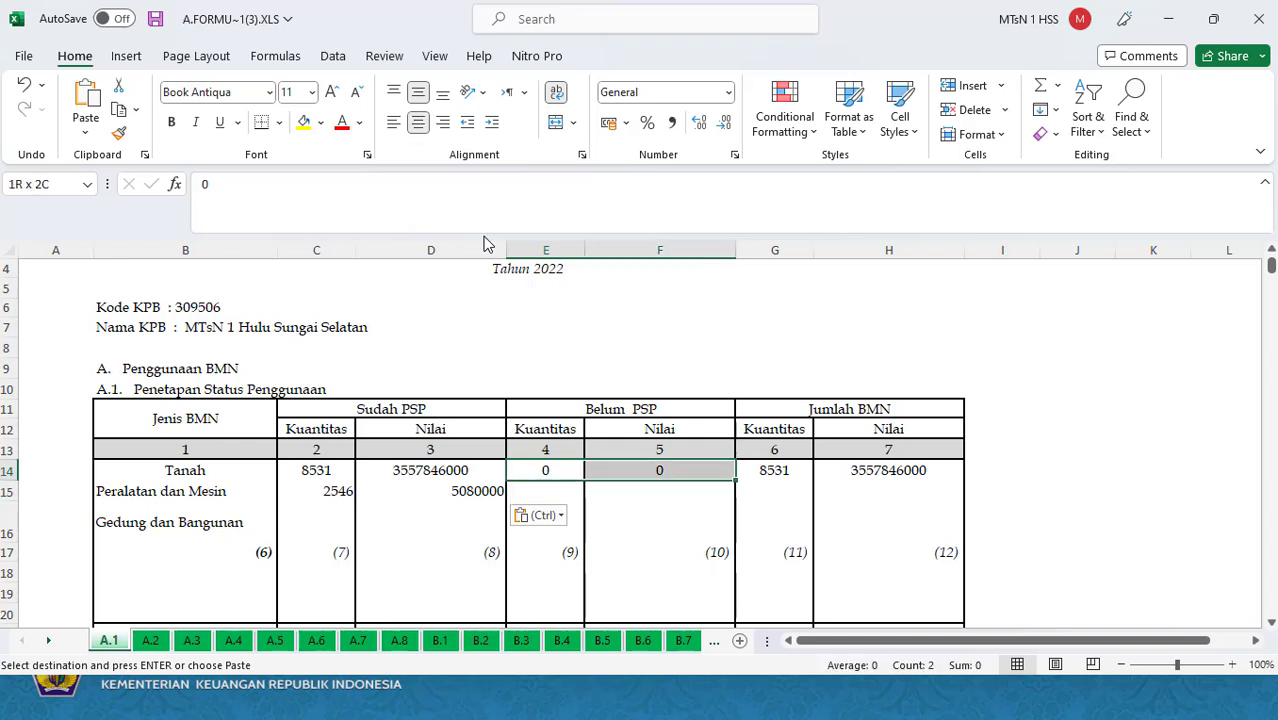
key("ctrl+c")
key("Down")
key("ctrl+v")
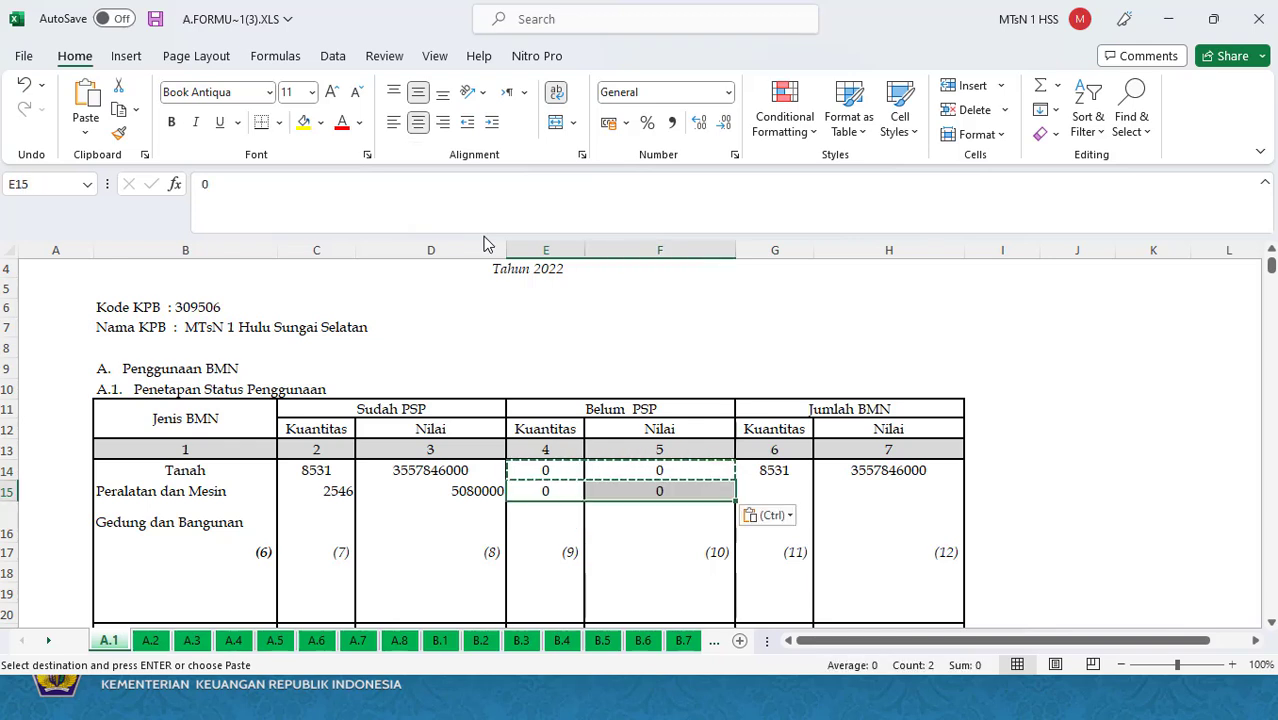
Copy the Jumlah BMN formulas from G14:H14 into G15:H15 for Peralatan dan Mesin.
key("Right")
key("Right")
key("Up")
key("shift+Right")
key("ctrl+c")
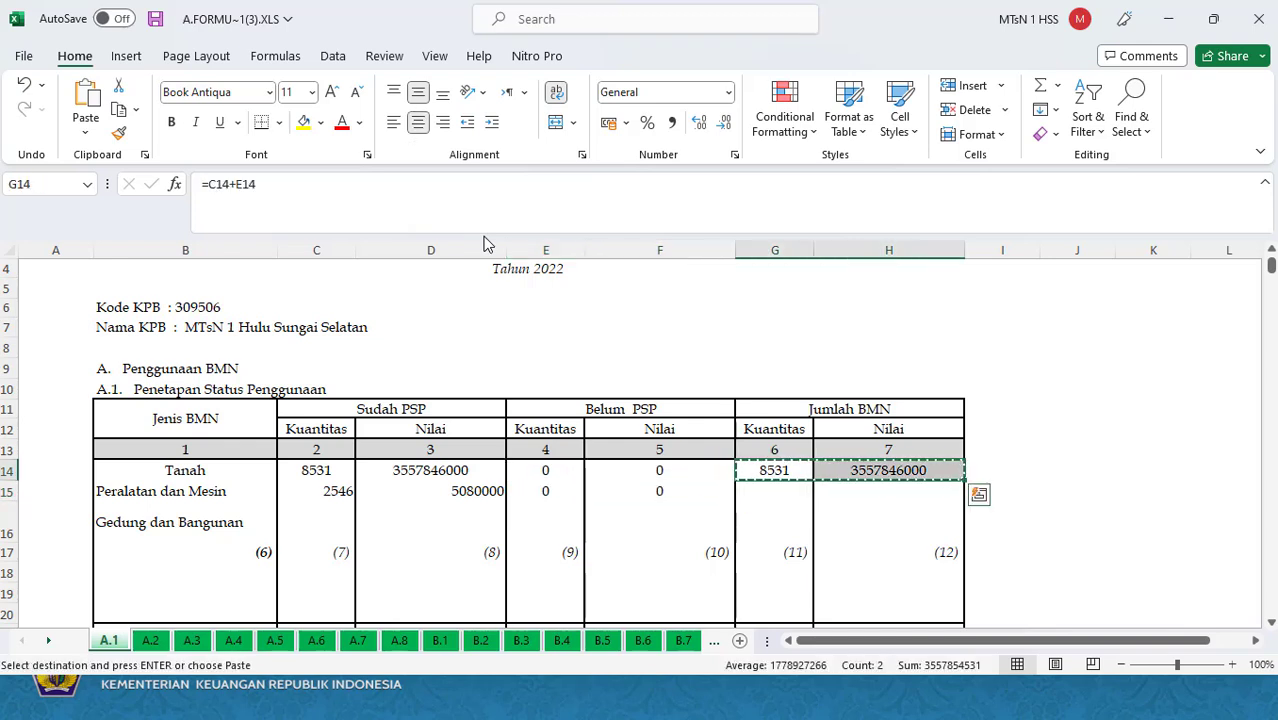
key("Down")
key("ctrl+v")
key("Down")
key("Down")
key("Down")
key("Down")
key("Down")
key("Down")
key("Down")
key("Down")
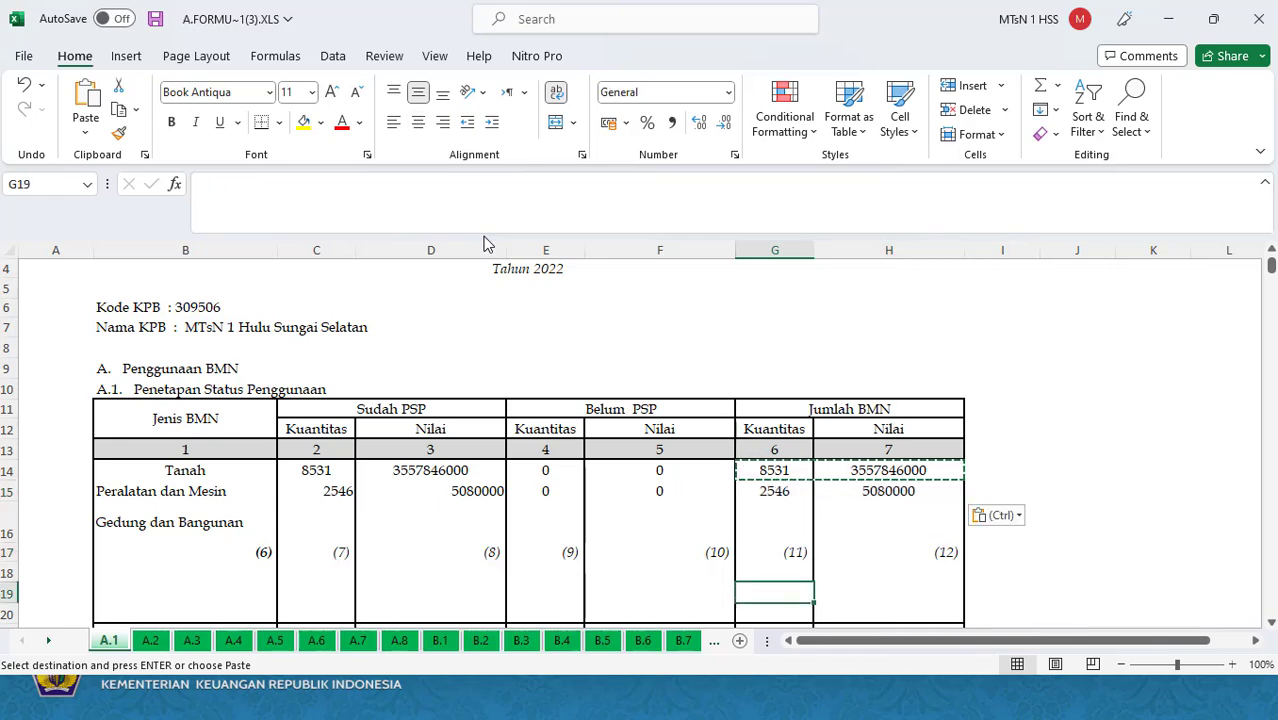
key("Up")
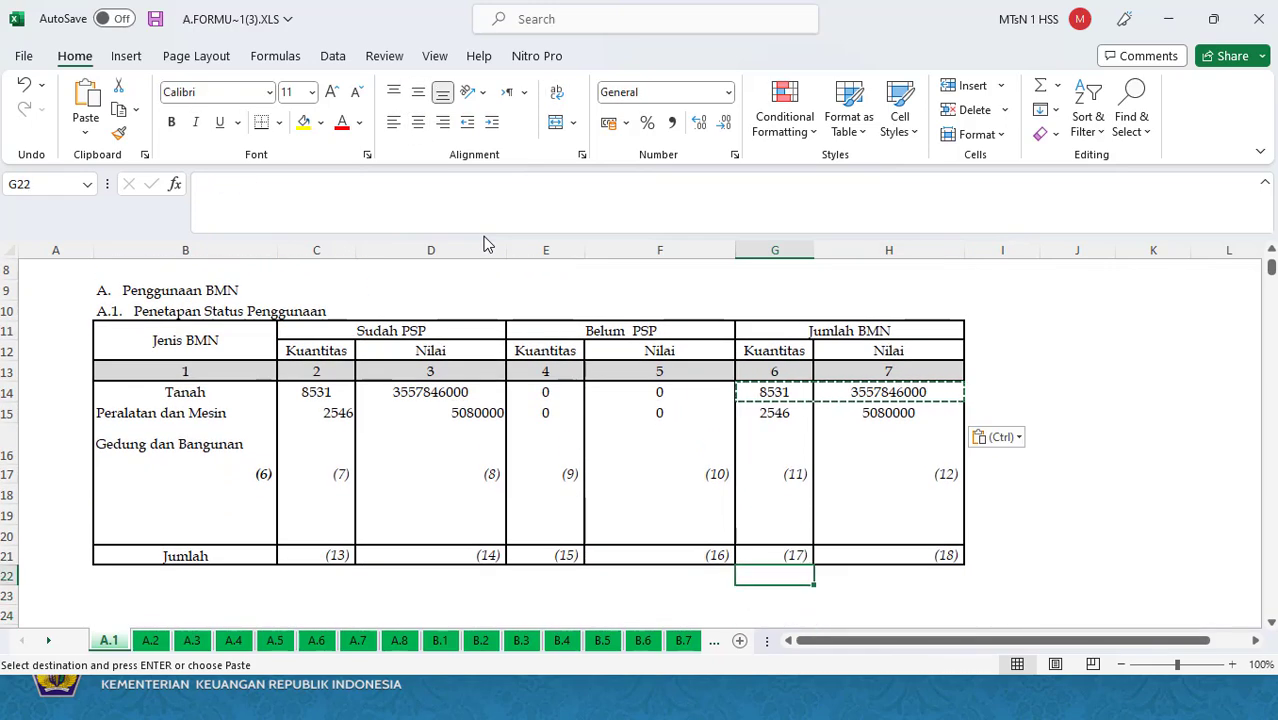
Return to the PSP workbook and filter the Jenis BMN column to Bangunan dan Gedung only.
key("alt+Tab")
left_click(272, 352)
key("Left")
key("Left")
key("Left")
key("Left")
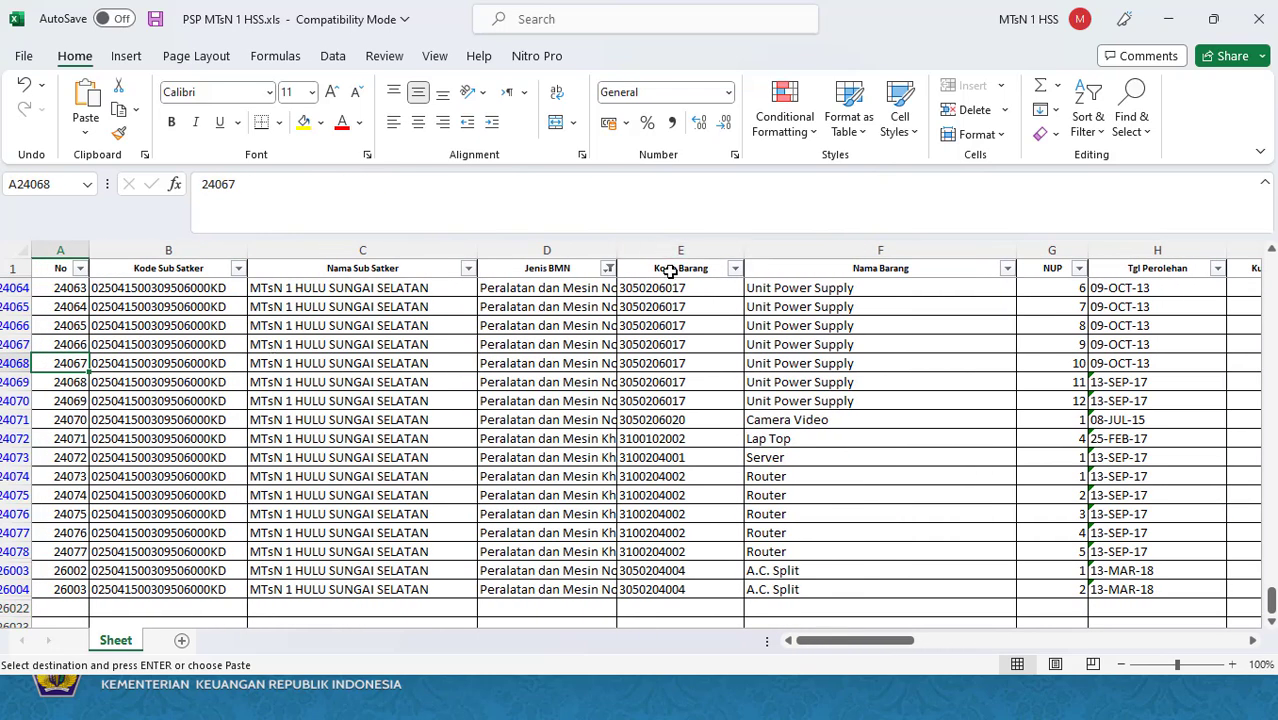
left_click(608, 270)
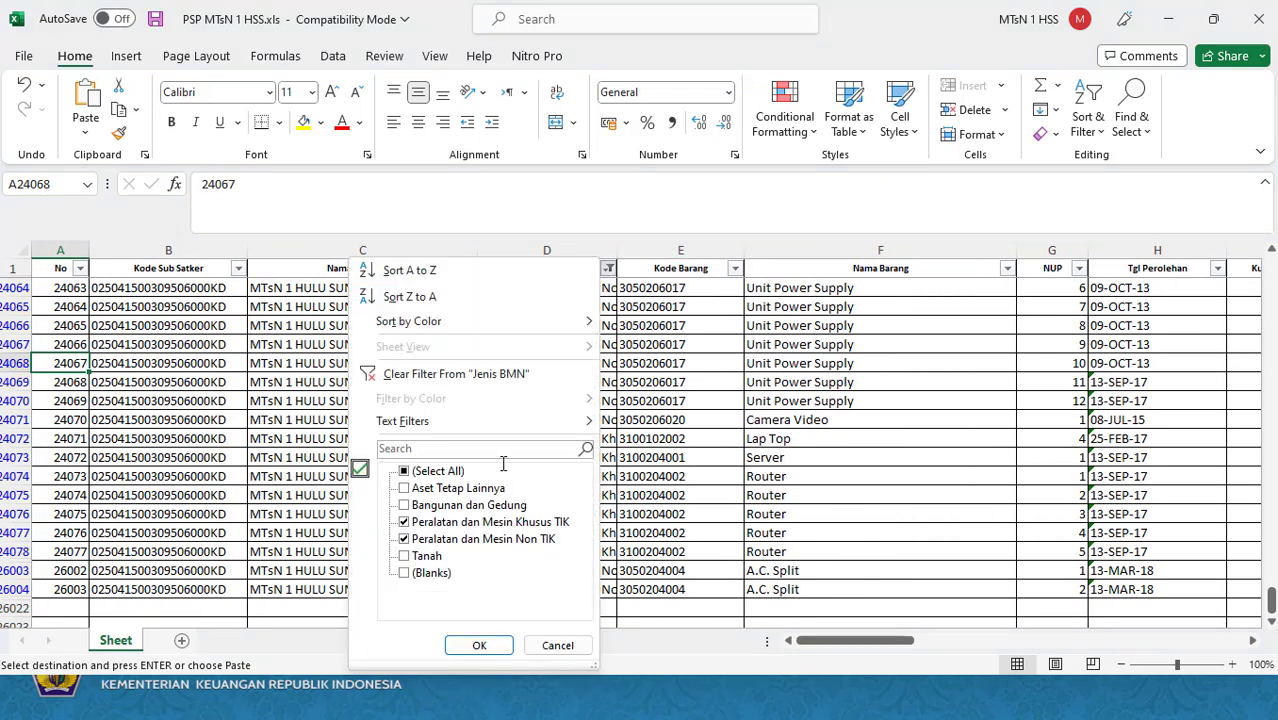
left_click(403, 522)
left_click(404, 540)
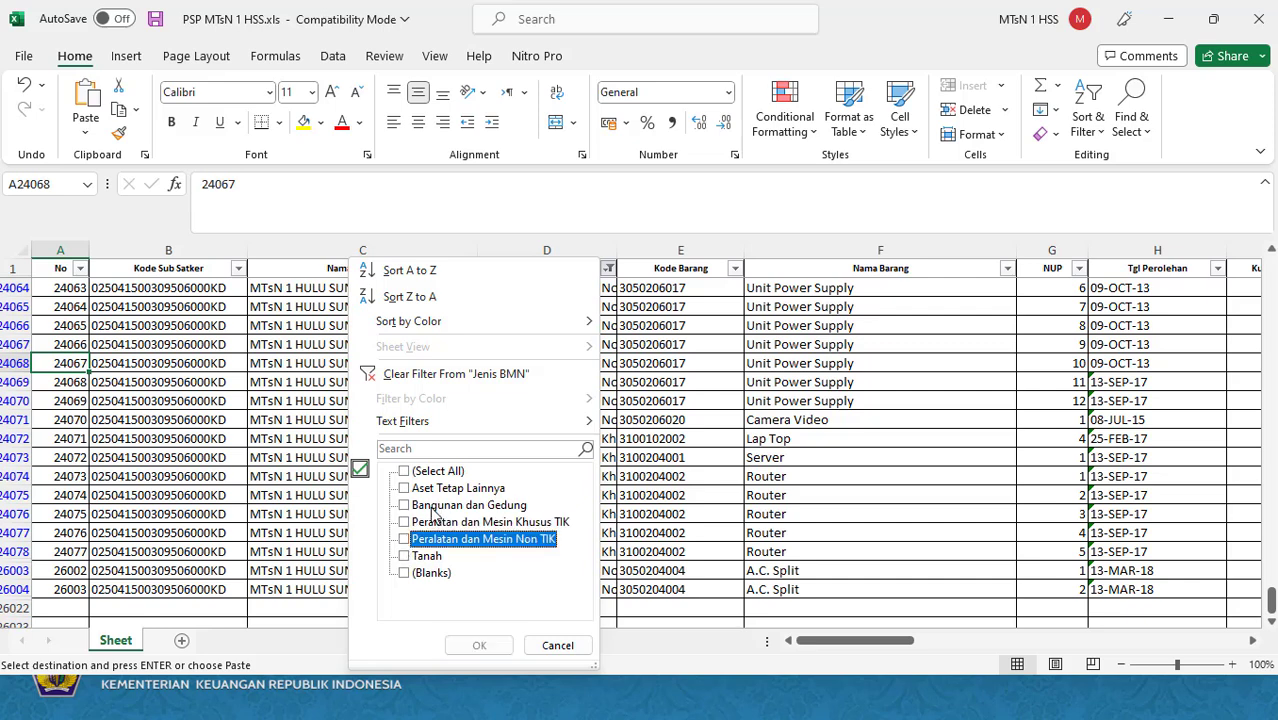
left_click(431, 506)
left_click(476, 646)
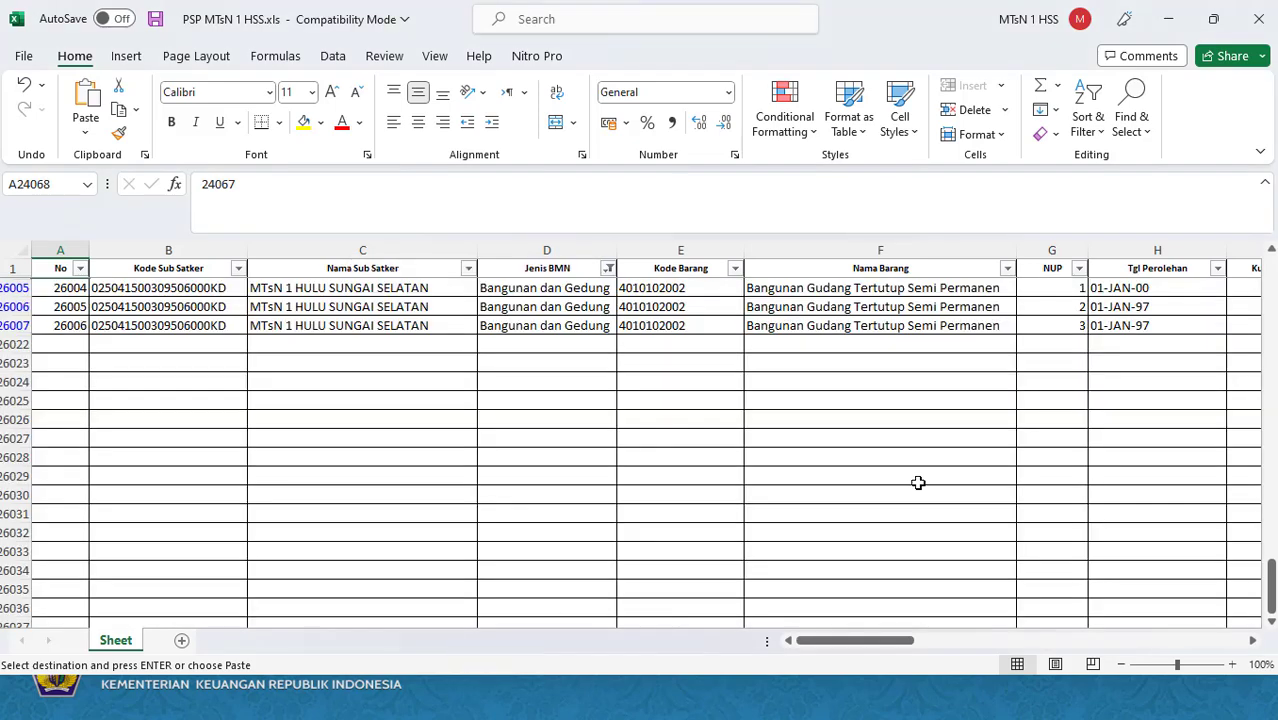
Copy the Bangunan dan Gedung Nilai Buku subtotal from K26022 and paste it as a value into D16 of sheet A.1.
left_click(1067, 319)
key("Right")
key("Right")
key("Right")
key("Right")
key("Right")
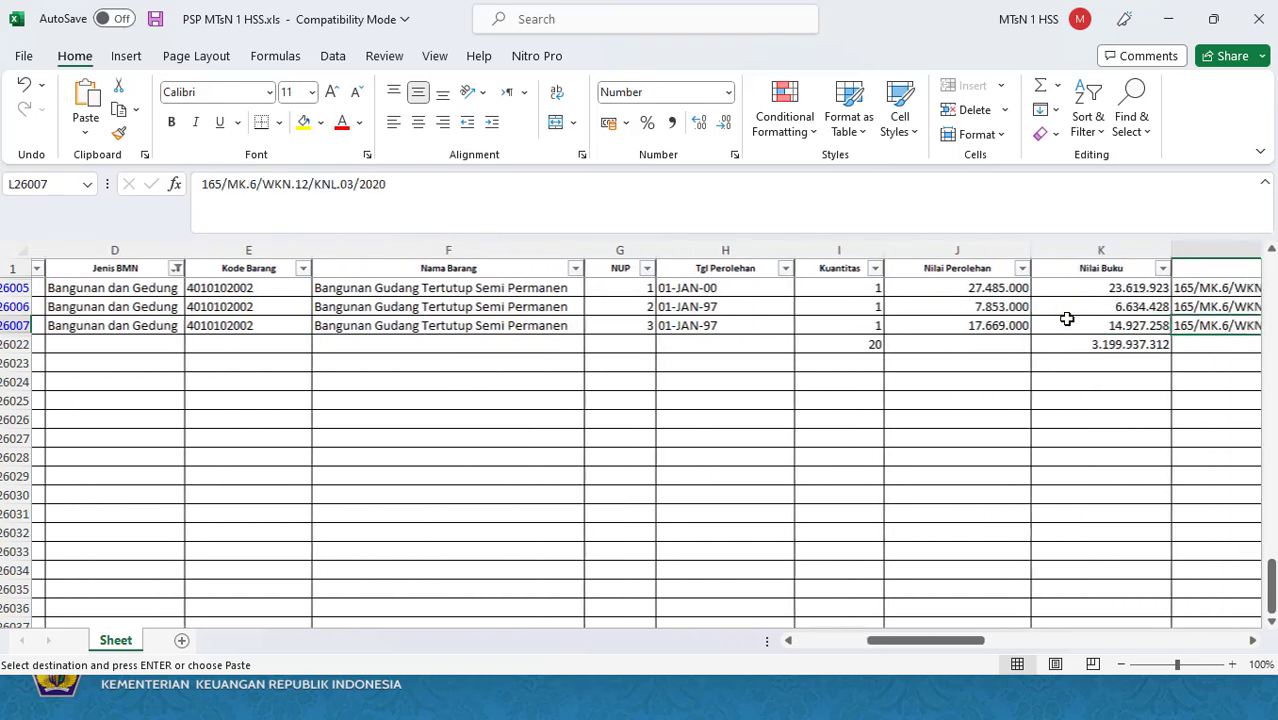
left_click(720, 344)
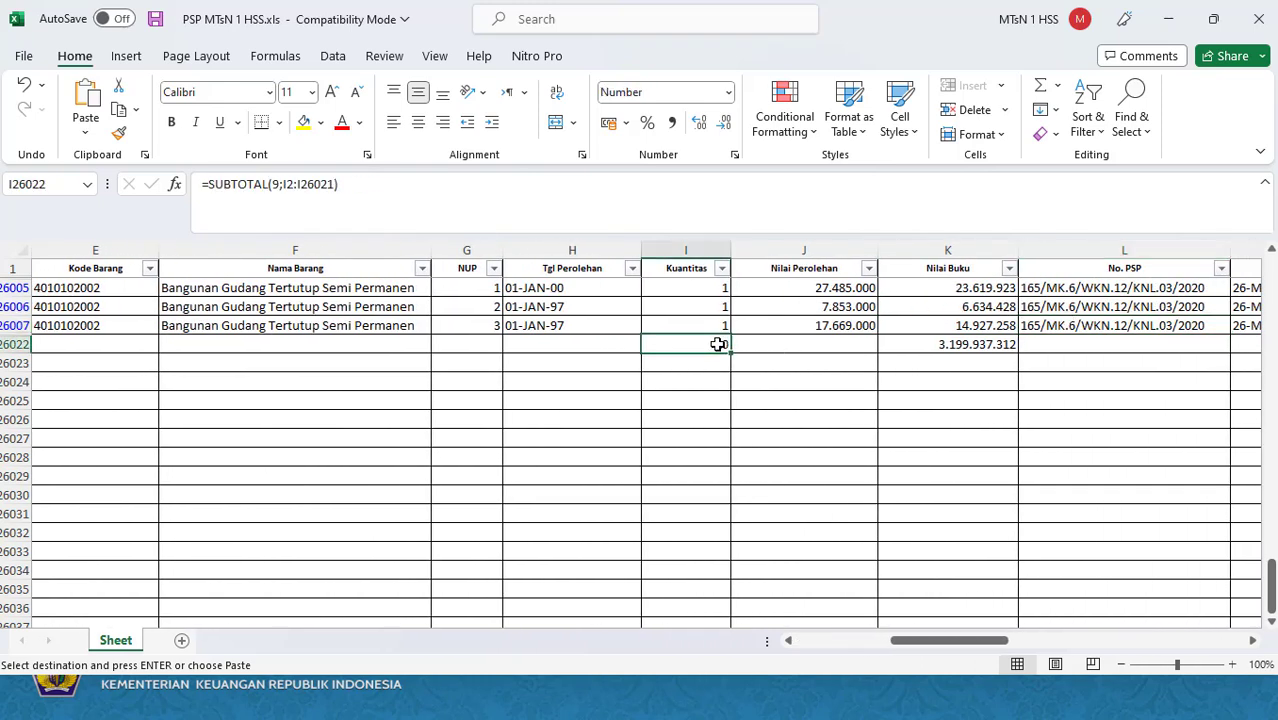
left_click(945, 344)
key("alt+Tab")
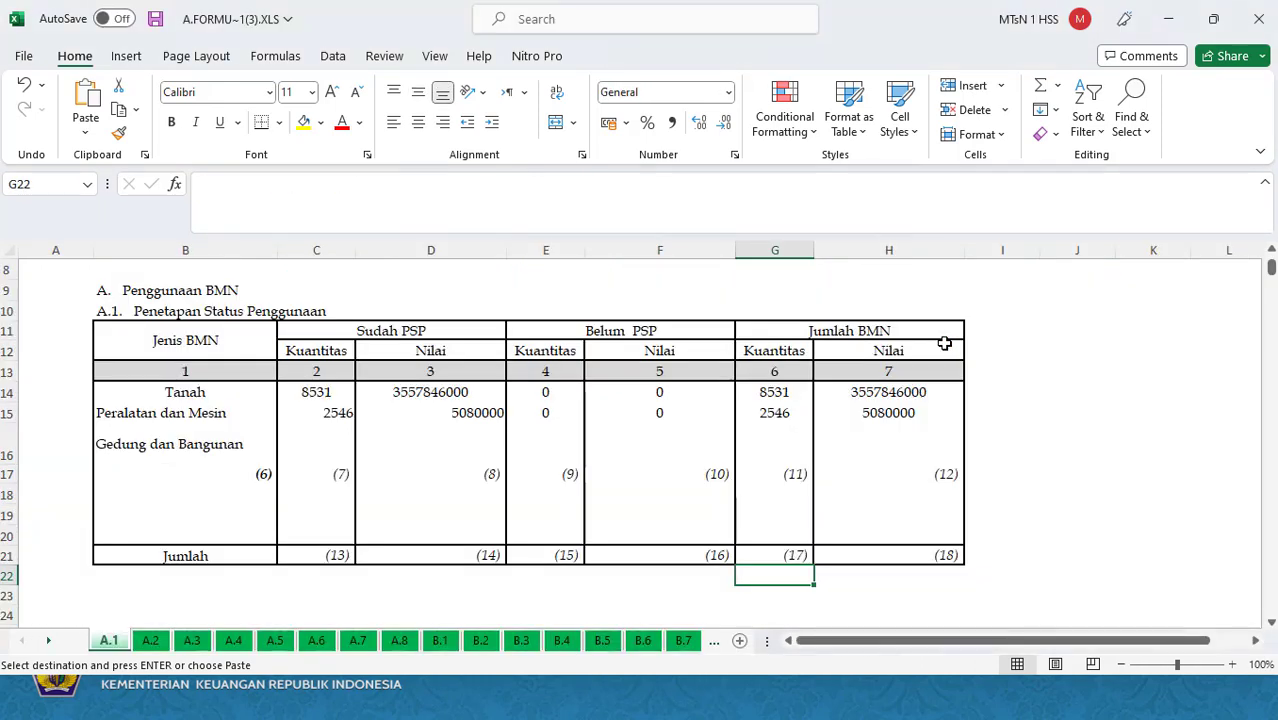
left_click(425, 438)
right_click(428, 437)
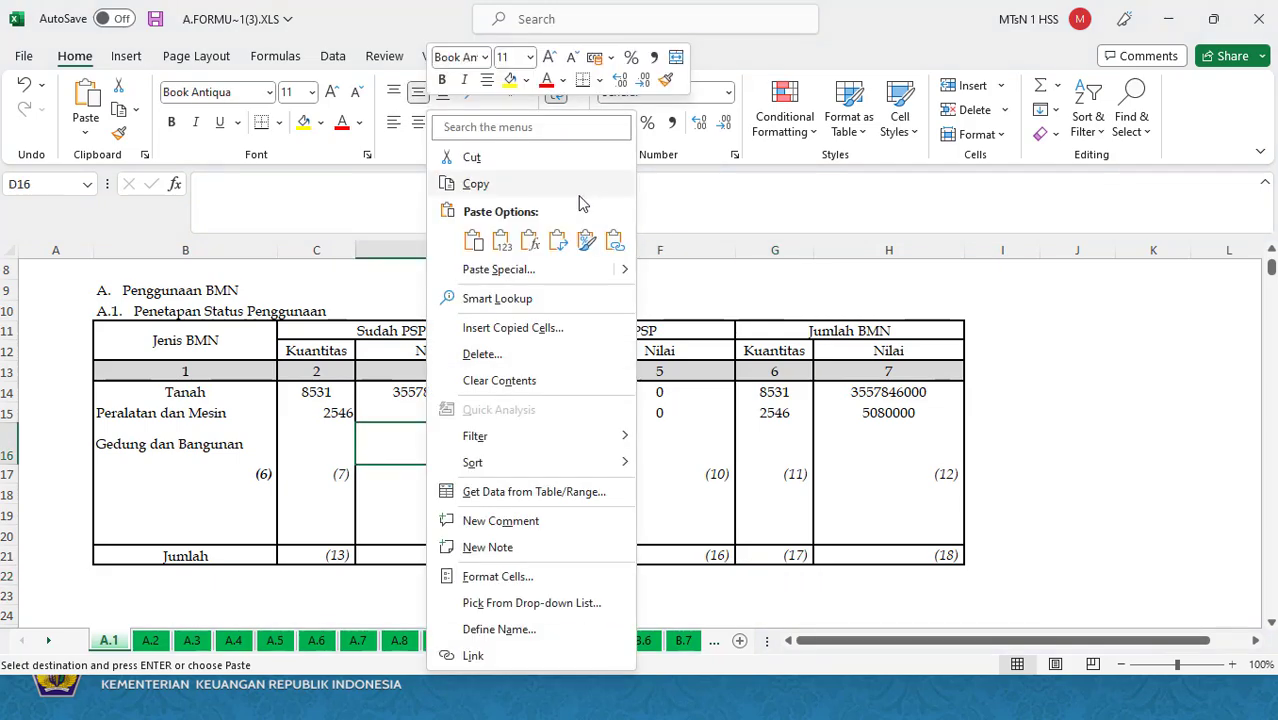
left_click(501, 246)
key("Left")
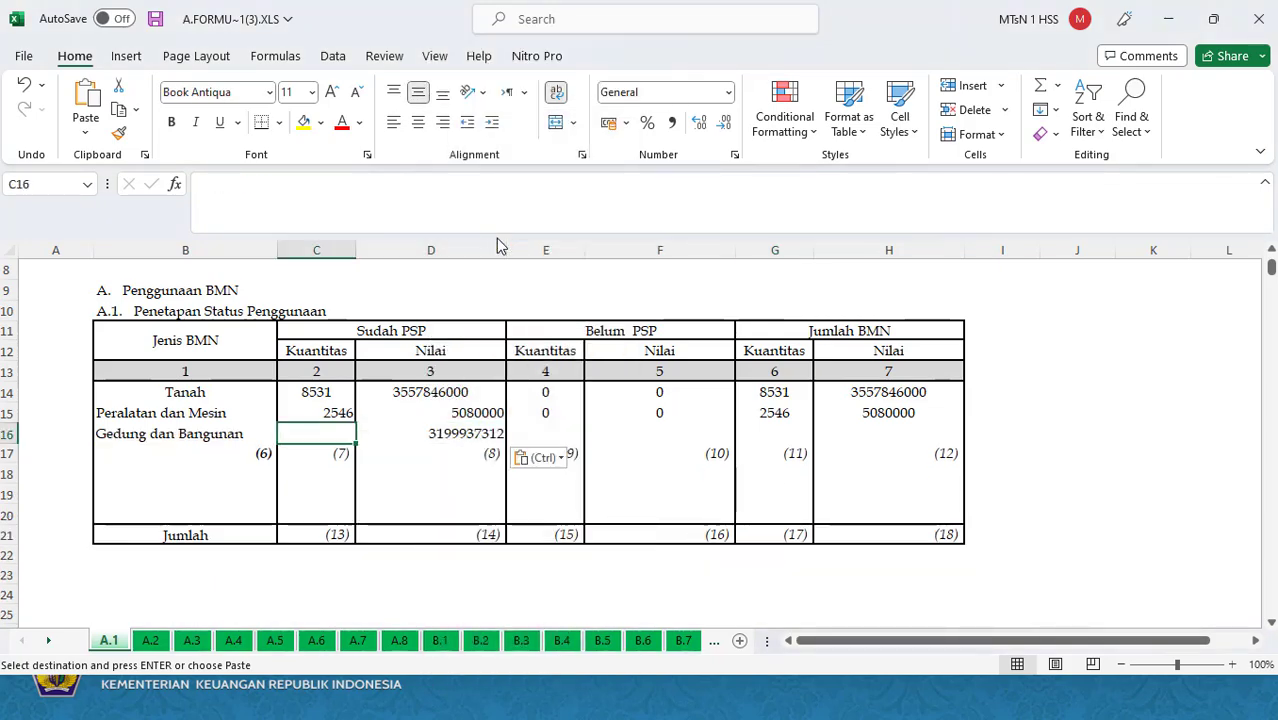
Enter 20 as the Gedung dan Bangunan quantity in C16 and copy E15:H15 into E16:H16.
type("20")
key("Tab")
key("Right")
key("Up")
key("shift+Right")
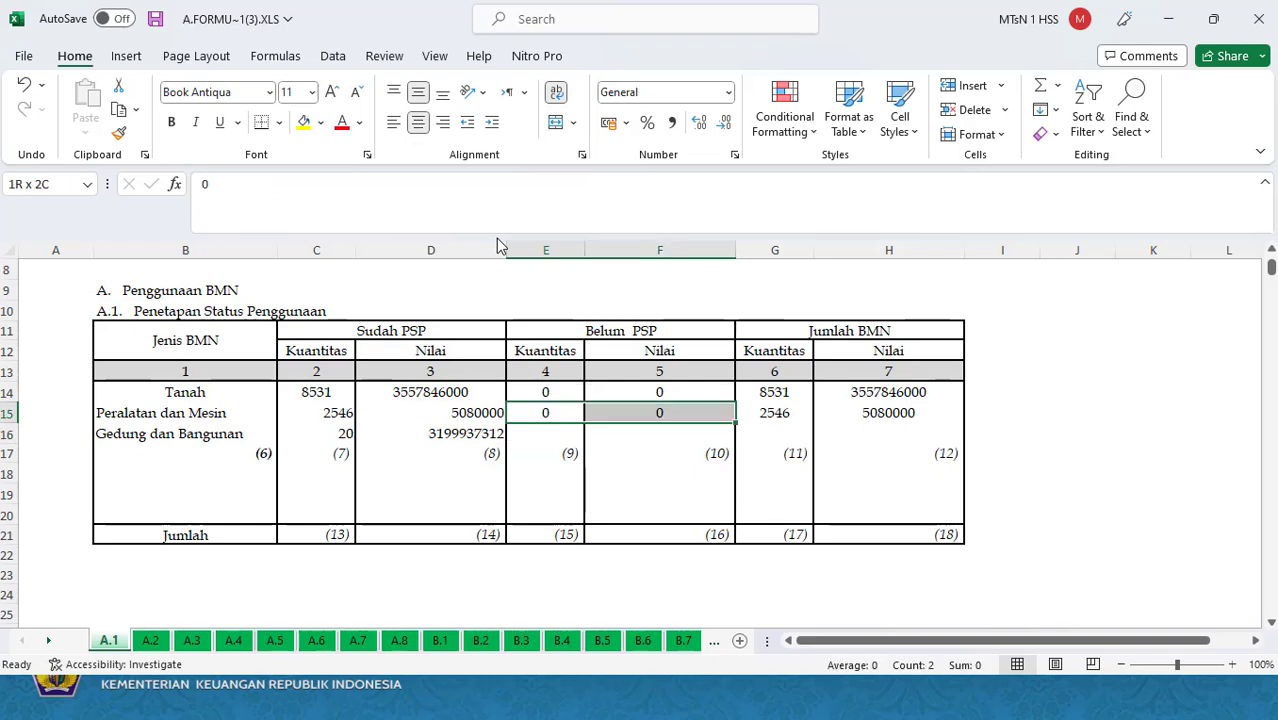
key("shift+Right")
key("shift+Right")
key("ctrl+c")
key("Down")
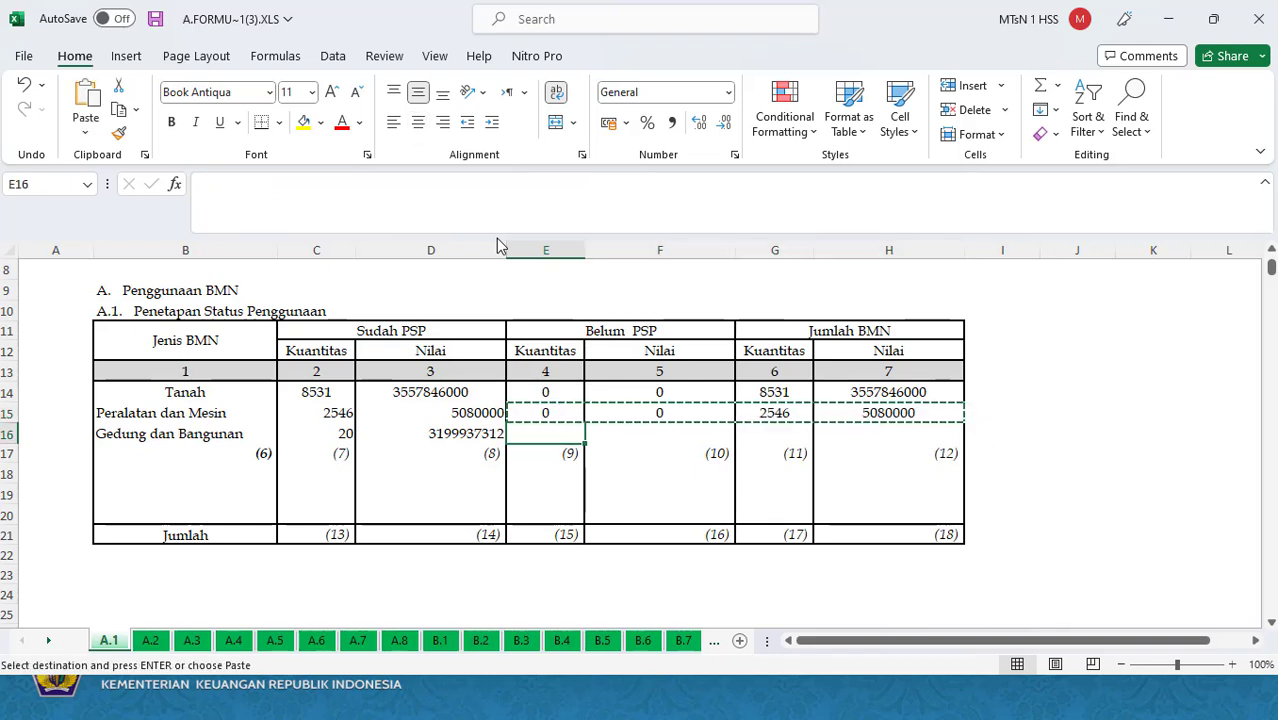
key("ctrl+v")
Clear the placeholder numbers in B17:H17 below the Gedung dan Bangunan row.
key("Left")
key("Left")
key("Left")
key("Down")
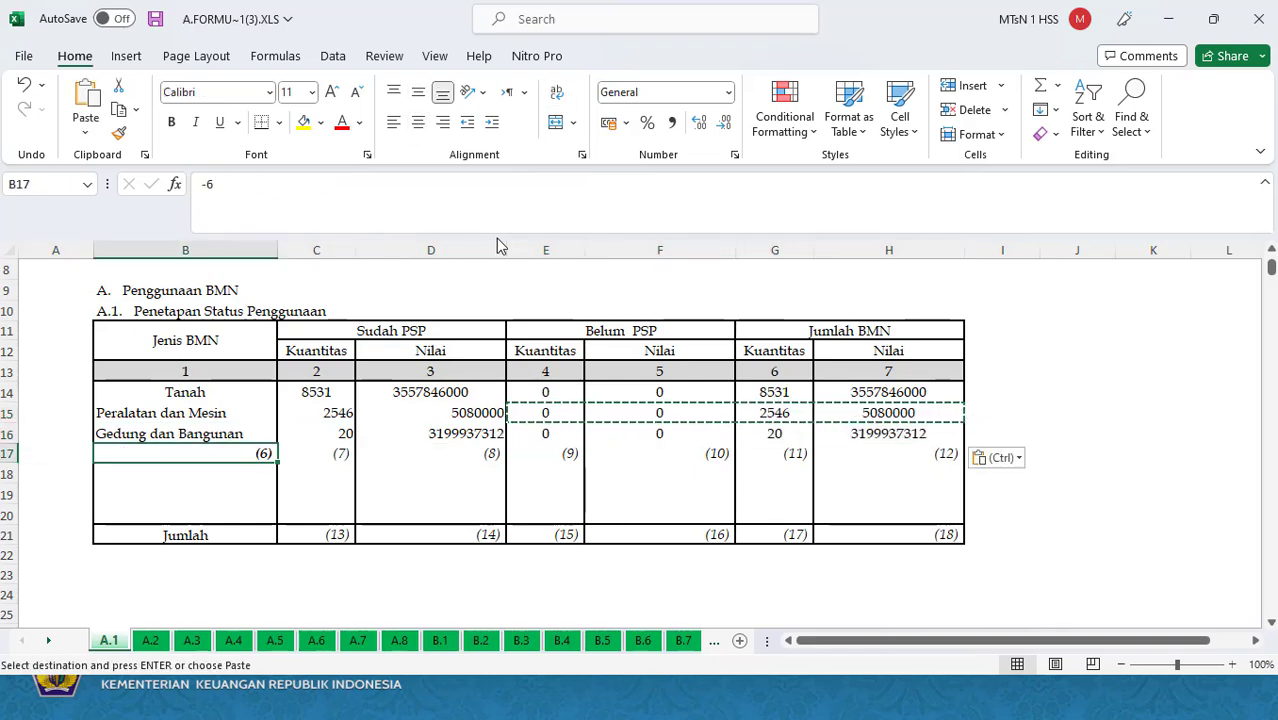
key("shift+Right")
key("shift+Right")
key("shift+Right")
key("shift+Right")
key("shift+Right")
key("shift+Right")
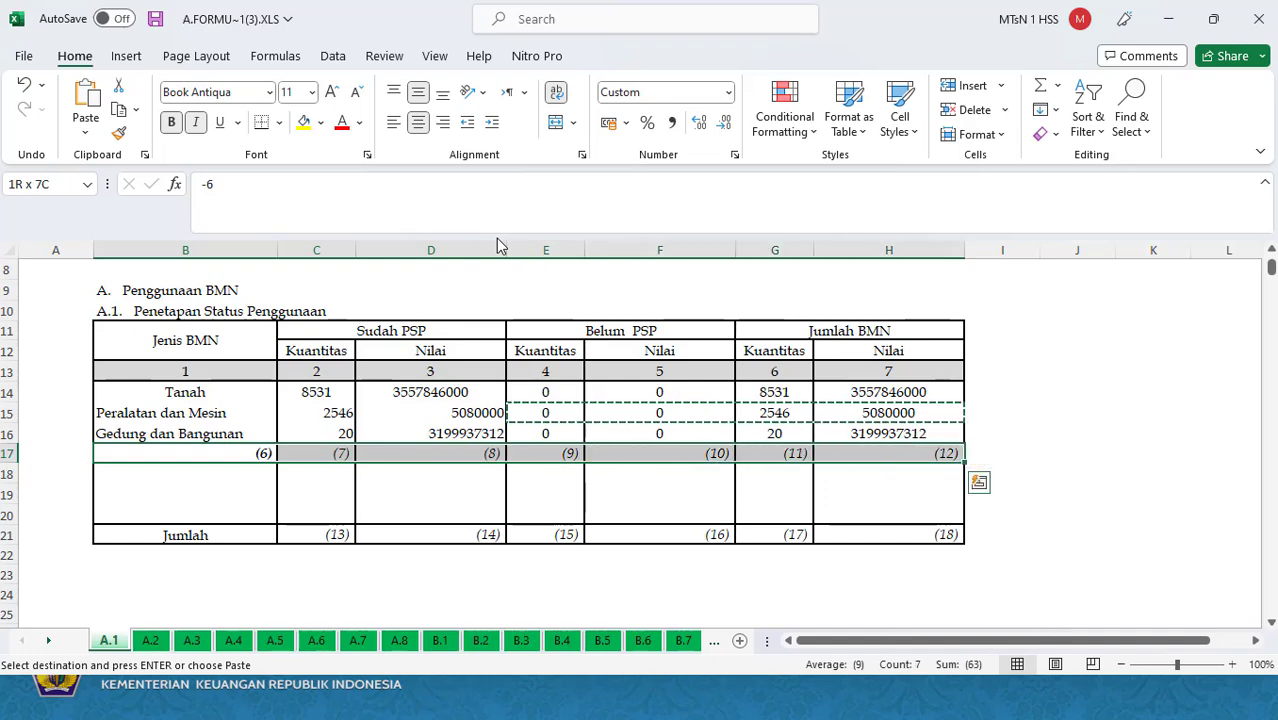
key("Delete")
Total the Sudah PSP quantities in the Jumlah row by entering =SUM(C14:C20) in C21.
key("Down")
key("Down")
key("Down")
key("Down")
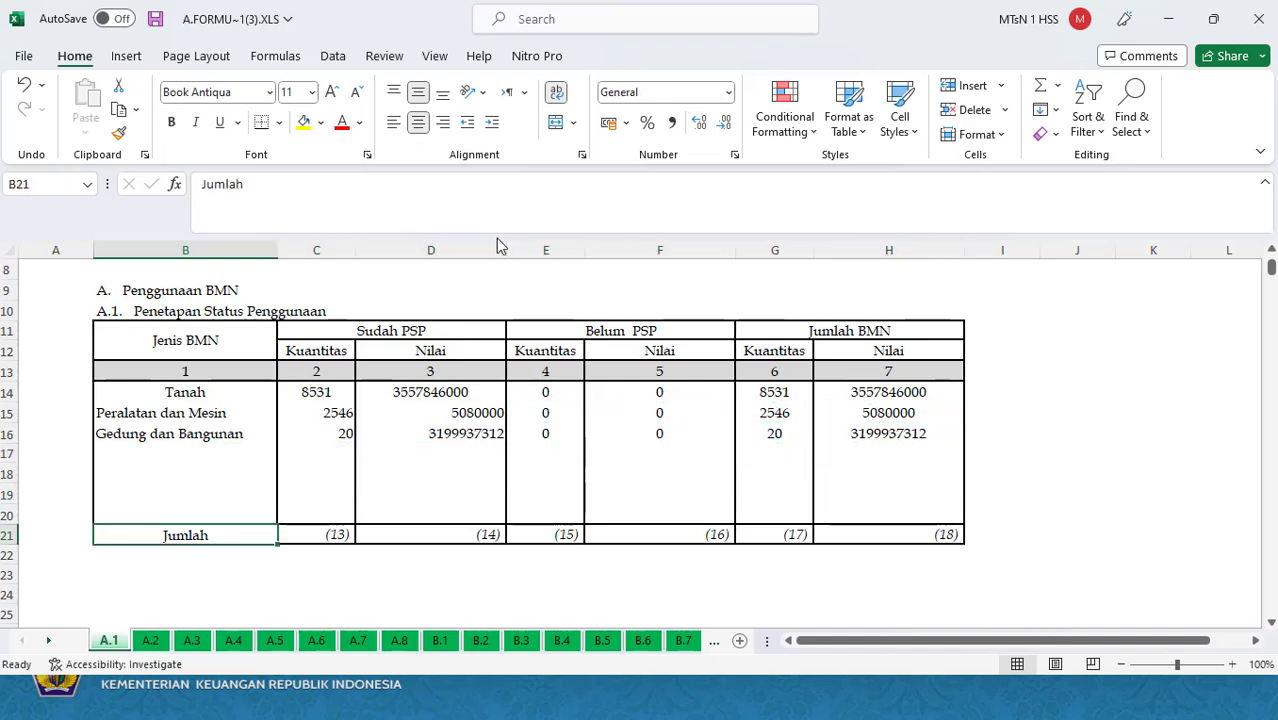
key("Right")
key("Right")
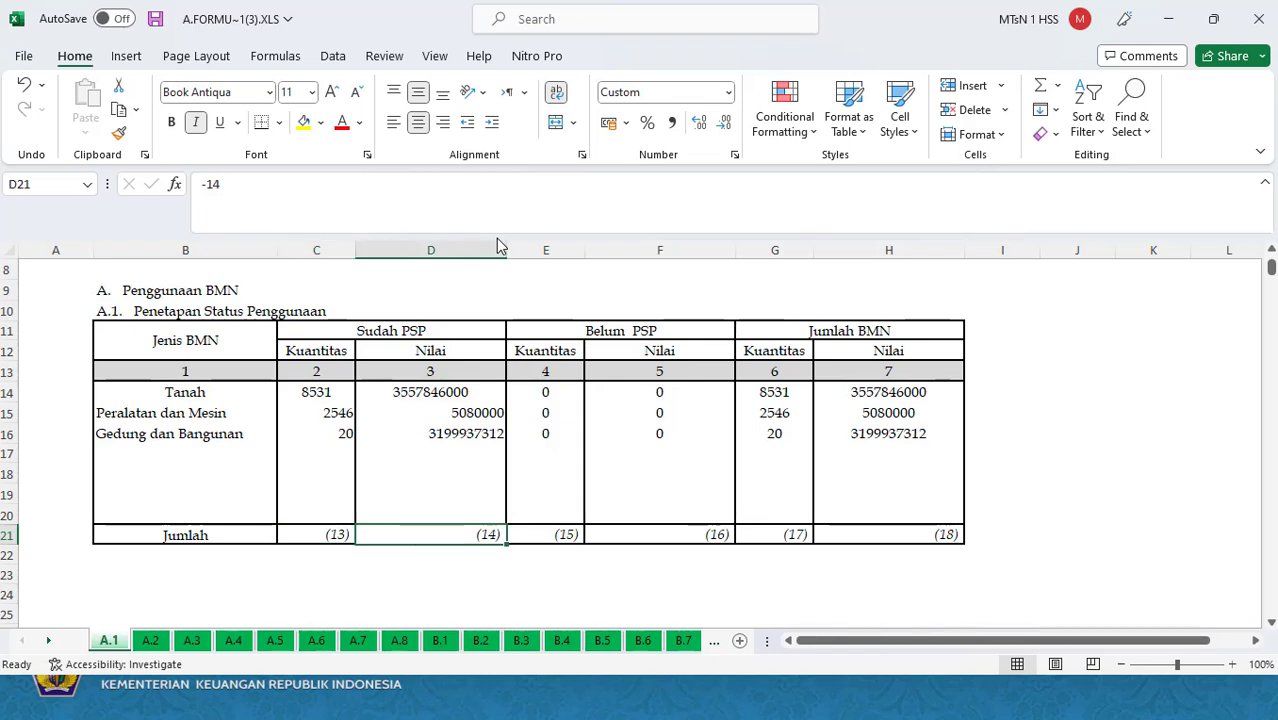
key("Left")
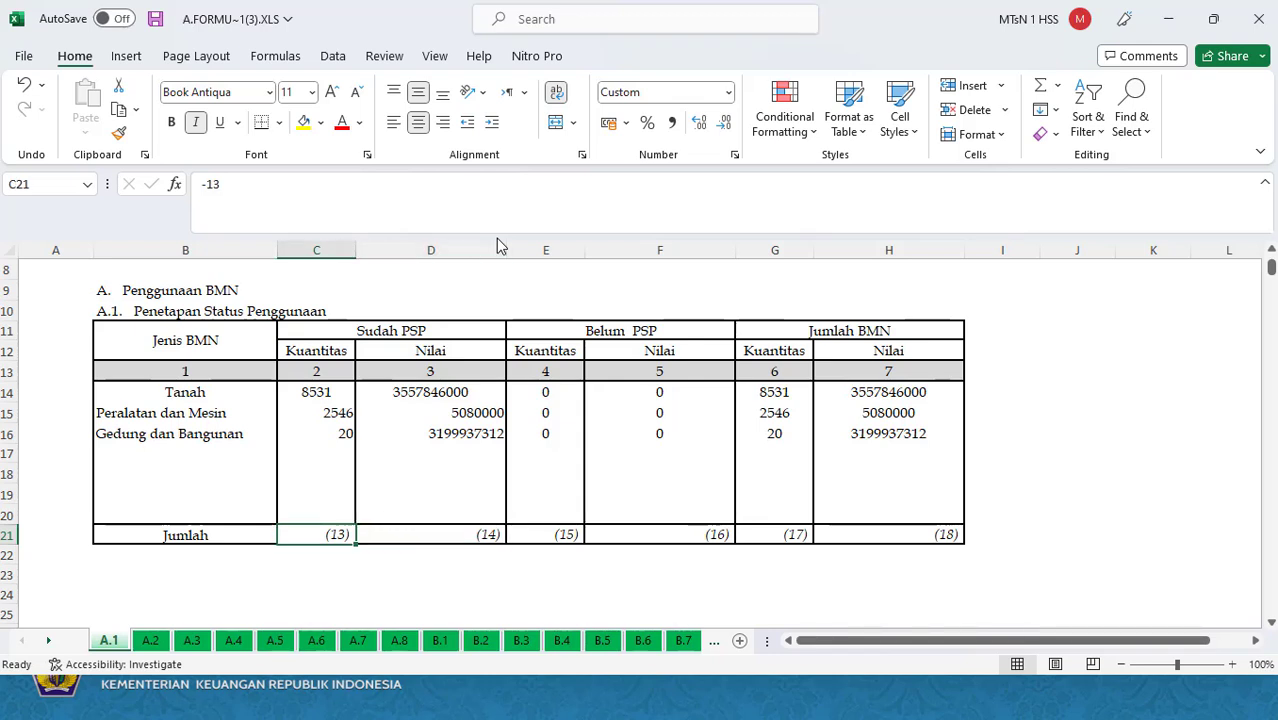
left_click(1040, 85)
left_click_drag(295, 515, 357, 376)
key("Return")
key("Up")
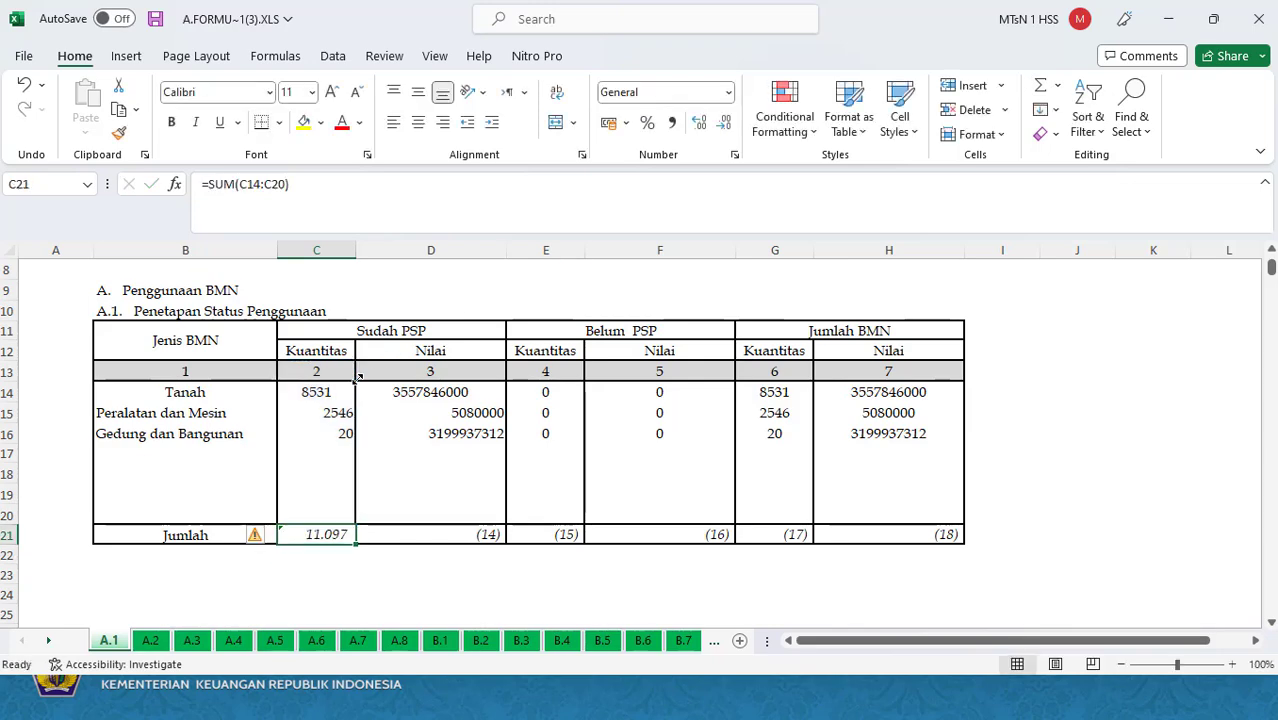
Copy the C21 sum formula across D21:H21 to complete the Jumlah row.
key("ctrl+c")
key("Right")
key("shift+Right")
key("shift+Right")
key("shift+Right")
key("shift+Right")
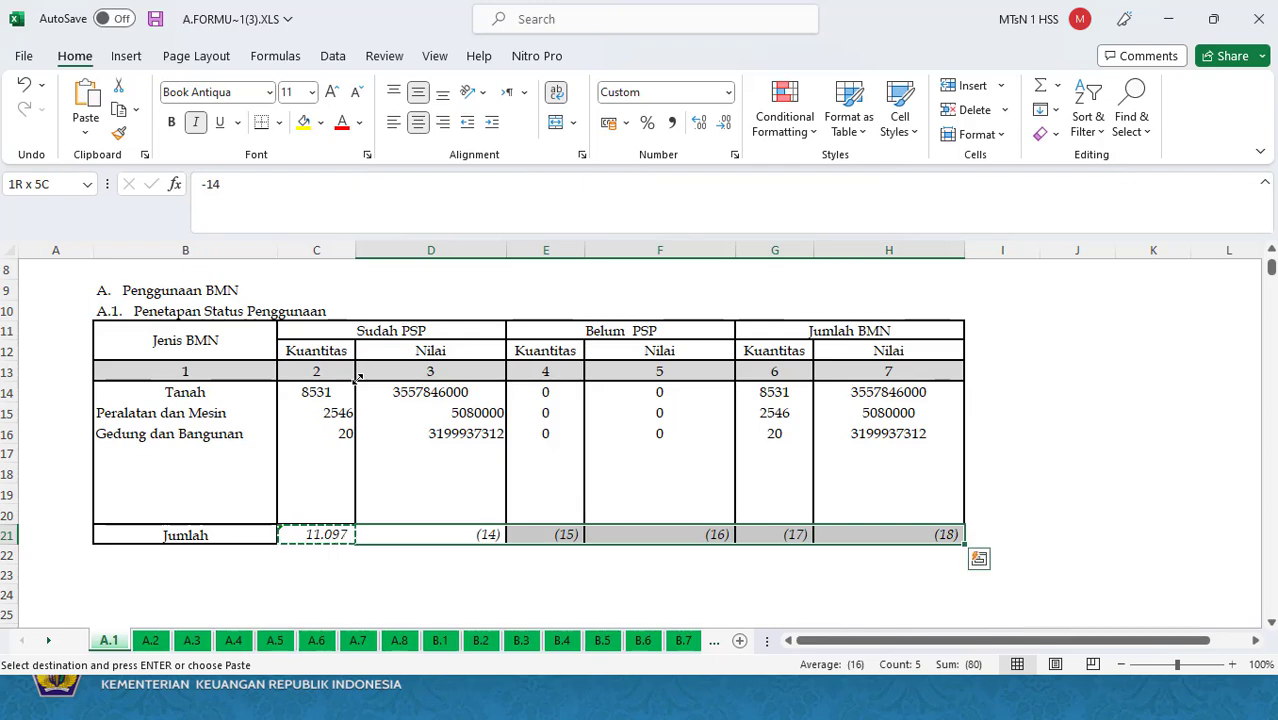
key("ctrl+v")
key("Down")
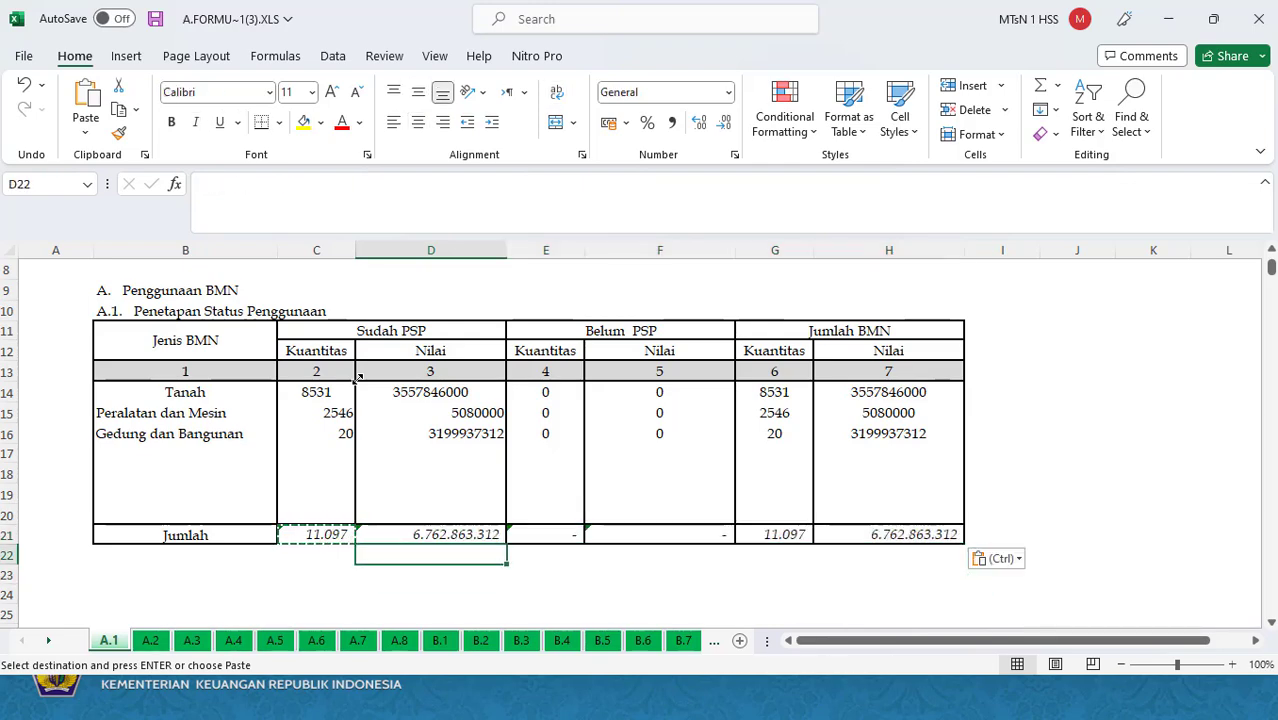
Look over sheet A.1 from its heading down to below the Jumlah row.
key("ctrl+Up")
key("ctrl+Up")
key("ctrl+Up")
key("ctrl+Up")
key("ctrl+Up")
key("Down")
key("Down")
key("Down")
key("Down")
key("Down")
key("Down")
key("Down")
key("Down")
key("Down")
key("Down")
key("Down")
key("Down")
key("Down")
key("Down")
key("Down")
key("Down")
key("Down")
key("Down")
key("Down")
key("Down")
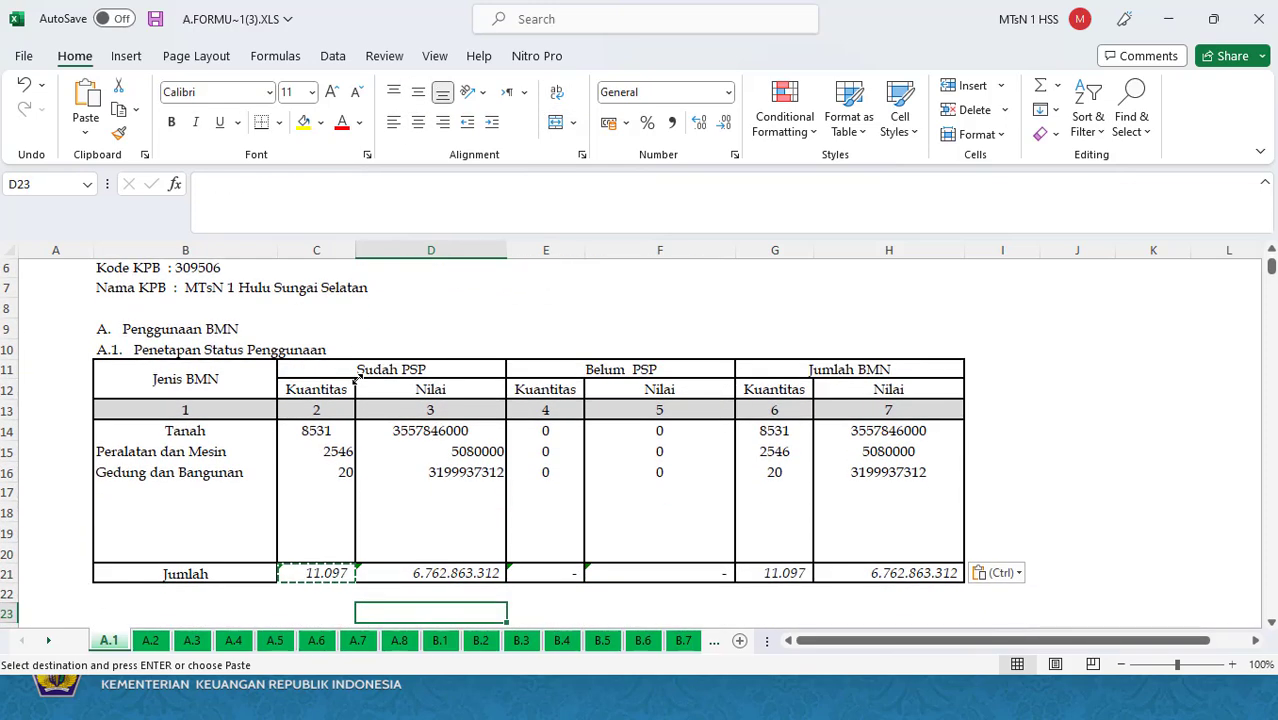
Save the workbook and check the layout of the empty table on sheet A.2.
key("ctrl+s")
left_click(151, 641)
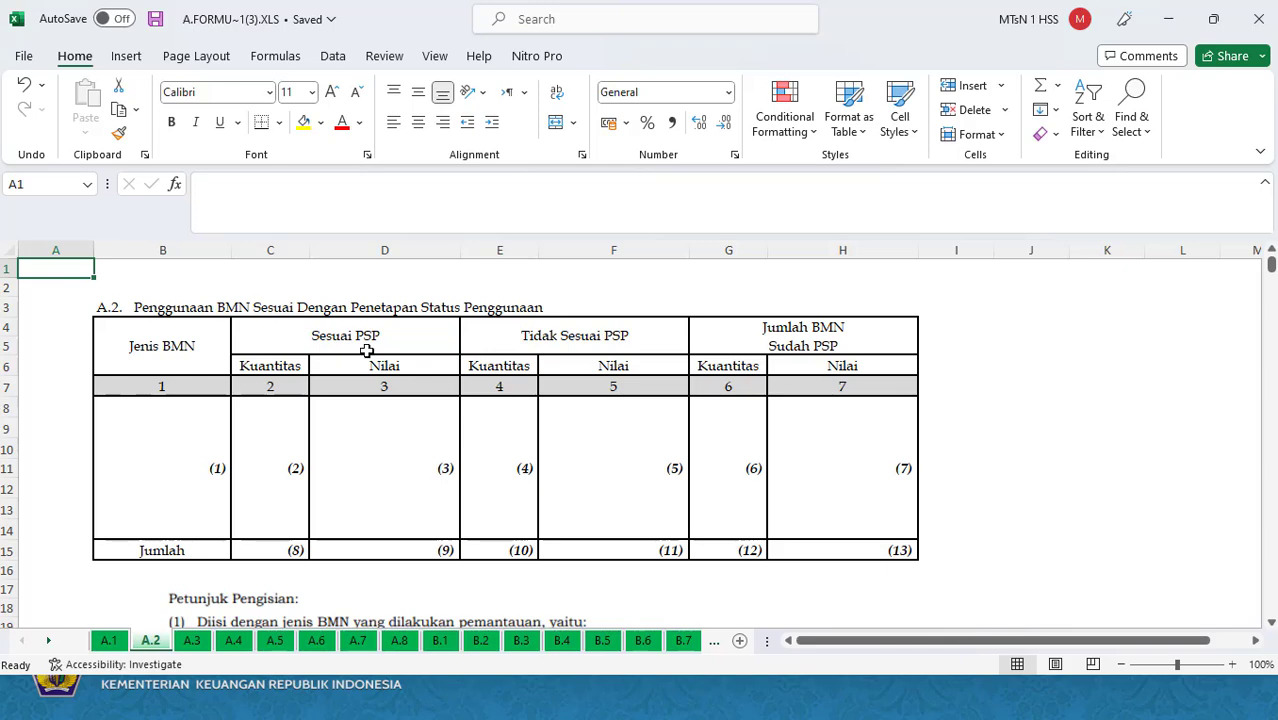
left_click_drag(140, 352, 408, 522)
left_click(122, 640)
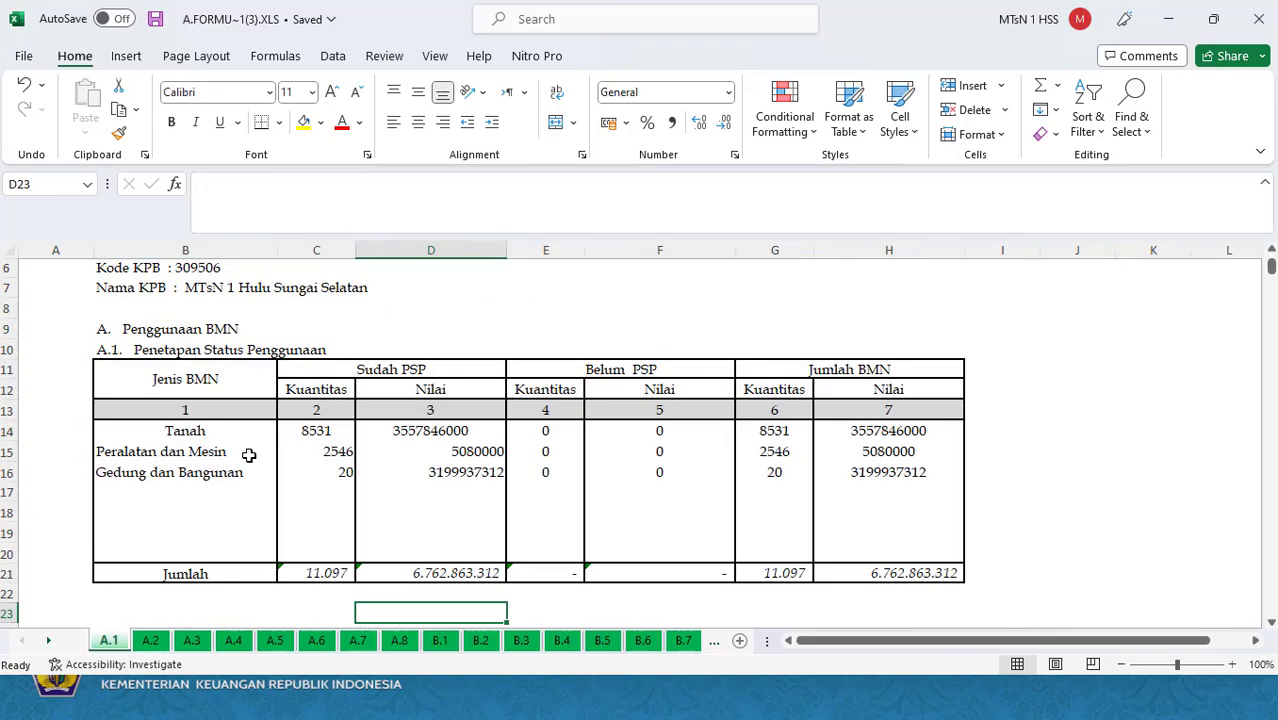
Copy the BMN types with their Sudah PSP quantities and values (B14:D17) from sheet A.1 into A.2 starting at B8.
left_click_drag(128, 437, 371, 493)
key("ctrl+c")
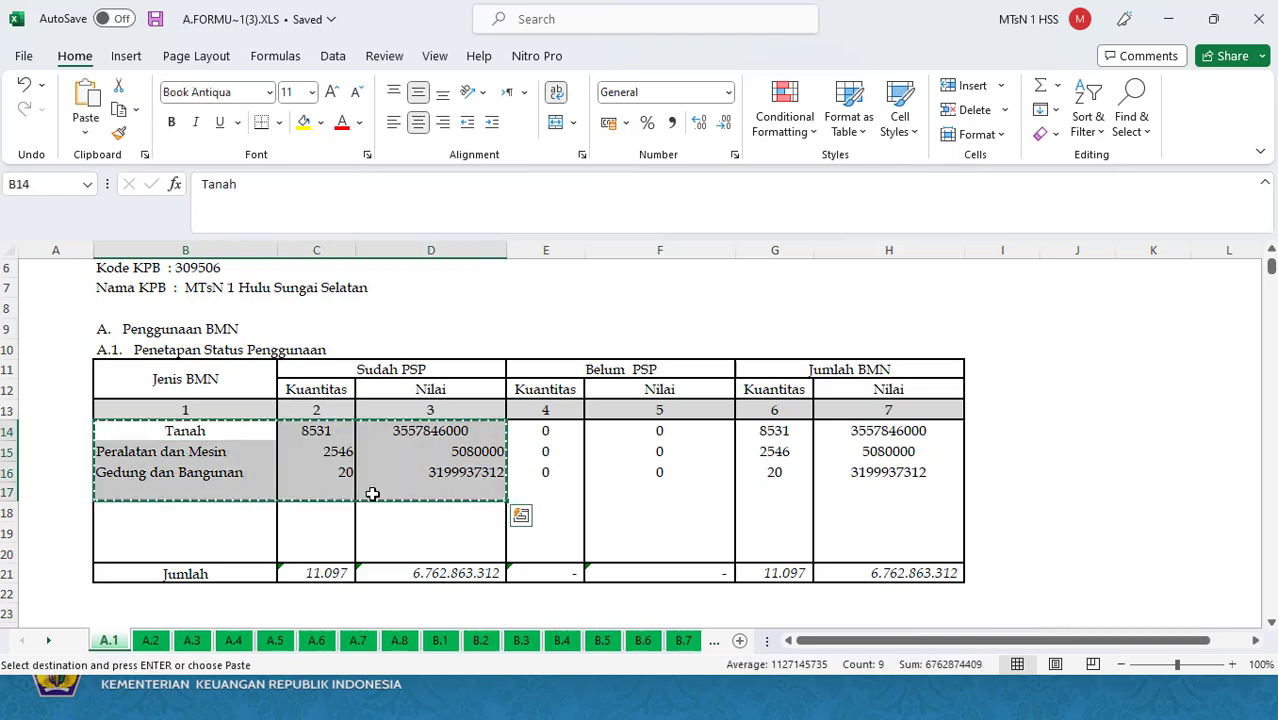
left_click(150, 640)
left_click(158, 418)
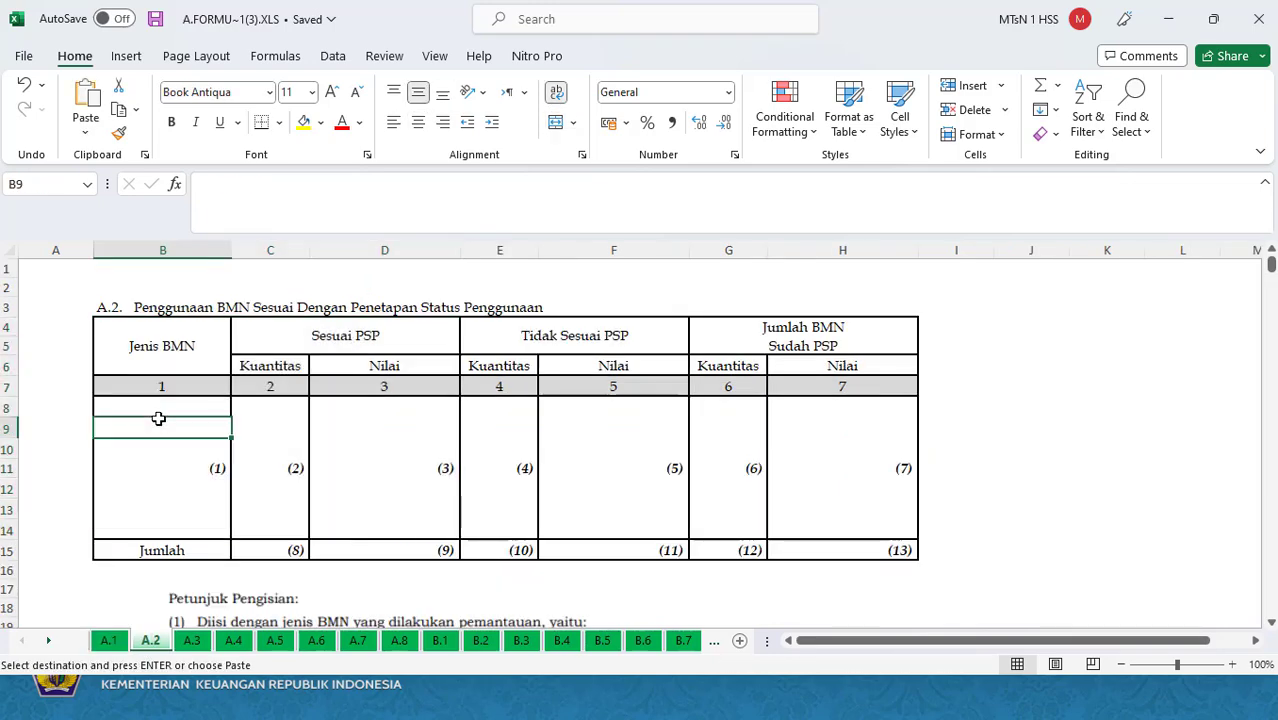
key("ctrl+v")
Enter 0 as the Tidak Sesuai PSP quantity for all three BMN types in E8:E10.
key("Right")
key("Right")
key("Right")
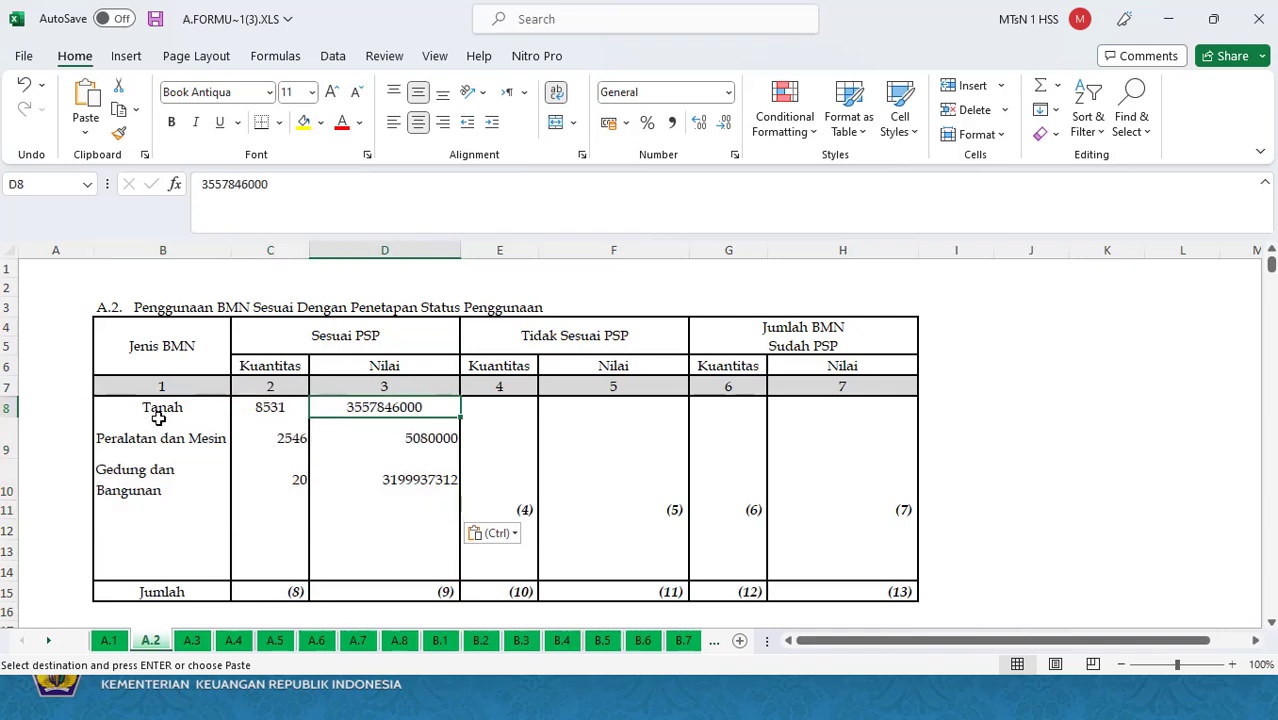
key("Right")
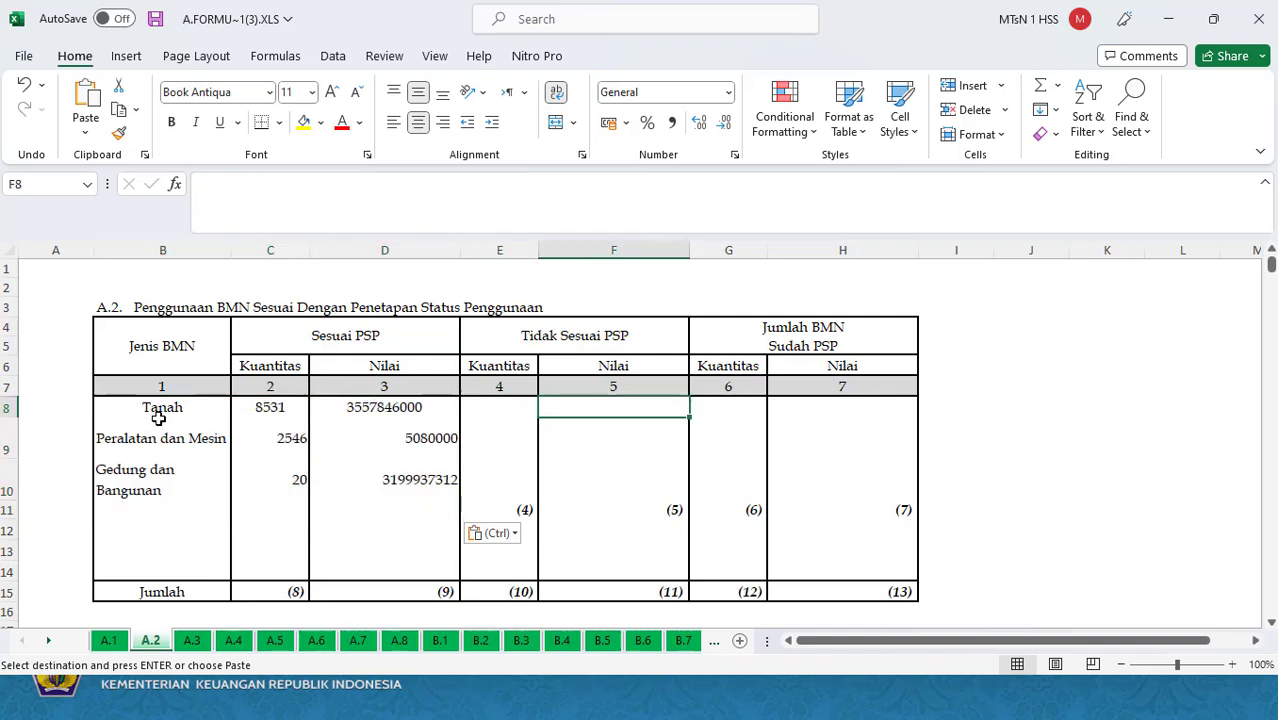
key("Left")
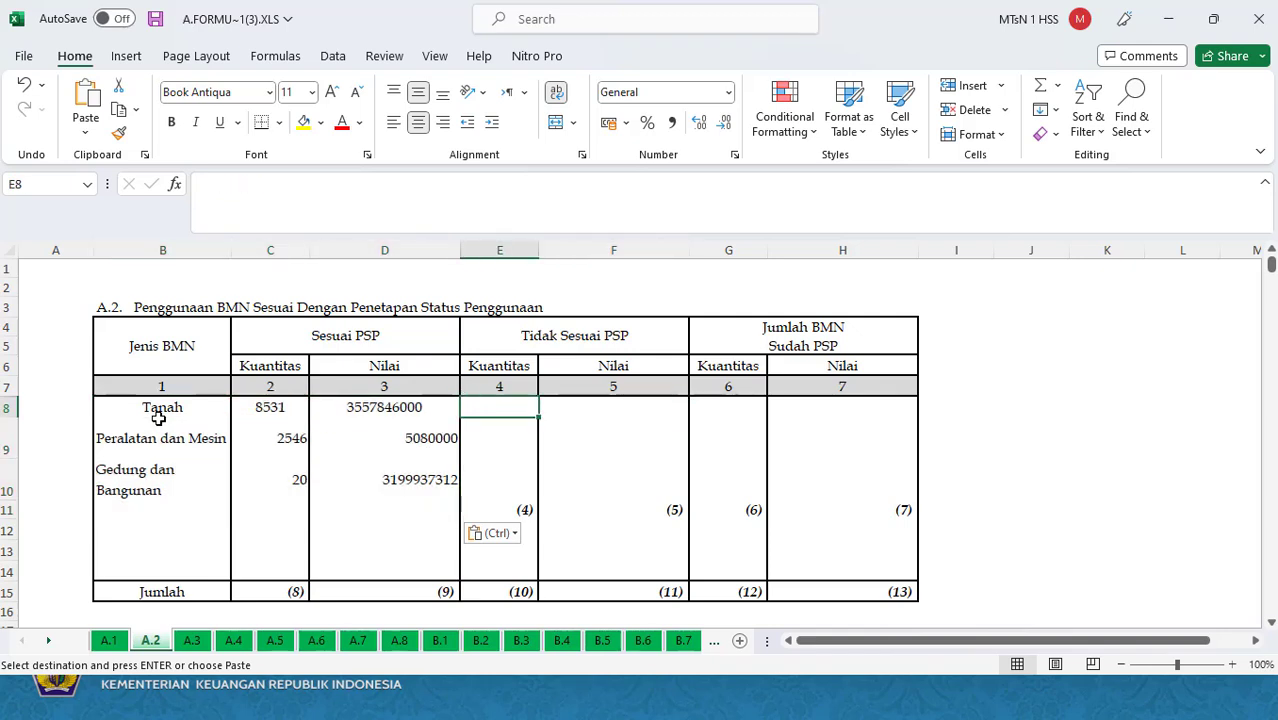
key("Escape")
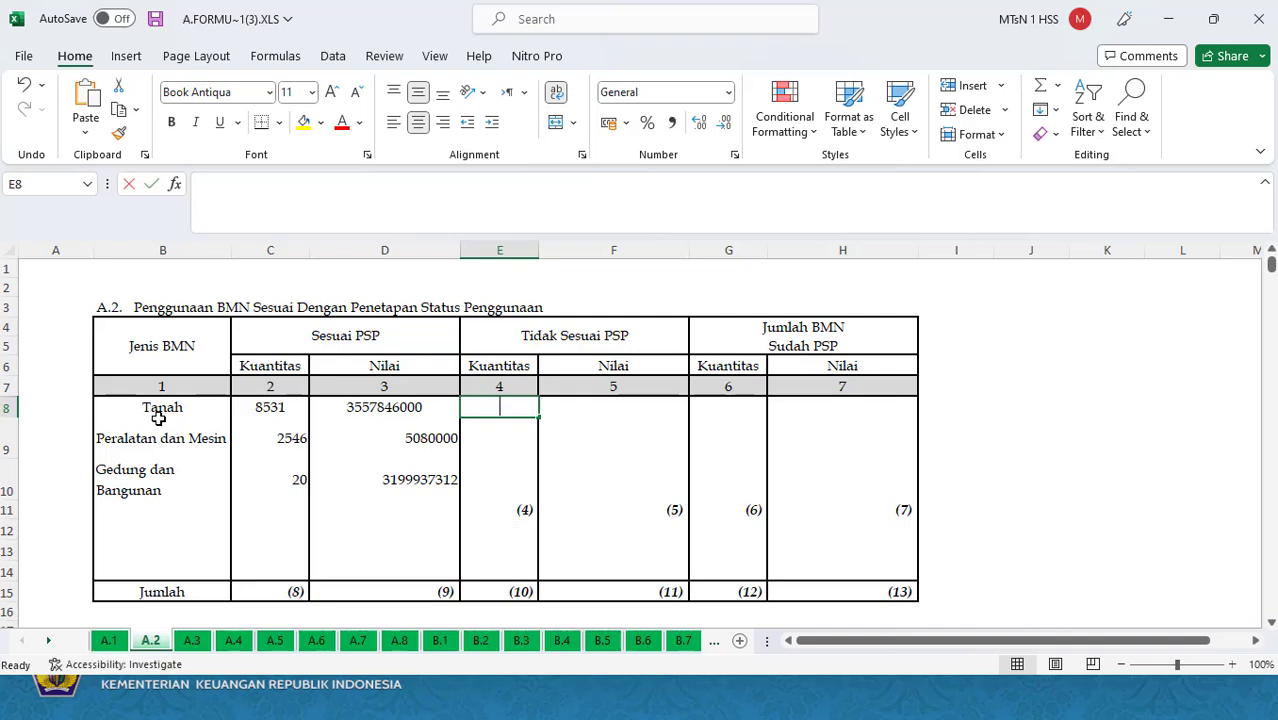
type("0")
key("Return")
type("0")
key("Return")
type("0")
key("Right")
Enter 0 as the Tidak Sesuai PSP value for all three BMN types in F8:F10.
key("Up")
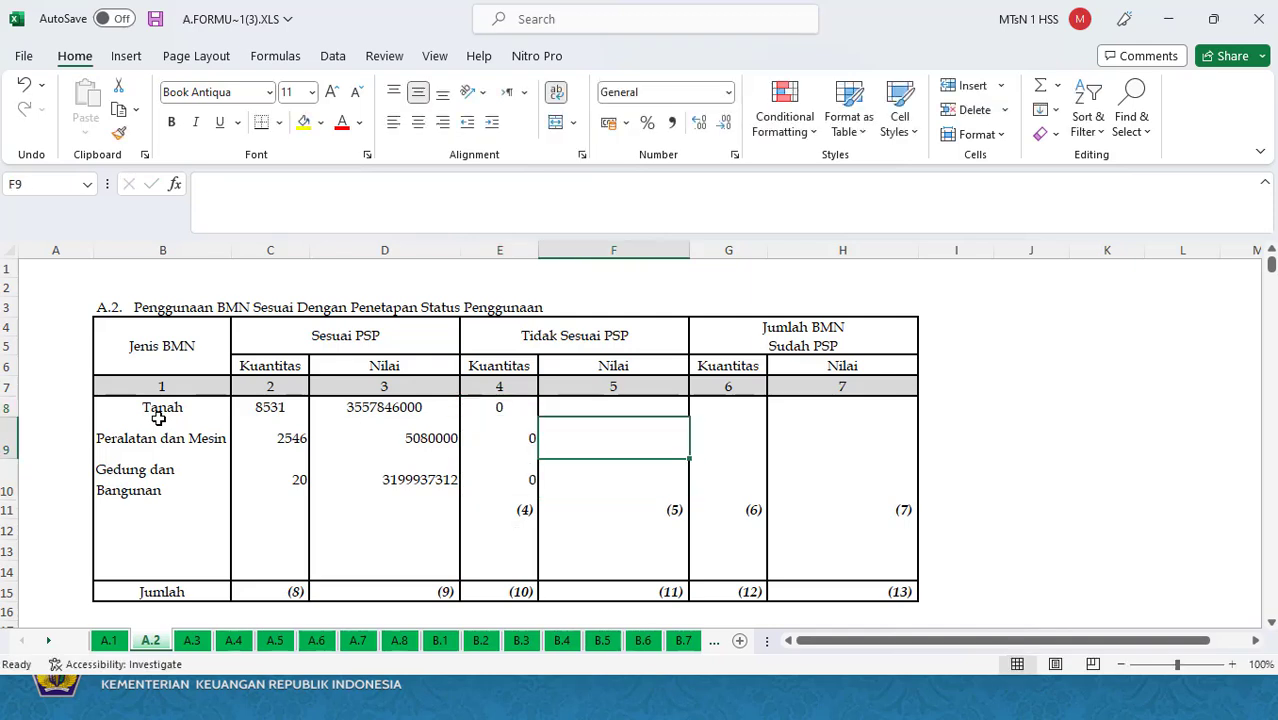
key("Up")
type("0")
key("Return")
type("0")
key("Return")
type("0")
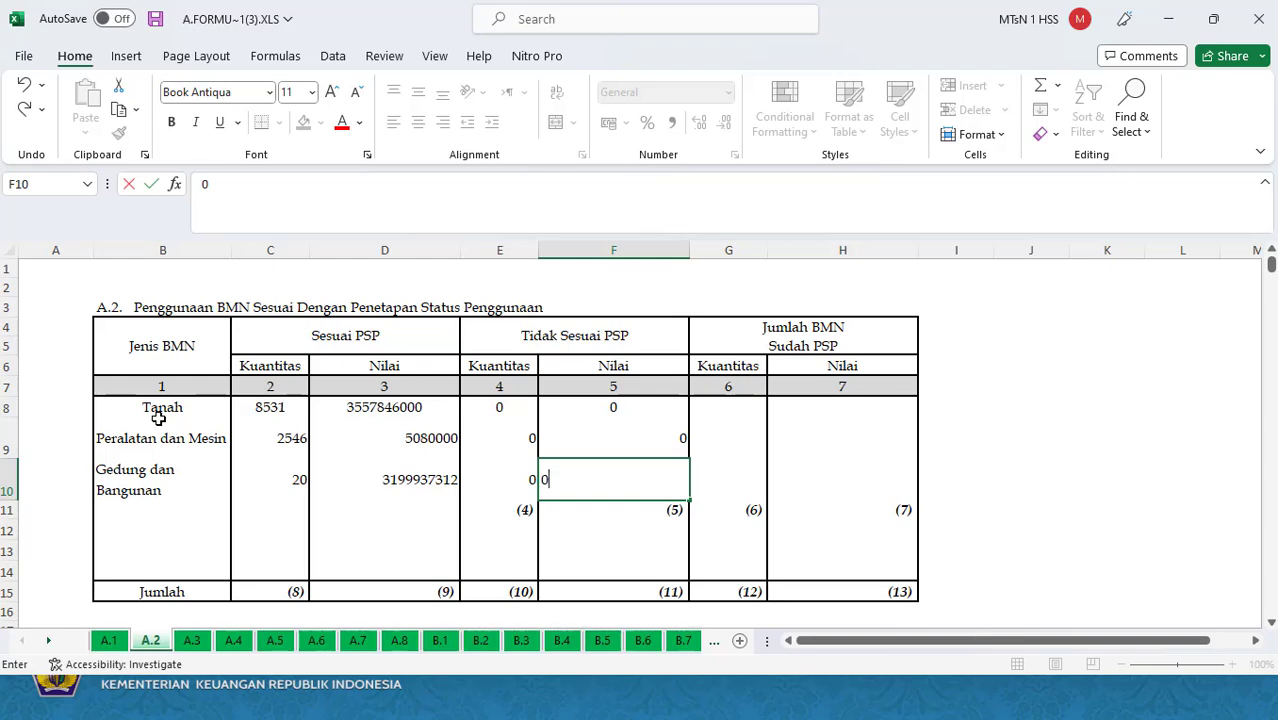
key("Return")
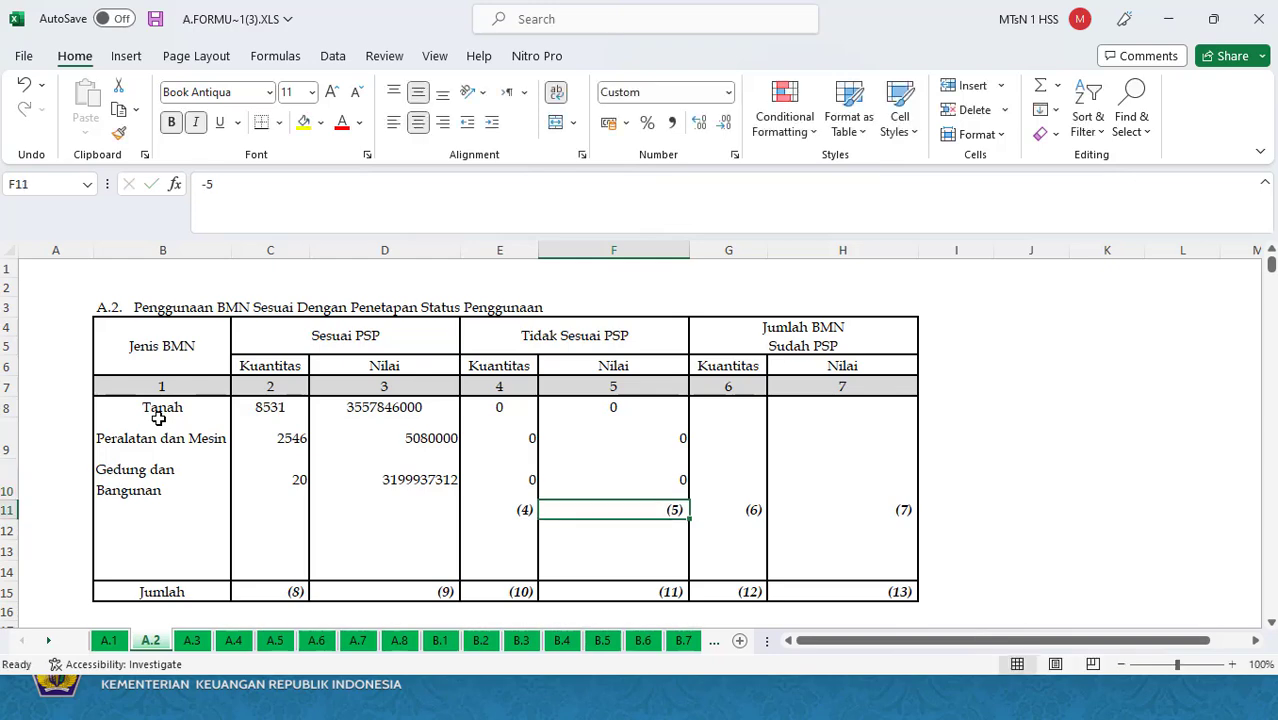
Compute Tanah's Jumlah BMN Sudah PSP quantity in G8 of sheet A.2 with =C8+E8.
left_click(108, 641)
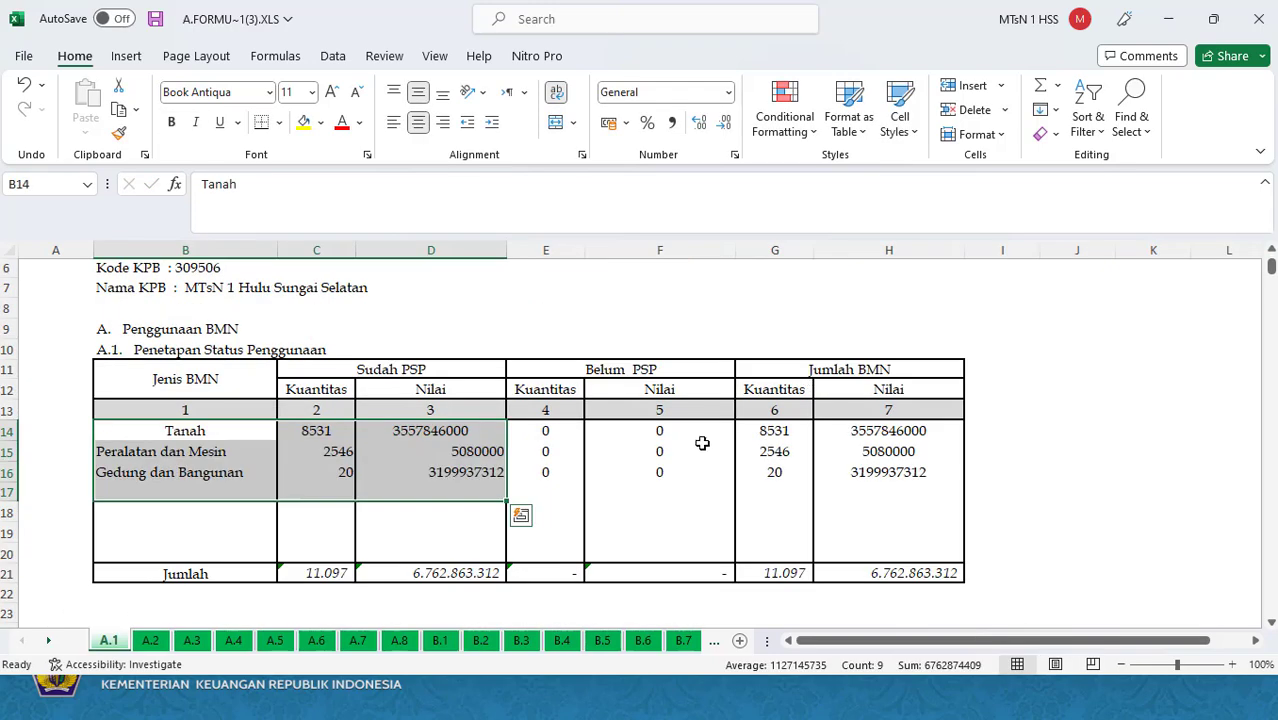
left_click(150, 641)
left_click(724, 409)
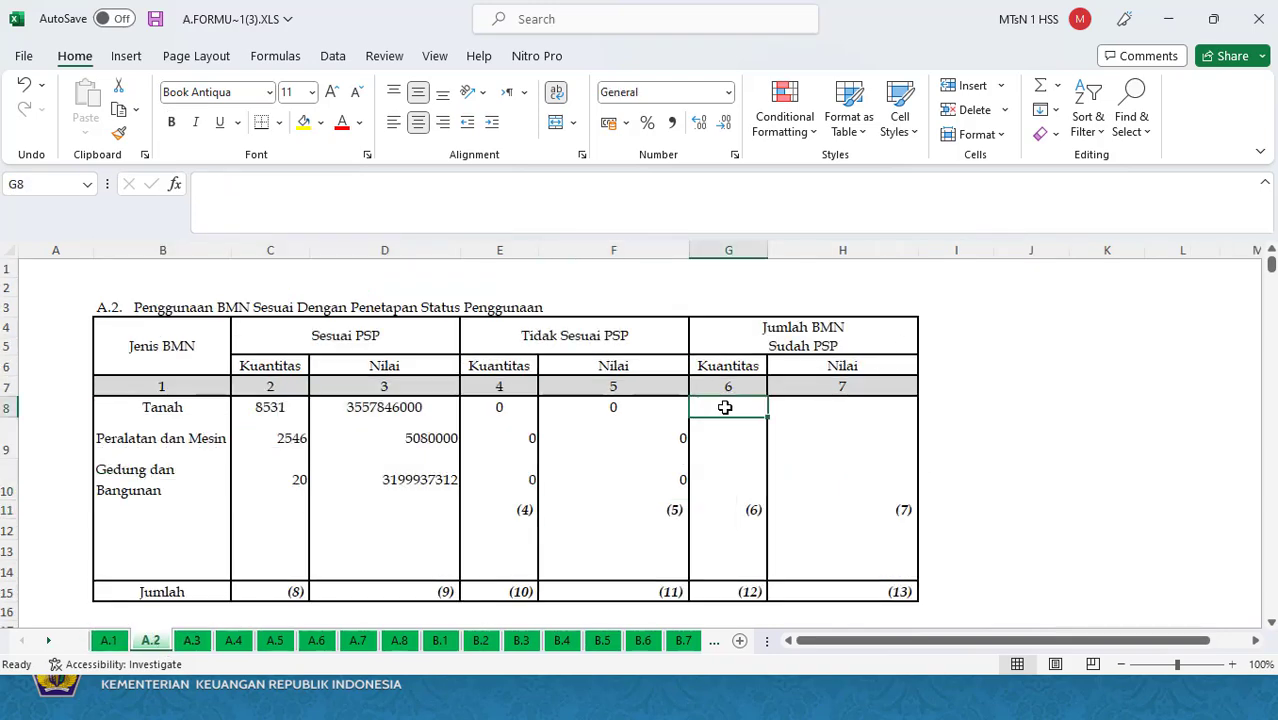
type("=")
left_click(270, 407)
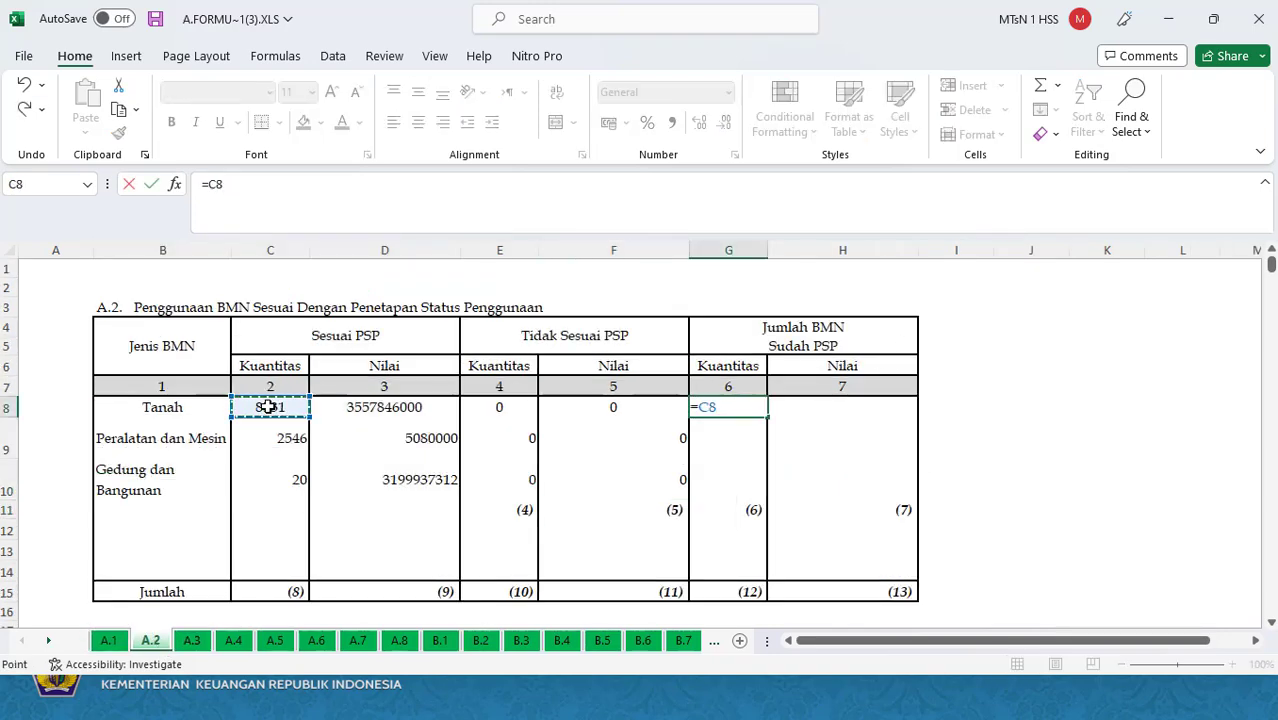
type("+")
left_click(498, 407)
key("Return")
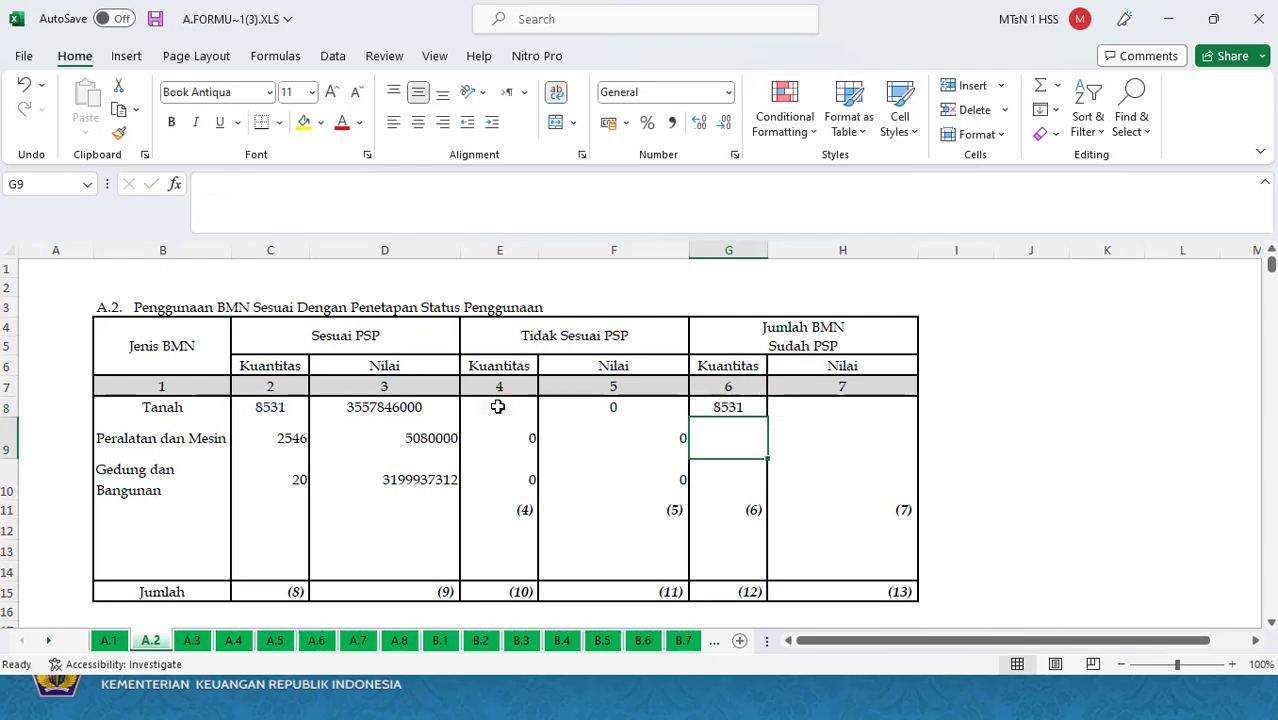
Compute Tanah's Jumlah BMN Sudah PSP value in H8 with =D8+F8.
key("Up")
key("Right")
type("=")
left_click(408, 407)
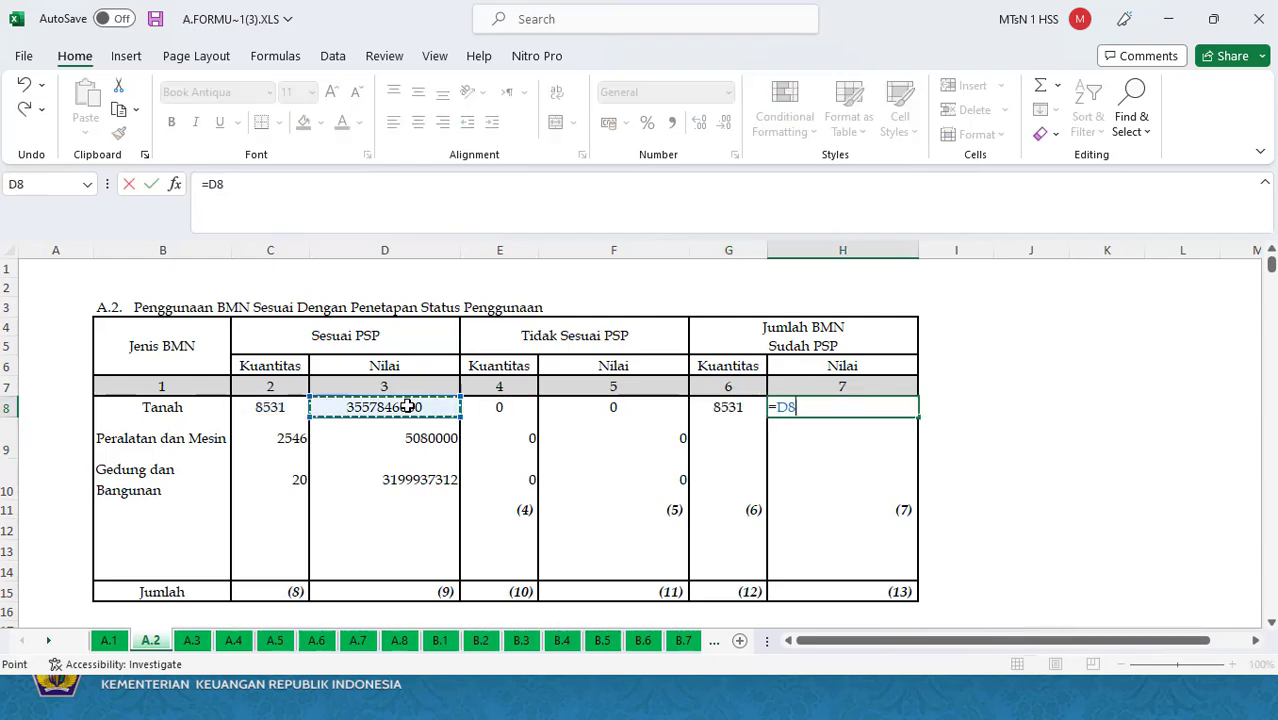
type("+")
left_click(598, 405)
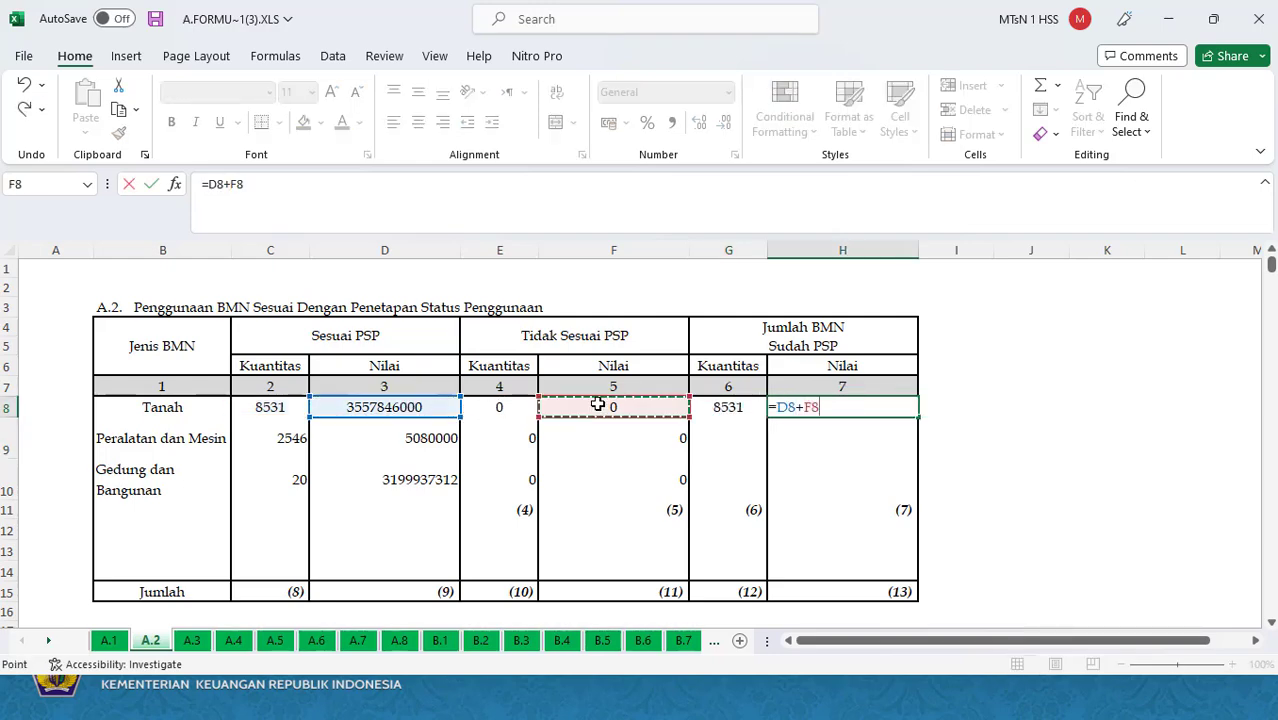
key("Return")
Copy the H8 formula into H9:H10 and clear the placeholder numbers in D11:H11.
key("Up")
key("ctrl+c")
key("Down")
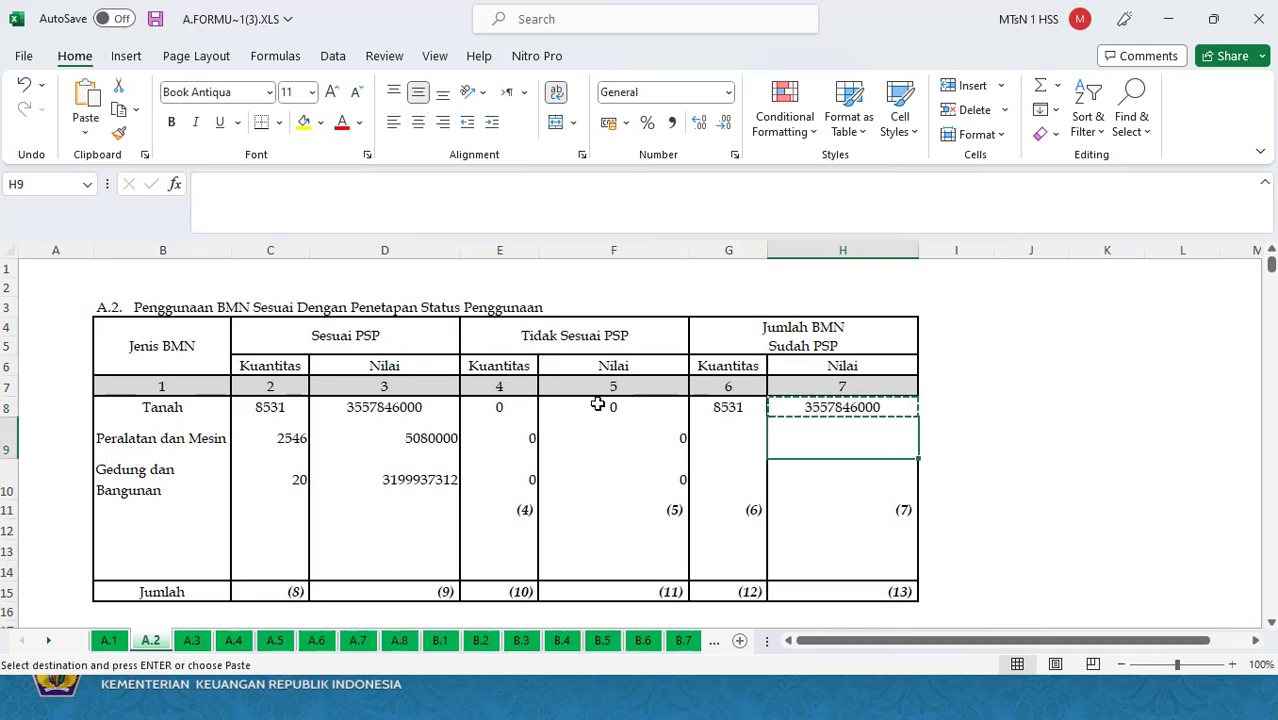
key("shift+Down")
key("ctrl+v")
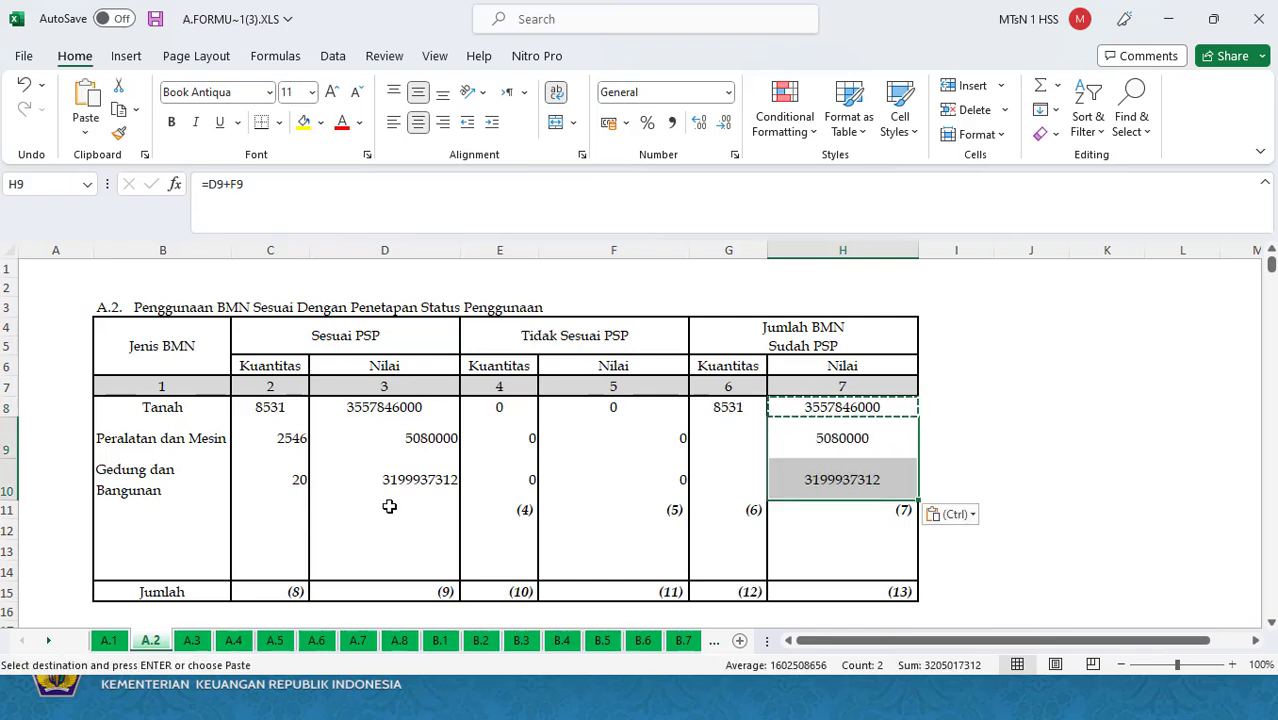
left_click_drag(385, 510, 808, 511)
key("Delete")
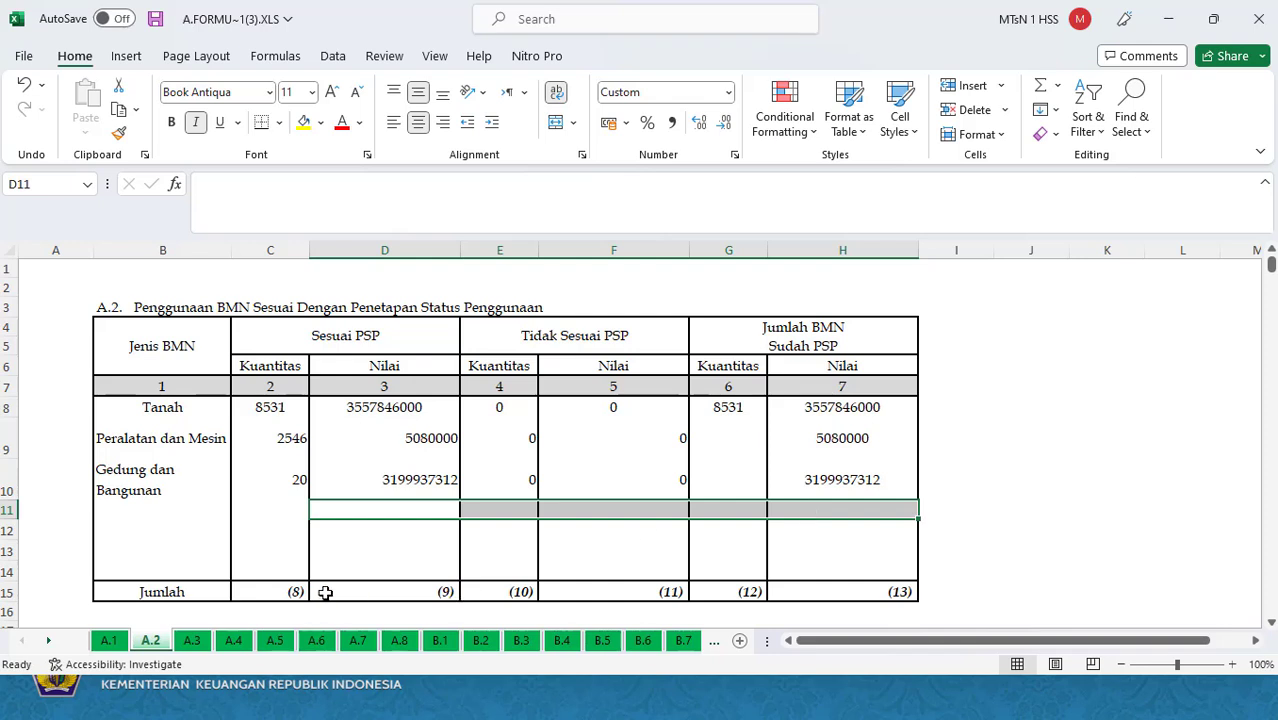
Total the Sesuai PSP quantities in the Jumlah row by entering =SUM(C8:C14) in C15.
left_click(284, 590)
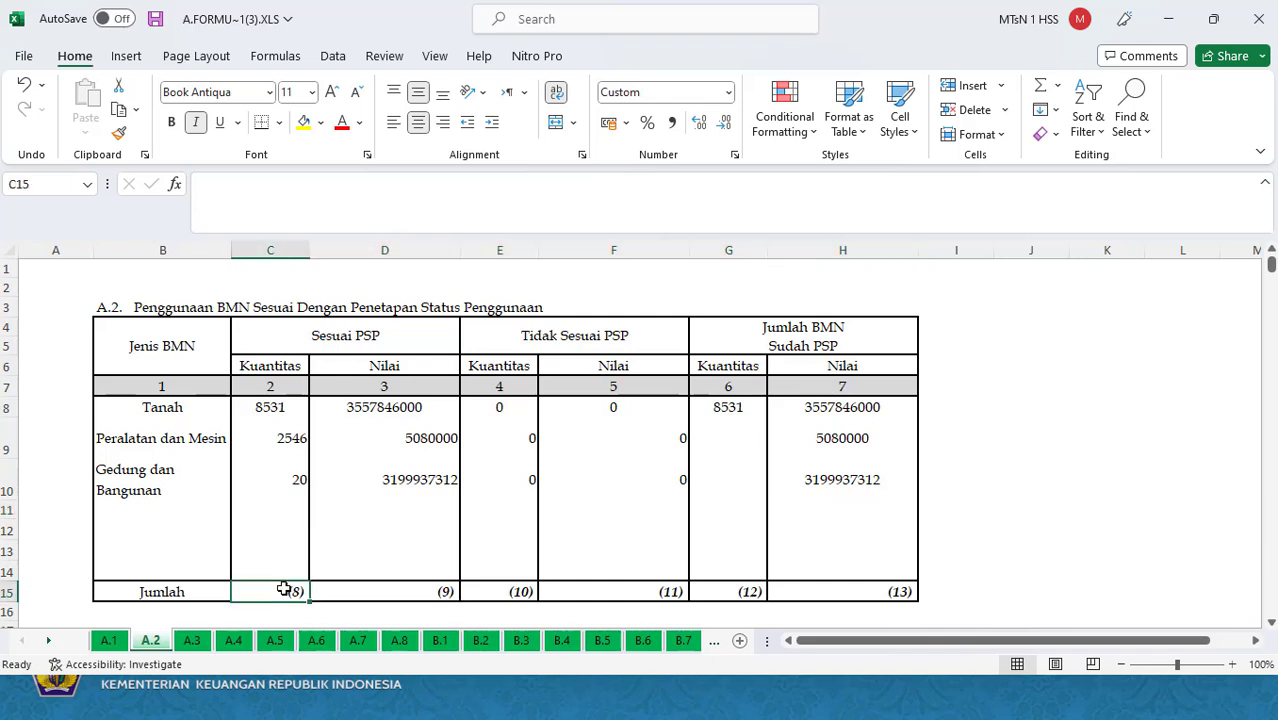
left_click(1040, 85)
left_click_drag(270, 407, 270, 572)
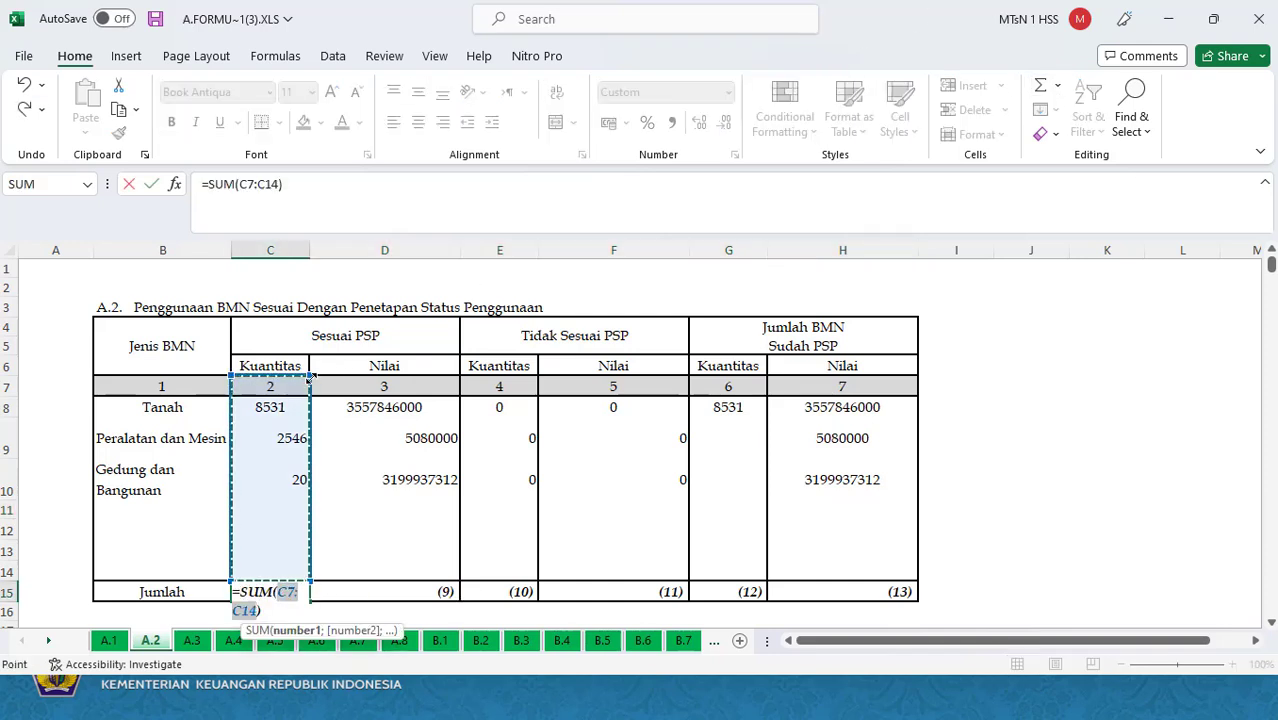
key("Return")
Copy the C15 sum formula across D15:H15 to complete sheet A.2's Jumlah row.
key("ctrl+c")
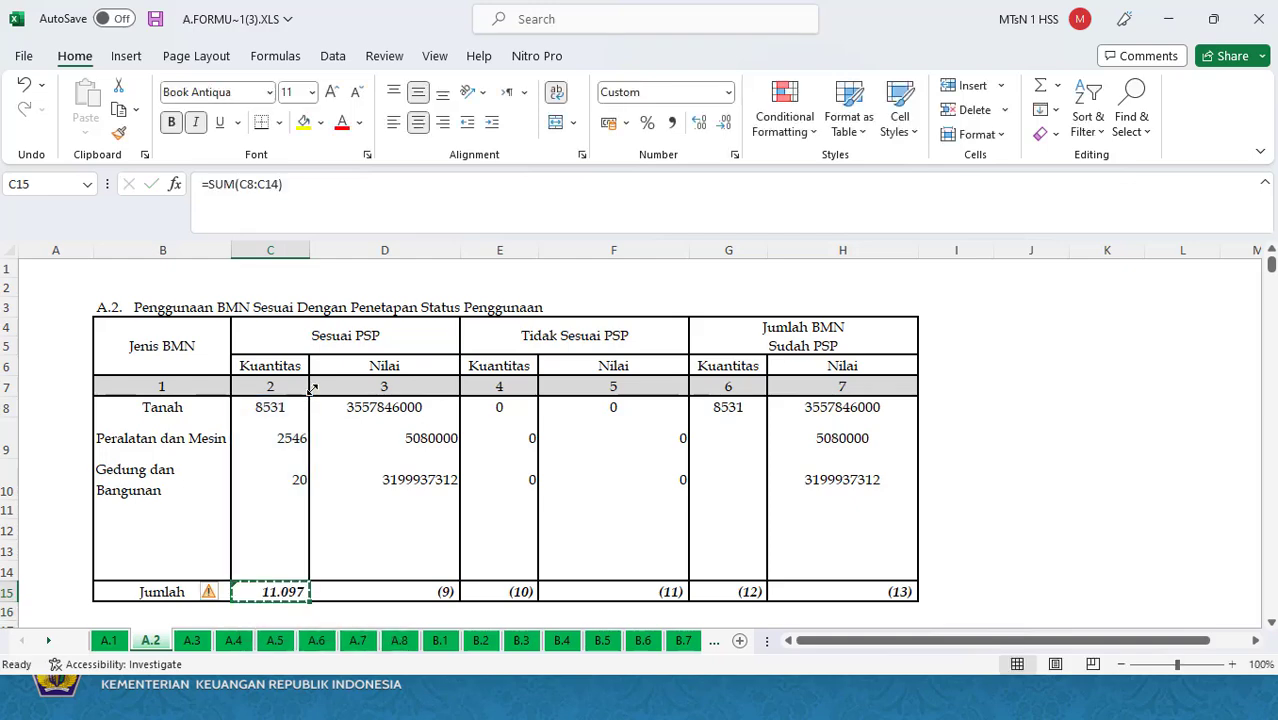
key("Right")
key("shift+Right")
key("shift+Right")
key("shift+Right")
key("shift+Right")
key("ctrl+v")
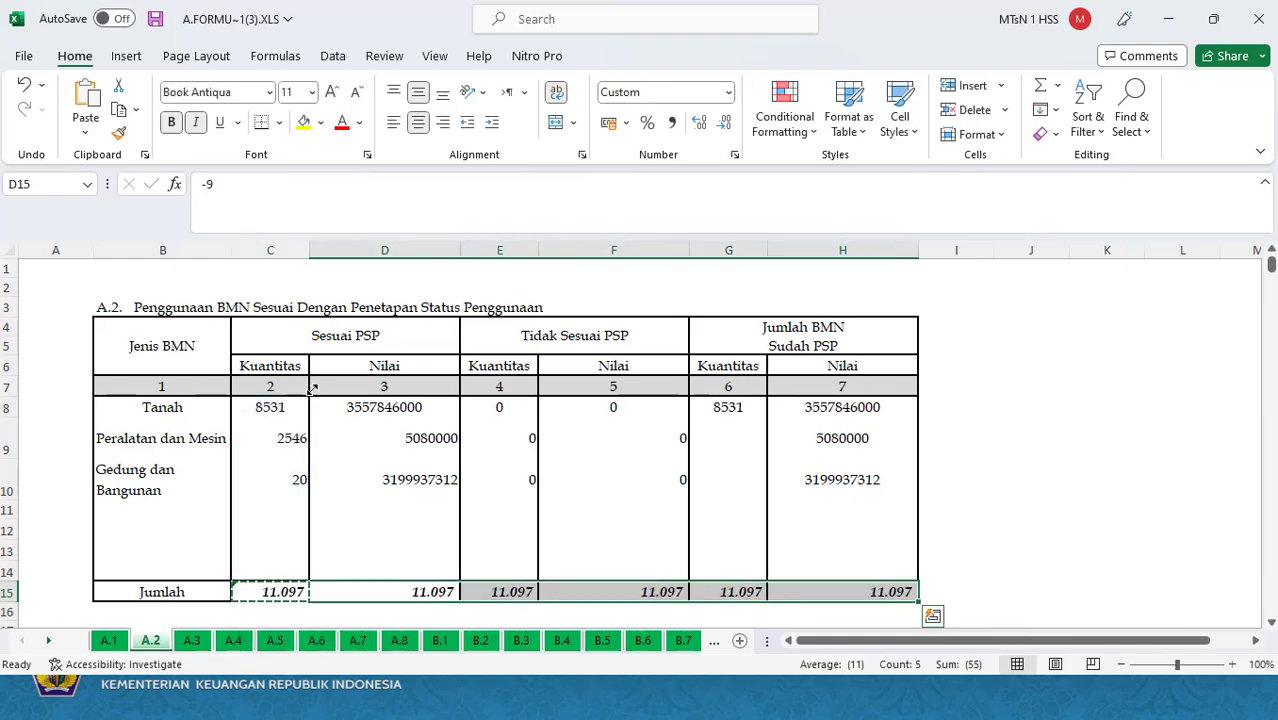
Check the completed table on sheet A.2 and save the workbook.
key("Up")
key("Up")
key("Up")
key("Up")
key("Up")
key("Up")
key("Up")
key("Up")
key("Up")
key("Up")
key("Up")
key("Up")
key("Up")
key("Up")
key("Down")
key("Down")
key("Down")
key("Down")
key("Down")
key("Down")
key("Down")
key("Down")
key("Down")
key("Down")
key("Down")
key("Down")
key("Down")
key("Down")
key("Down")
key("Down")
key("Down")
key("Down")
key("Down")
key("Down")
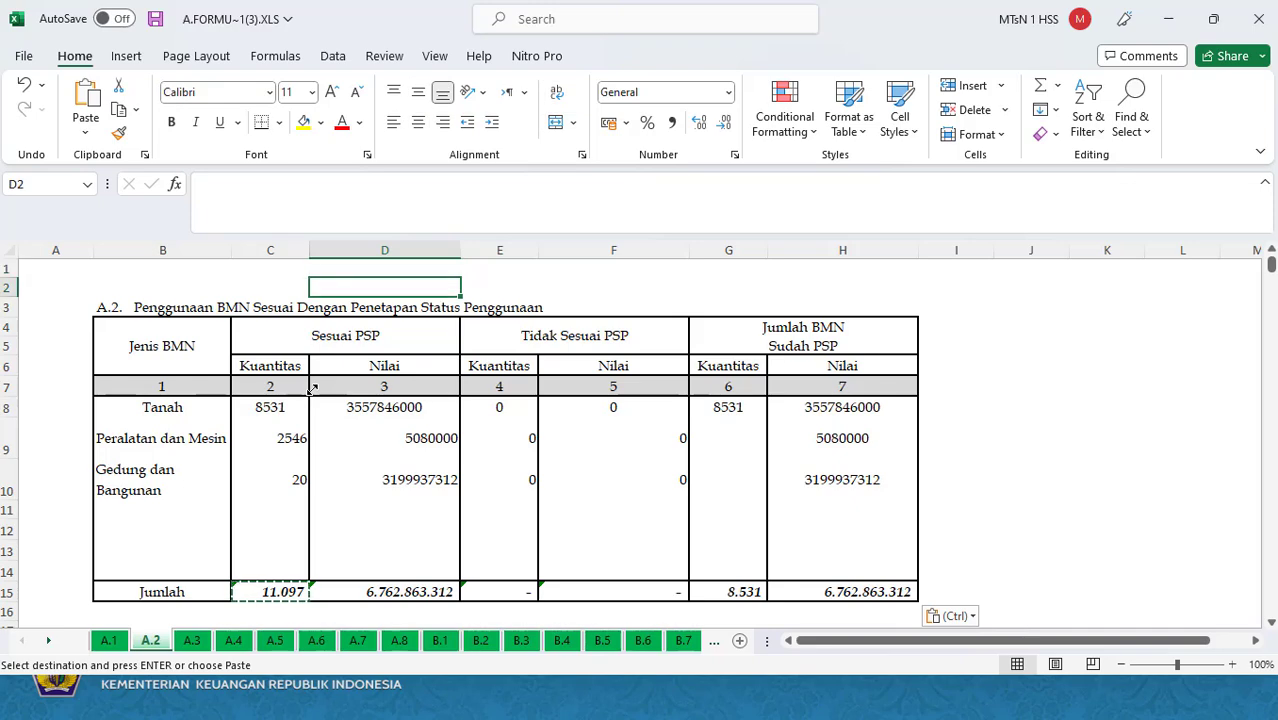
key("ctrl+s")
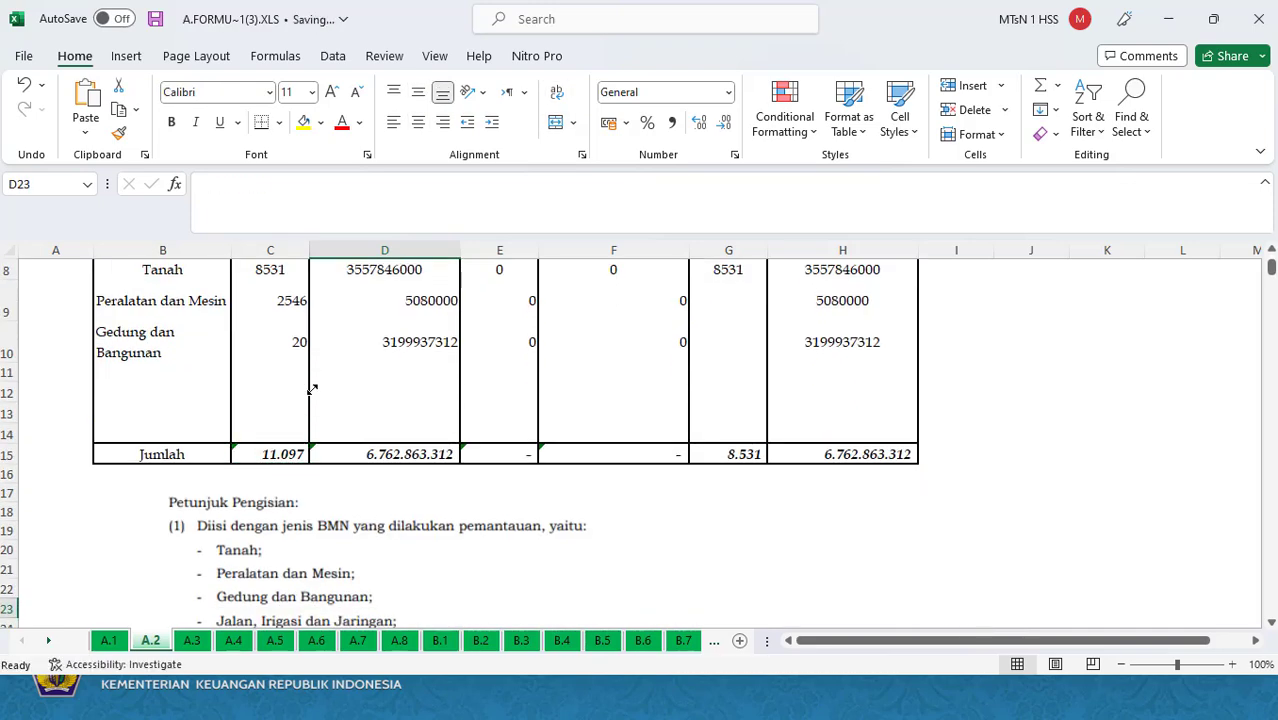
On sheet A.3, replace the Jenis BMN placeholder in B10 with Nihil.
key("ctrl+Page_Down")
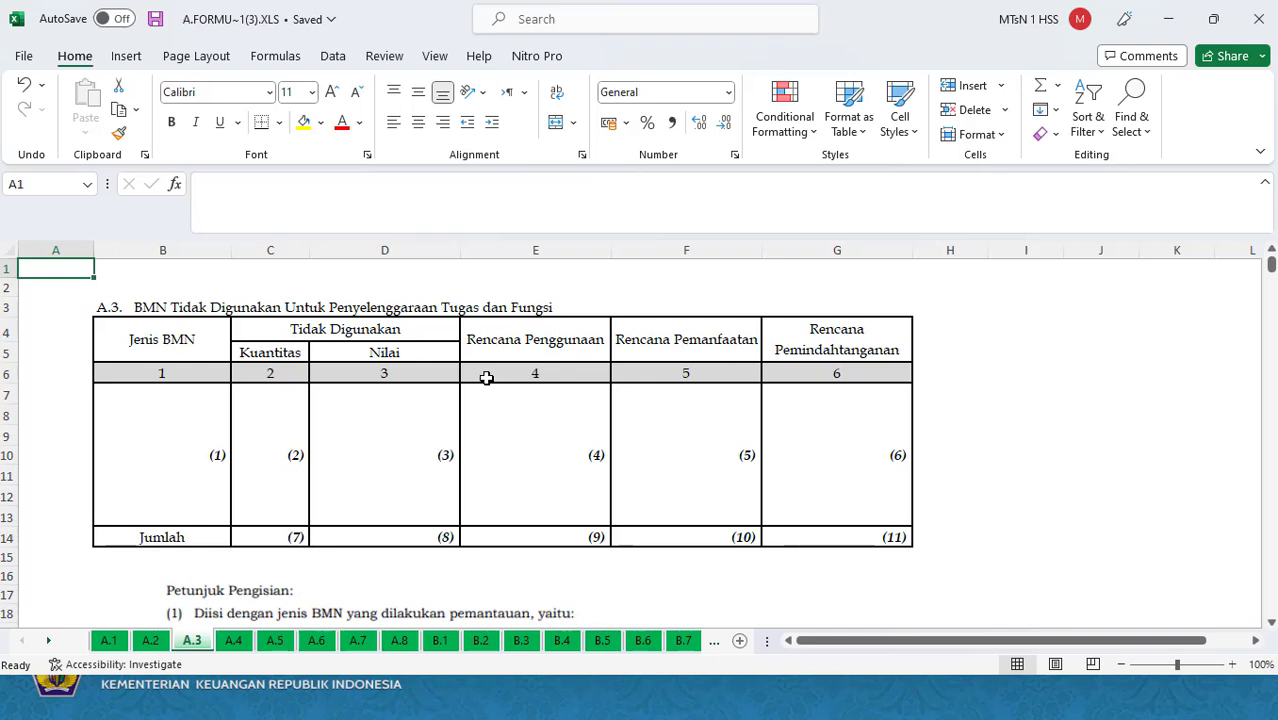
left_click(188, 458)
type("Nihi")
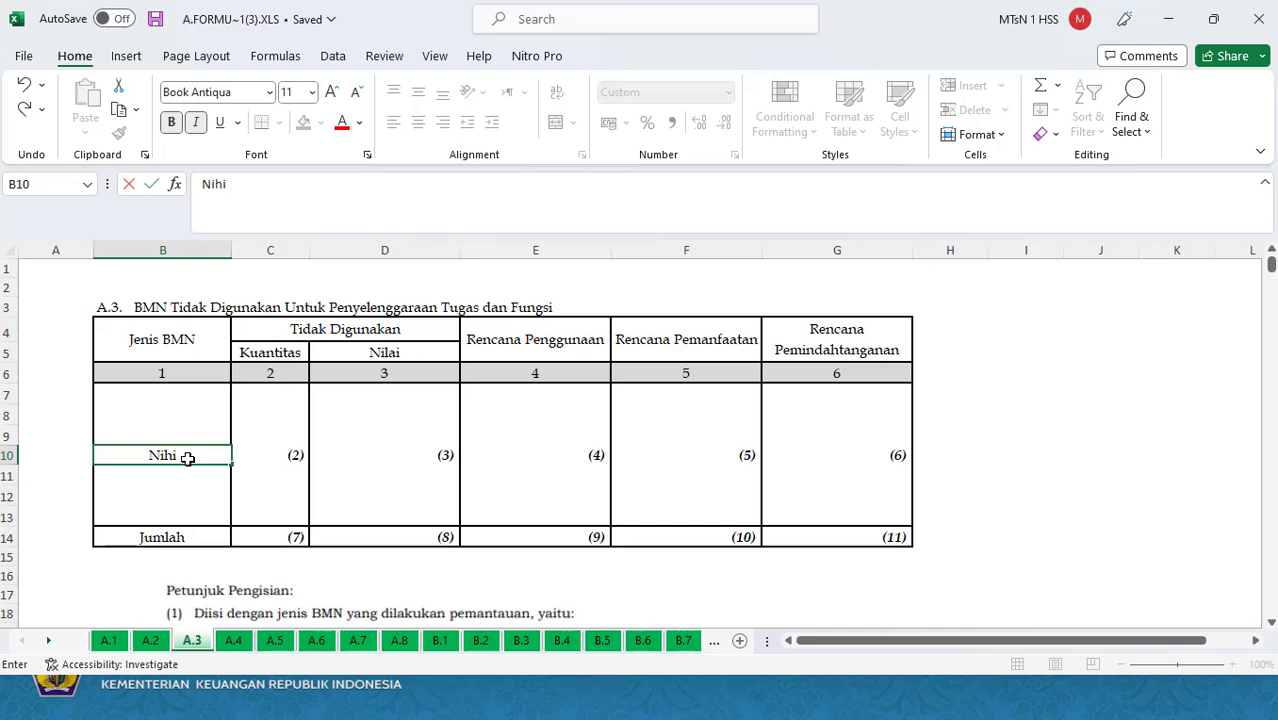
type("l")
key("ctrl+Return")
Copy Nihil from B10 across C10:G10 on sheet A.3, replacing the placeholders.
key("ctrl+c")
key("Right")
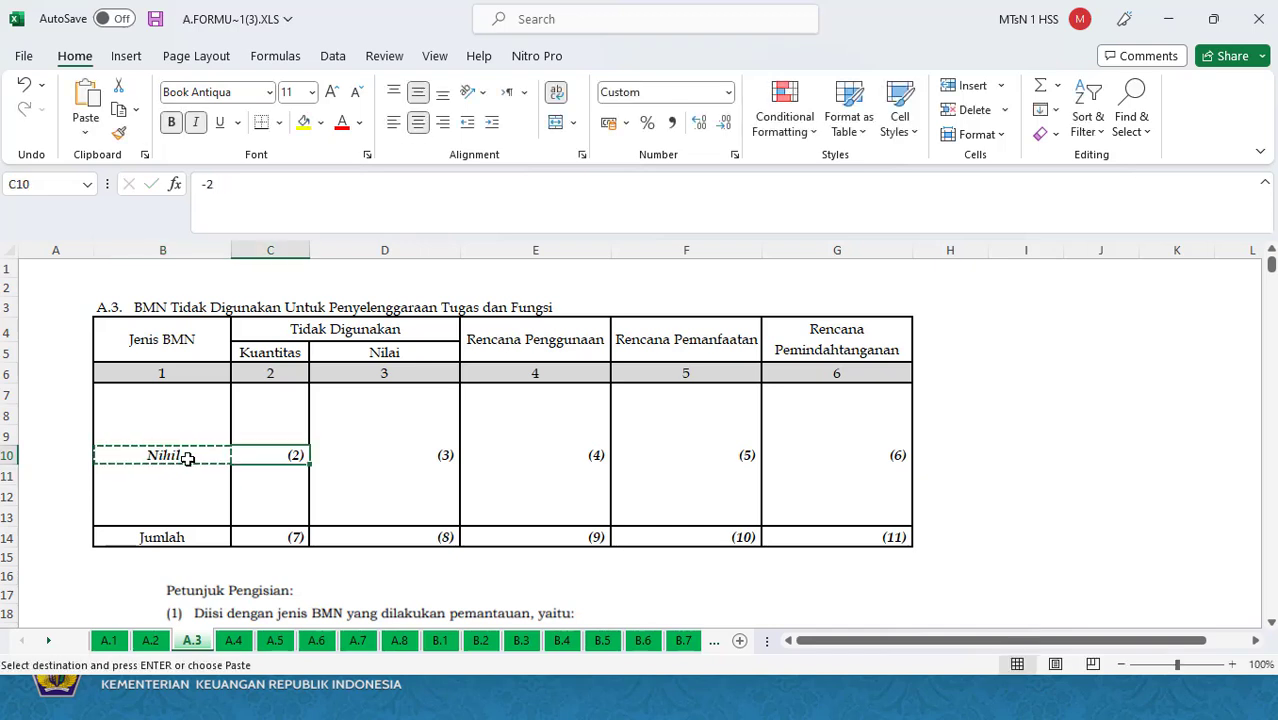
key("shift+Right")
key("shift+Right")
key("shift+Right")
key("shift+Right")
key("ctrl+v")
Enter Nihil as the Kuantitas entry in sheet A.3's Jumlah row, cell C14.
key("Down")
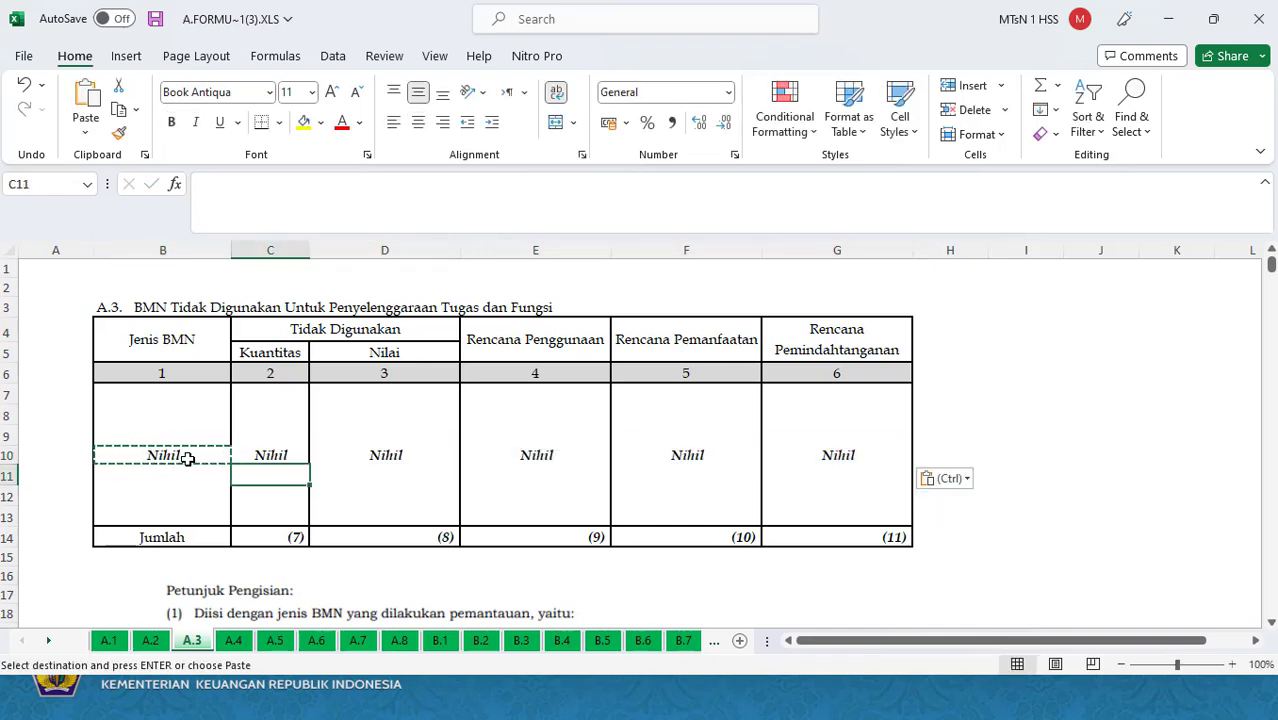
key("Down")
key("Down")
key("Down")
type("Ni")
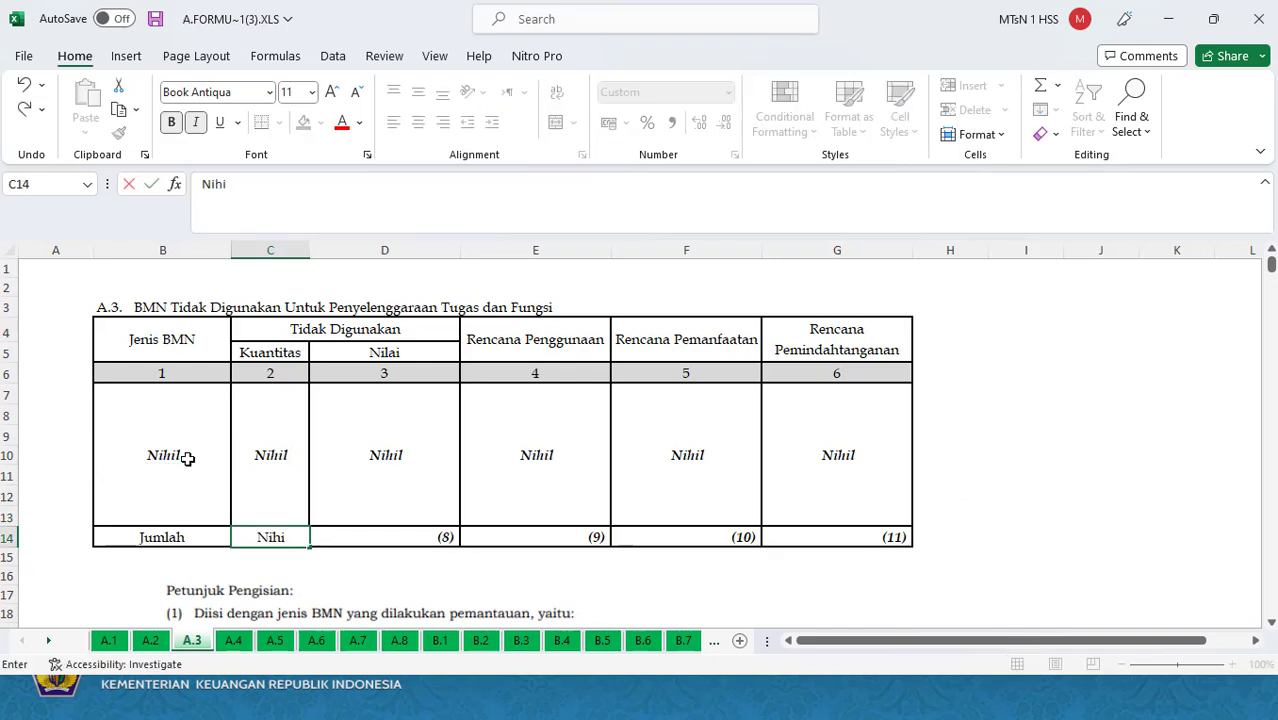
key("ctrl+Return")
Copy Nihil from C14 across D14:G14 in sheet A.3's Jumlah row and save the workbook.
key("ctrl+c")
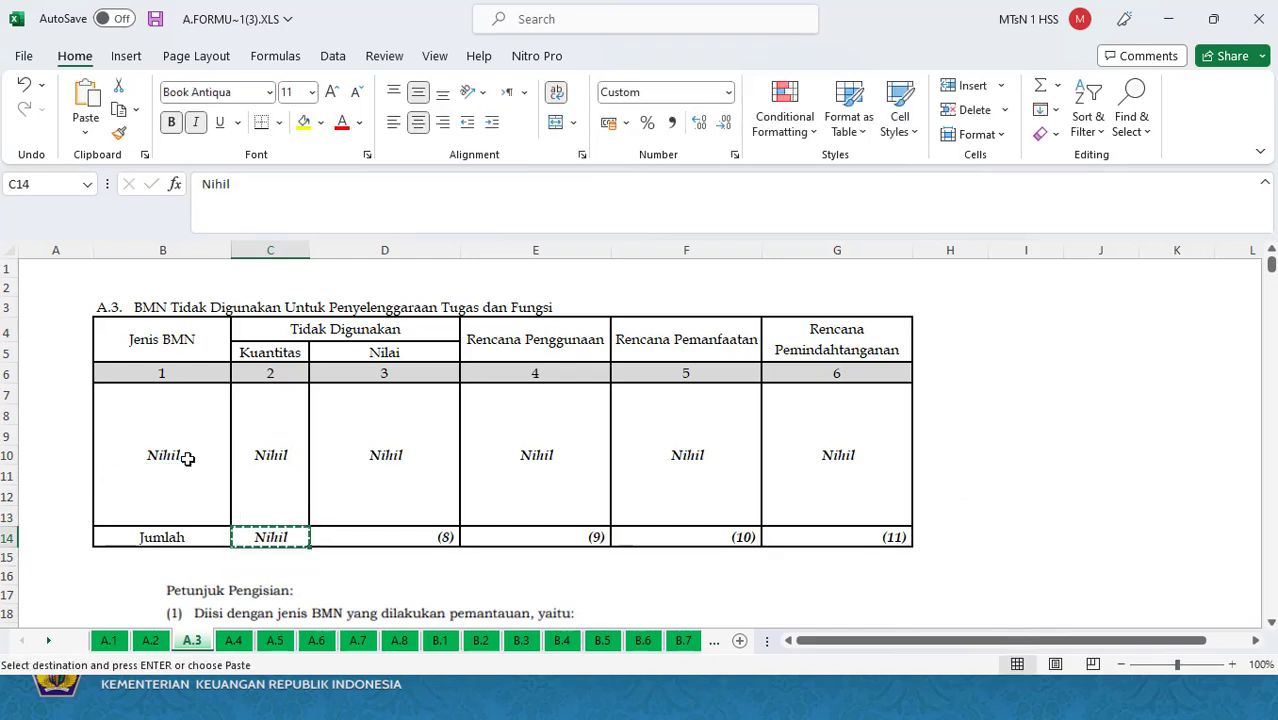
key("shift+Right")
key("shift+Right")
key("shift+Right")
key("shift+Right")
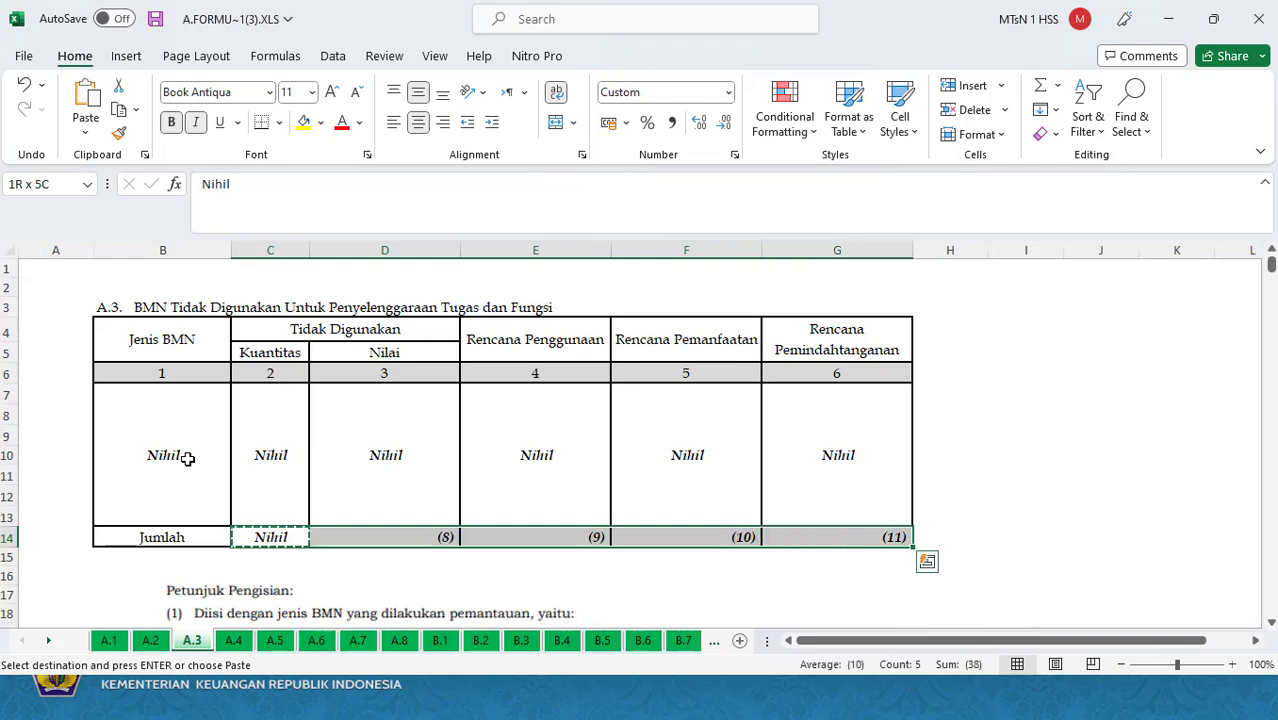
key("ctrl+v")
key("Up")
key("ctrl+s")
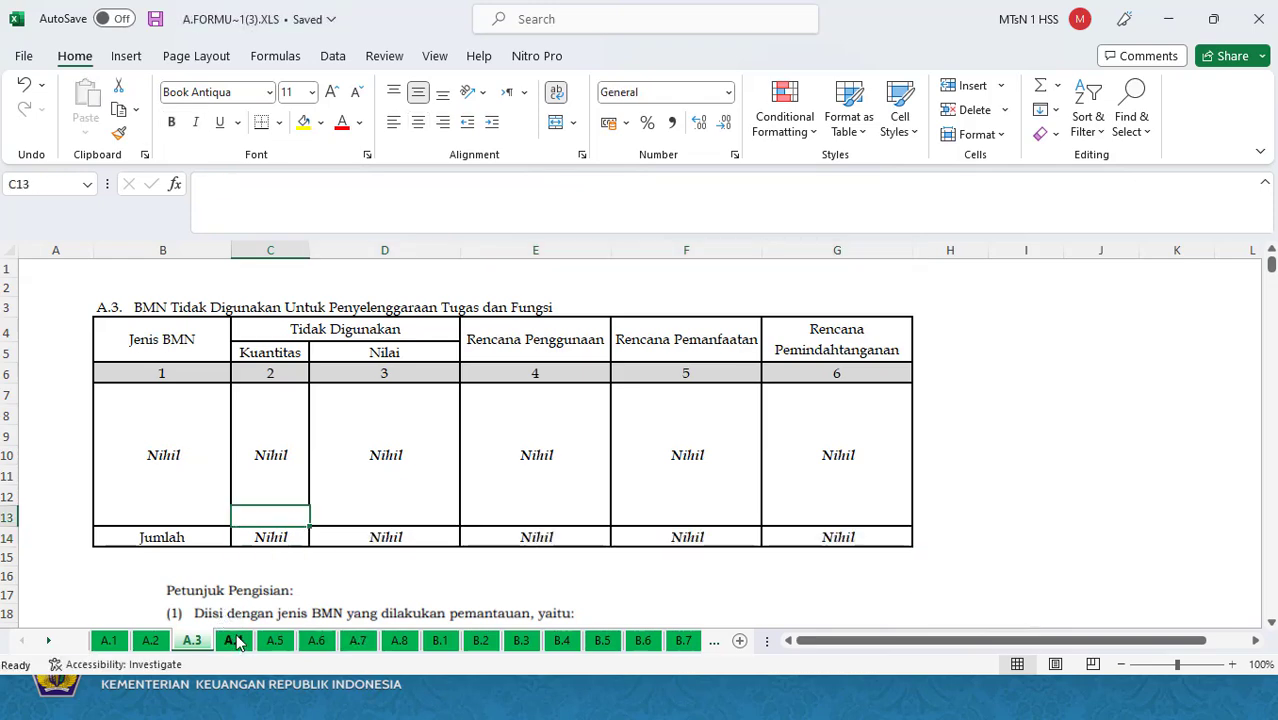
On sheet A.4, replace the Jenis BMN placeholder in B9 with Nihil.
left_click(234, 641)
left_click(184, 450)
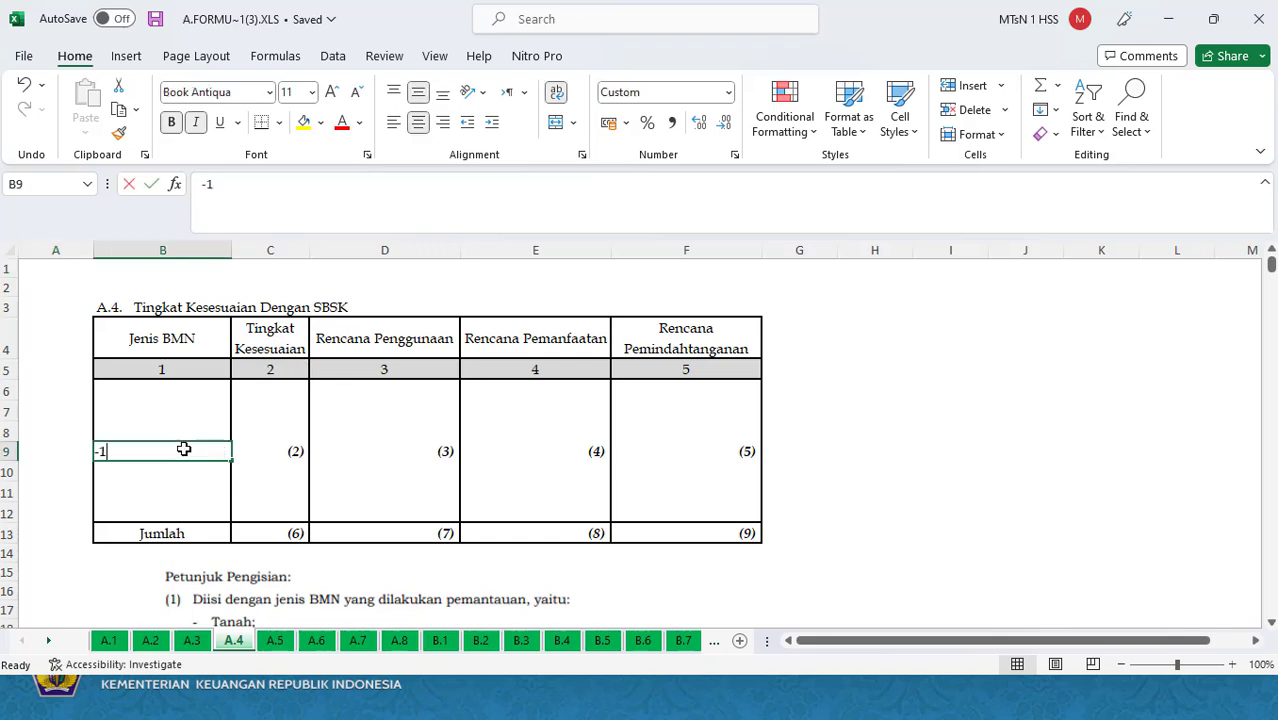
type("Nihil")
key("Return")
left_click(184, 450)
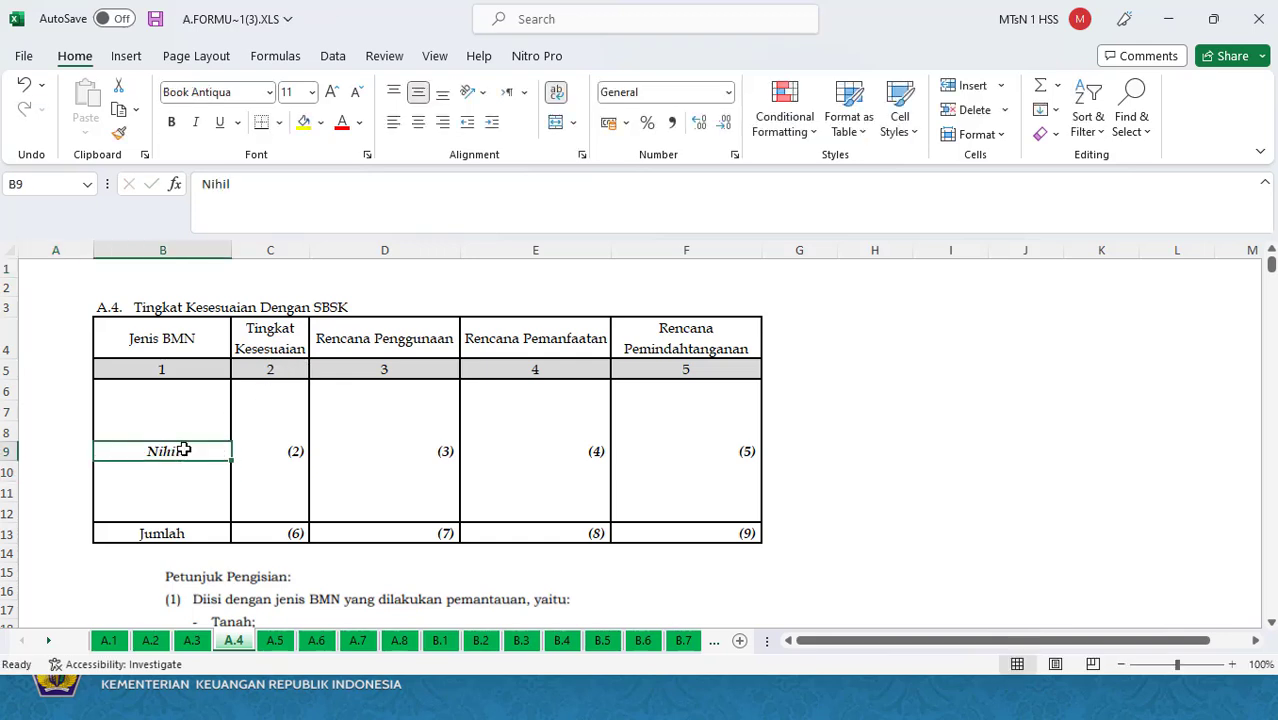
Copy Nihil from B9 across C9:F9 on sheet A.4, replacing the placeholders.
key("ctrl+c")
key("Right")
key("shift+Right")
key("shift+Right")
key("shift+Right")
key("ctrl+v")
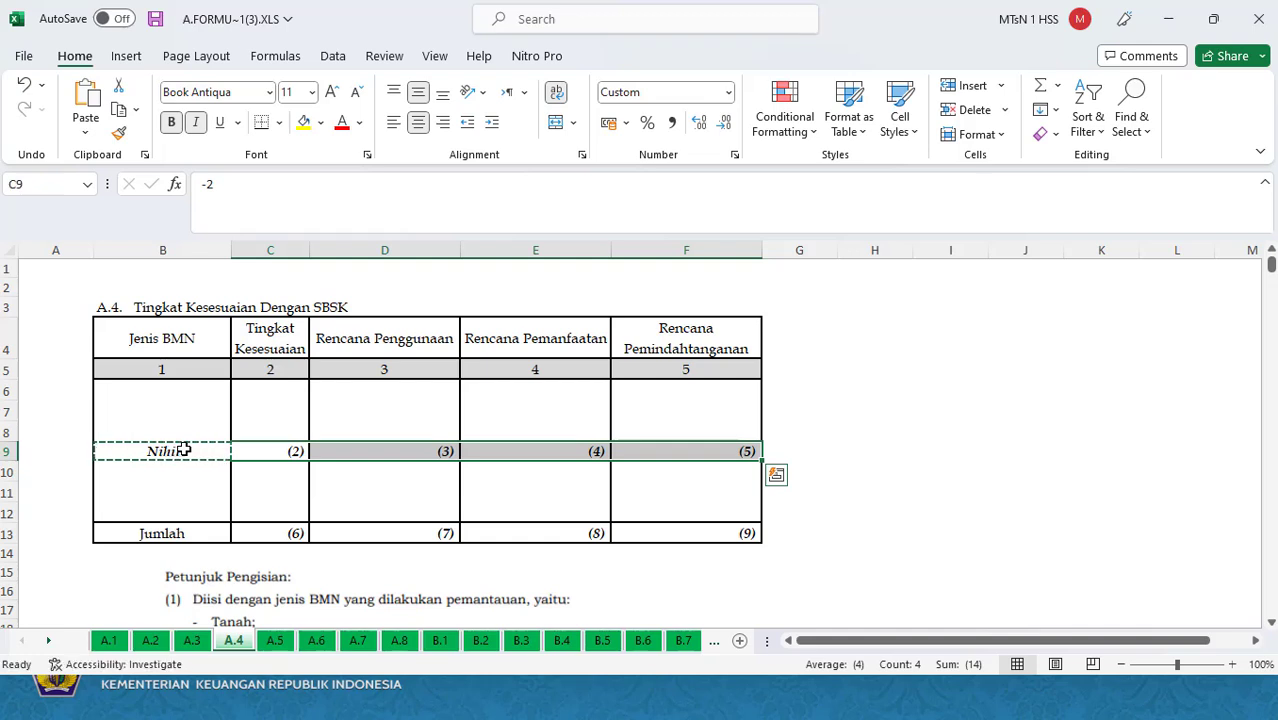
Enter Nihil under Tingkat Kesesuaian in sheet A.4's Jumlah row, cell C13.
key("Down")
key("Down")
key("Down")
key("Down")
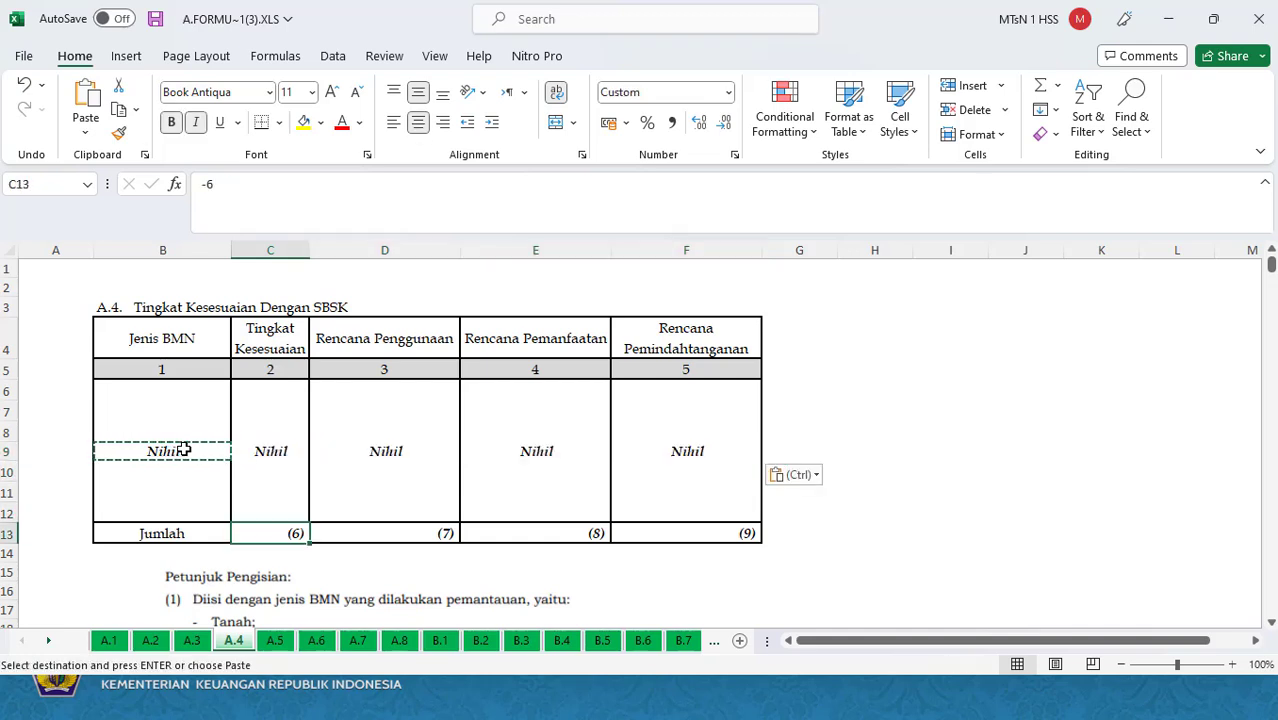
type("Nihil")
key("Return")
key("Up")
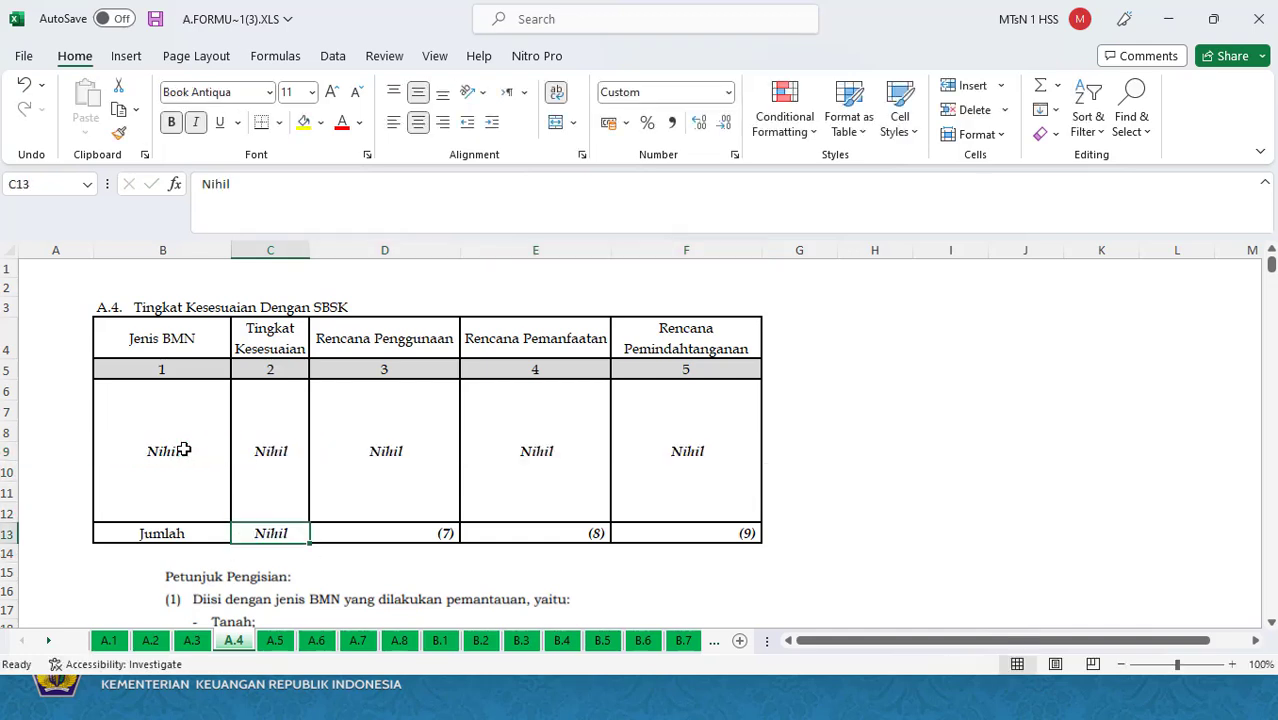
Copy Nihil from C13 across D13:F13 in sheet A.4's Jumlah row and save the workbook.
key("ctrl+c")
key("Right")
key("shift+Right")
key("shift+Right")
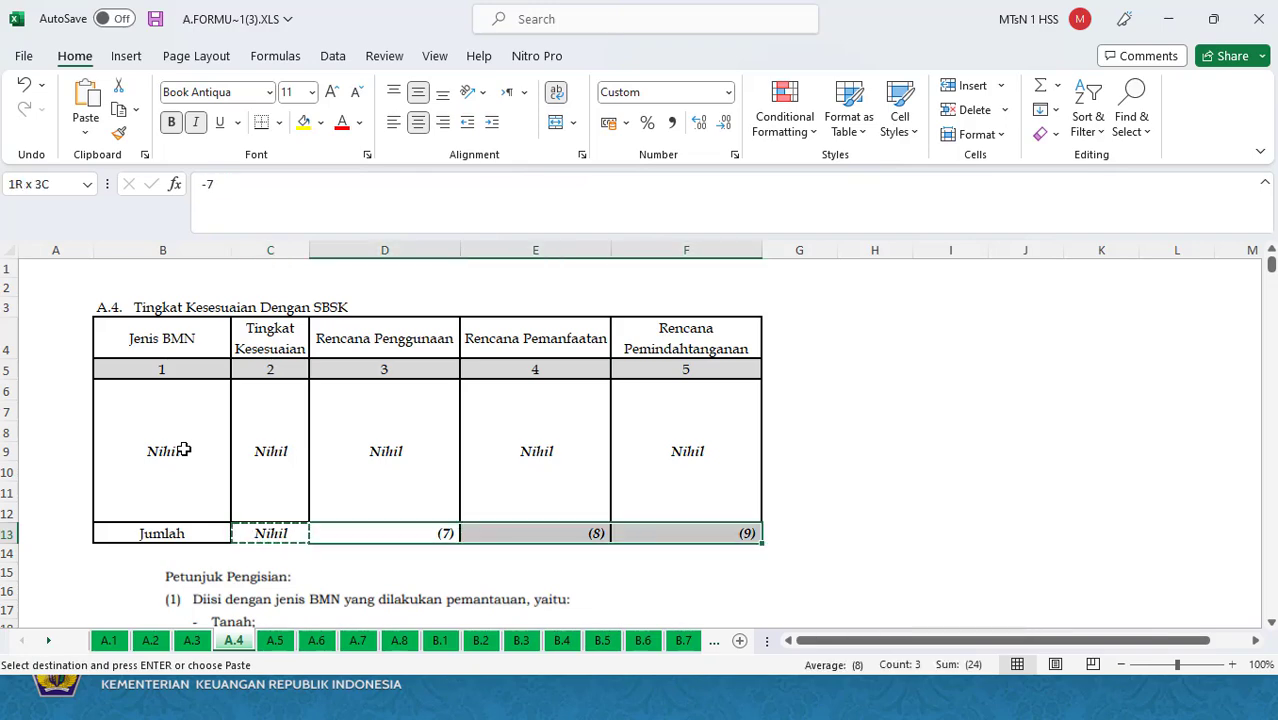
key("ctrl+v")
key("Up")
key("ctrl+s")
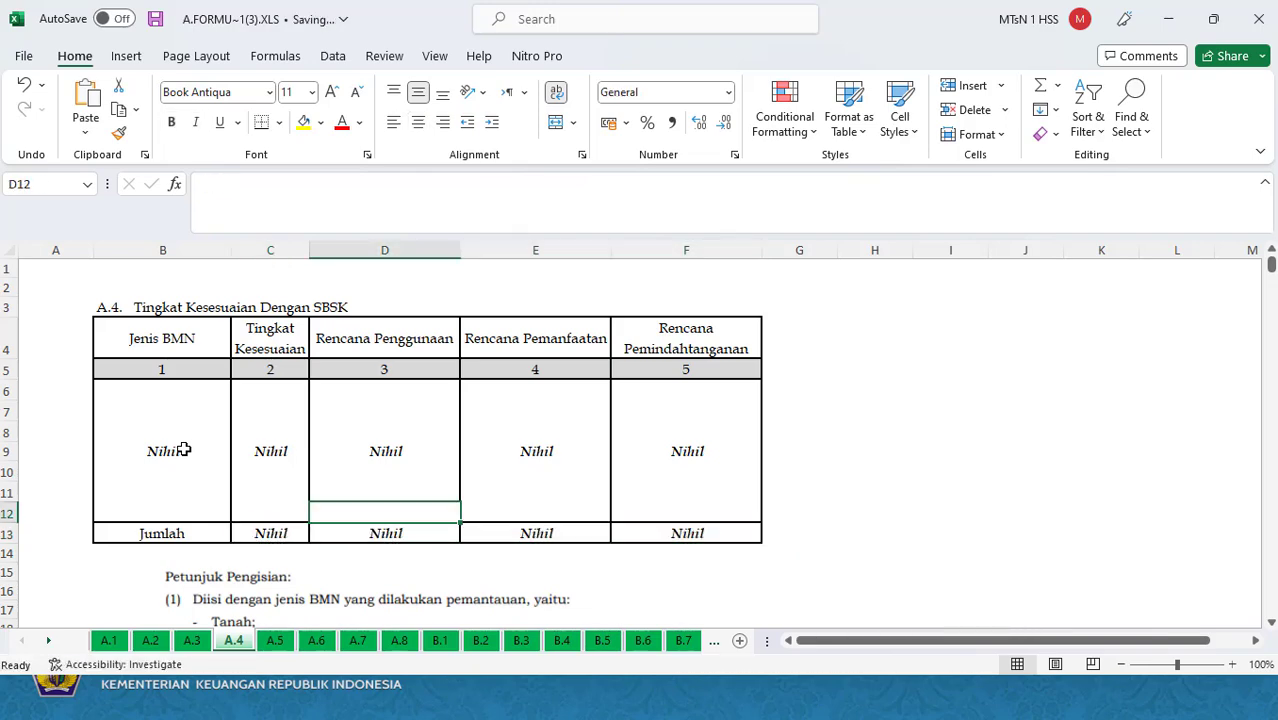
Look through the table templates on sheets A.5 to A.8 and B.1 to B.8.
left_click(275, 640)
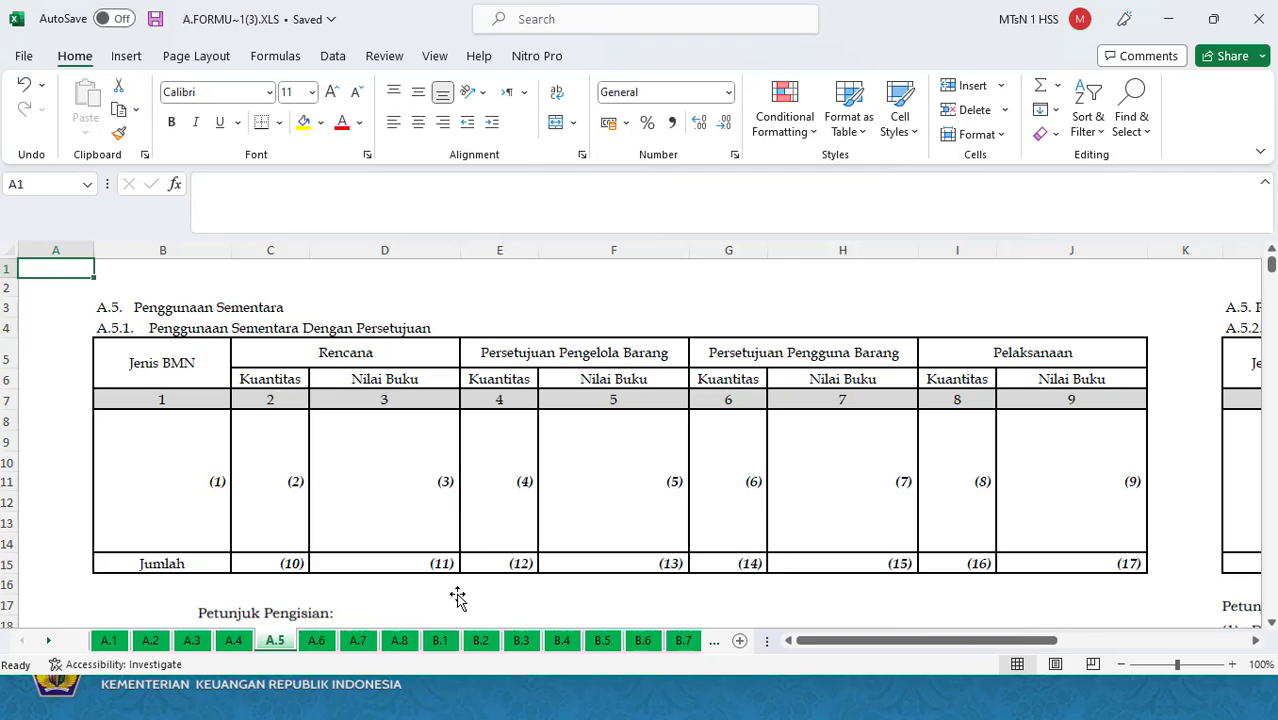
left_click(316, 640)
left_click(358, 641)
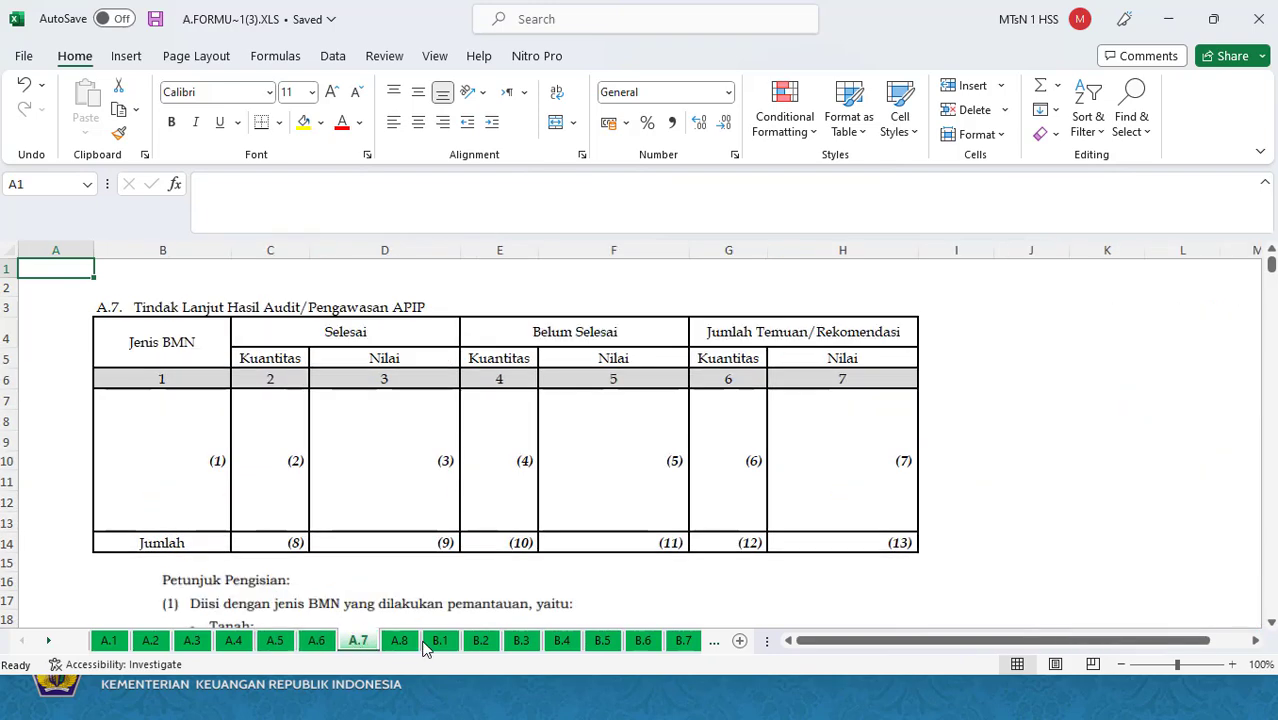
left_click(400, 641)
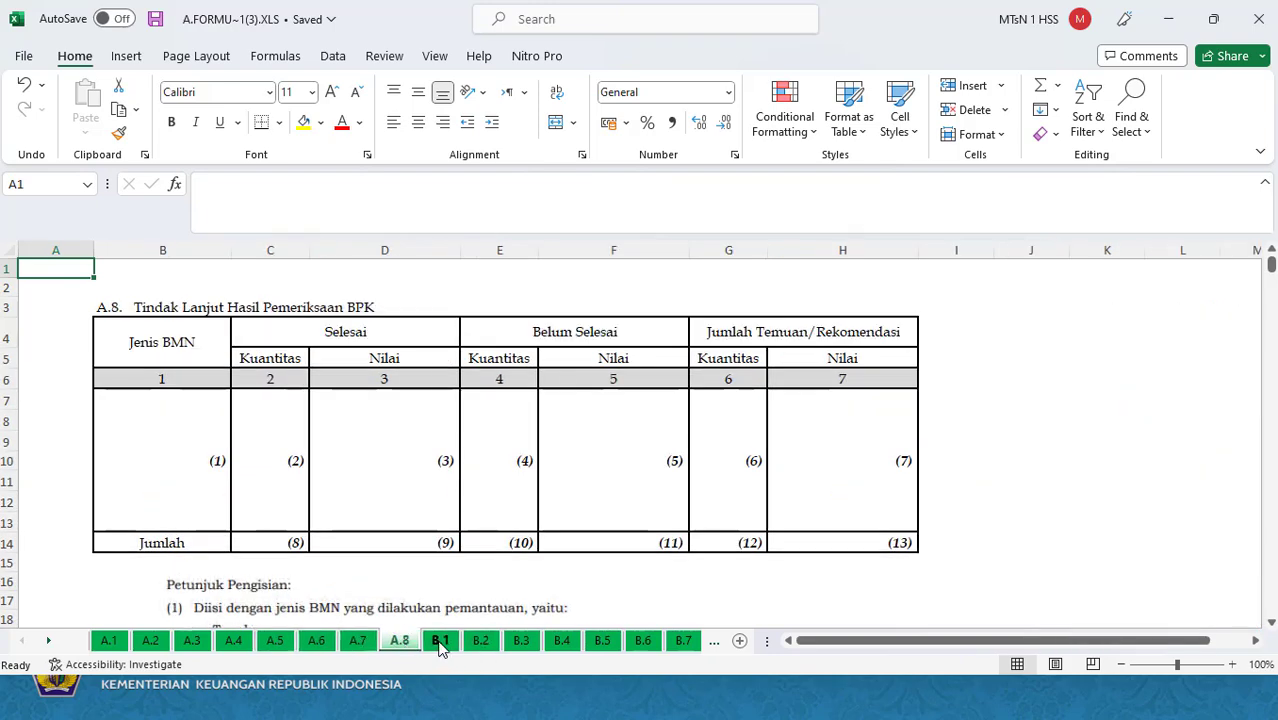
left_click(440, 641)
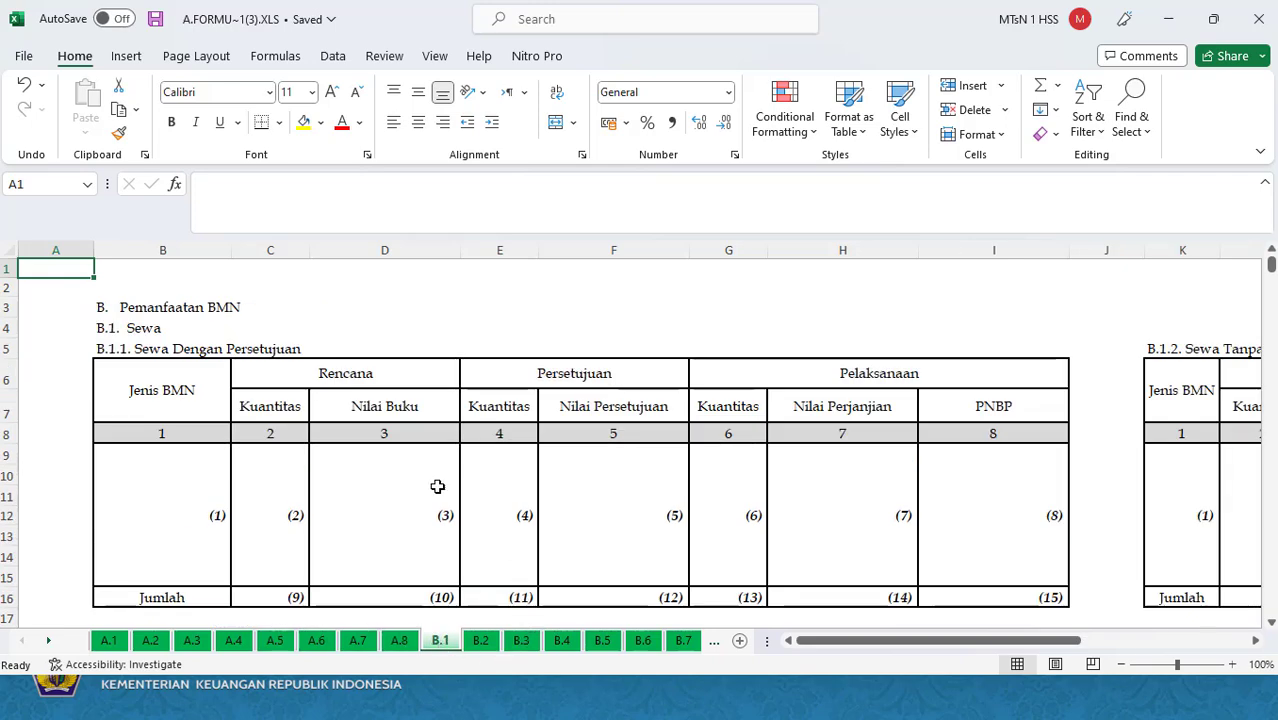
left_click(481, 641)
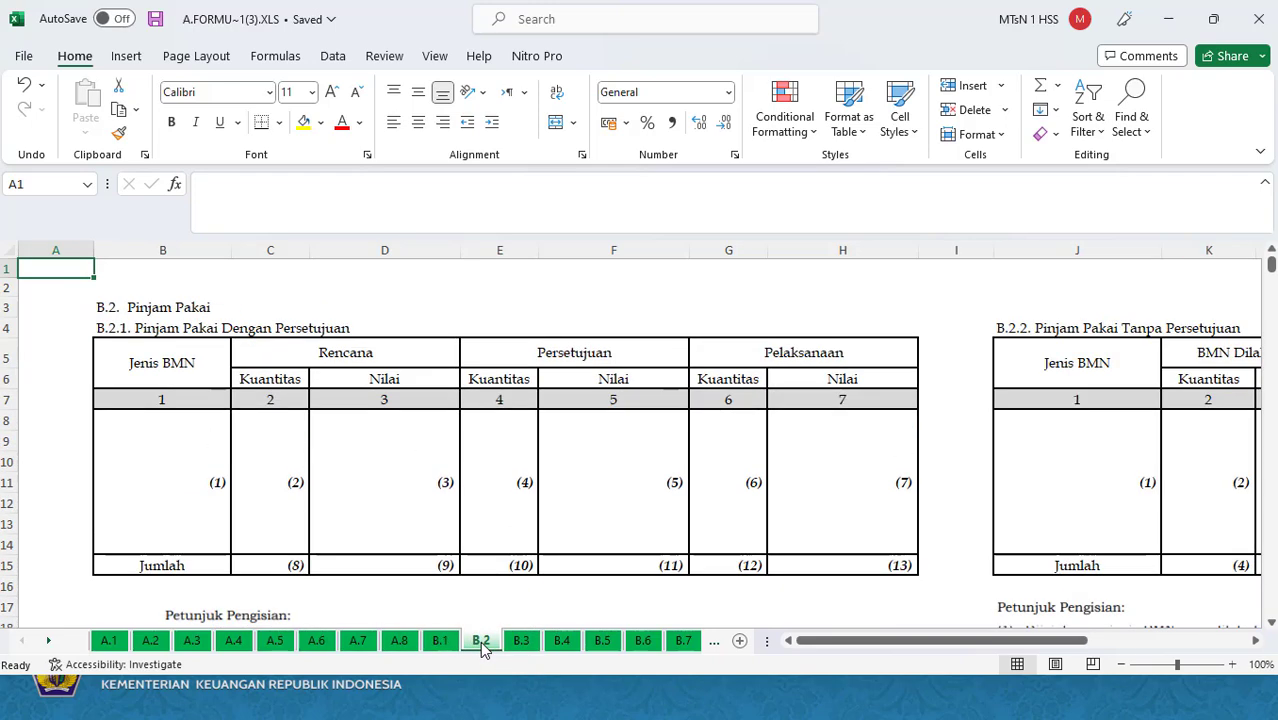
left_click(521, 641)
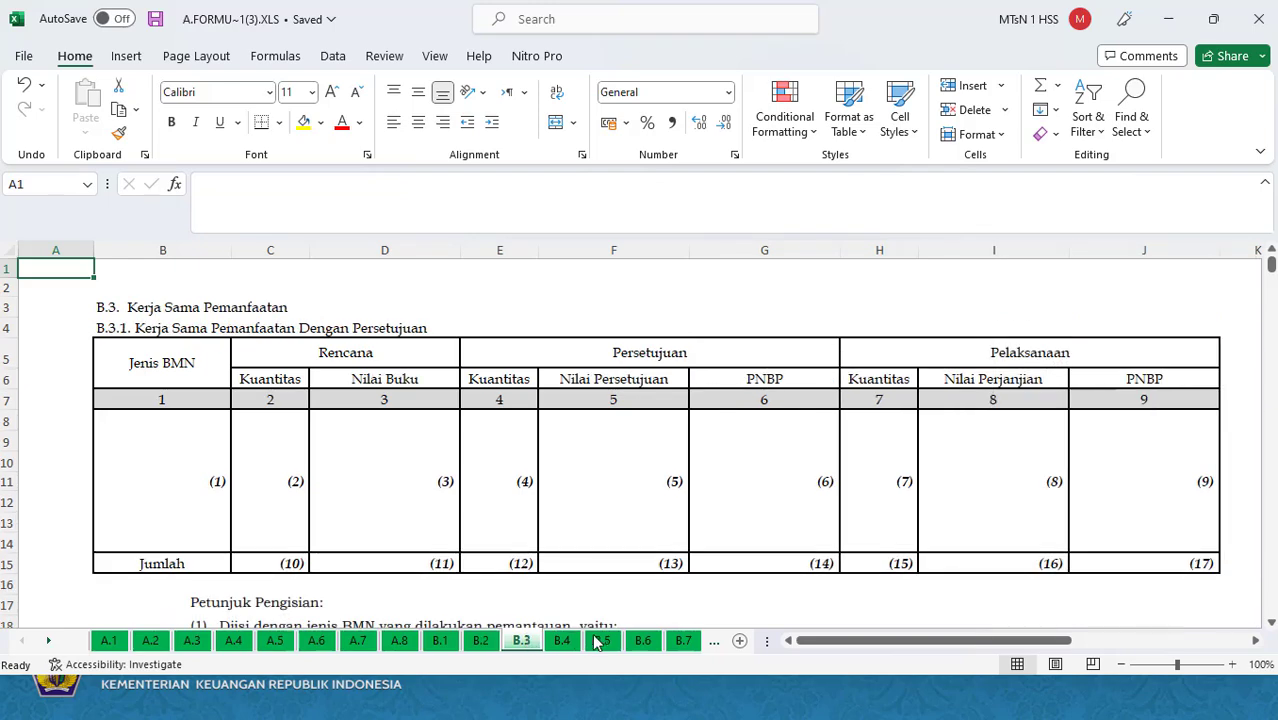
left_click(565, 641)
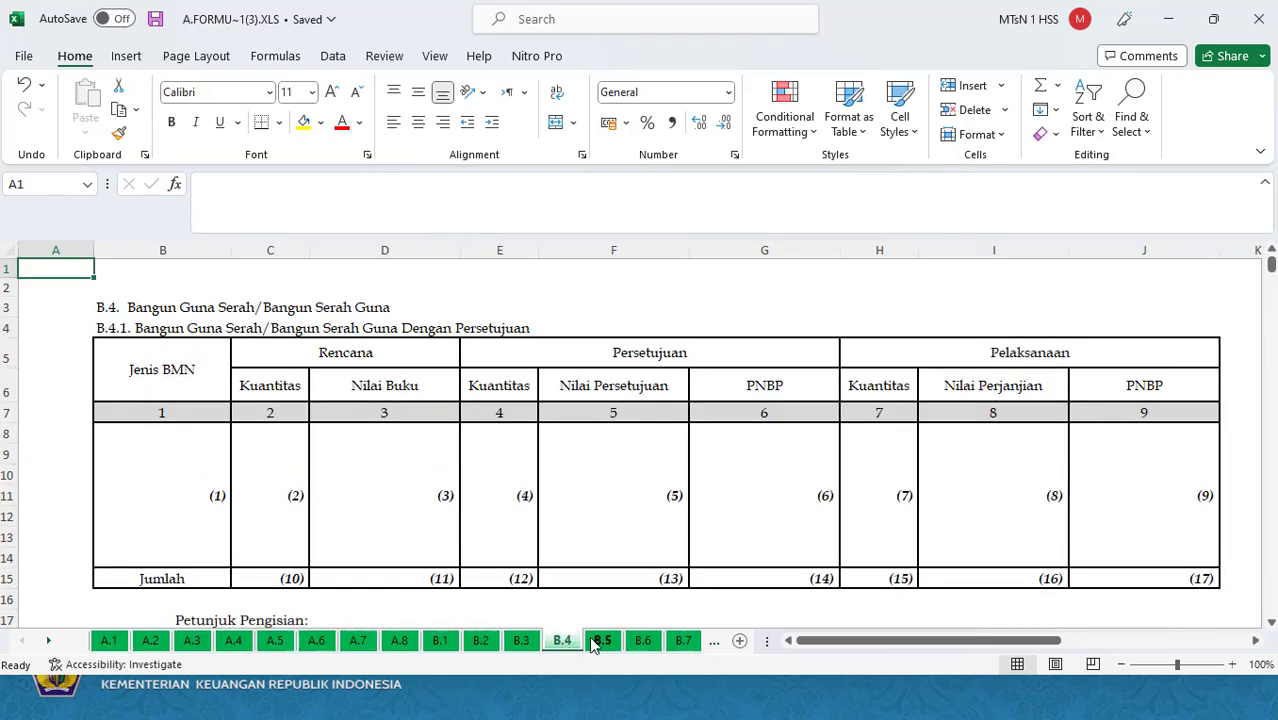
left_click(600, 641)
left_click(643, 641)
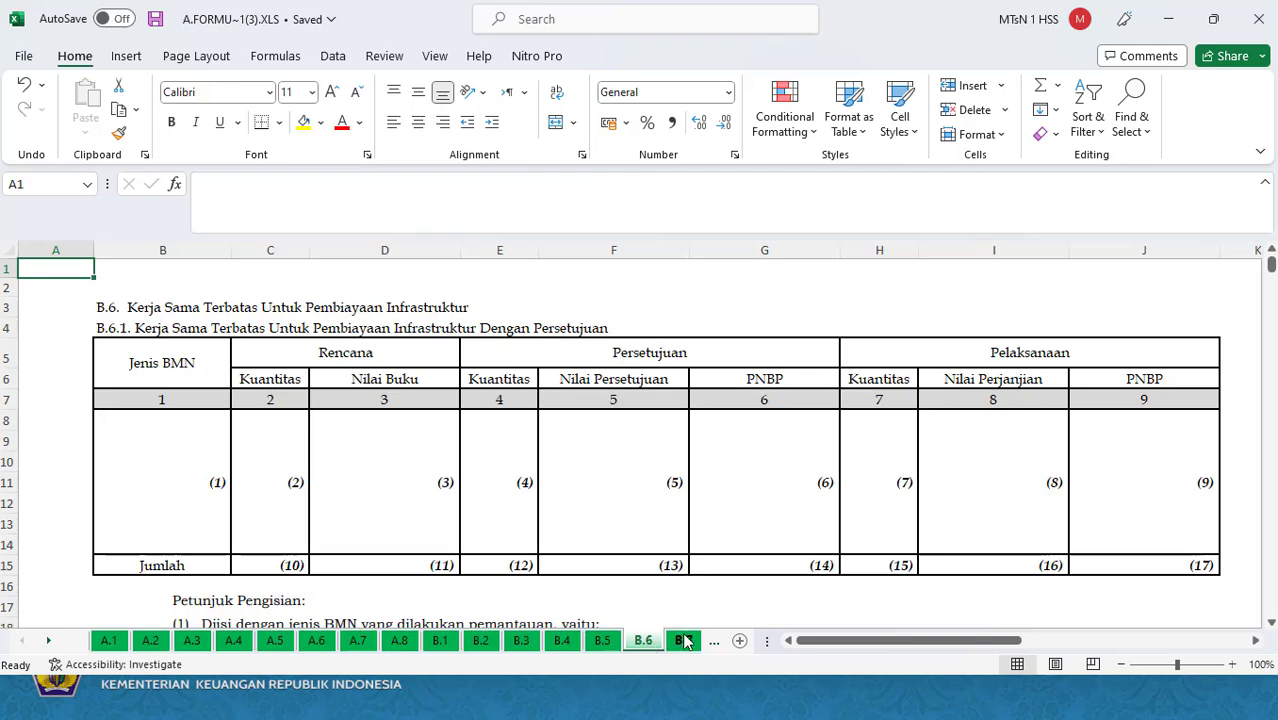
left_click(683, 641)
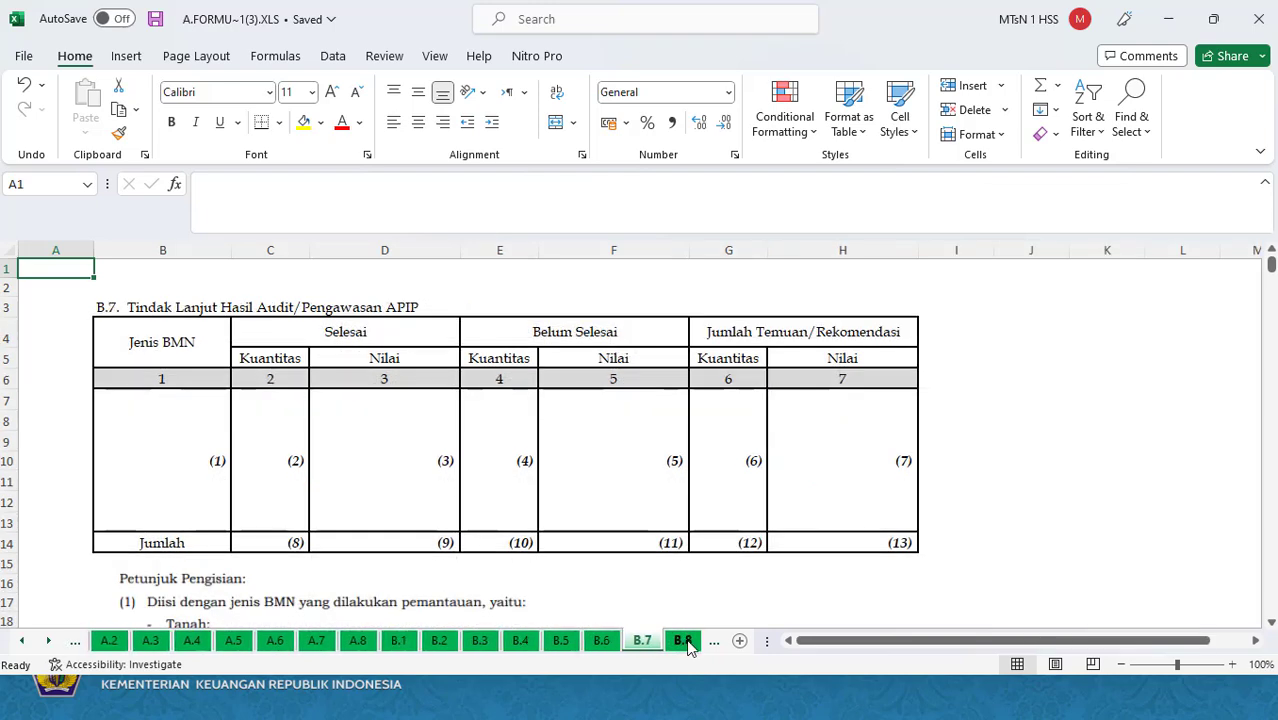
left_click(683, 641)
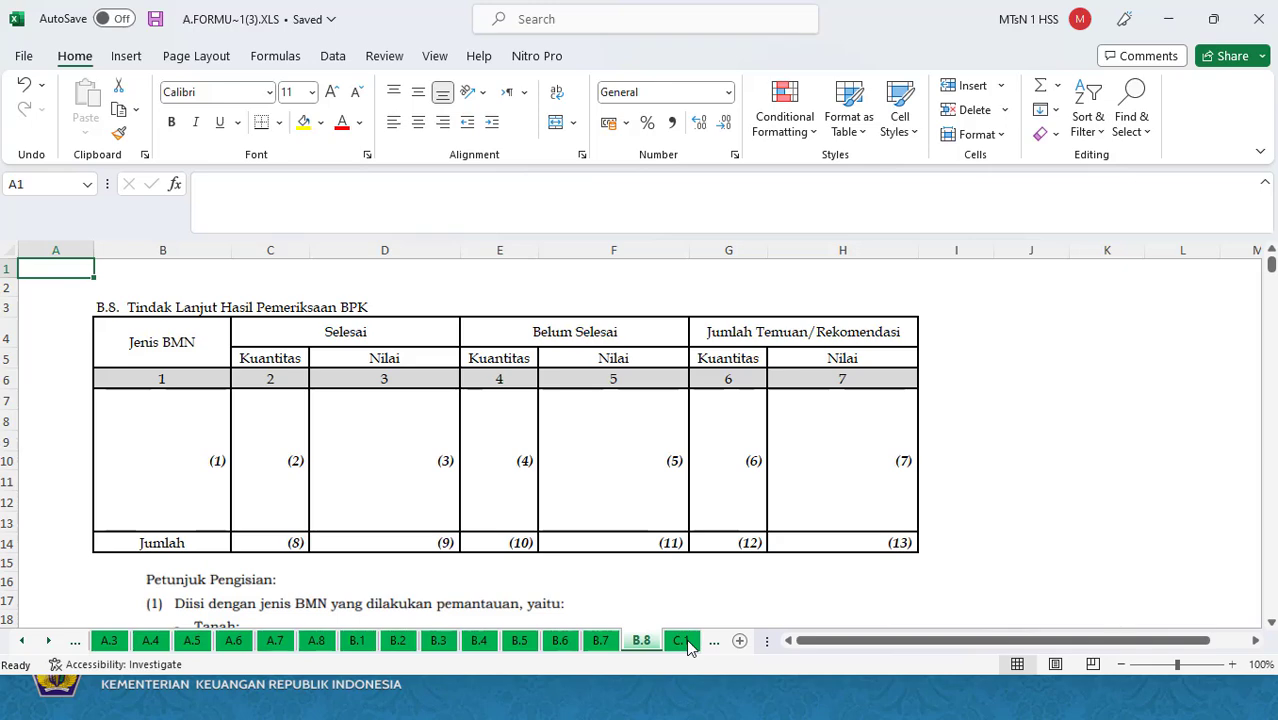
Look through the table templates on sheets C.1 to C.6 and D.1 to D.4.
left_click(683, 641)
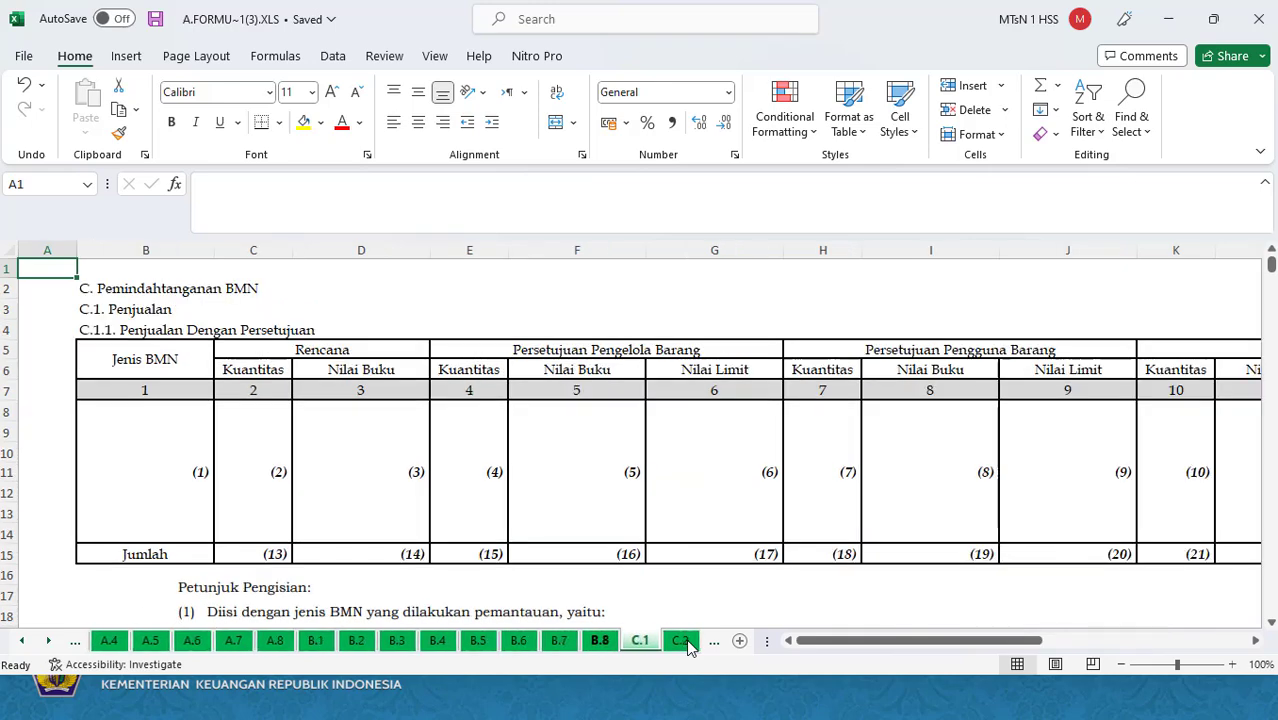
left_click(683, 641)
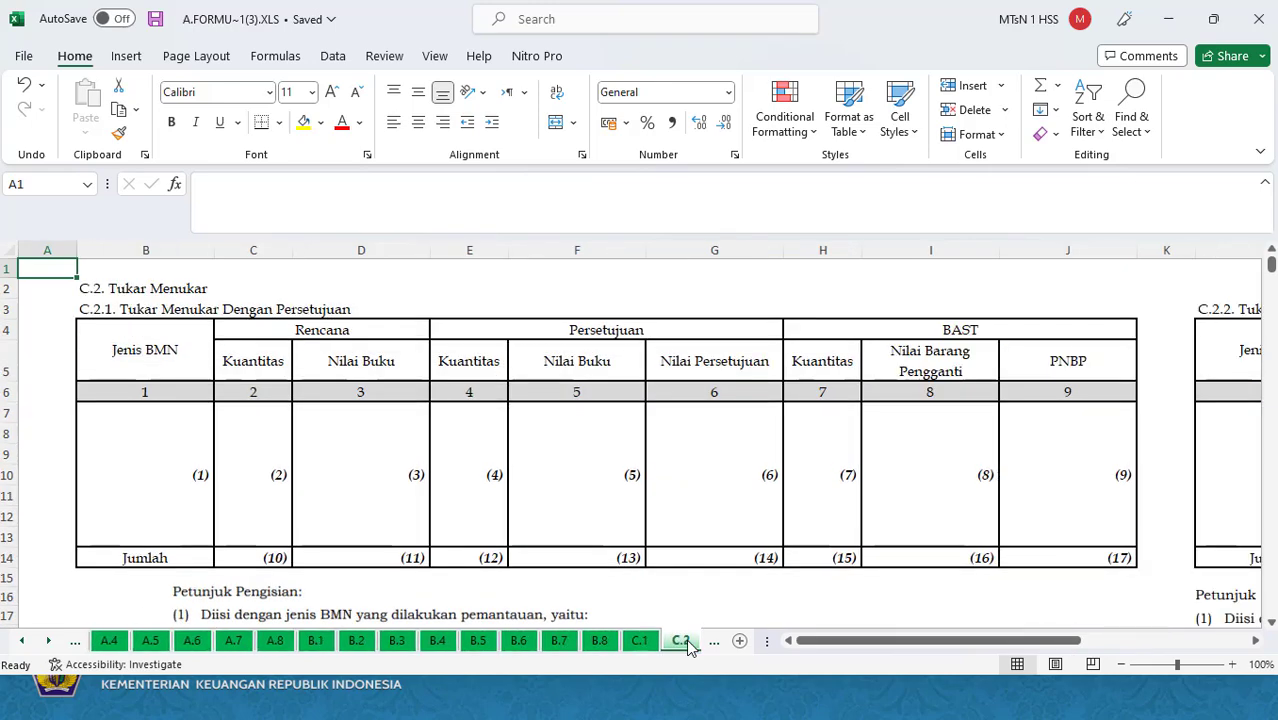
left_click(713, 645)
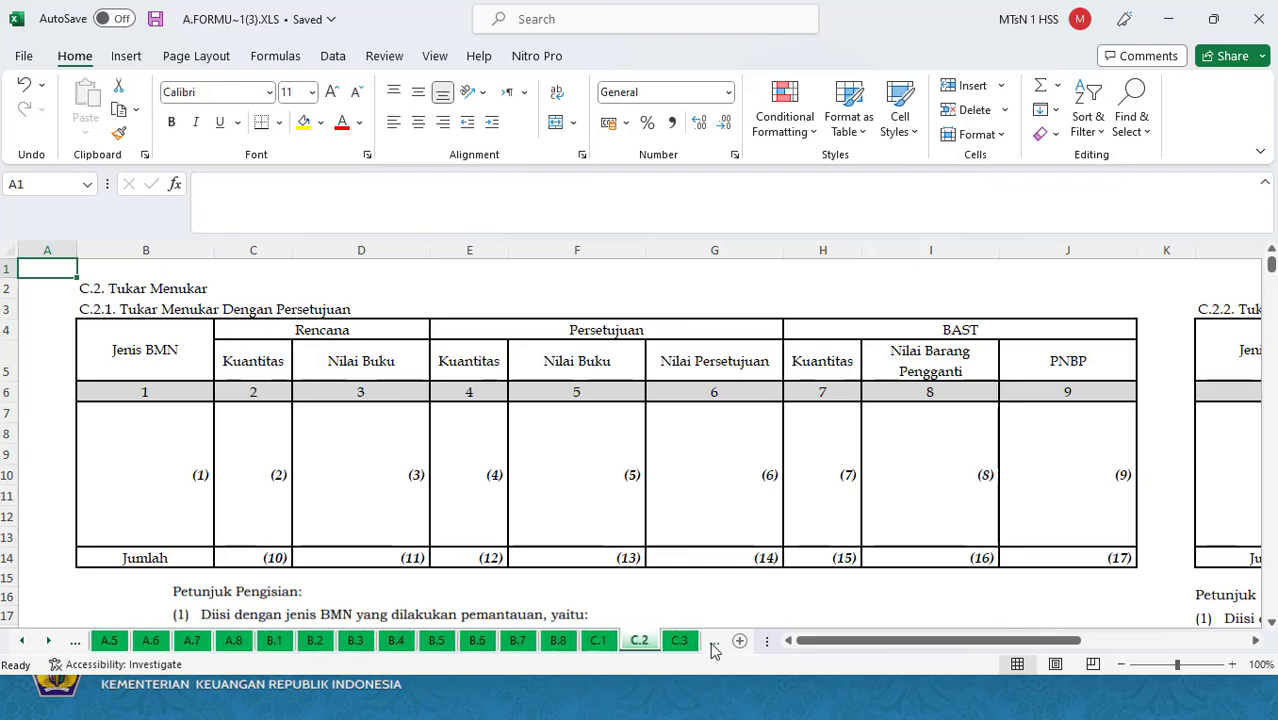
left_click(708, 645)
left_click(714, 645)
left_click(714, 645)
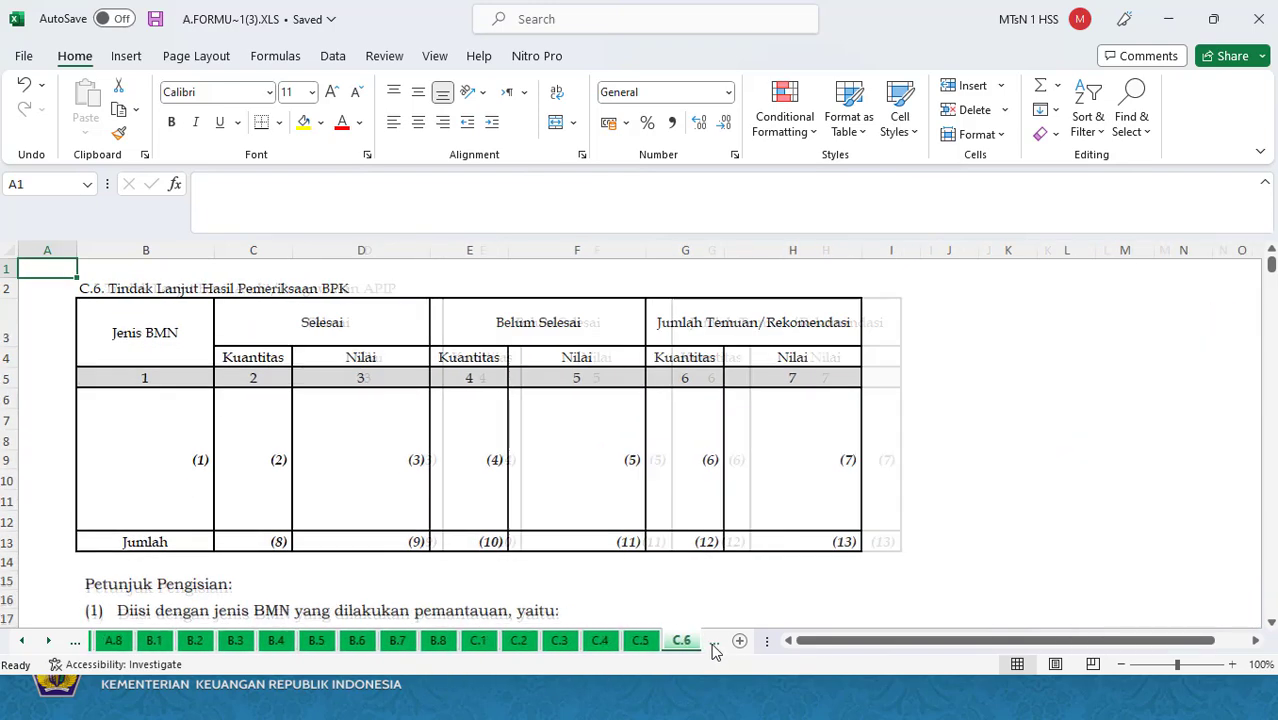
left_click(714, 646)
left_click(714, 646)
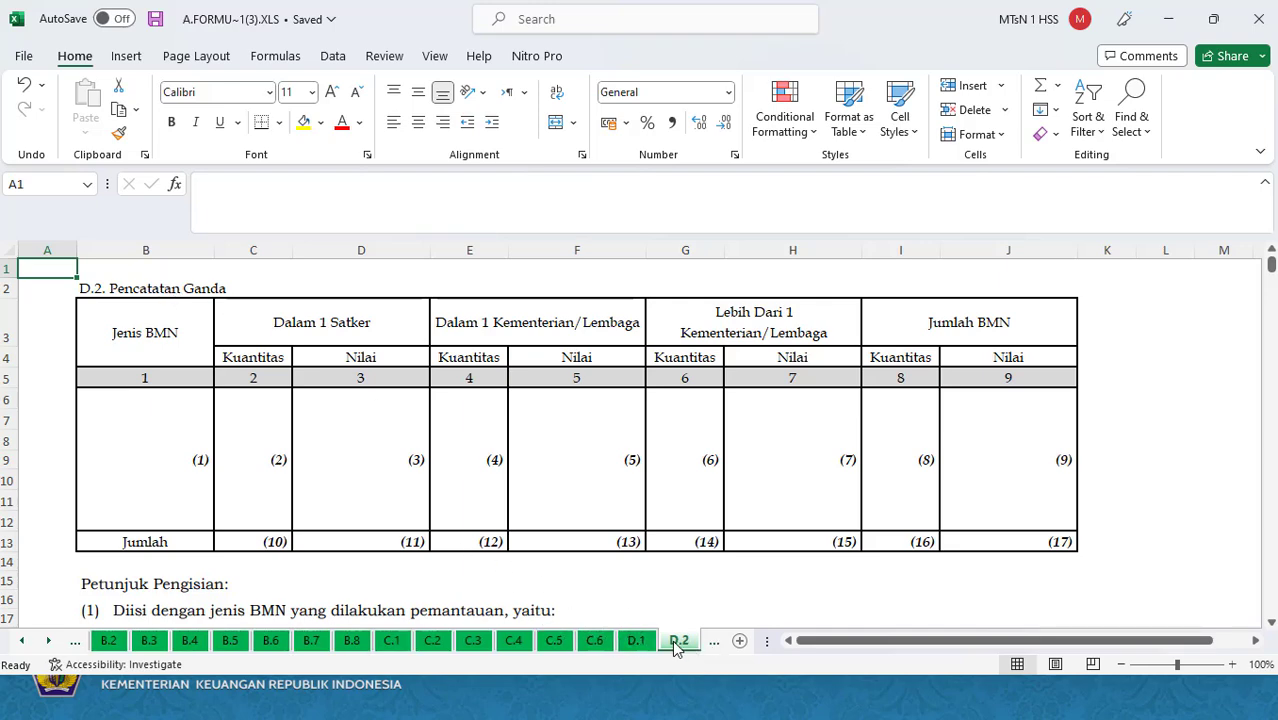
left_click(636, 643)
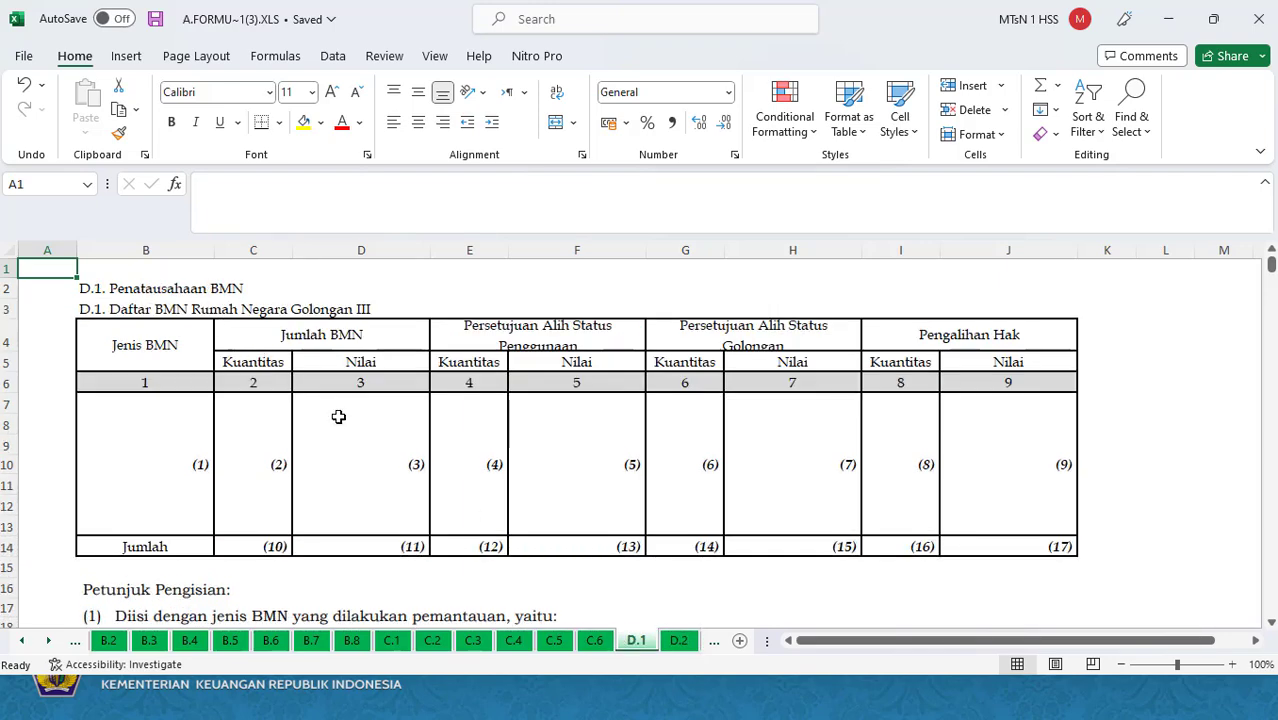
left_click(714, 648)
left_click(714, 648)
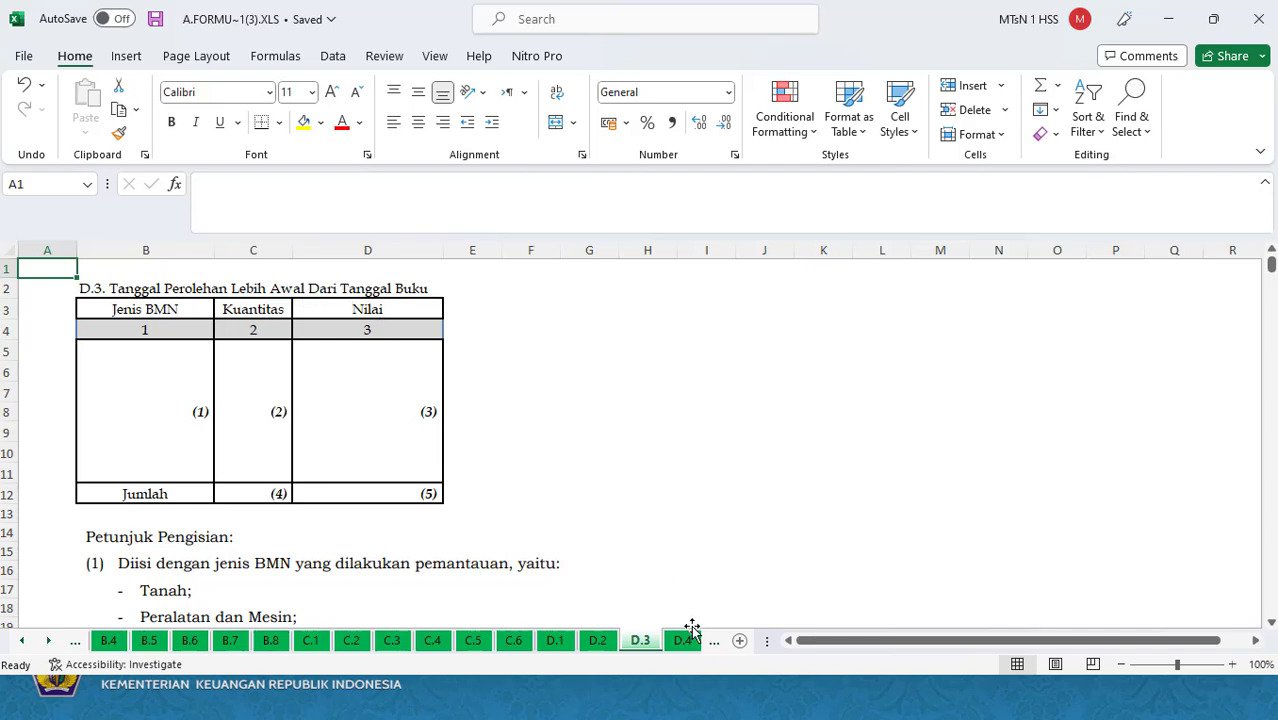
left_click(689, 640)
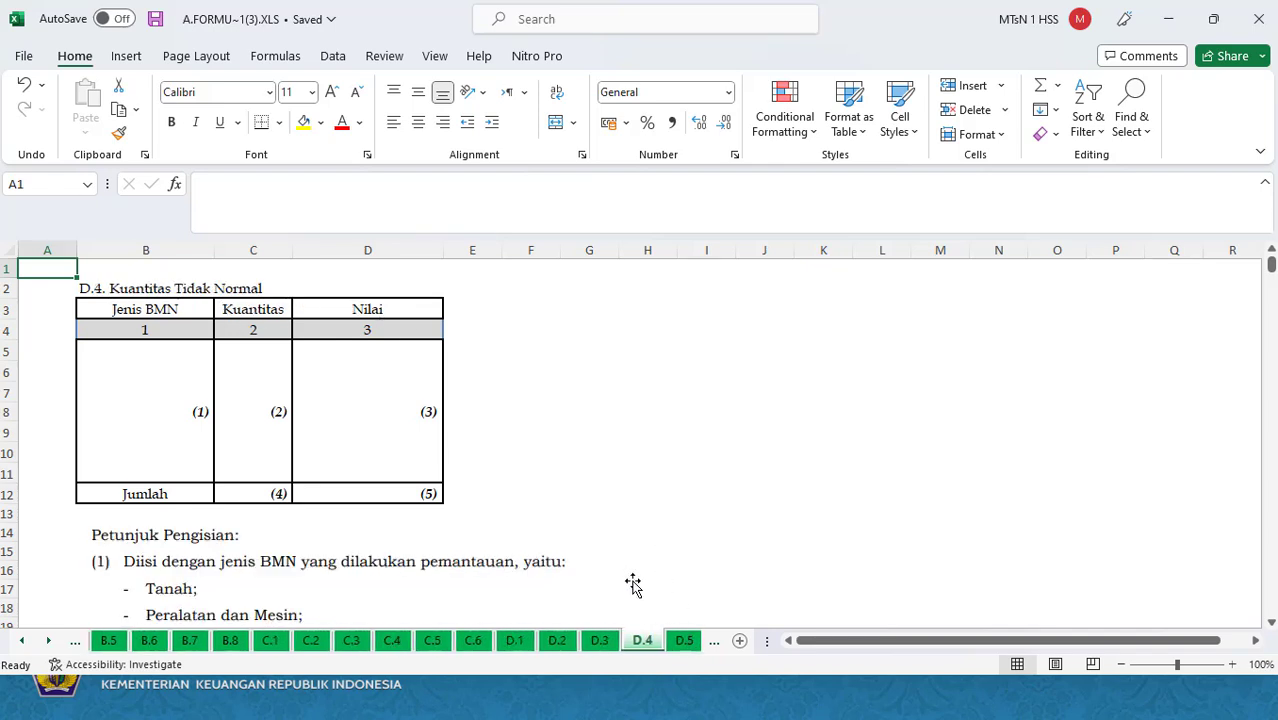
Look through the table templates on sheets D.5 to D.16, ending on the D.15 Daftar Rencana Inventarisasi sheet.
left_click(684, 640)
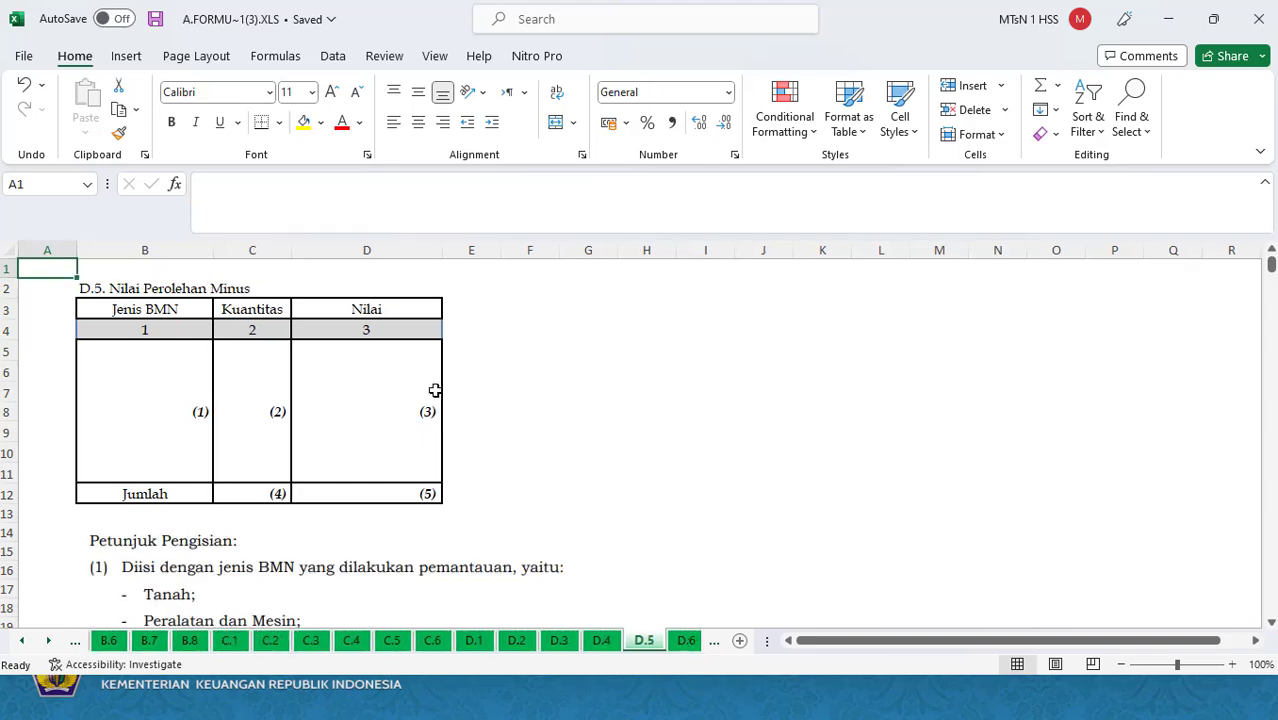
left_click(687, 640)
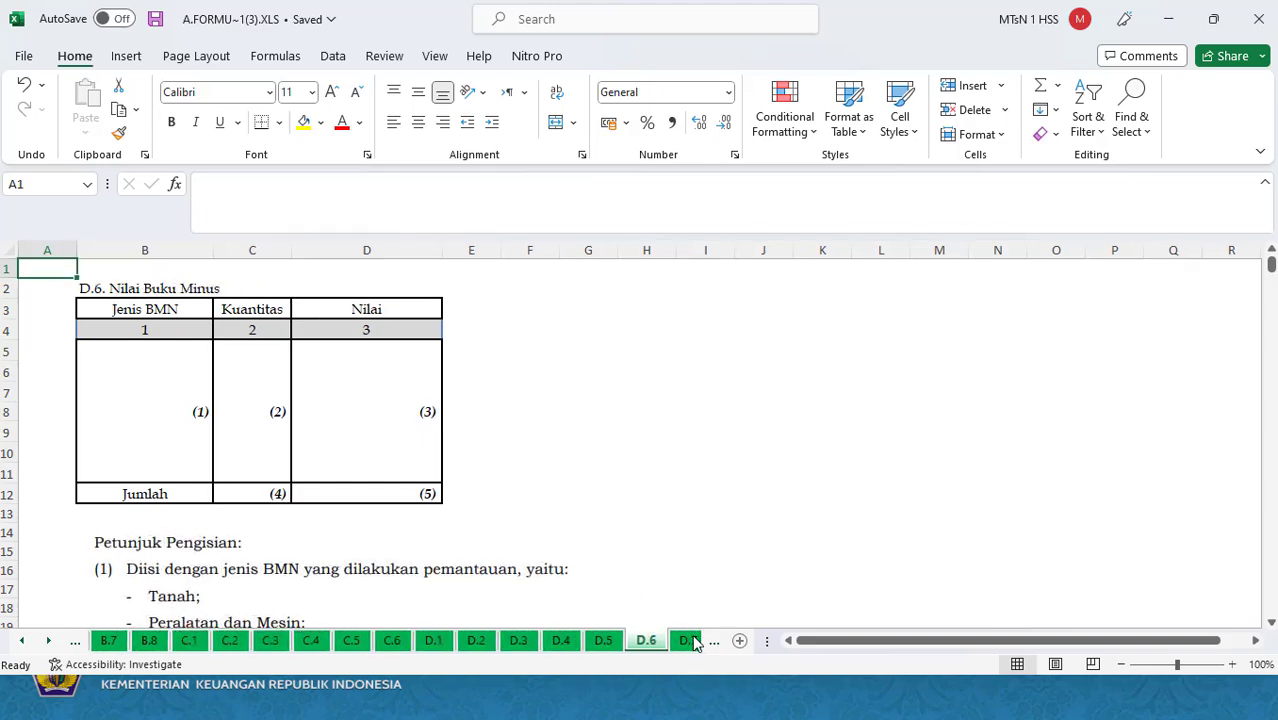
left_click(697, 641)
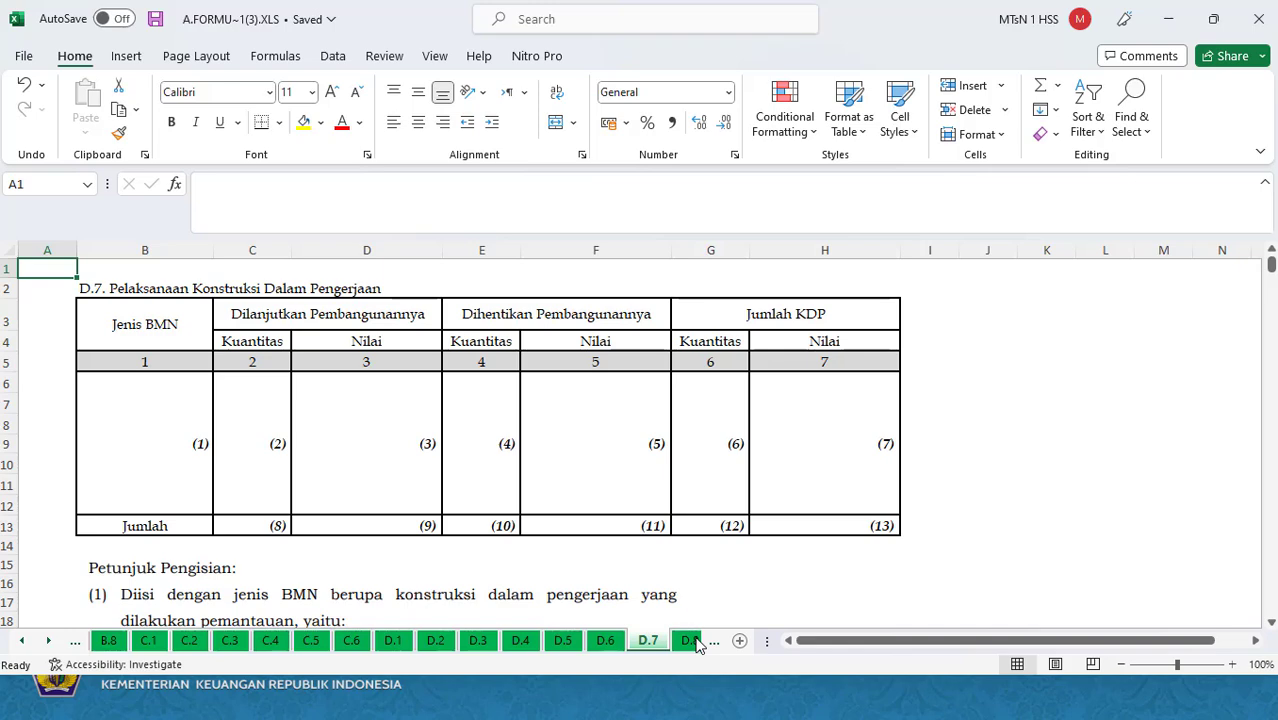
left_click(690, 640)
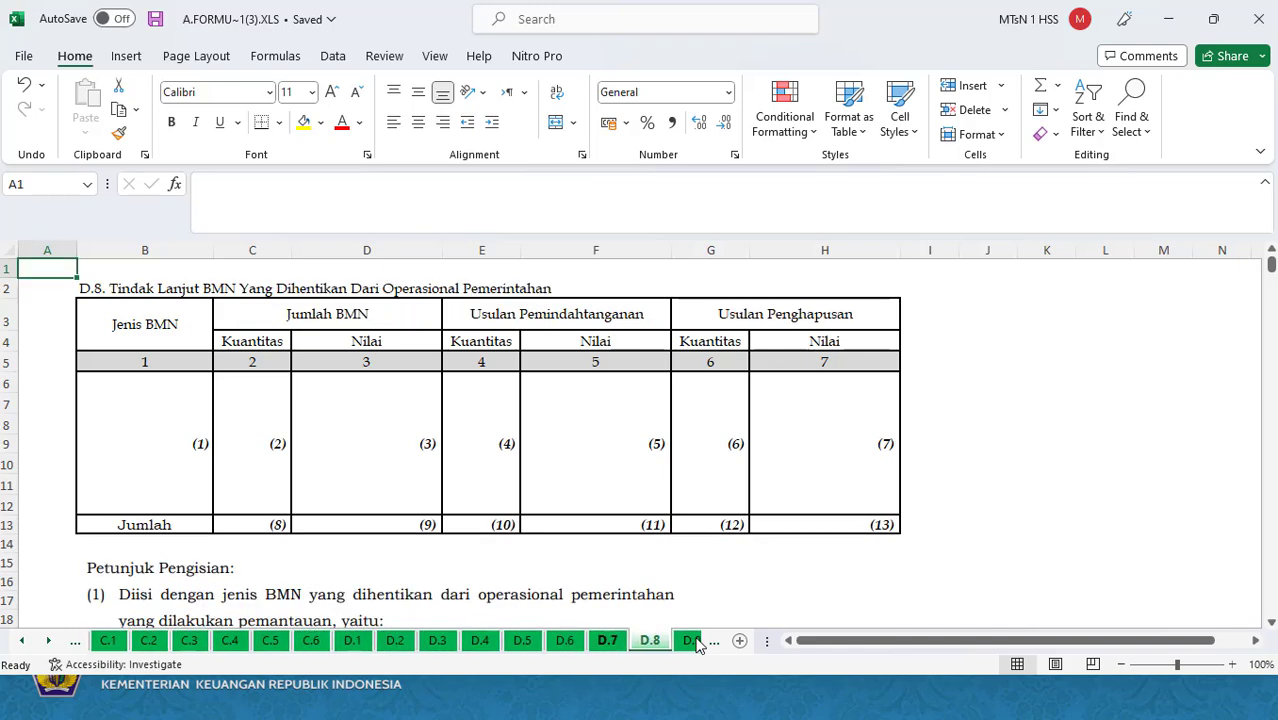
left_click(690, 640)
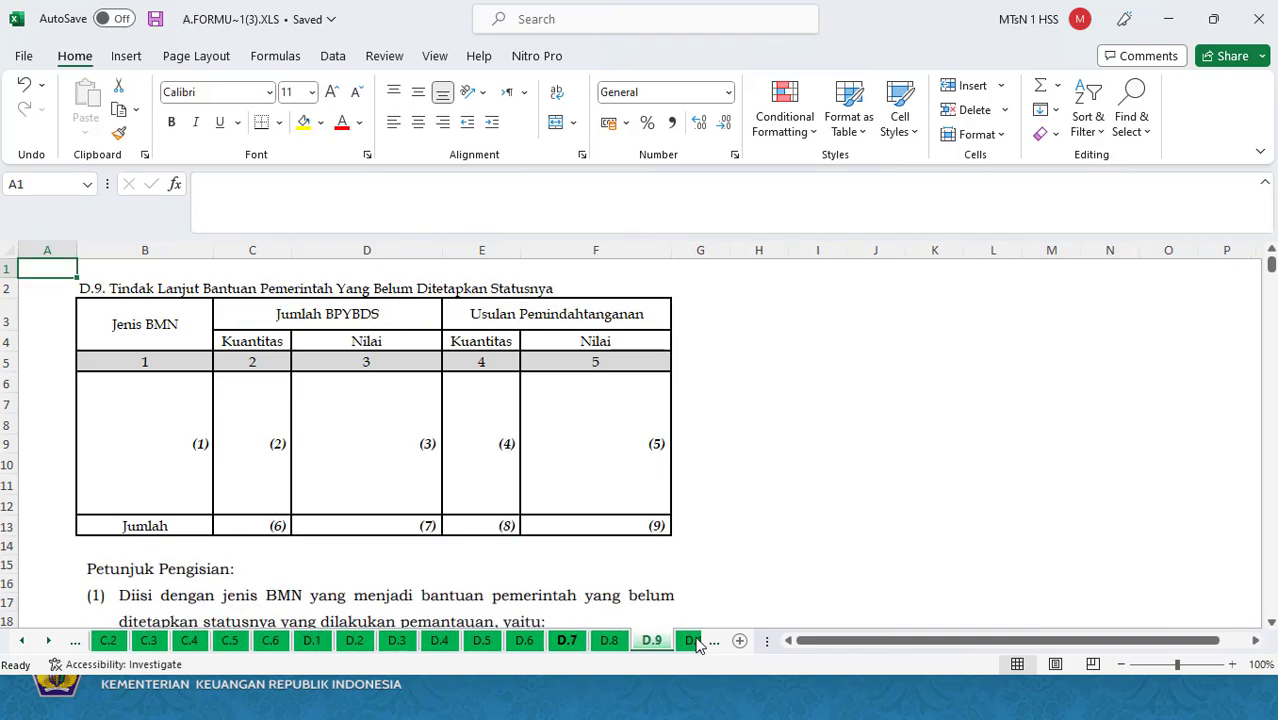
left_click(692, 640)
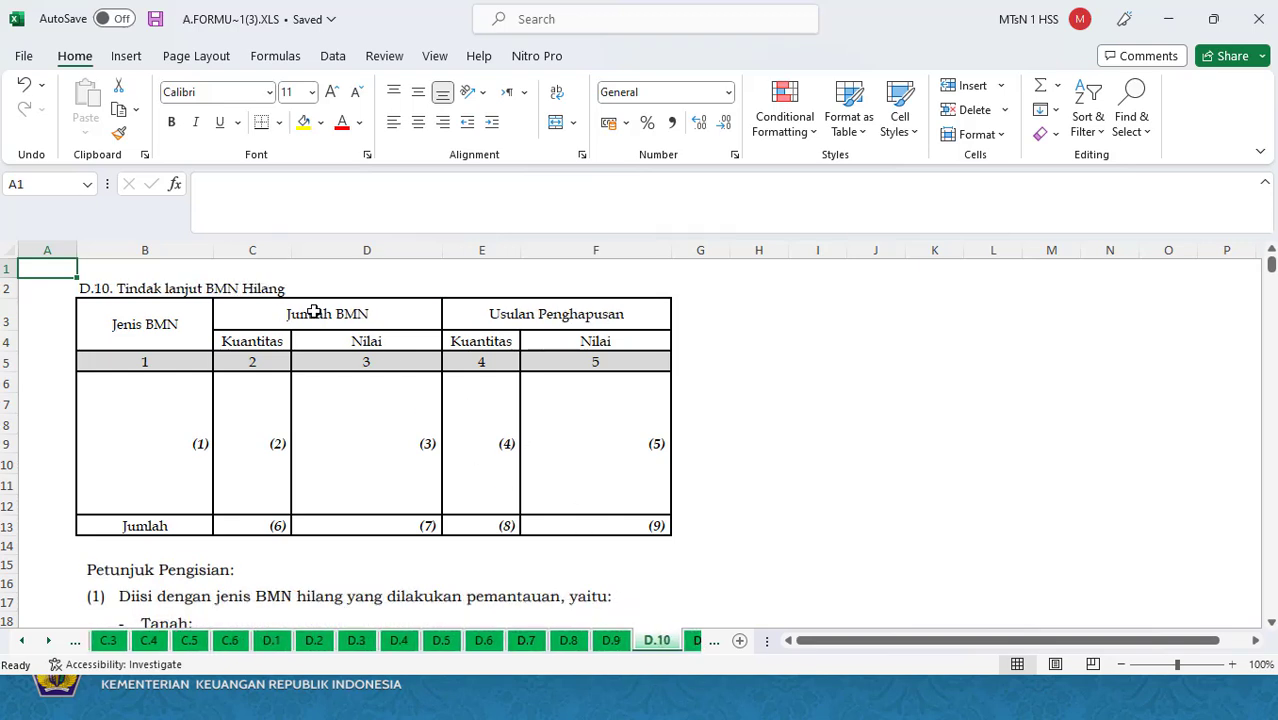
left_click(700, 641)
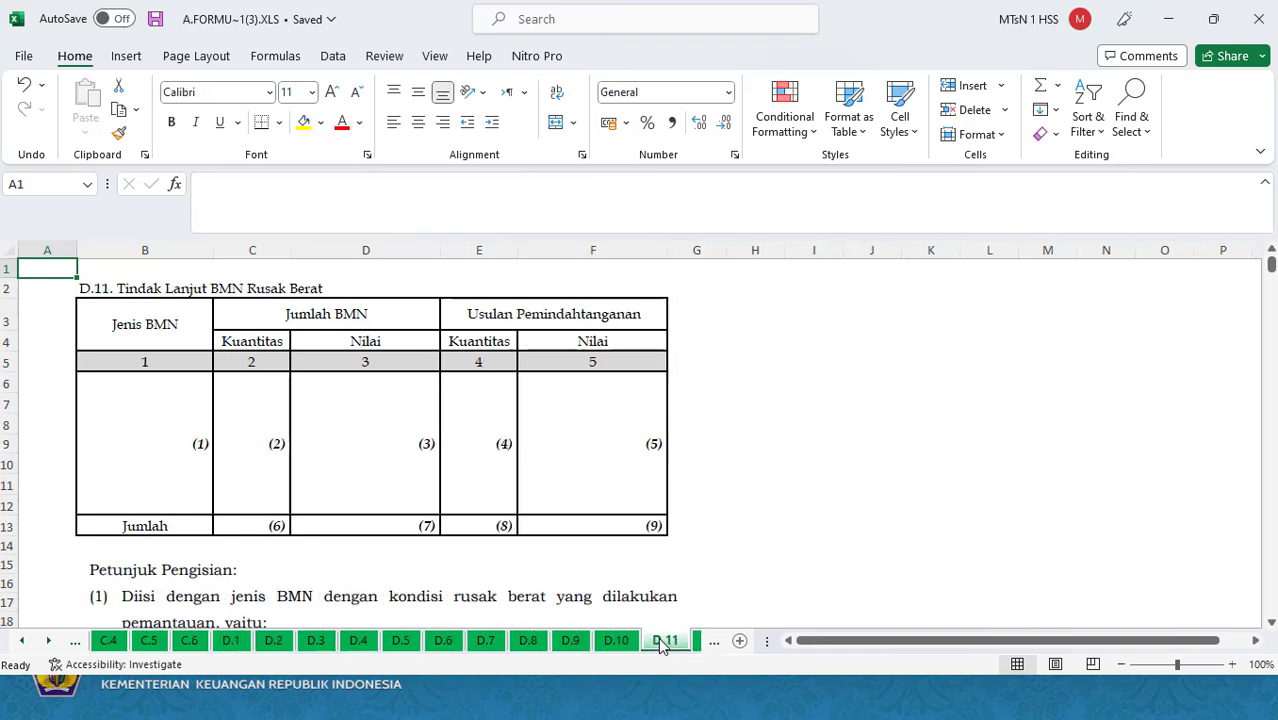
left_click(700, 643)
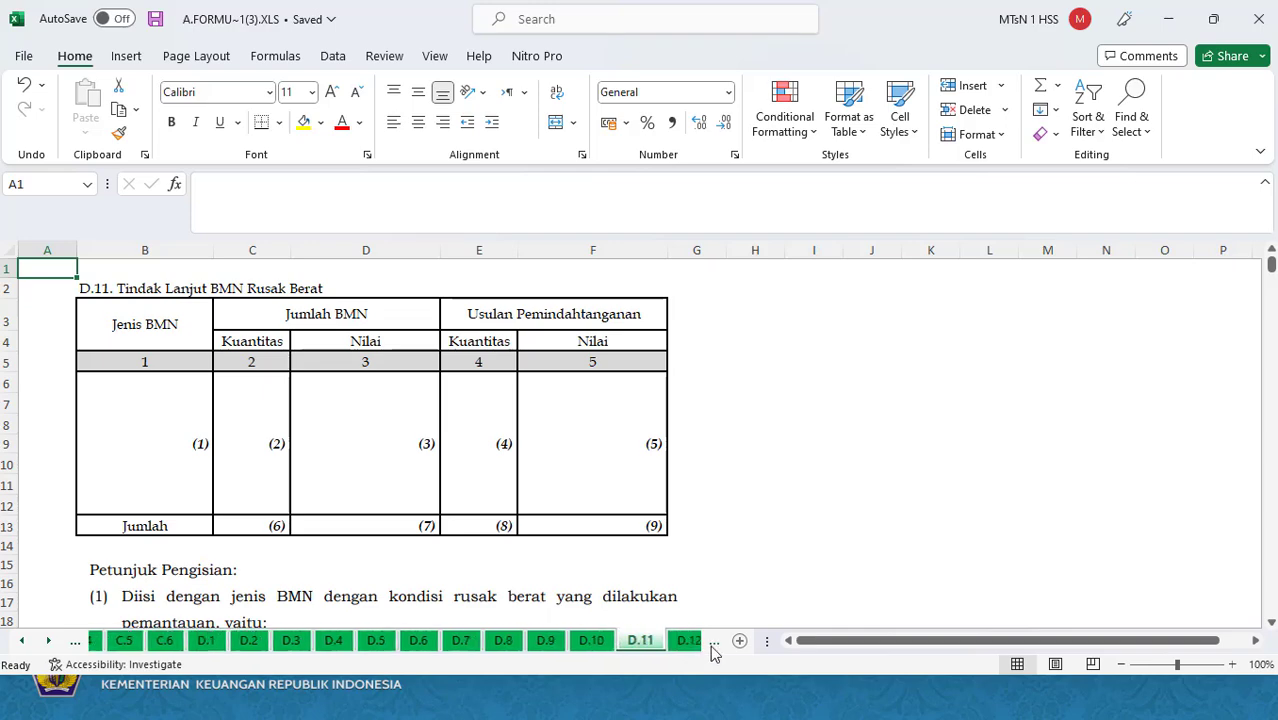
left_click(700, 643)
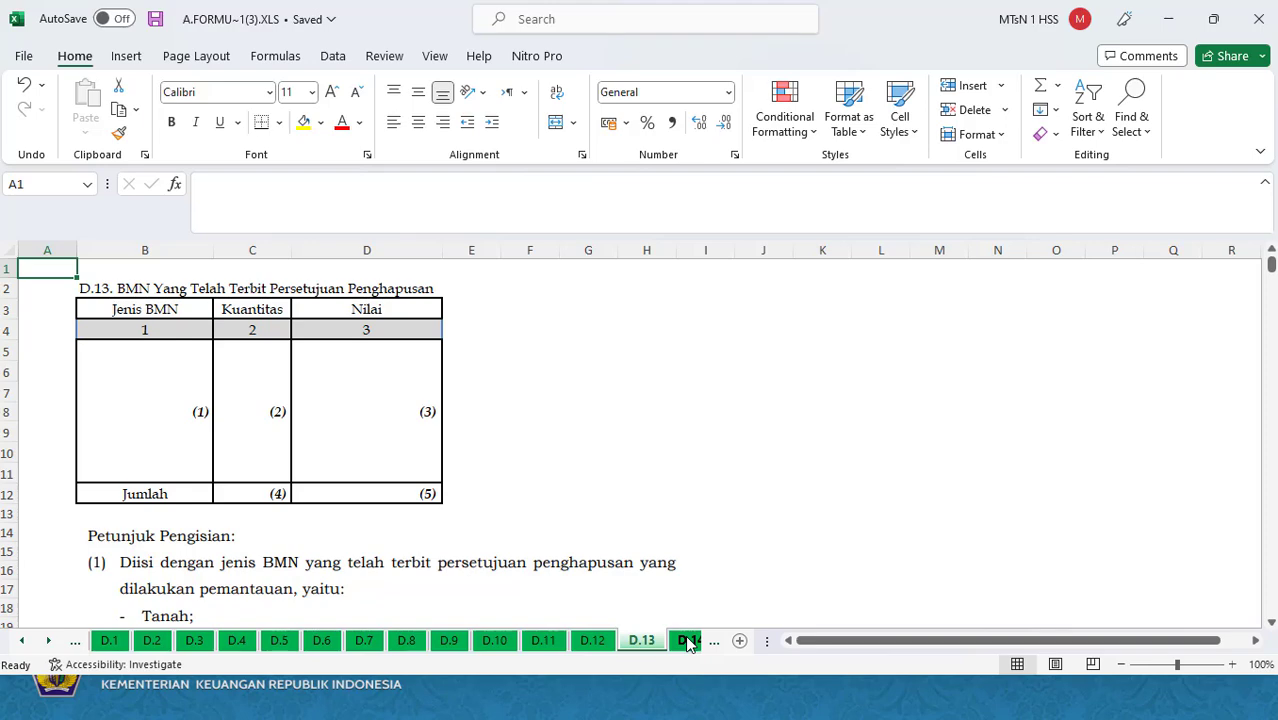
left_click(688, 642)
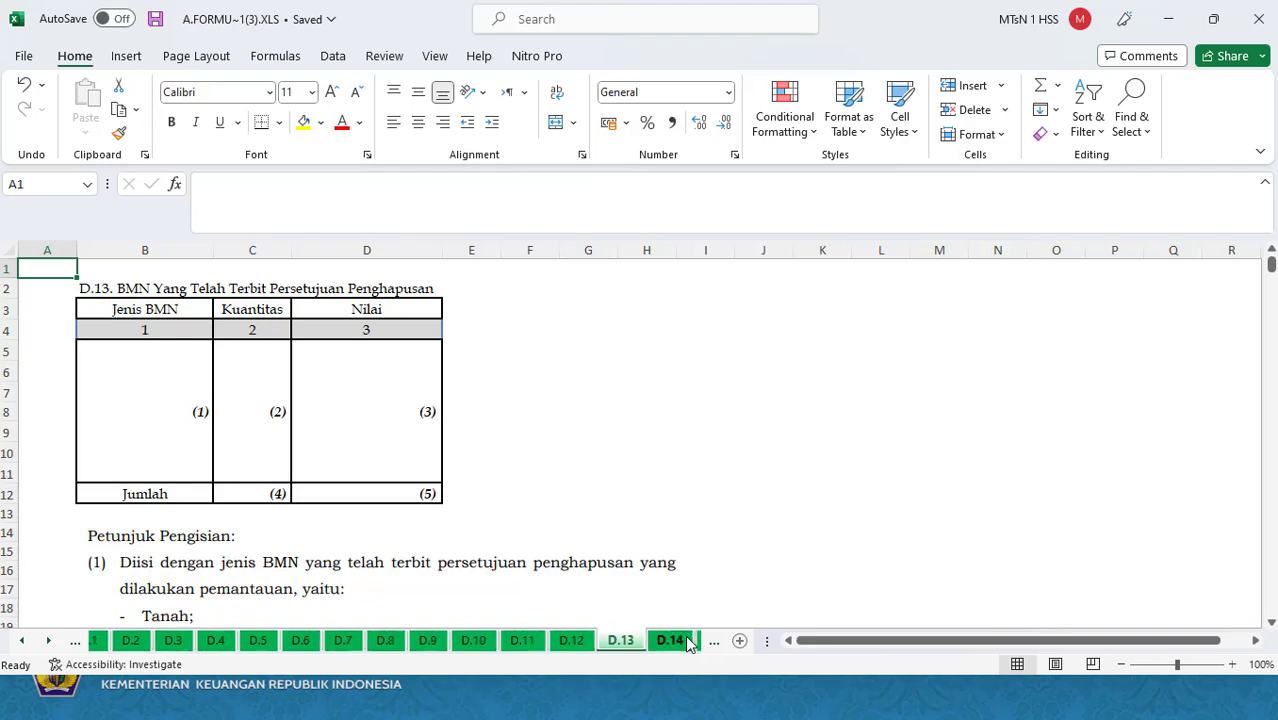
left_click(688, 642)
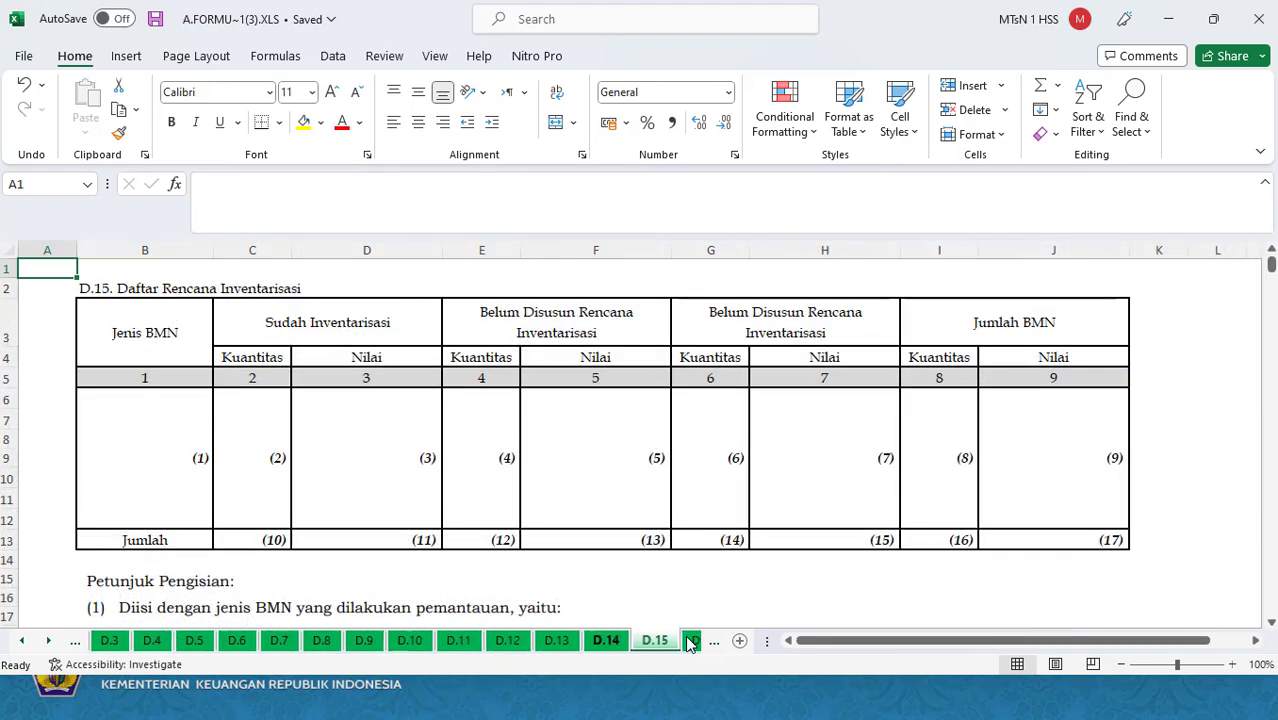
left_click(688, 642)
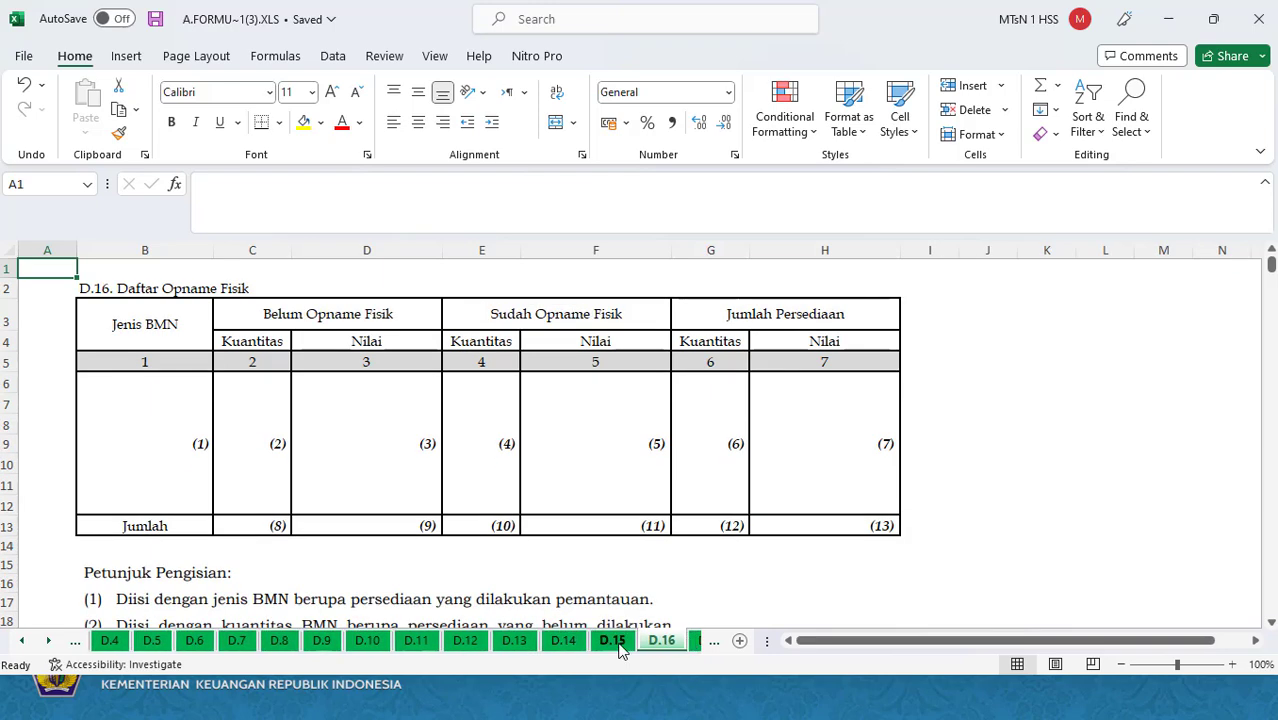
left_click(618, 646)
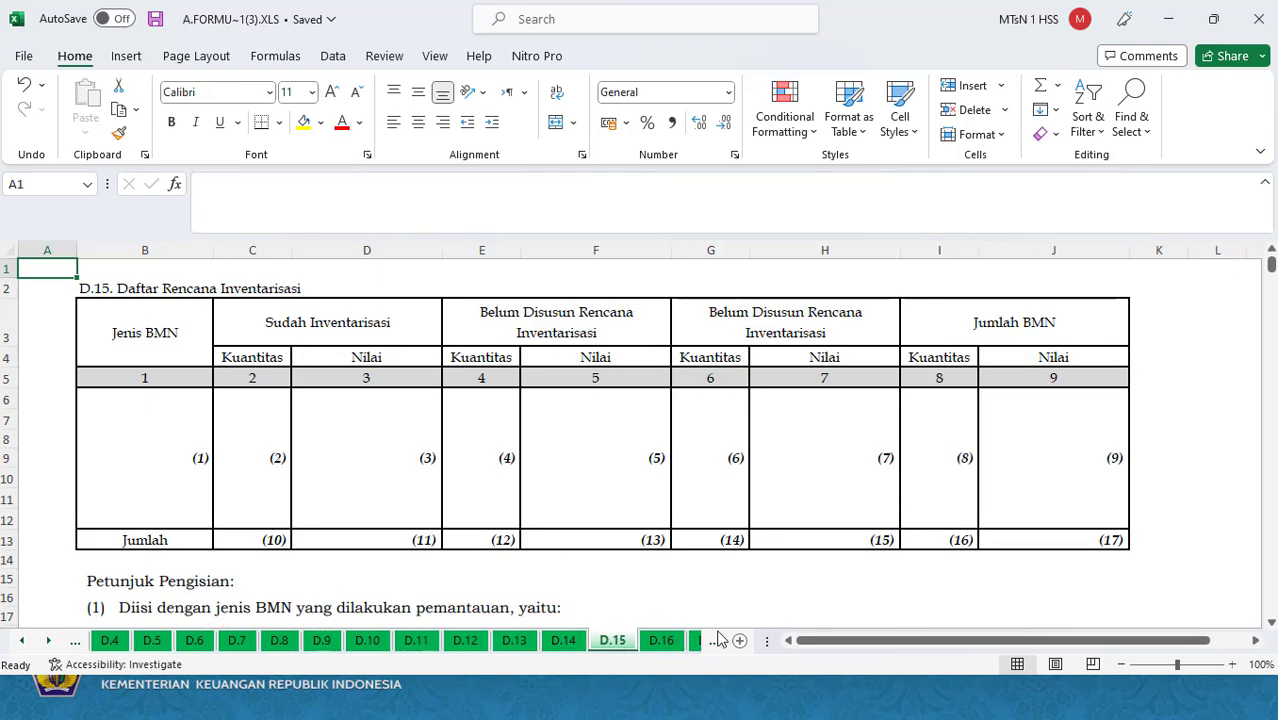
Switch to SIMAN and view the recorded decrees for Penghapusan BMN karena Sebab Lain under Perekaman SK / Persetujuan.
key("super+Tab")
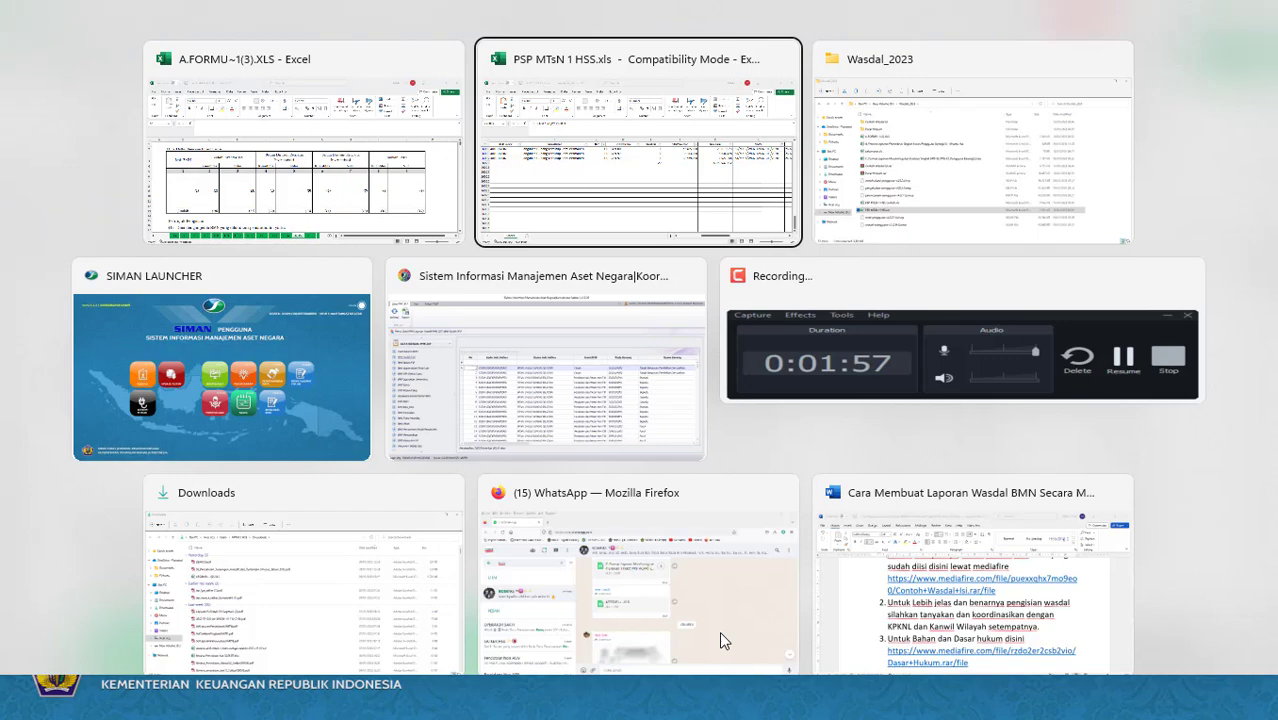
key("Down")
key("Right")
key("Return")
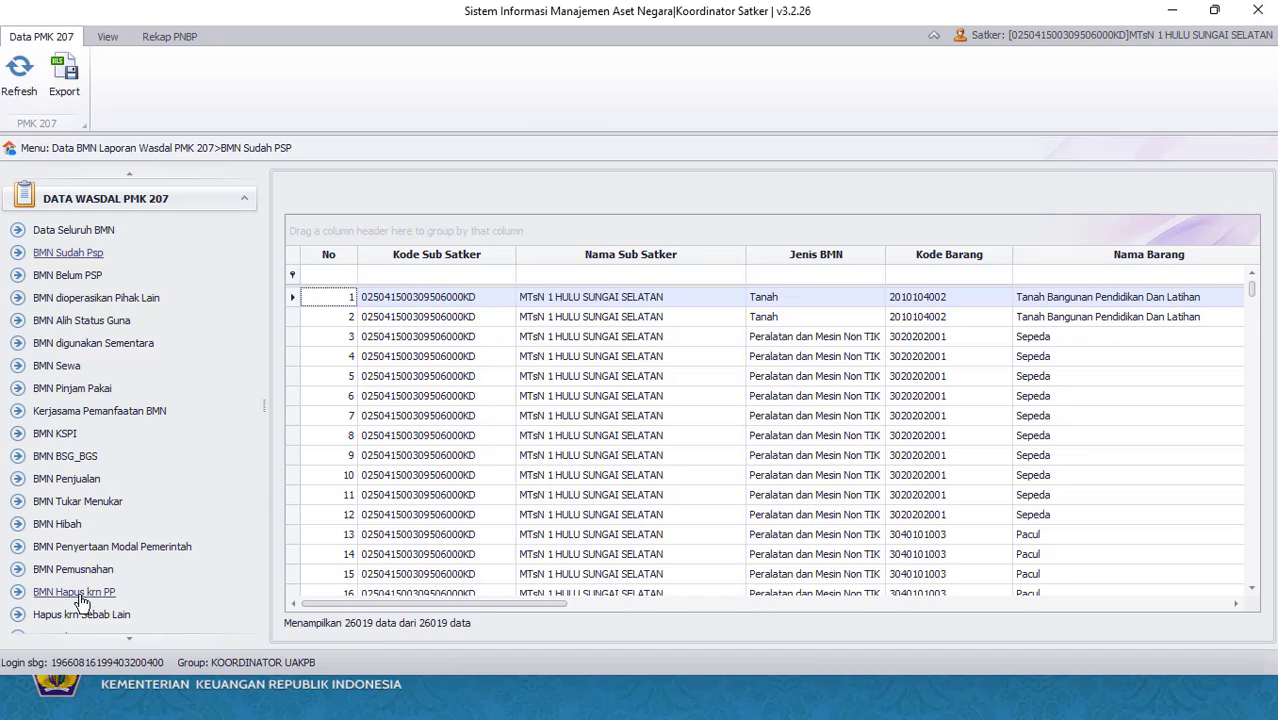
left_click(244, 200)
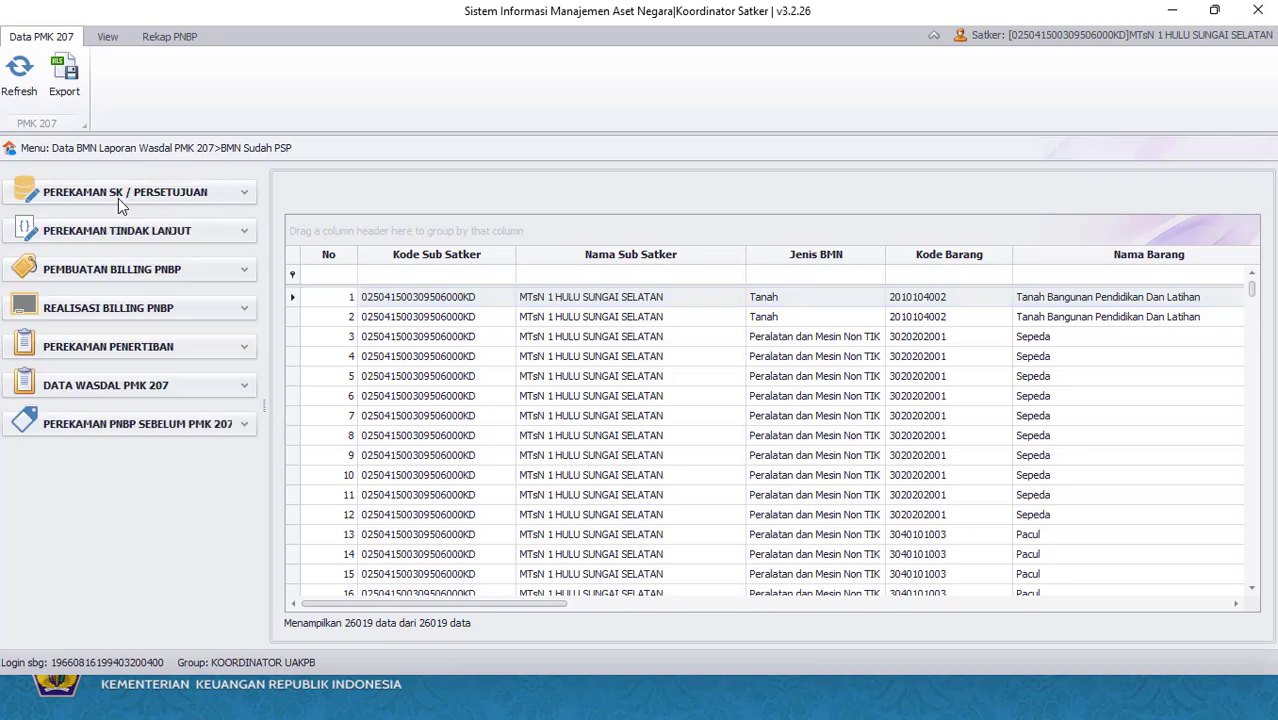
left_click(247, 190)
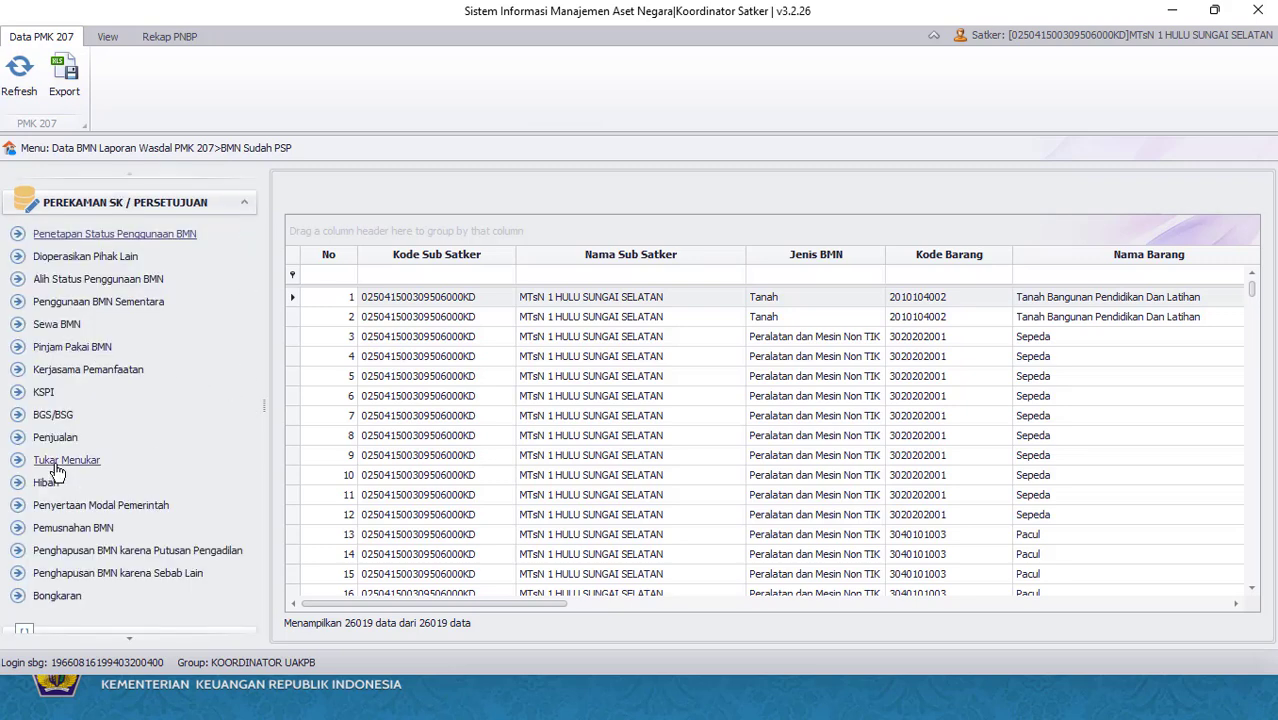
left_click(106, 584)
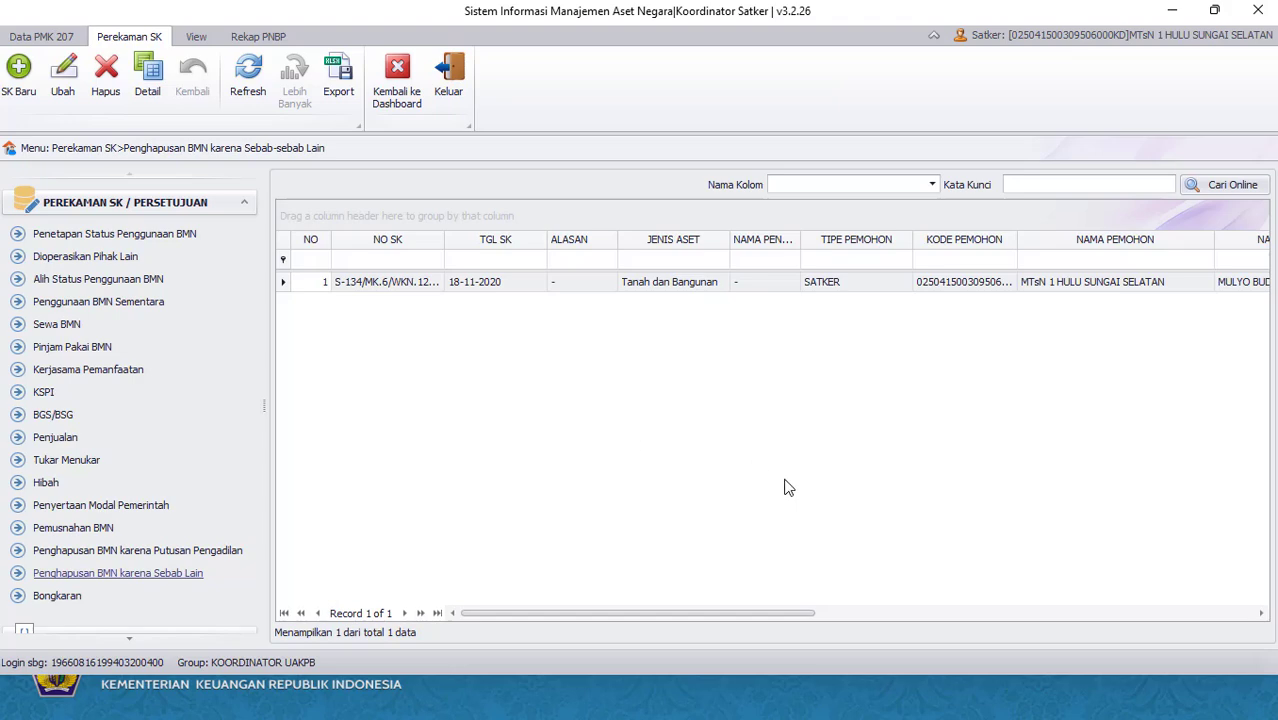
Switch back to the A.FORMU~1(3).XLS workbook in Excel and look through the remaining sheets from D.16 to H.
key("alt")
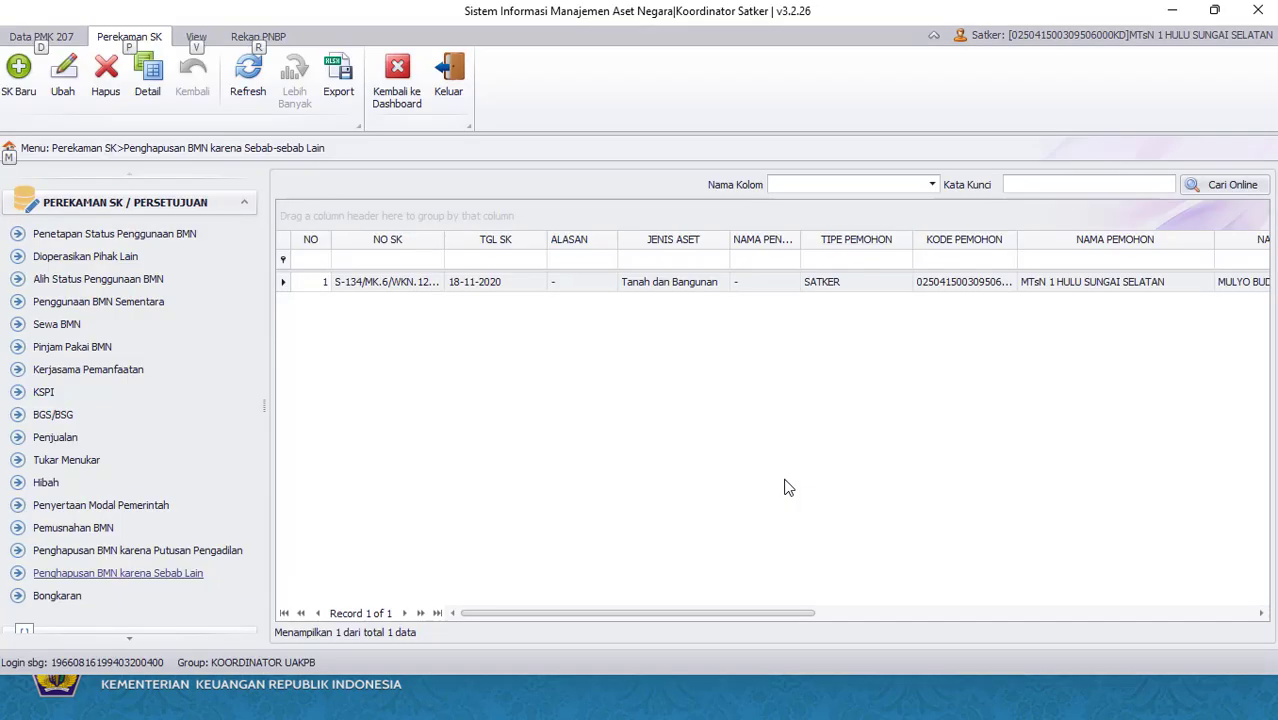
key("alt+Tab")
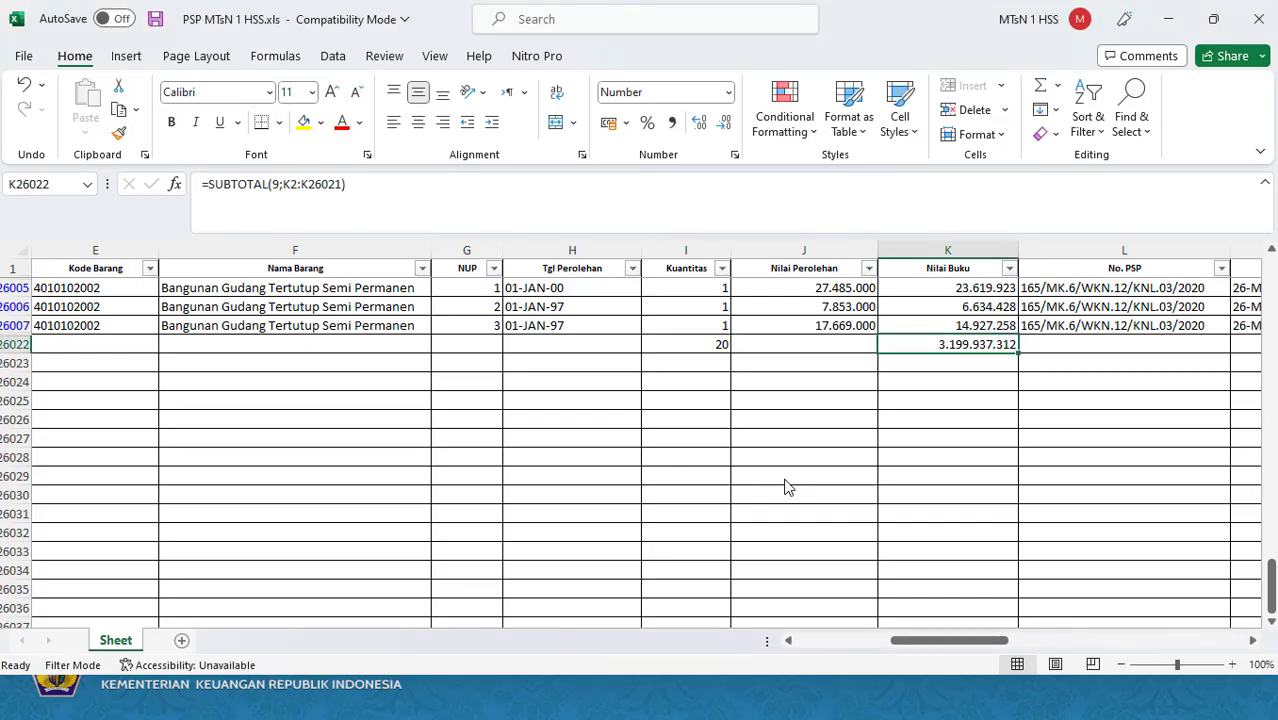
key("alt+Tab")
key("alt+Tab")
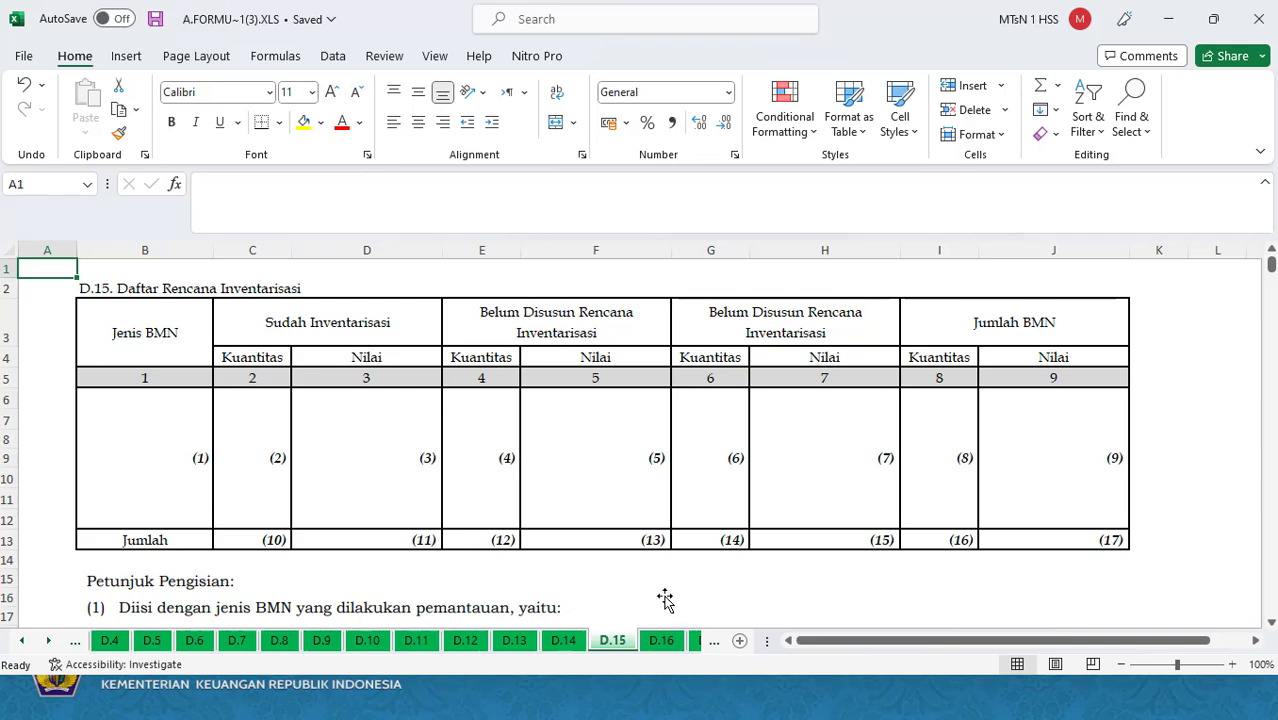
left_click(661, 640)
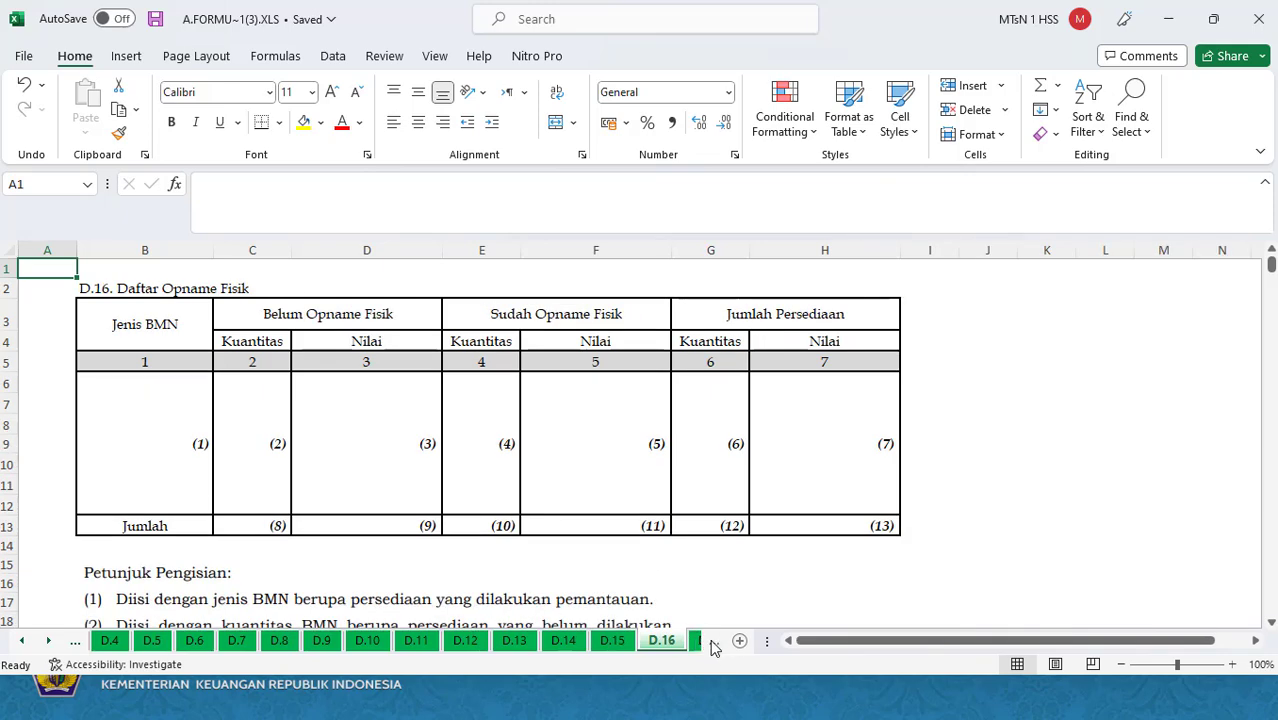
left_click(713, 641)
left_click(713, 641)
left_click(713, 641)
left_click(713, 641)
left_click(712, 643)
left_click(712, 643)
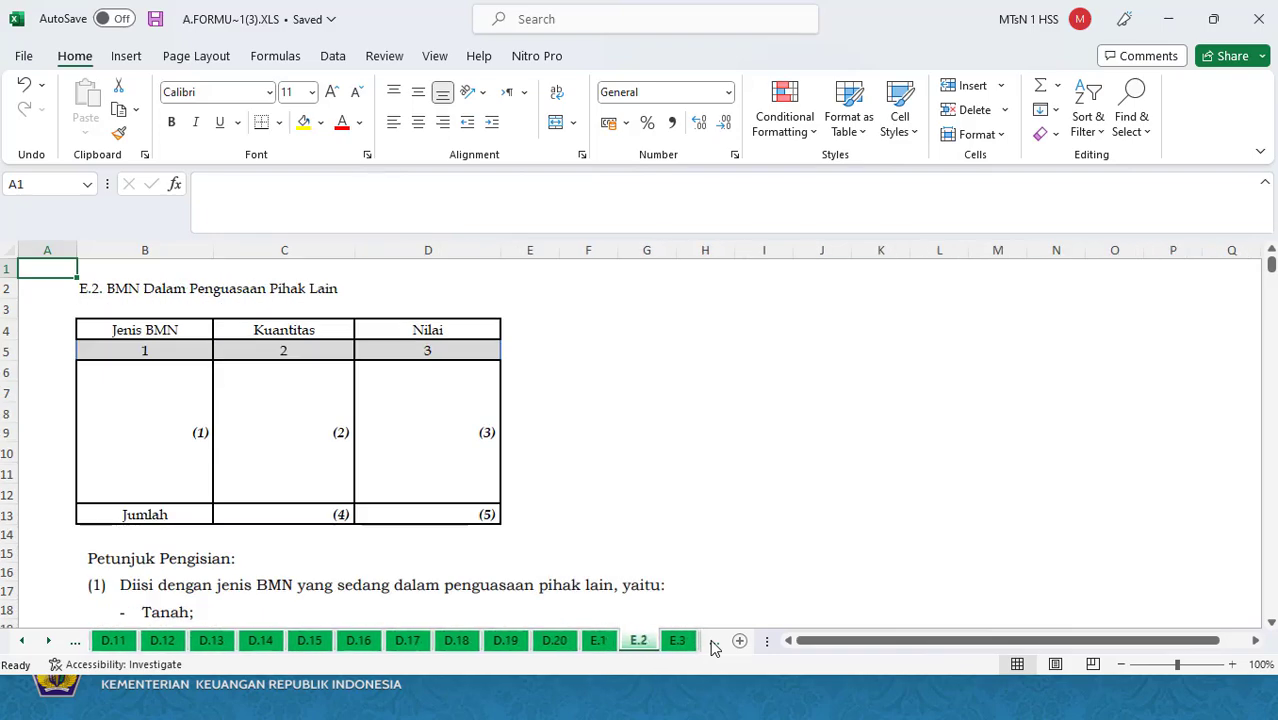
left_click(712, 643)
left_click(712, 643)
left_click(712, 643)
left_click(712, 643)
left_click(712, 643)
left_click(713, 643)
left_click(713, 643)
left_click(713, 643)
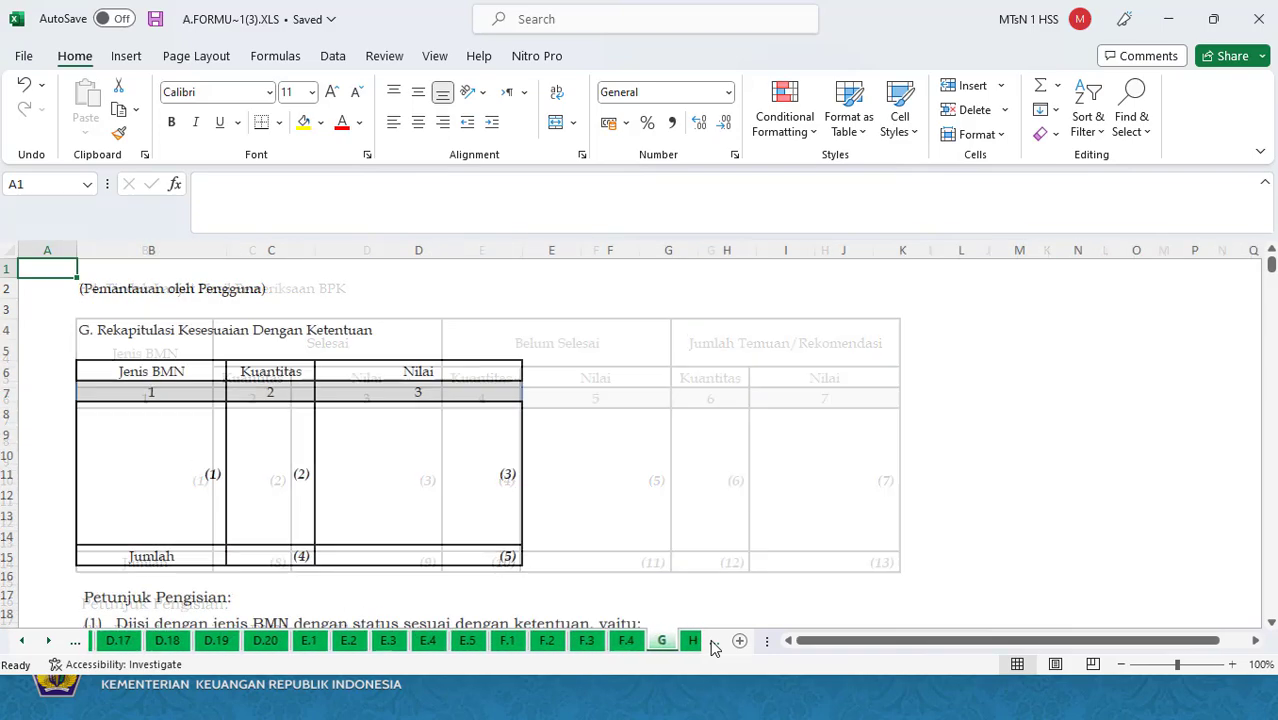
left_click(713, 643)
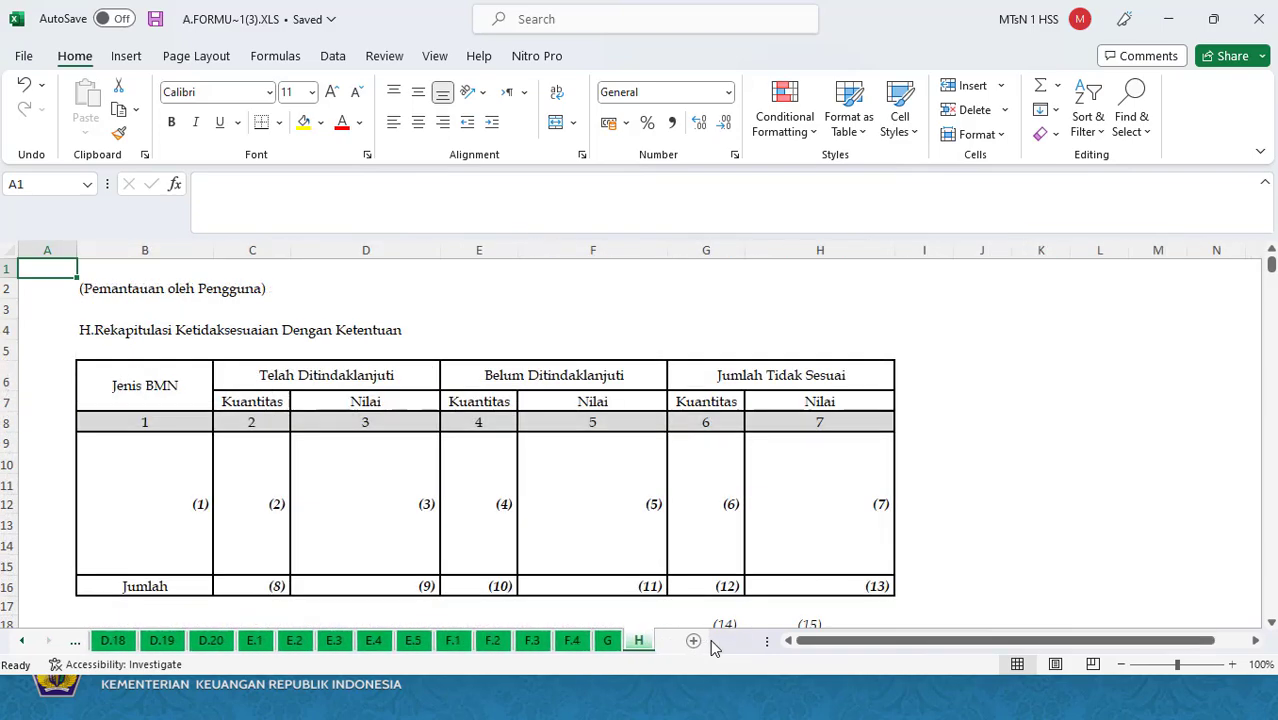
Examine sheet H's recapitulation table, its signature block and the Petunjuk Pengisian filling instructions.
left_click(466, 456)
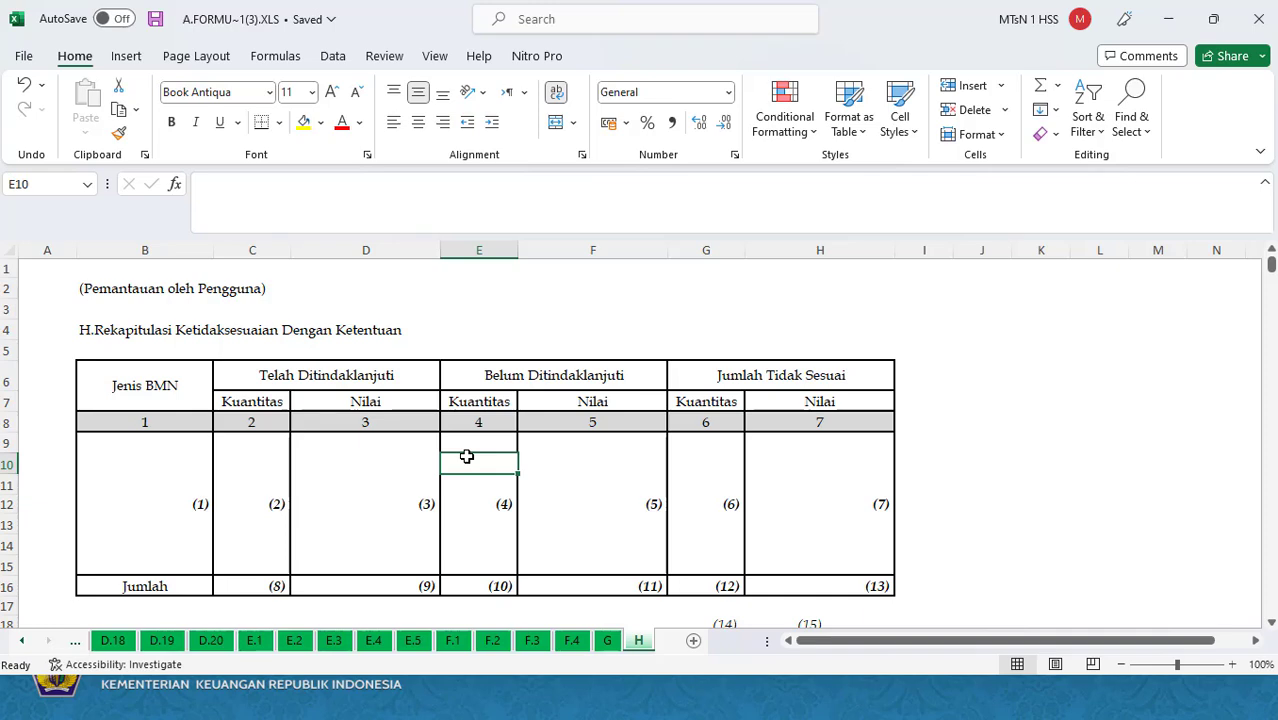
key("Down")
key("Down")
key("Down")
key("Down")
key("Down")
key("Down")
key("Down")
key("Down")
key("Down")
key("Down")
key("Down")
key("Down")
key("Down")
key("Down")
key("Down")
key("Down")
key("Down")
key("Up")
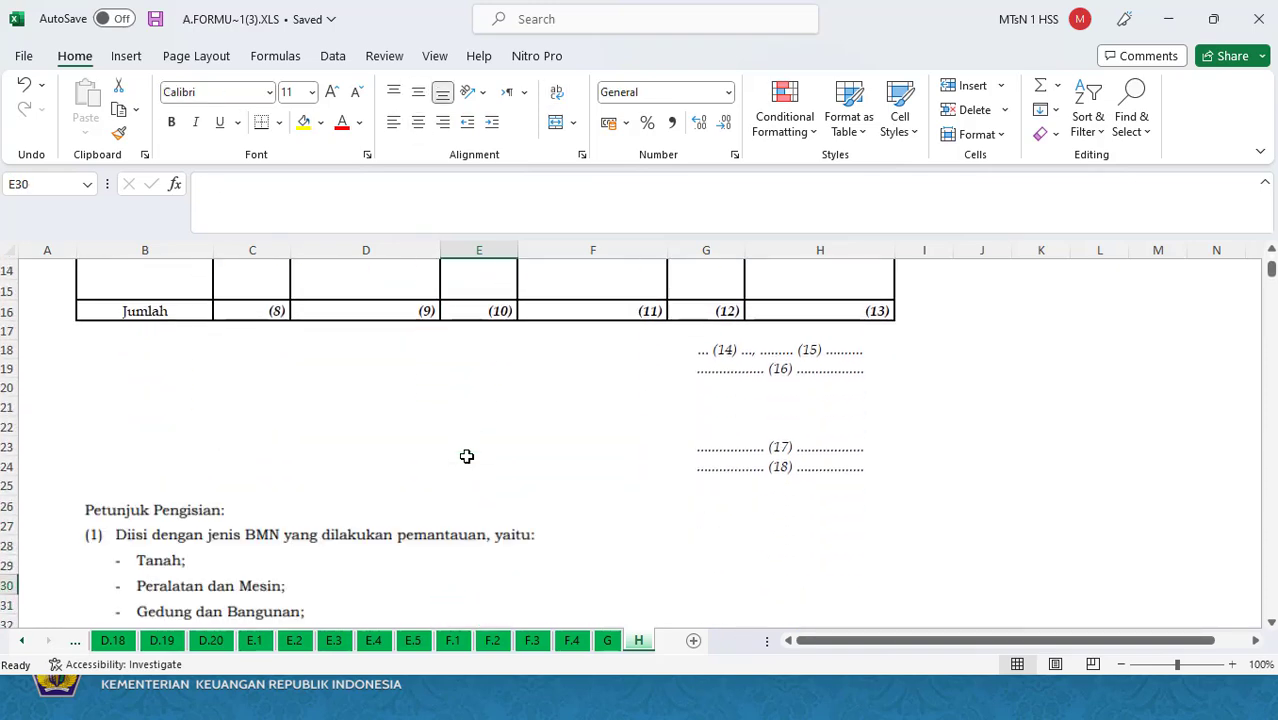
key("Up")
key("Up")
key("Up")
key("Up")
key("Up")
key("Up")
key("Up")
key("Up")
key("Up")
key("Up")
key("Up")
key("Up")
key("Up")
key("Up")
key("Up")
key("Up")
key("Up")
key("Up")
key("Up")
key("Up")
key("Down")
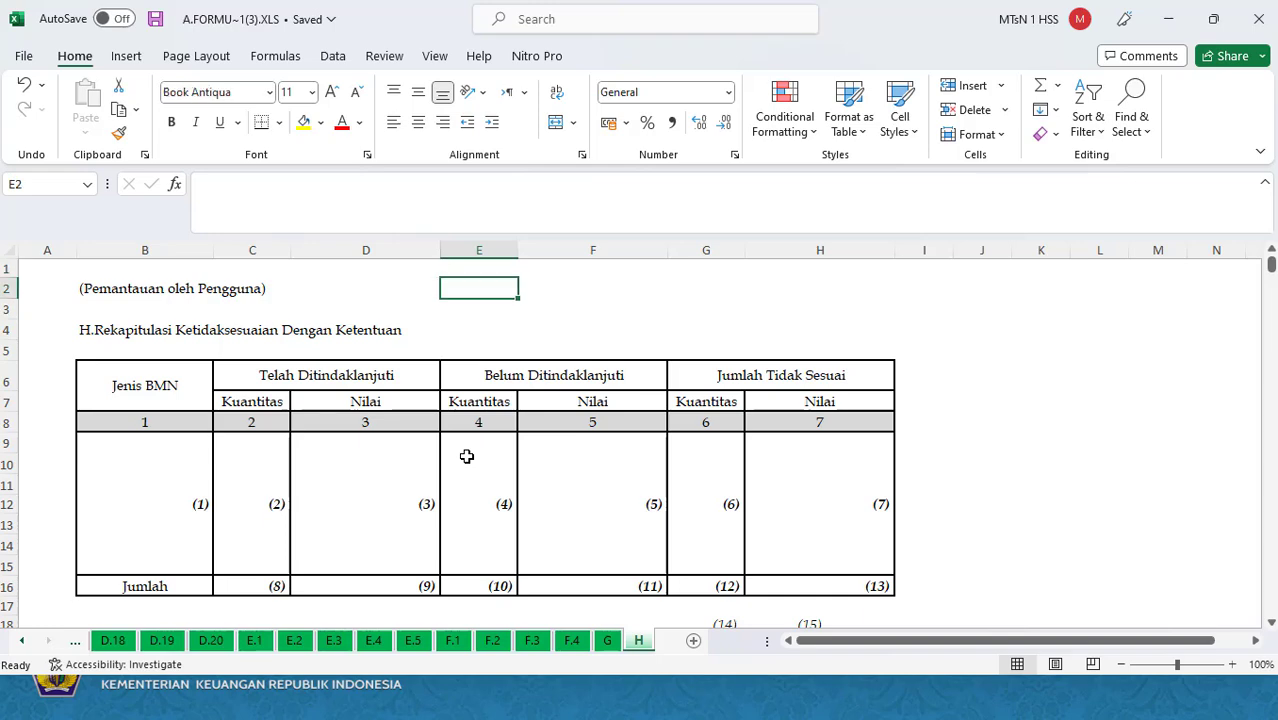
key("Down")
key("Down")
key("Down")
key("Down")
key("Down")
key("Down")
key("Down")
key("Down")
key("Down")
key("Down")
key("Down")
key("Down")
key("Down")
key("Down")
key("Down")
key("Down")
key("Down")
key("Down")
key("Down")
key("Down")
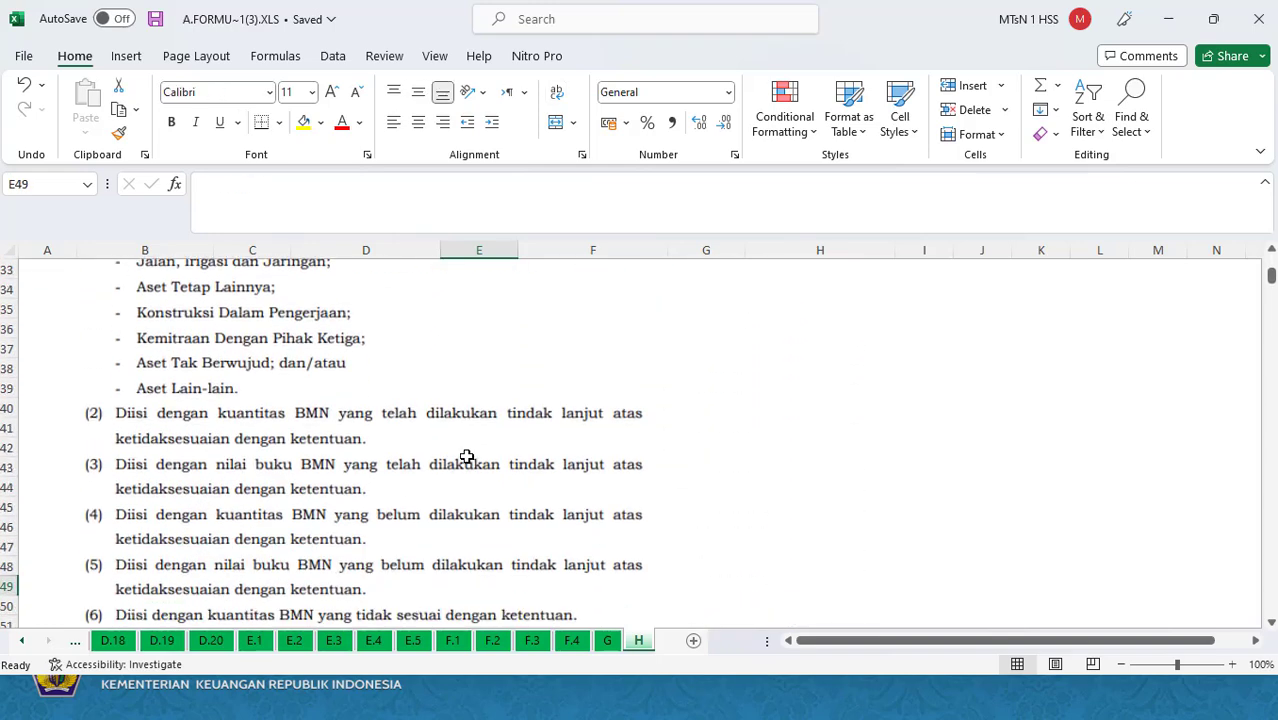
key("Down")
key("Up")
key("Up")
key("Up")
key("Up")
key("Up")
key("Up")
key("Up")
key("Up")
key("Up")
key("Up")
key("Up")
key("Up")
key("Up")
key("Up")
key("Up")
key("Up")
key("Up")
key("Up")
key("Up")
key("Up")
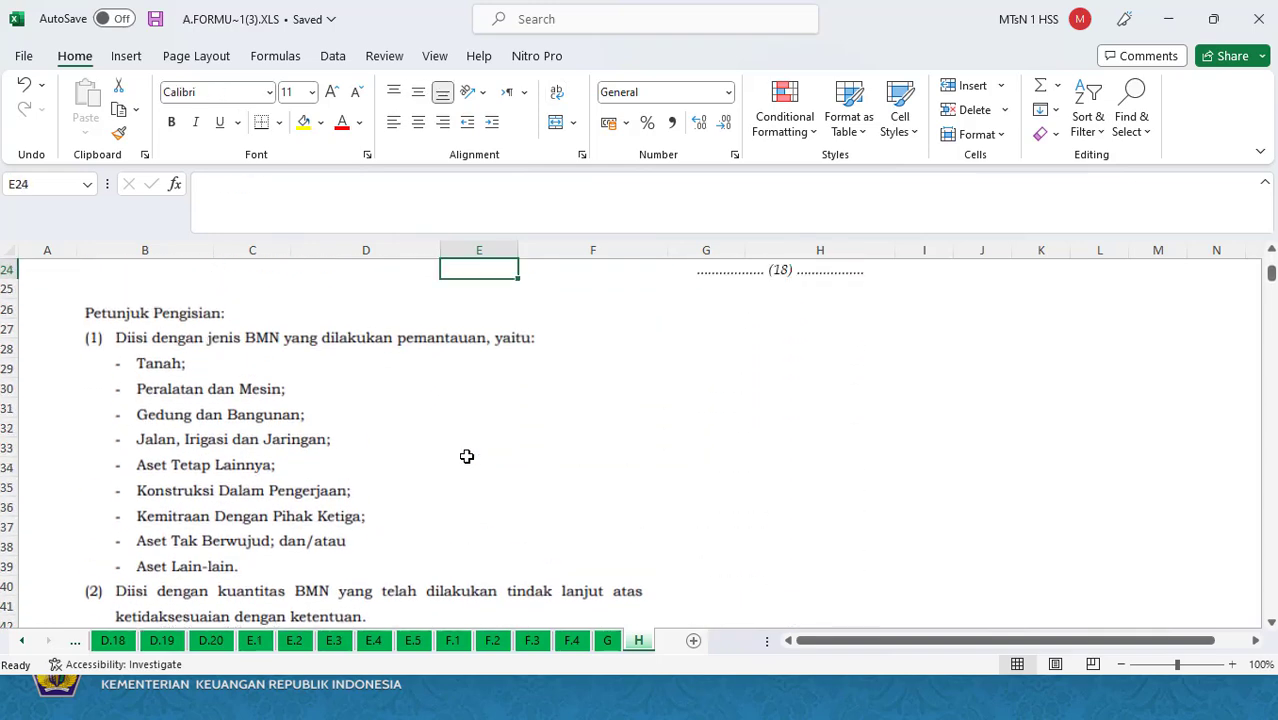
key("Up")
key("Up")
key("Up")
key("Up")
key("Up")
key("Up")
key("Up")
key("Up")
Replace the place and date placeholders (14) and (15) in G18 of sheet H with "Kandangan, 10 Januari 2023".
left_click(720, 300)
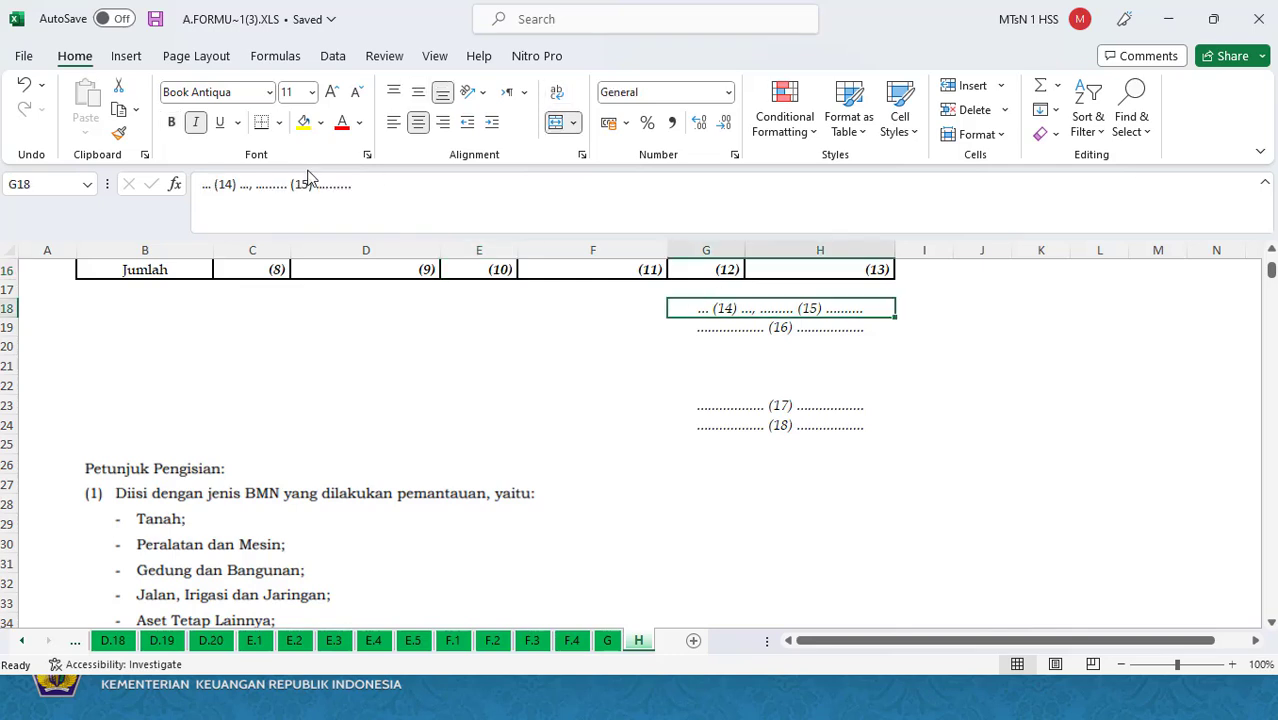
left_click_drag(250, 184, 150, 180)
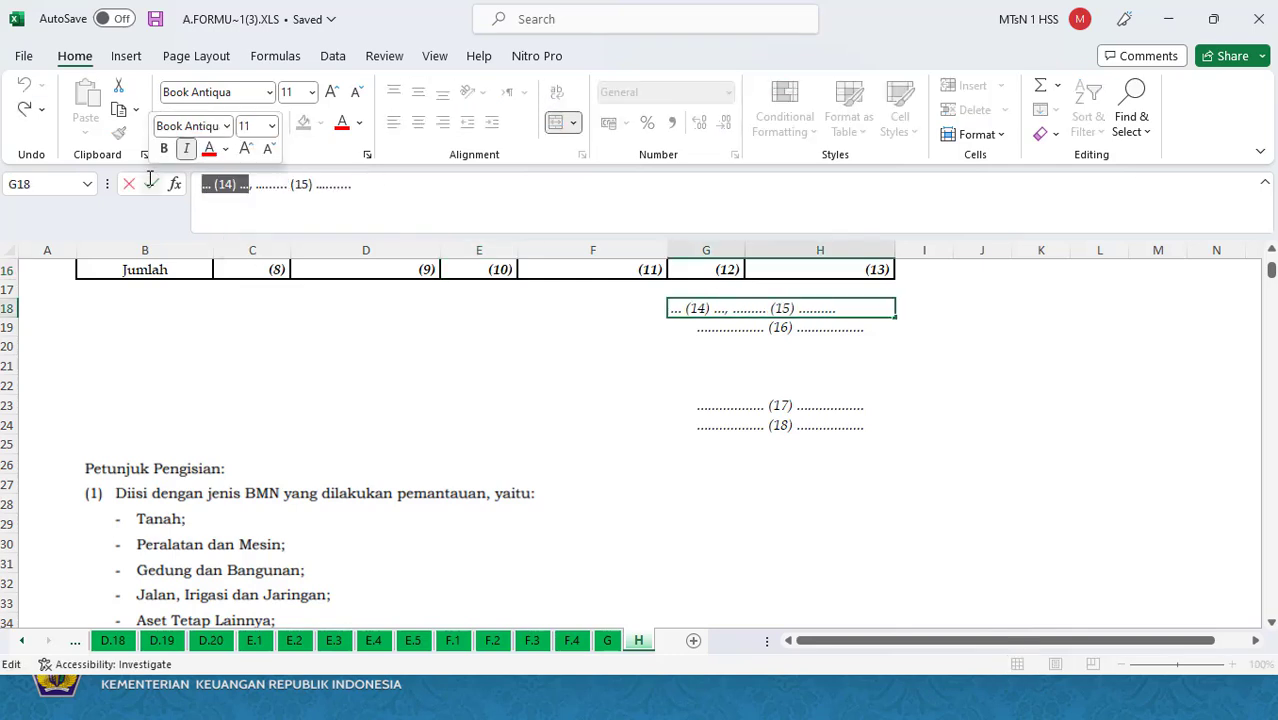
type("Kandangan")
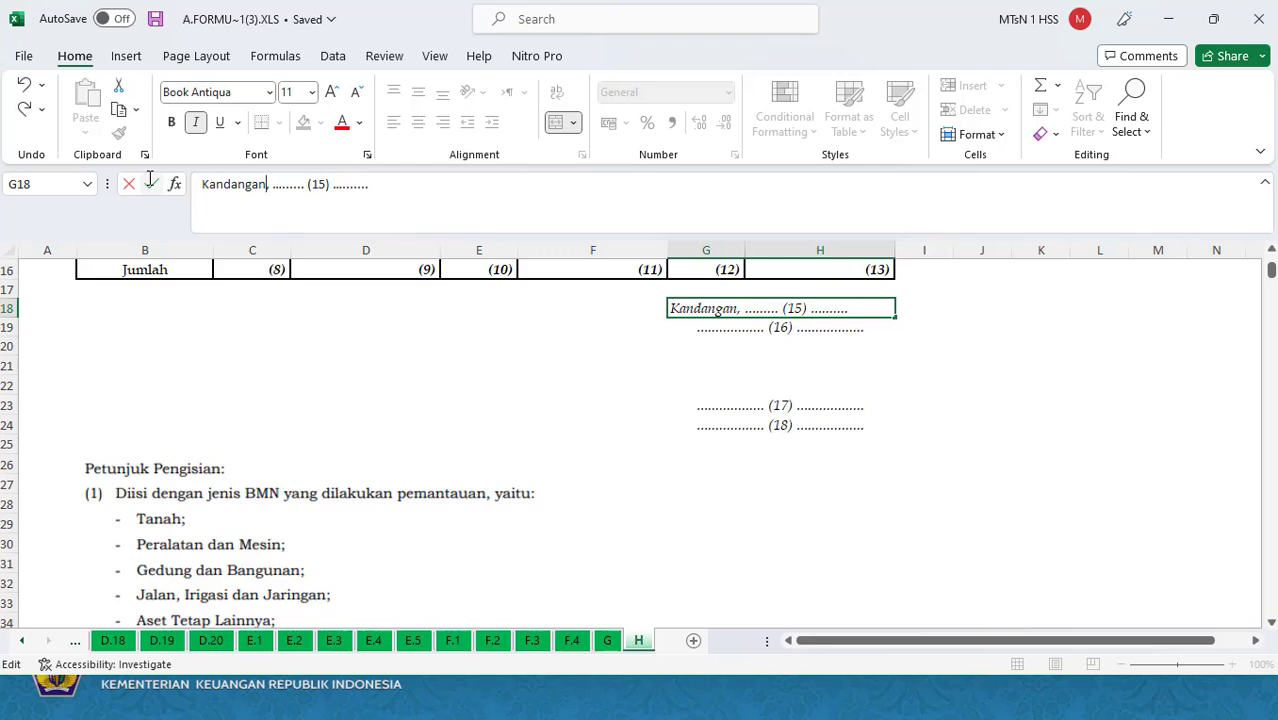
key("Return")
key("Up")
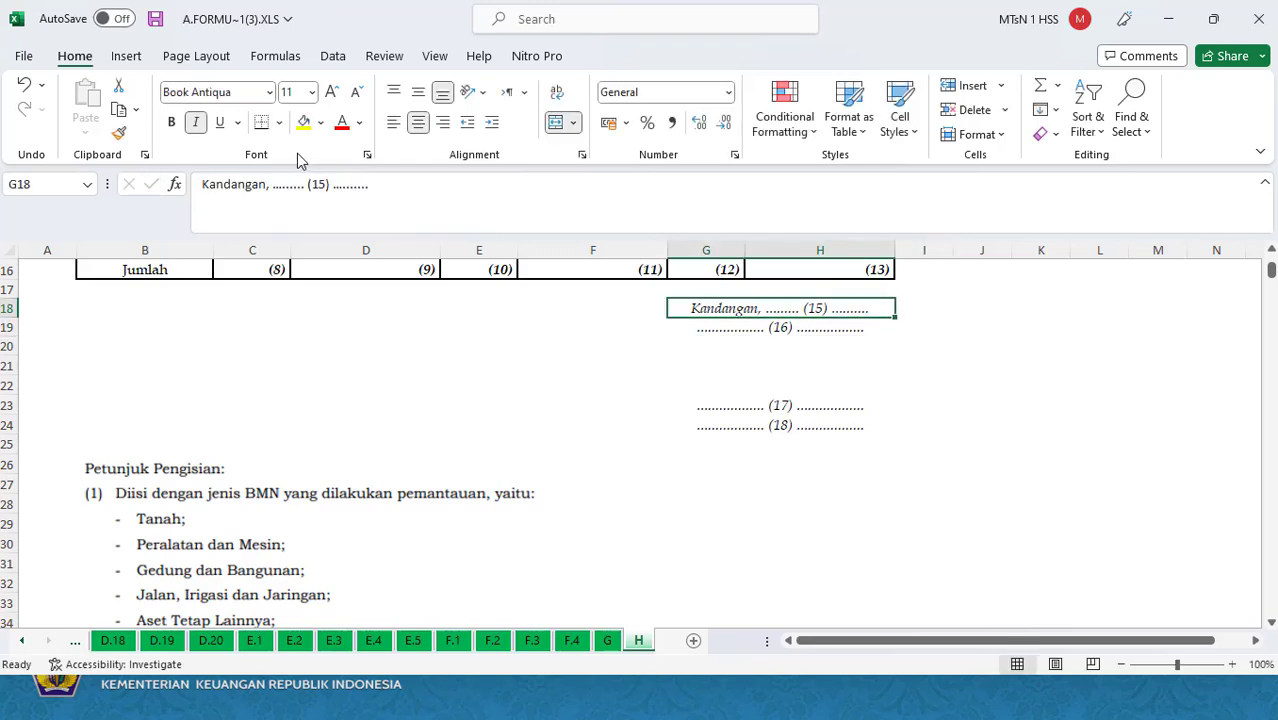
left_click_drag(272, 188, 585, 191)
key("BackSpace")
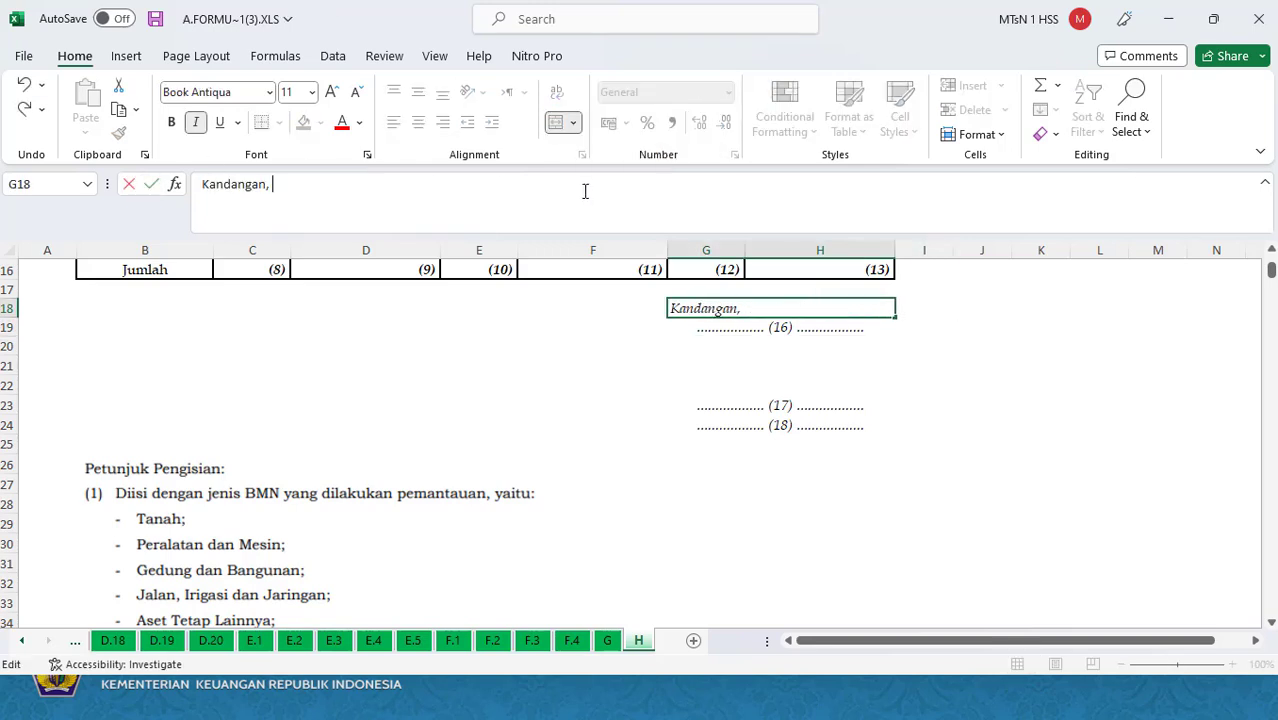
type("10 Janu")
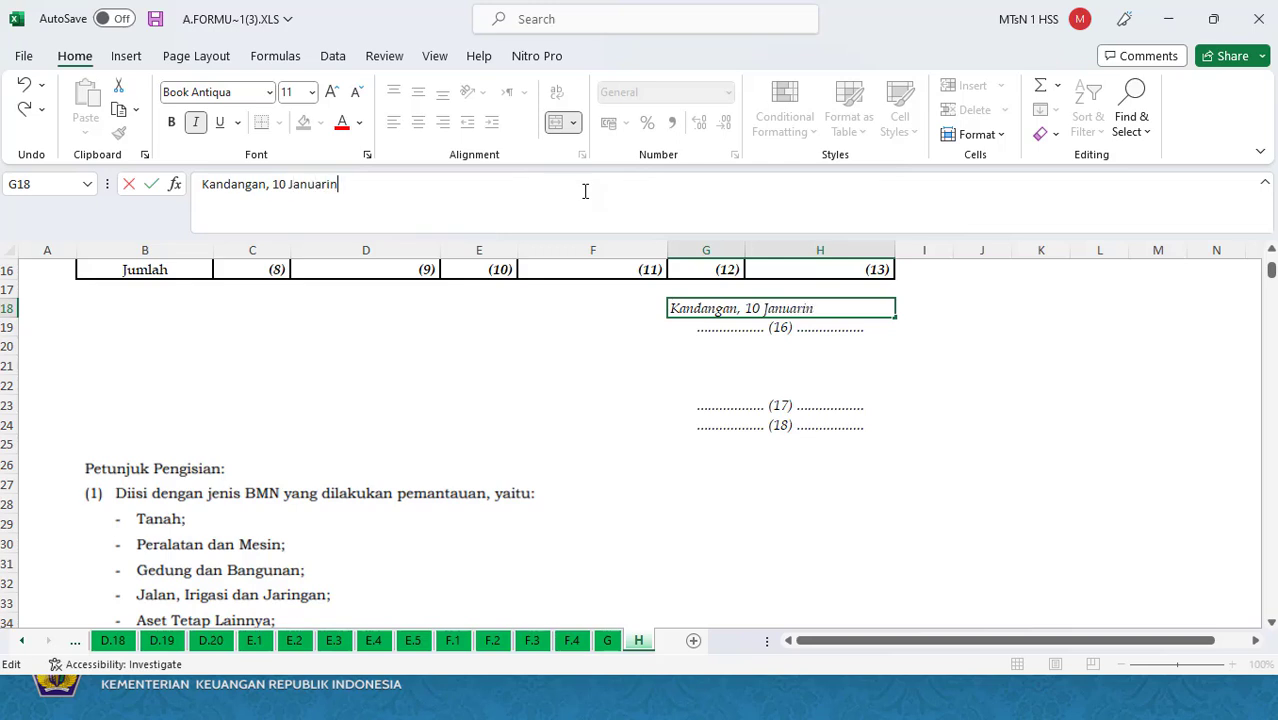
type("ari 2023")
key("Return")
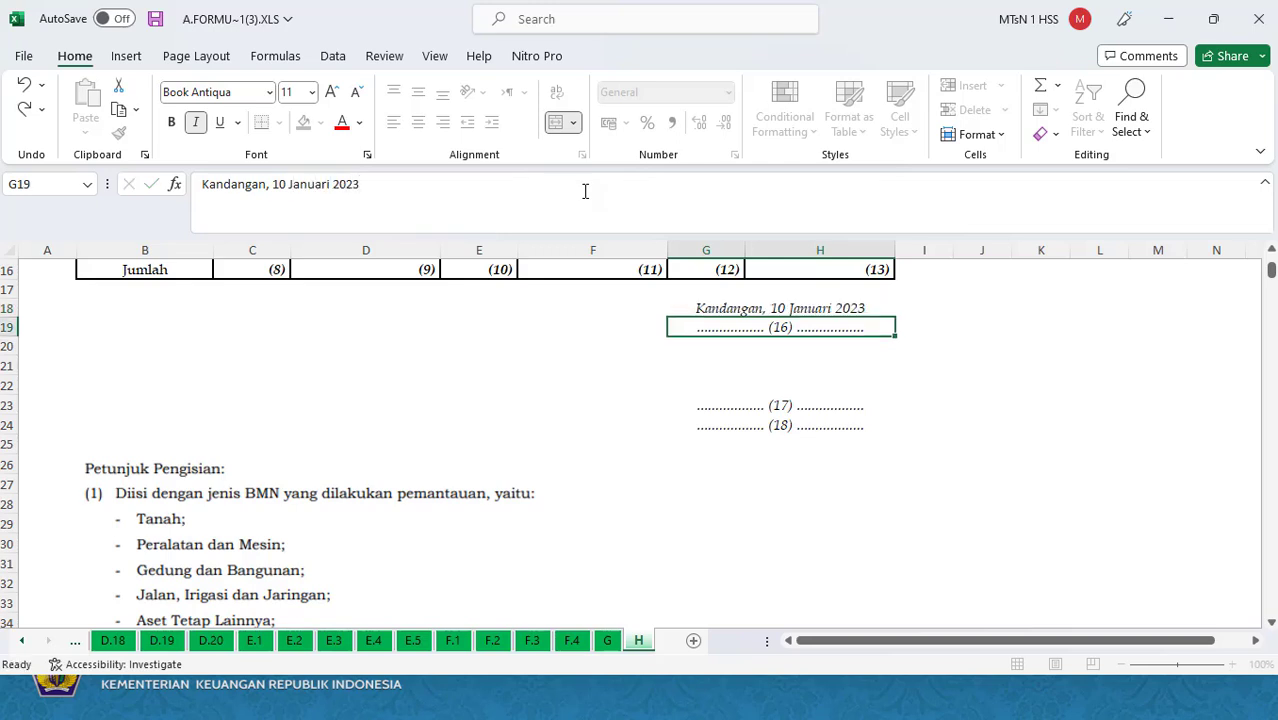
Examine the Petunjuk Pengisian on sheet H for how to fill in the signatory's position at item (16).
key("Down")
key("Down")
key("Down")
key("Down")
key("Down")
key("Down")
key("Down")
key("Down")
key("Down")
key("Down")
key("Down")
key("Down")
key("Down")
key("Down")
key("Down")
key("Down")
key("Down")
key("Down")
key("Down")
key("Down")
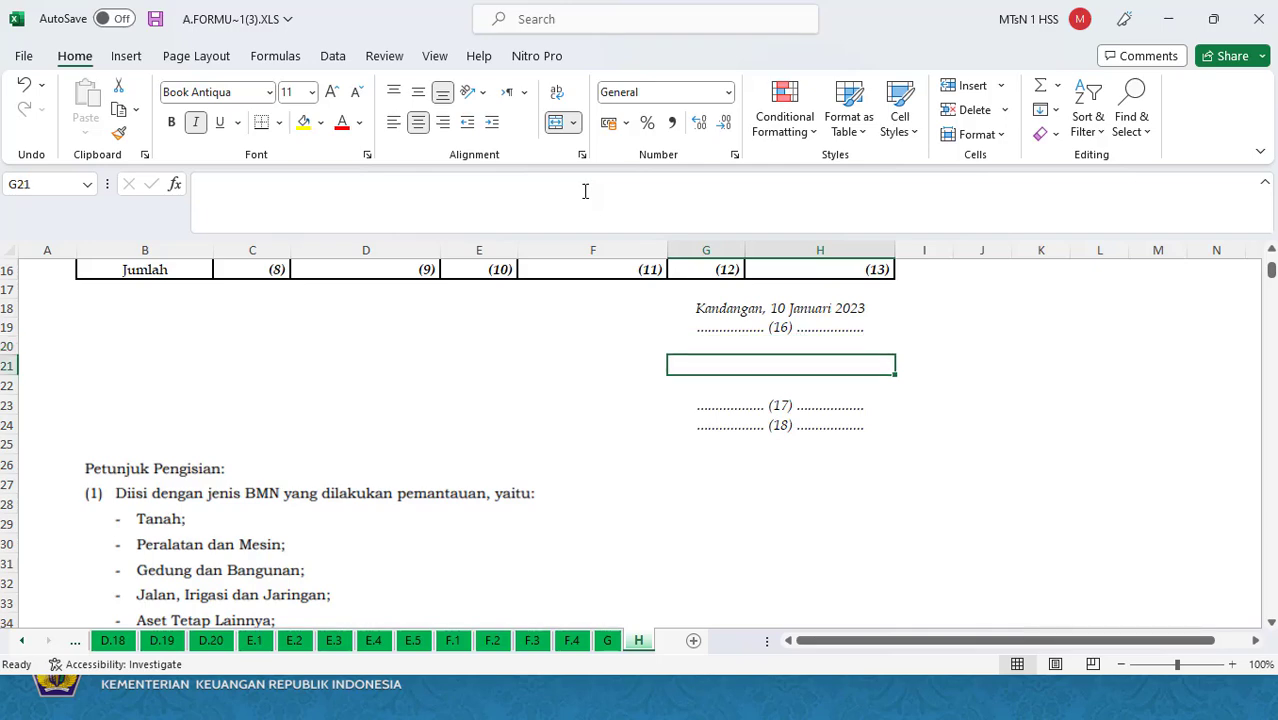
key("Down")
key("Down")
key("Down")
key("Down")
key("Down")
key("Down")
key("Down")
key("Down")
key("Down")
key("Down")
key("Down")
key("Down")
key("Down")
key("Down")
key("Down")
key("Down")
key("Down")
key("Down")
key("Down")
key("Down")
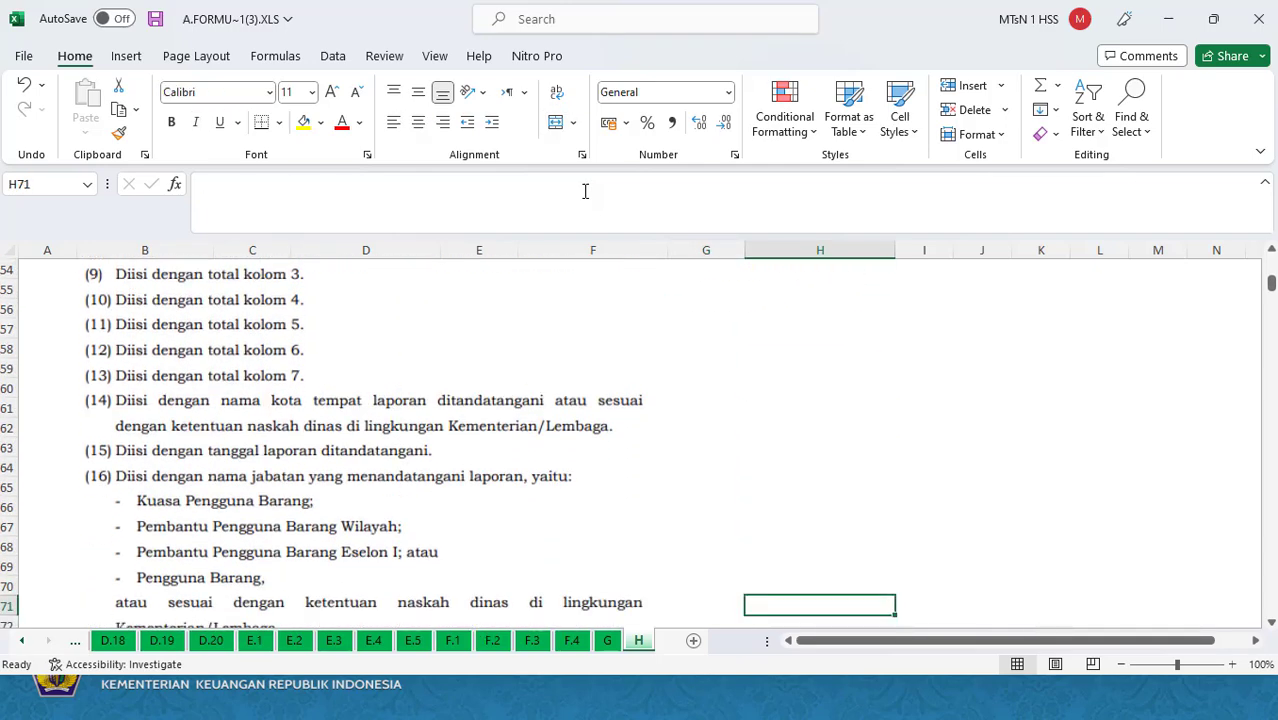
Replace the position placeholder (16) in G19 of the signature block with "Kuasa Pengguna Barang".
left_click_drag(1271, 285, 1271, 232)
left_click(1271, 388)
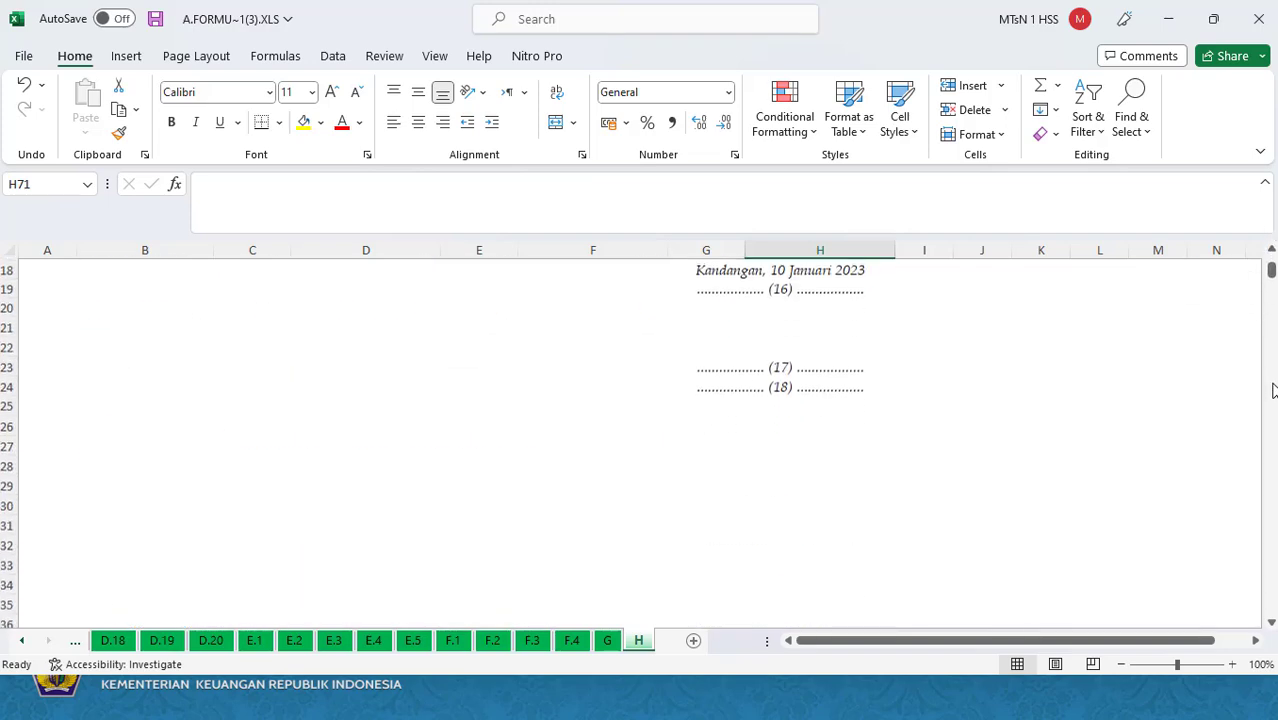
double_click(791, 289)
type("Kuasa")
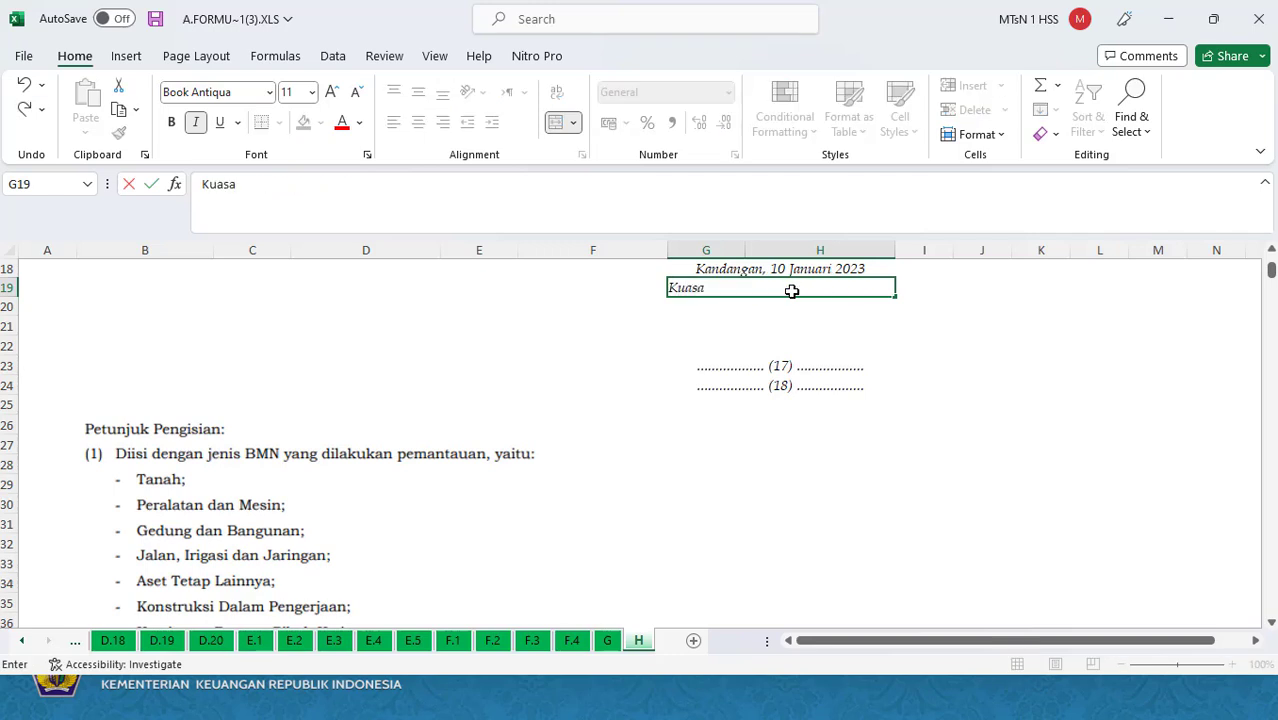
type(" Pengguna")
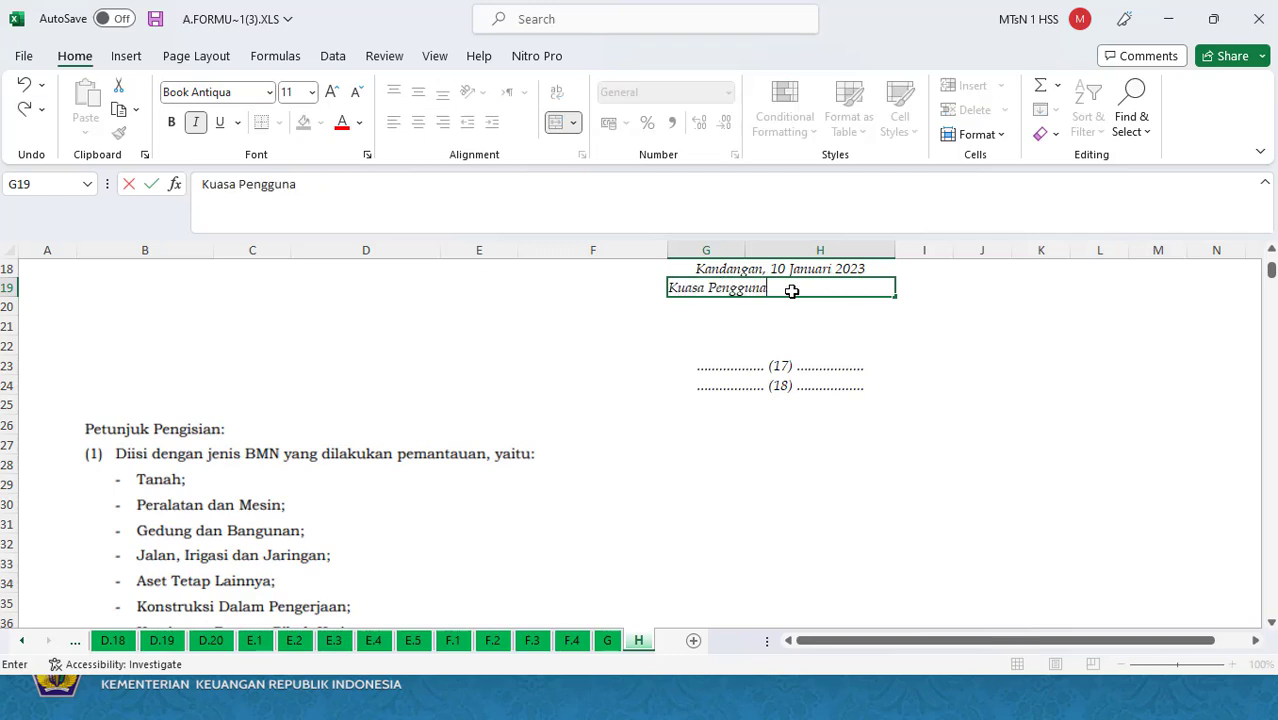
type(" Barang")
key("Return")
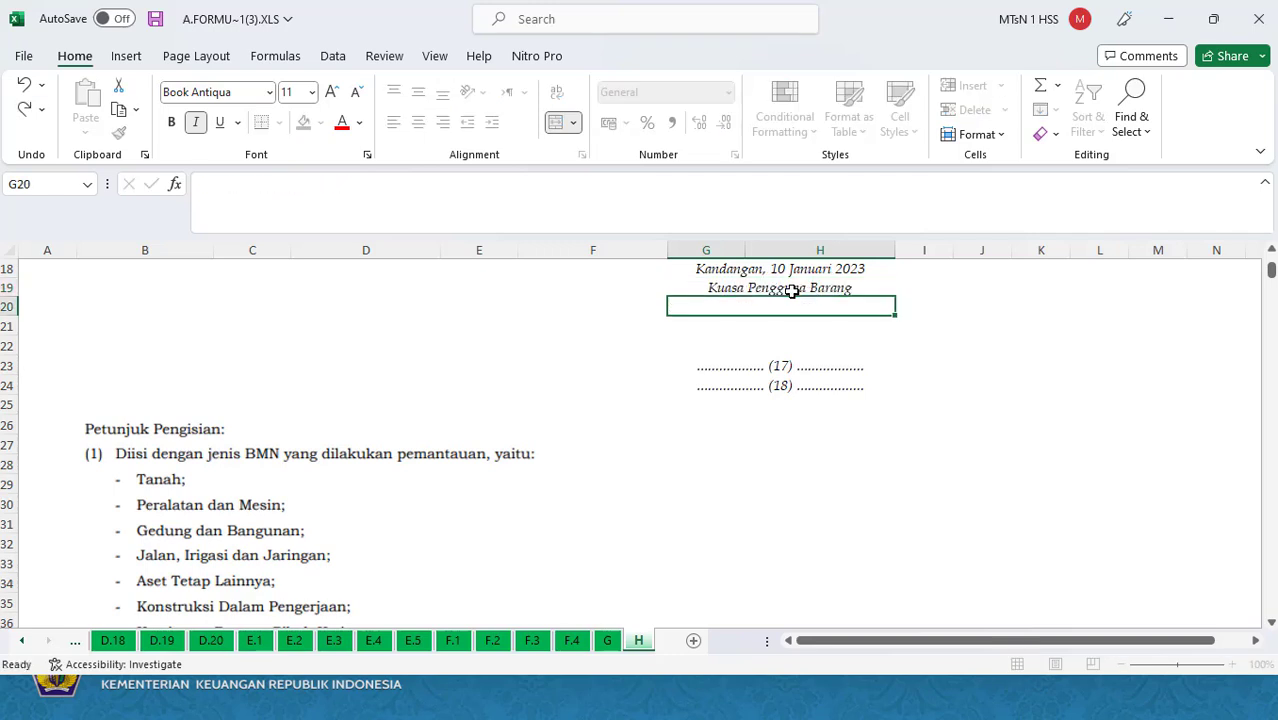
Replace placeholder (17) in G23 of the signature block with the signatory's title and name.
key("Down")
key("Down")
key("Down")
type("DR ")
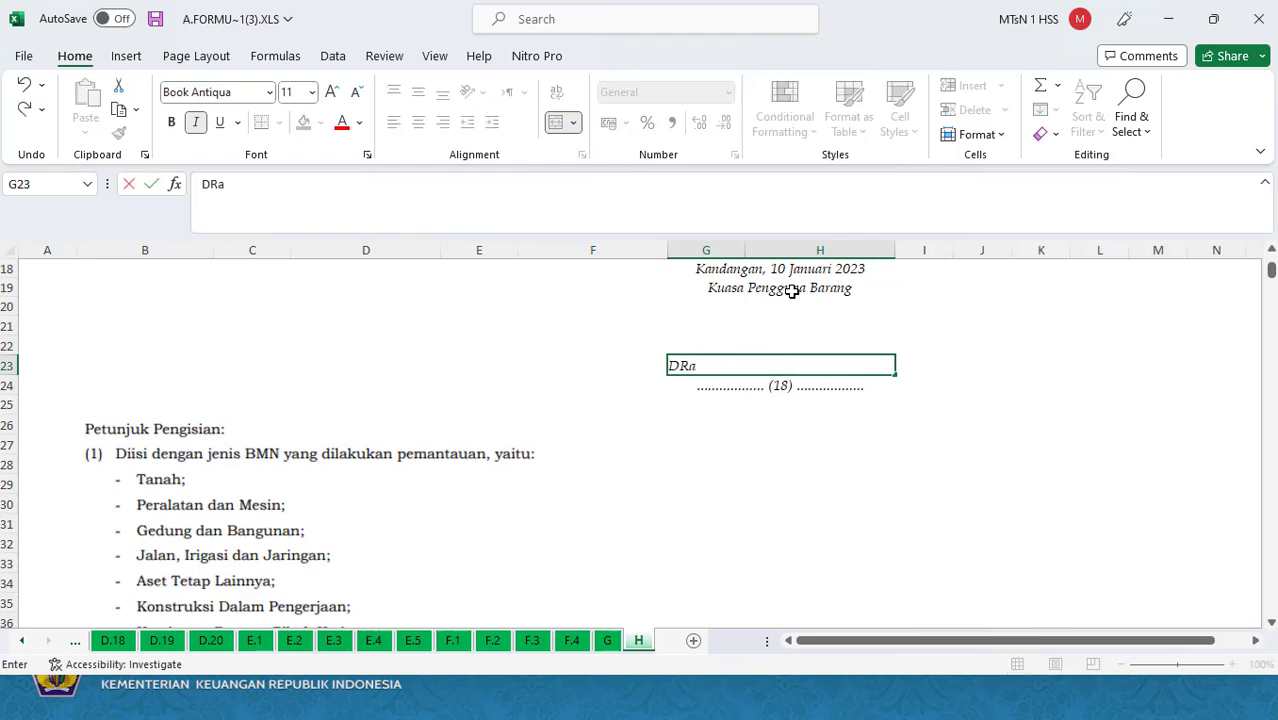
type("Ratannawati")
key("Return")
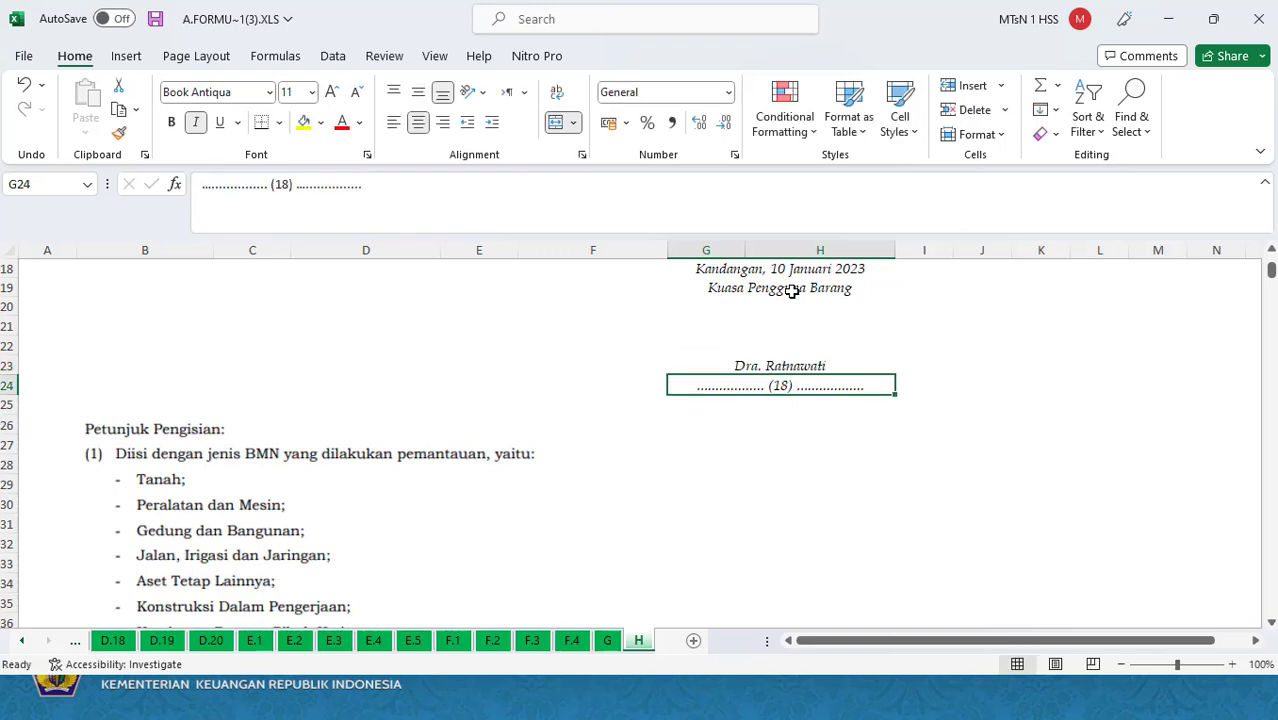
Replace placeholder (18) in G24 with the label "NIP." and save the workbook.
type("NIP")
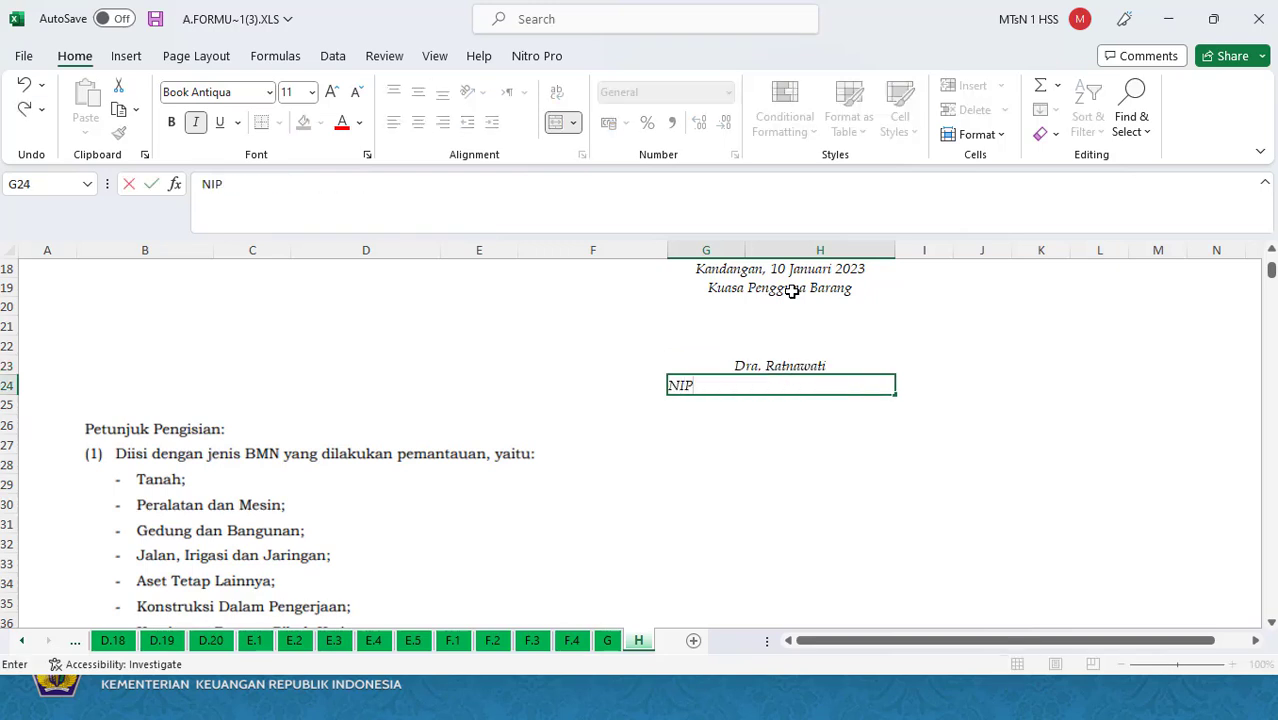
type(".")
key("Return")
key("ctrl+s")
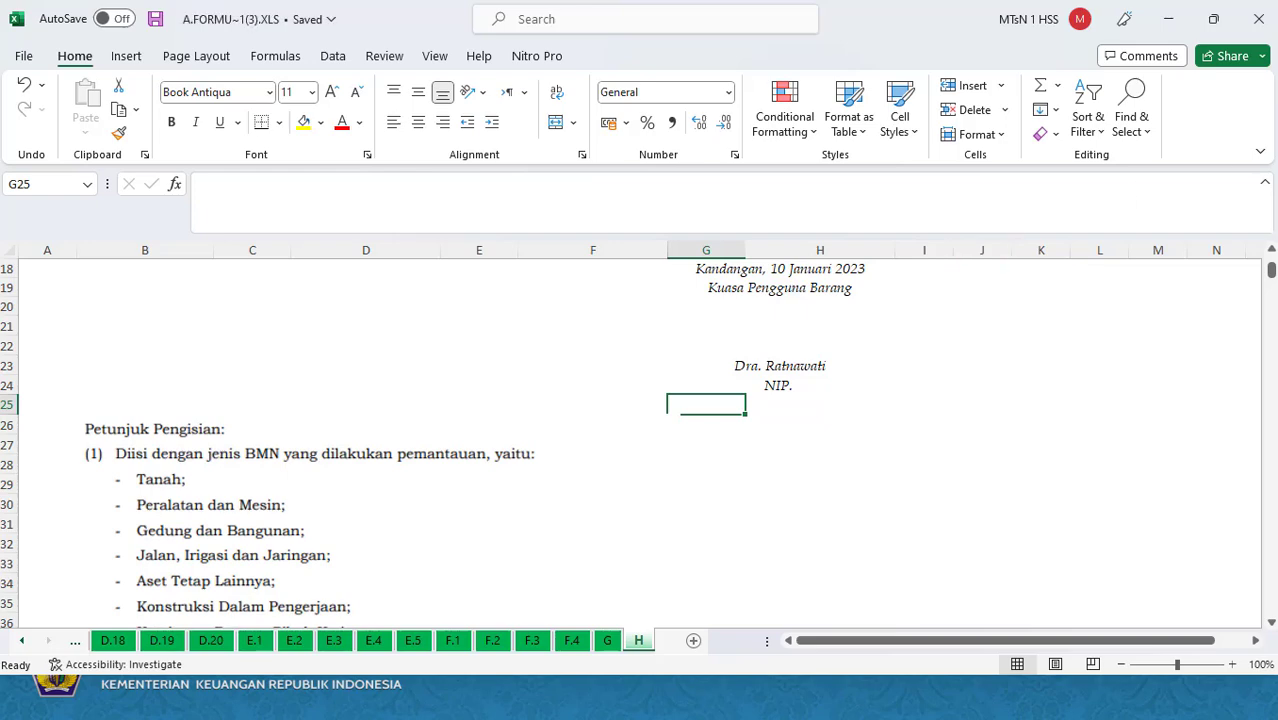
Close the A.FORMU~1(3).XLS workbook and open "B. Format Laporan Penertiban Tingkat Kuasa Pengguna Barang(2) - Master.xlsx" from the Wasdal_2023 folder.
left_click(1260, 20)
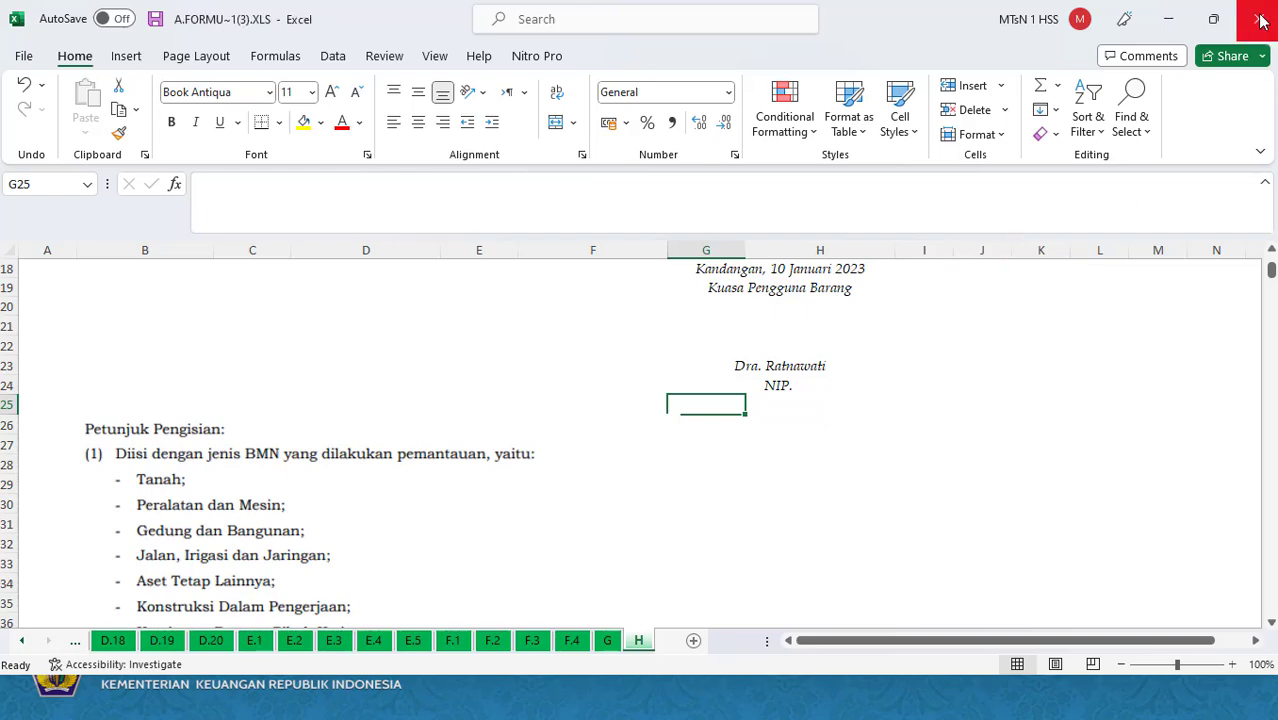
left_click(1178, 22)
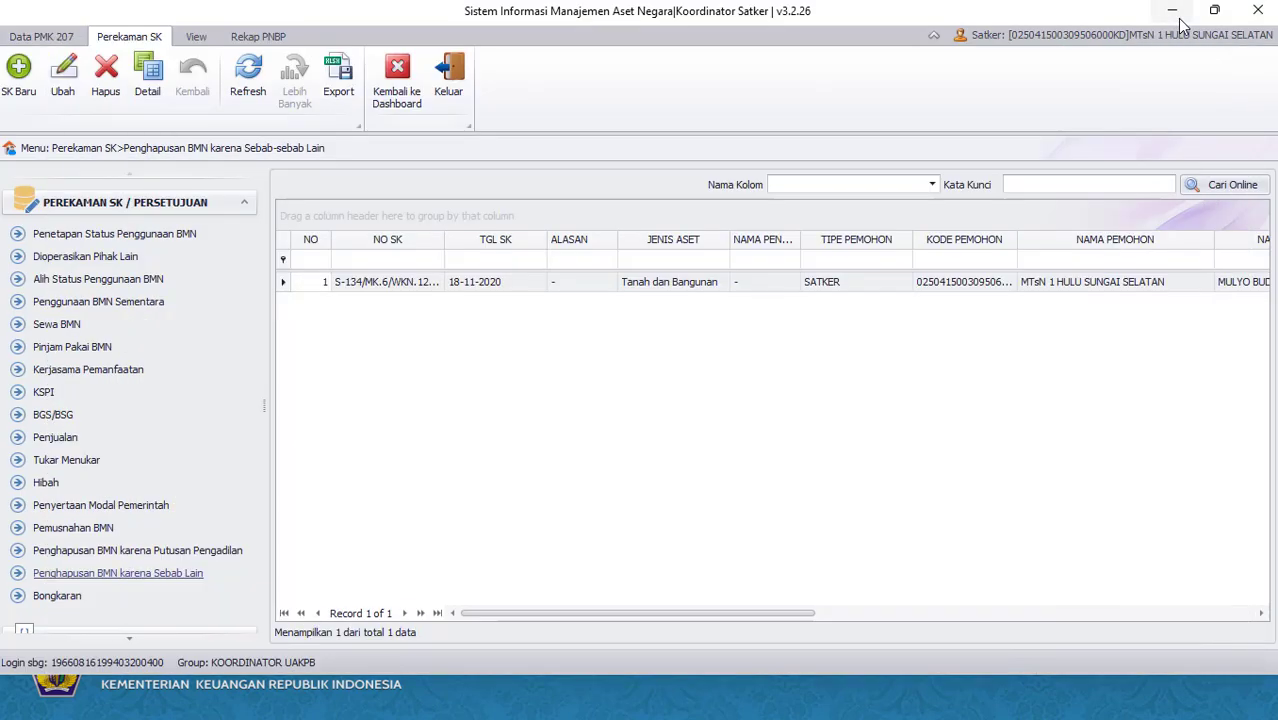
left_click(1174, 20)
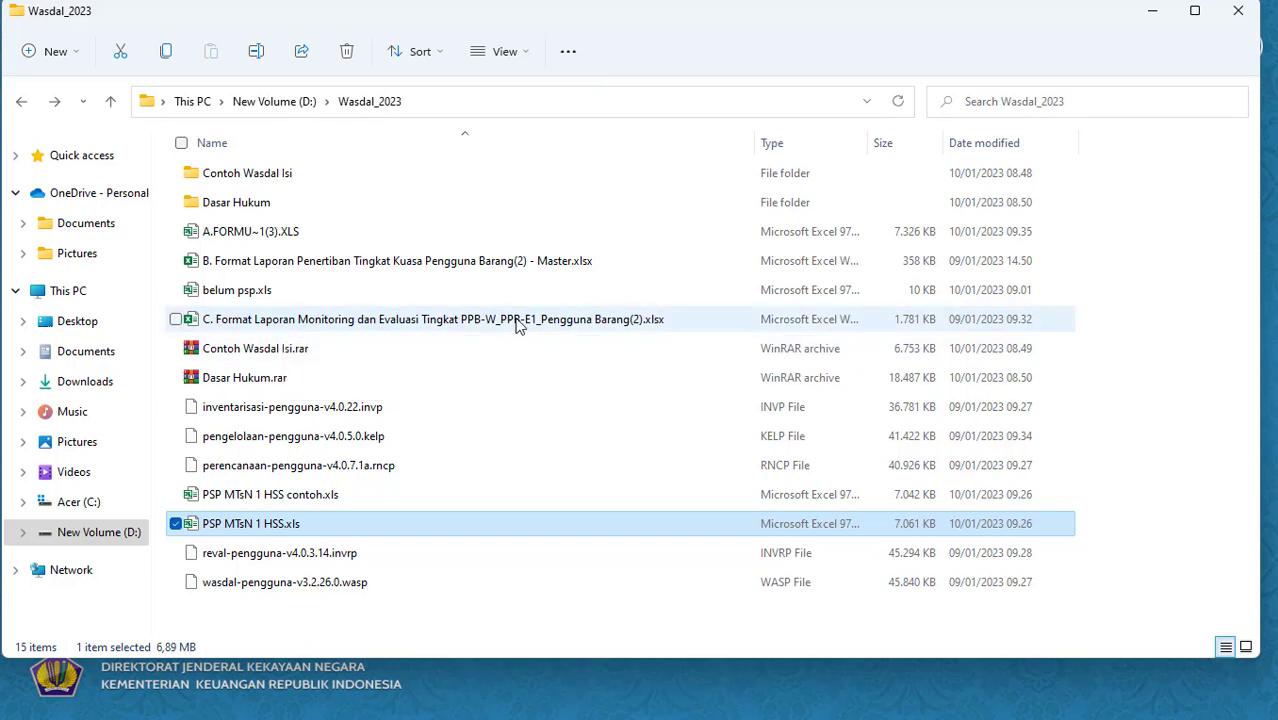
left_click(409, 330)
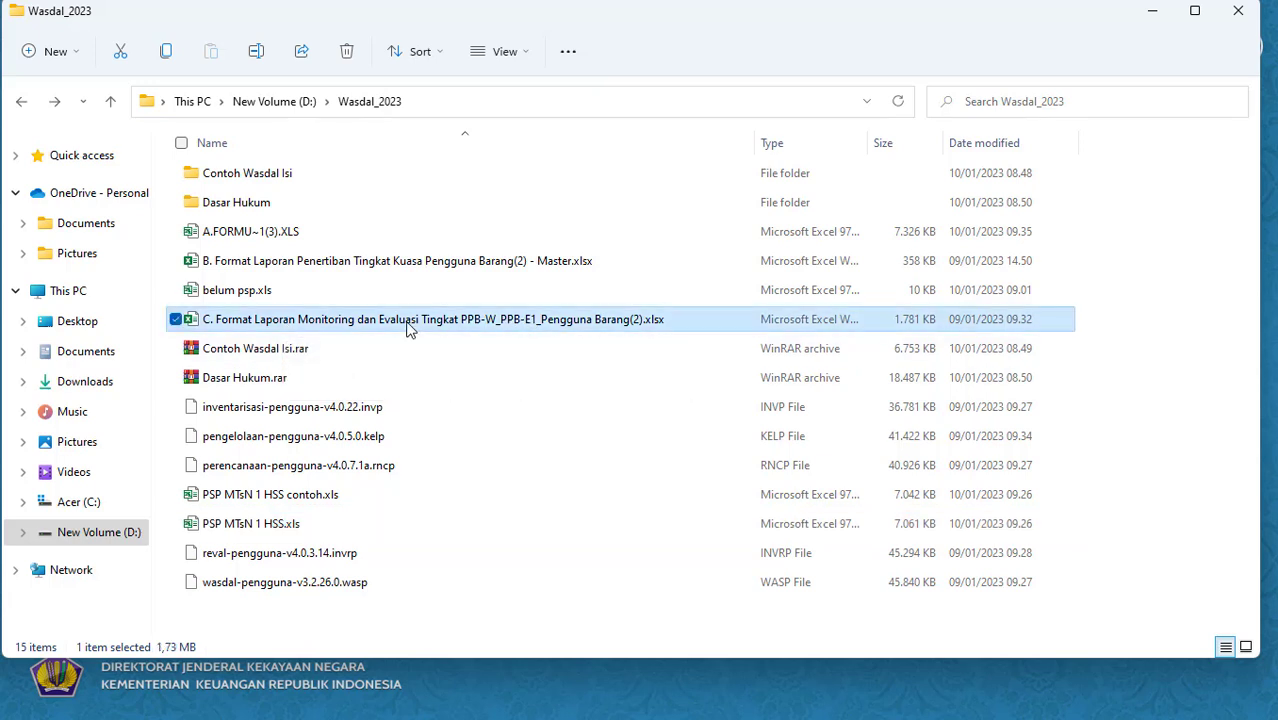
left_click(260, 258)
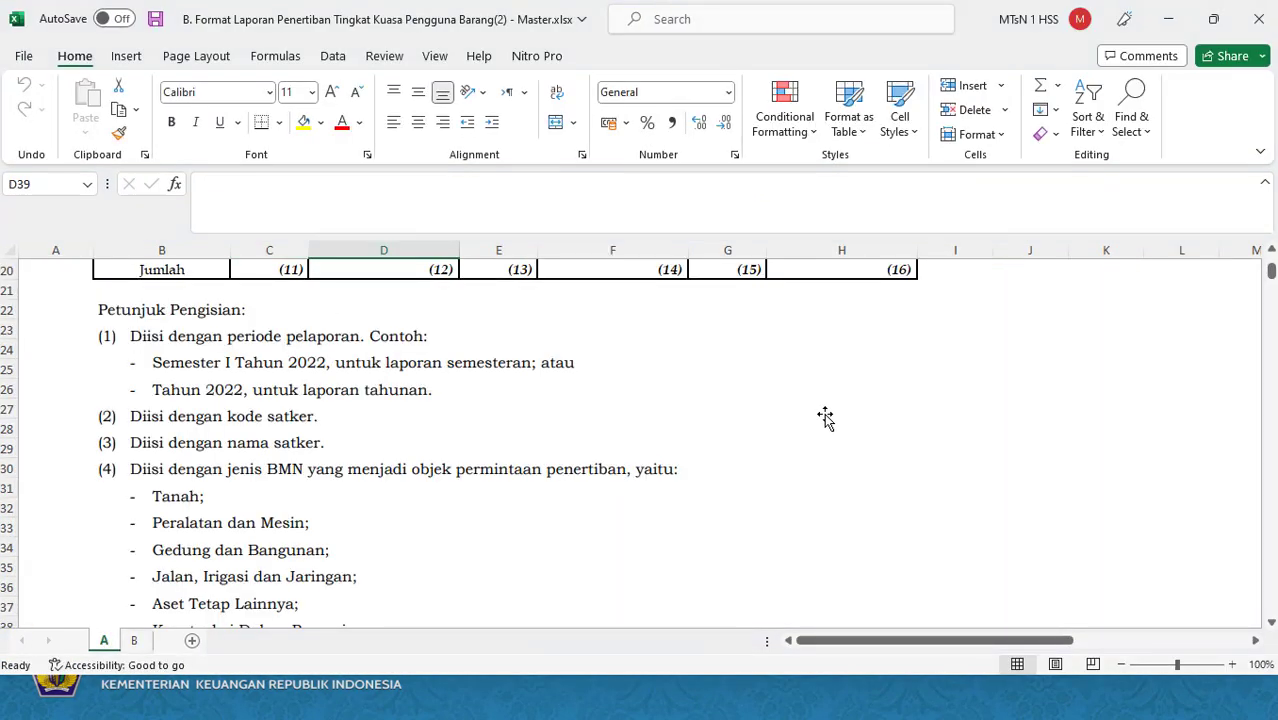
Replace the Kode KPB placeholder (2) in B6 of sheet A with 309506.
left_click_drag(1272, 262, 1272, 252)
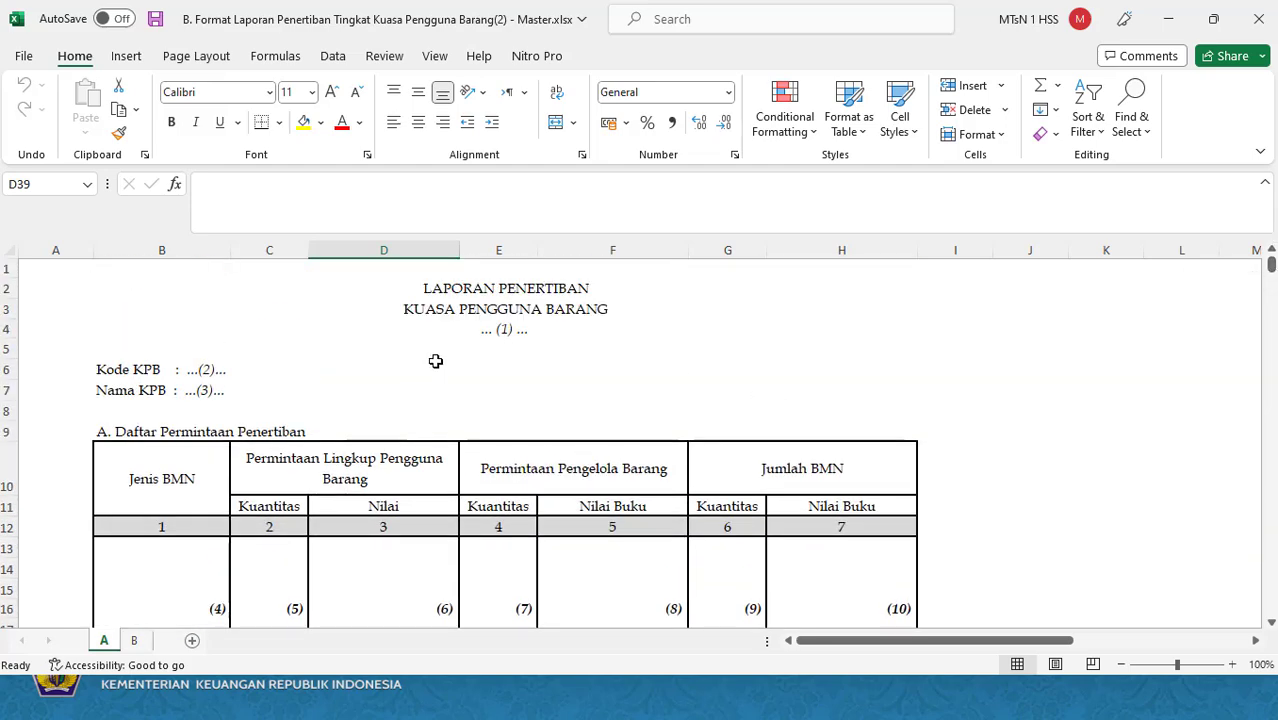
left_click(184, 370)
double_click(184, 370)
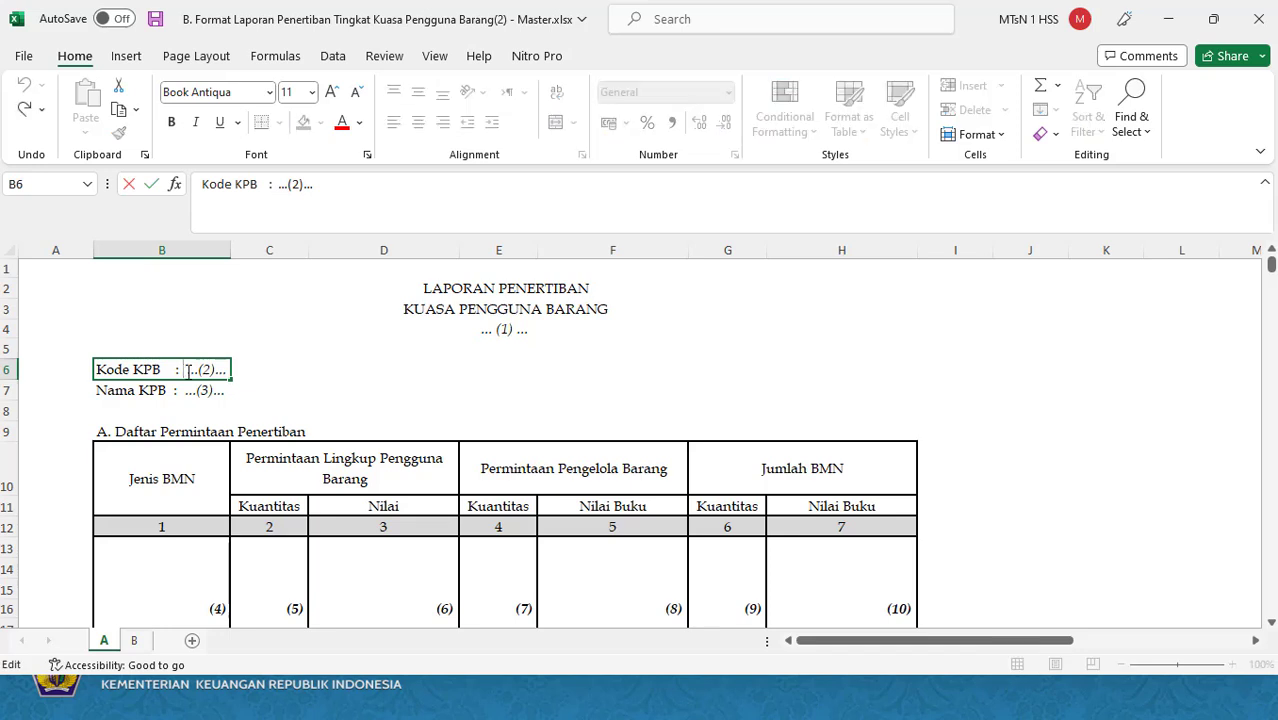
left_click_drag(184, 370, 363, 372)
type("3095")
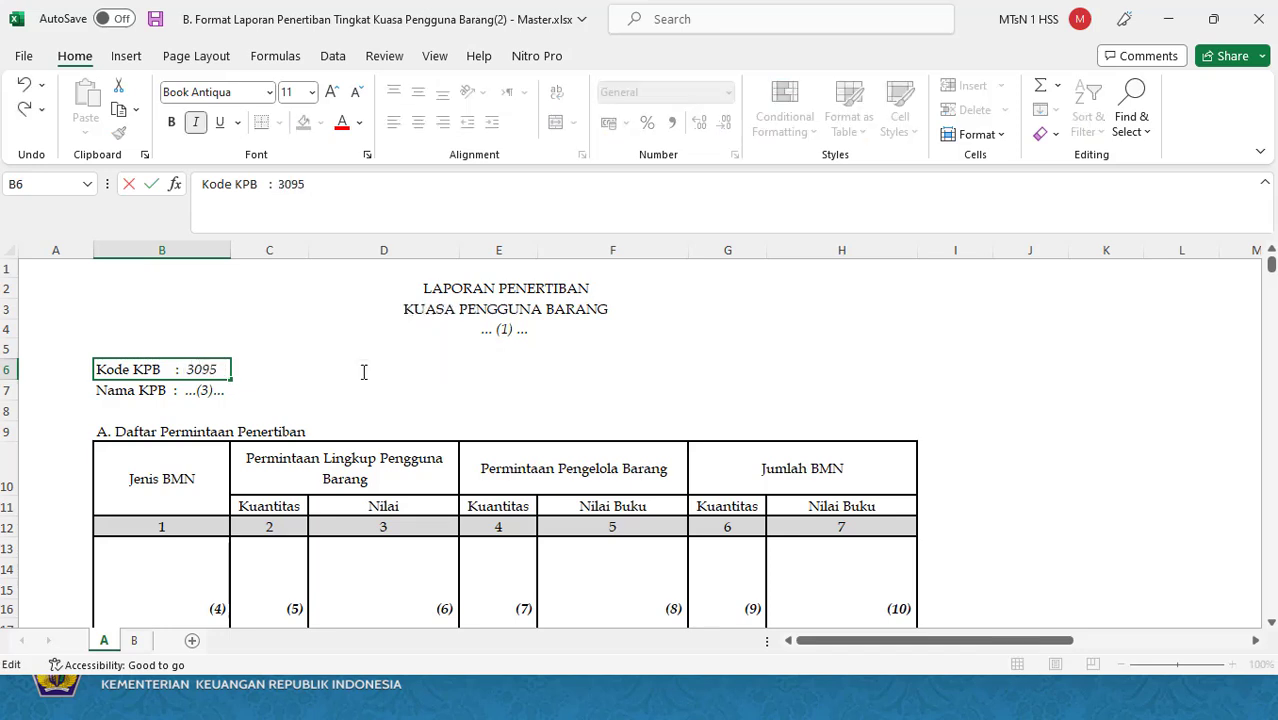
type("06")
key("Return")
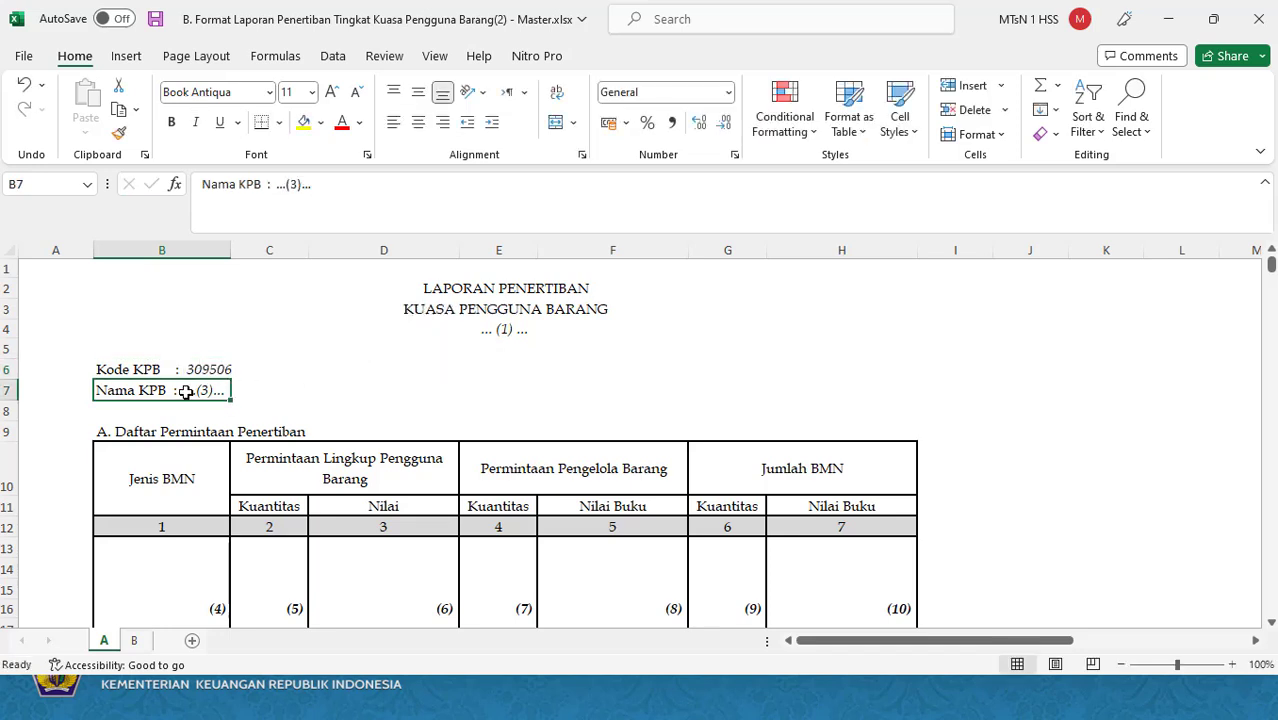
Replace the Nama KPB placeholder (3) in B7 with the unit name MTsN 1 Hulu Sungai Selatan.
double_click(186, 392)
left_click_drag(186, 392, 342, 400)
type("MT")
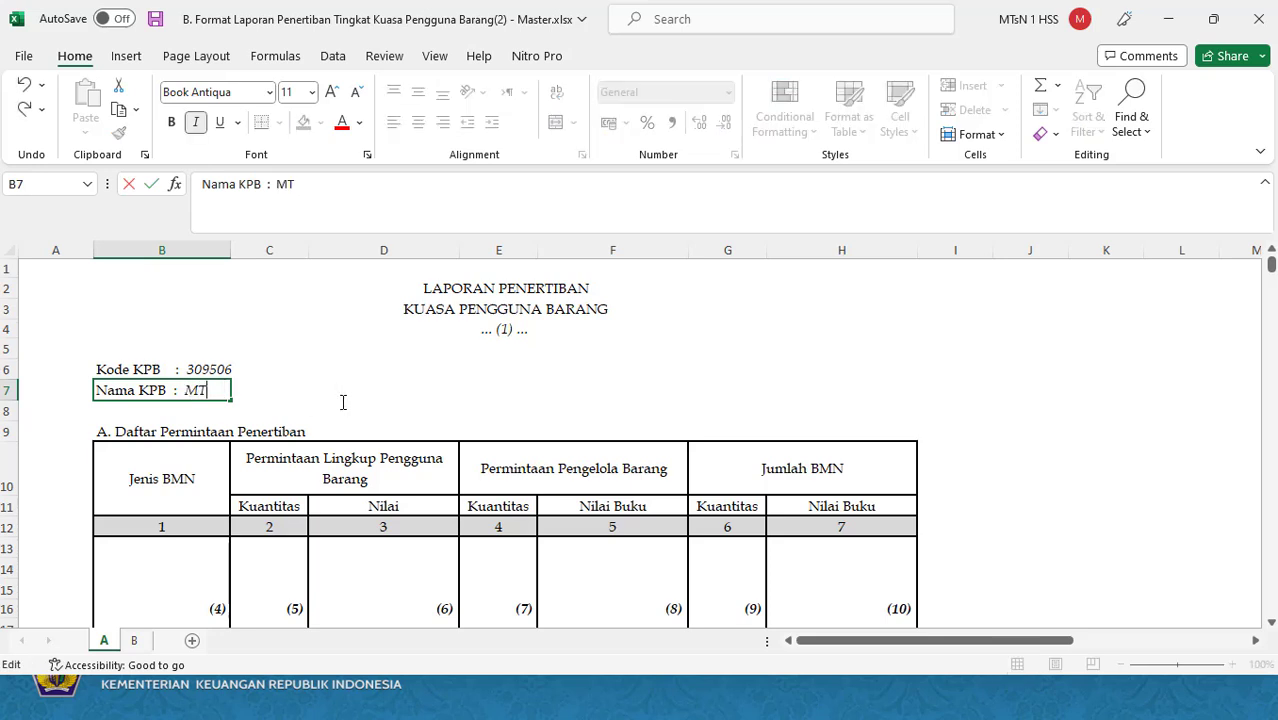
type("sN 1 Hulu Suna")
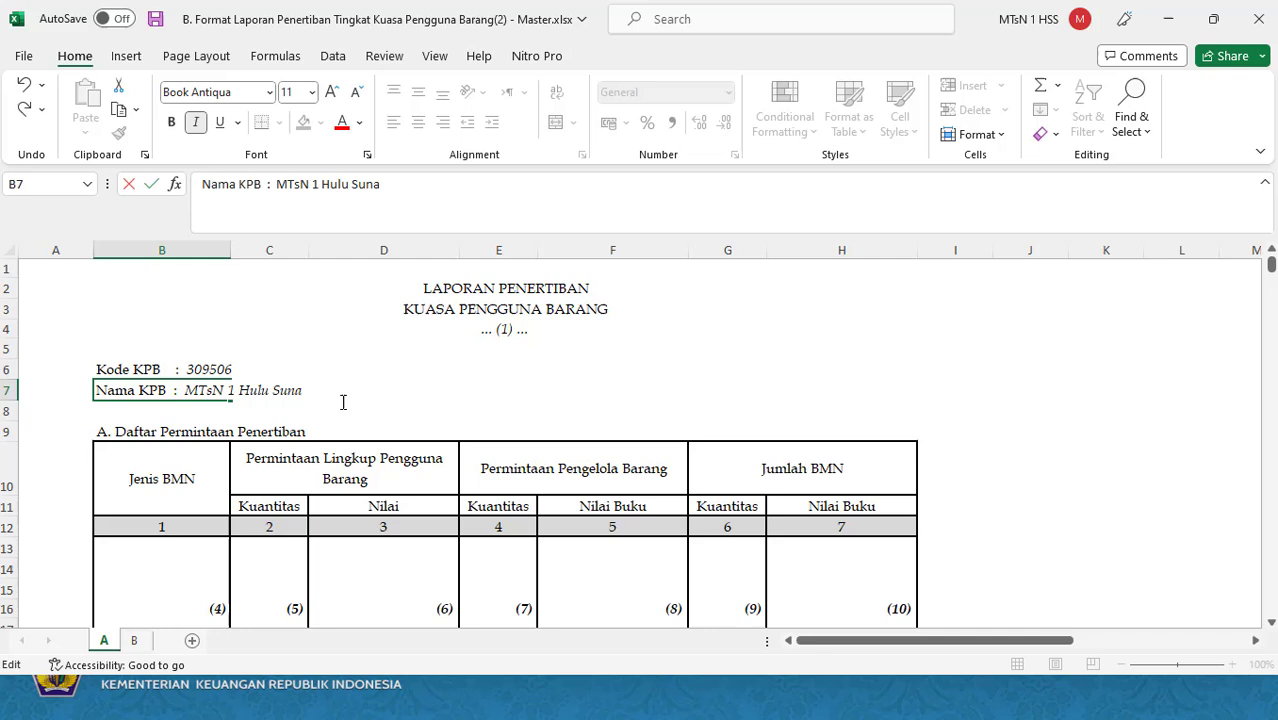
key("BackSpace")
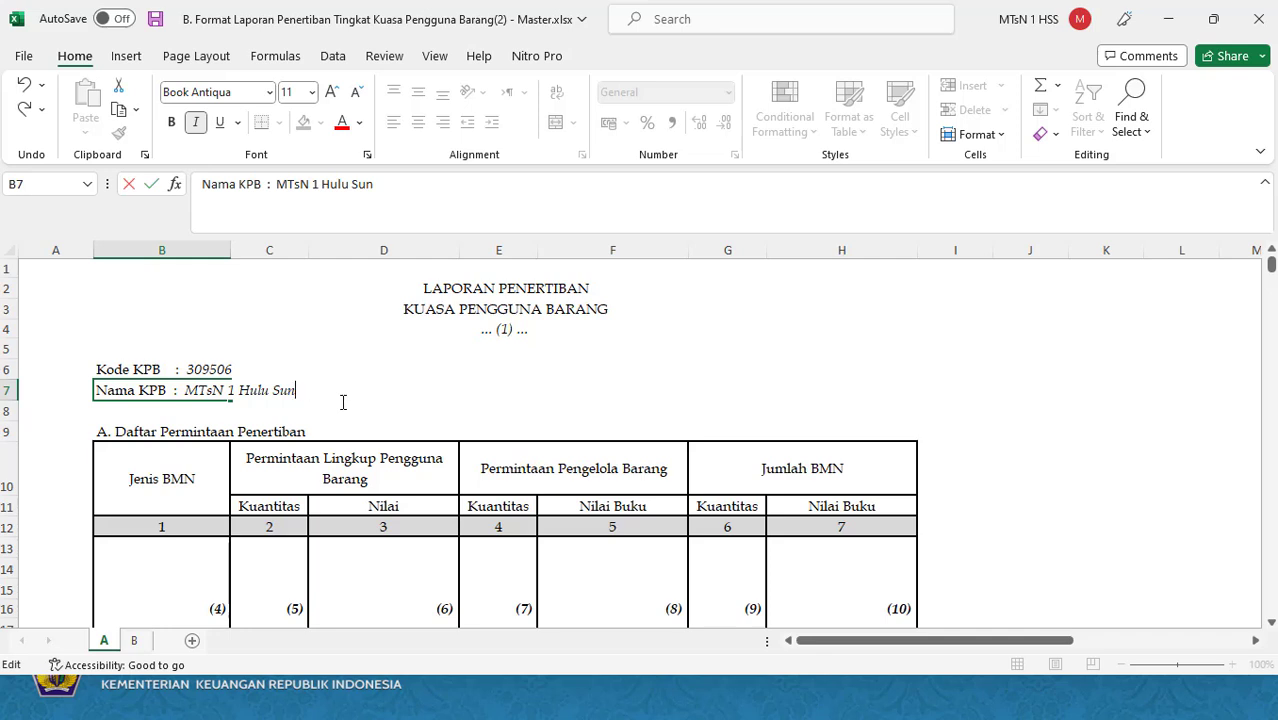